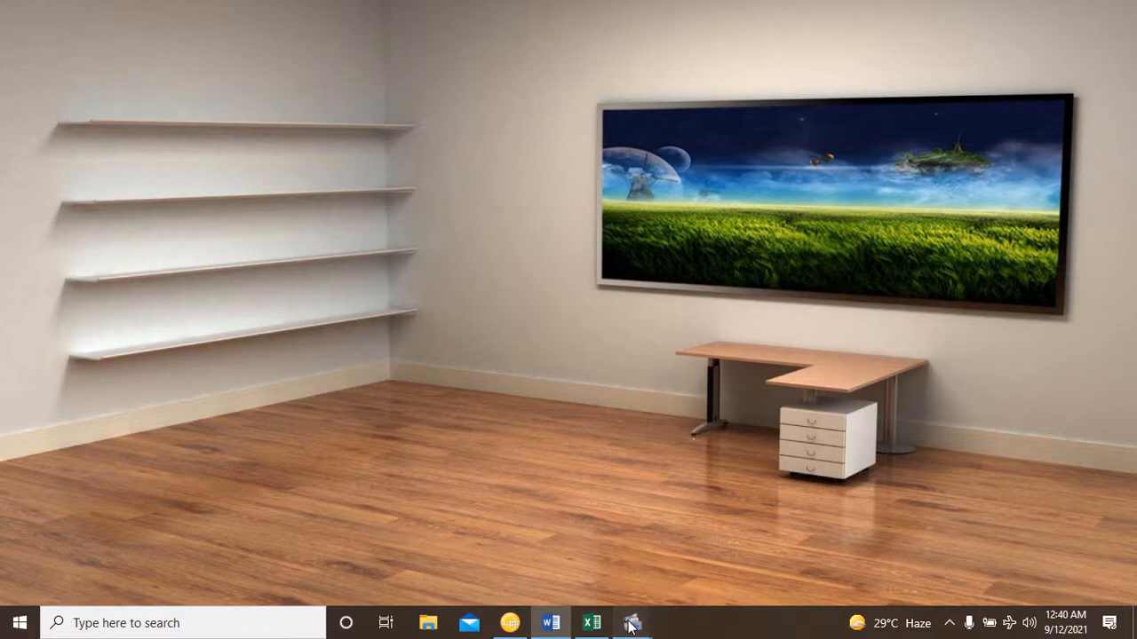
Switch to the PVsyst Demo project and review its grid system definition
click(522, 625)
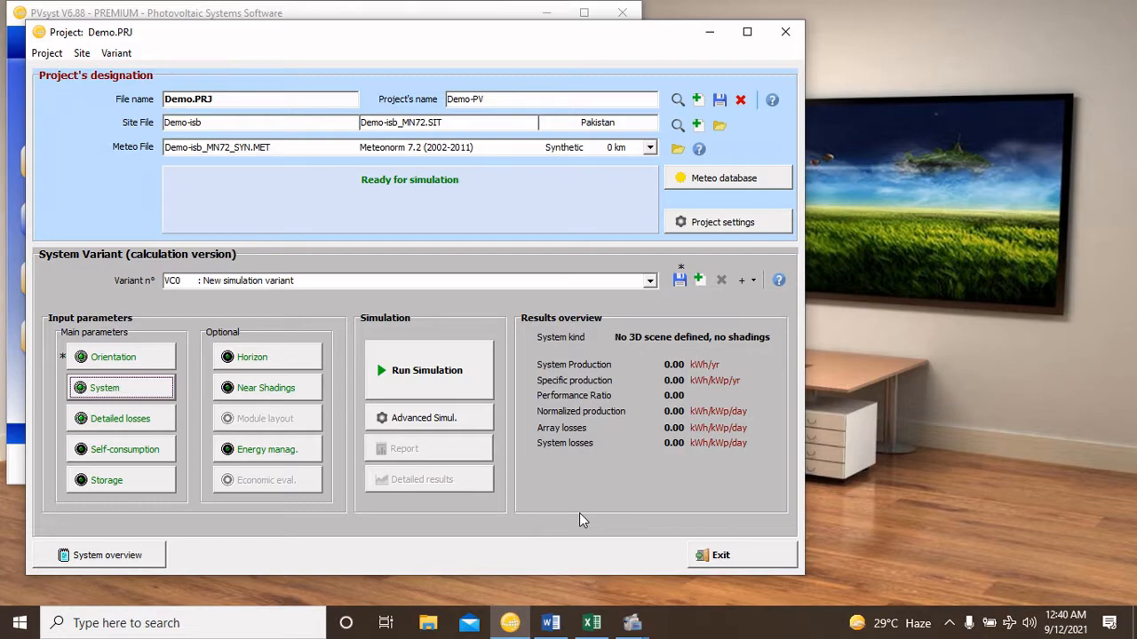
click(131, 389)
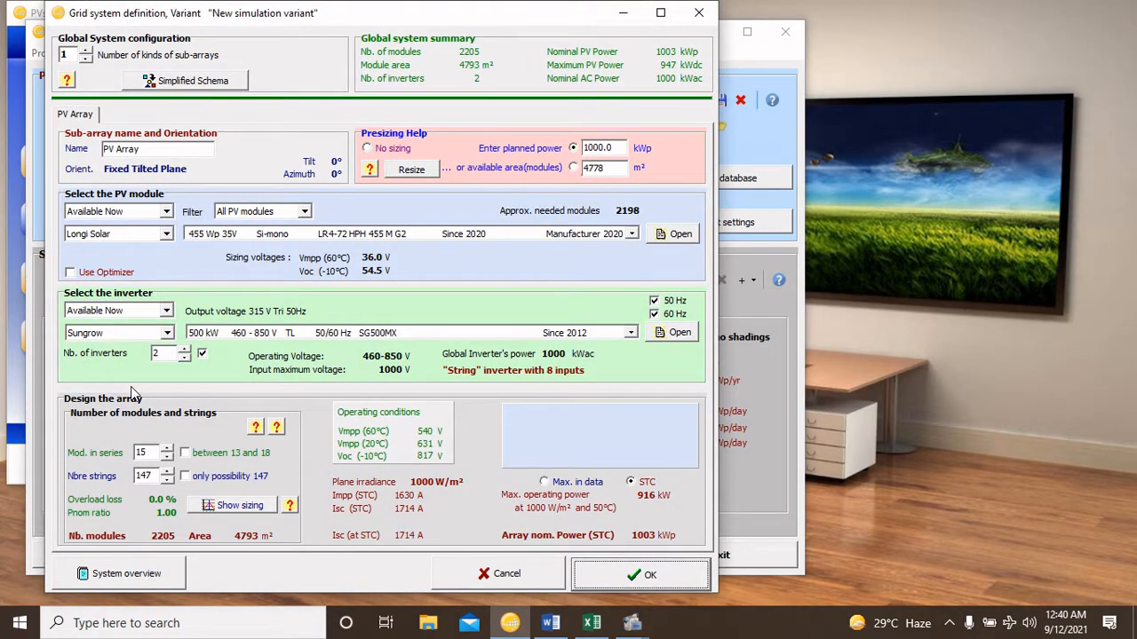
click(700, 14)
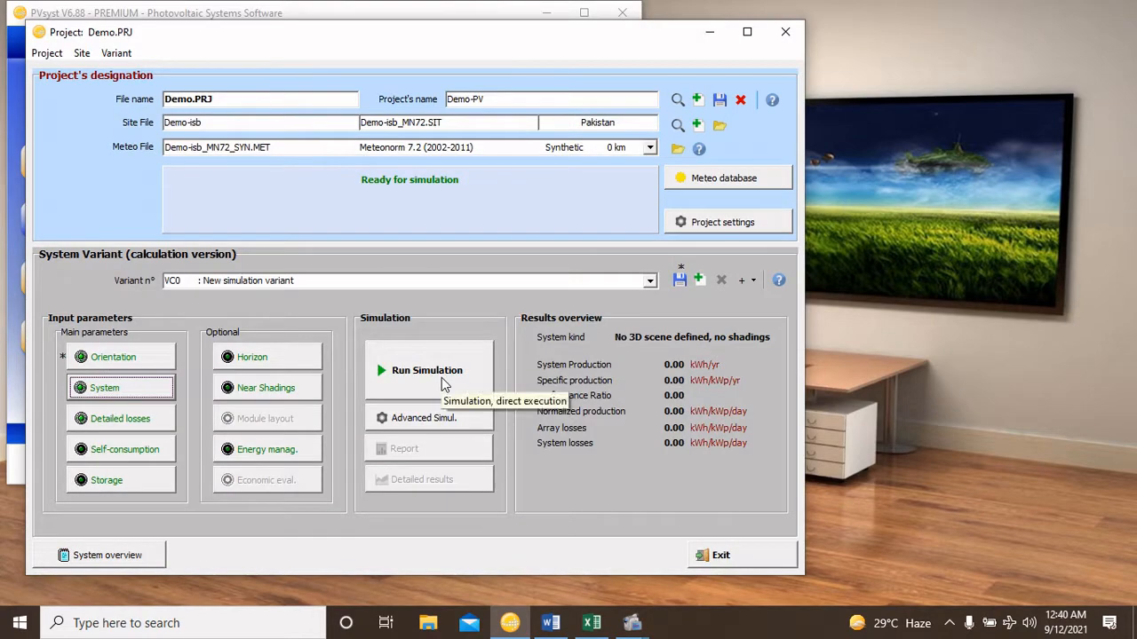
Open the near shadings 3D construction scene and create a new elementary shading object
click(267, 391)
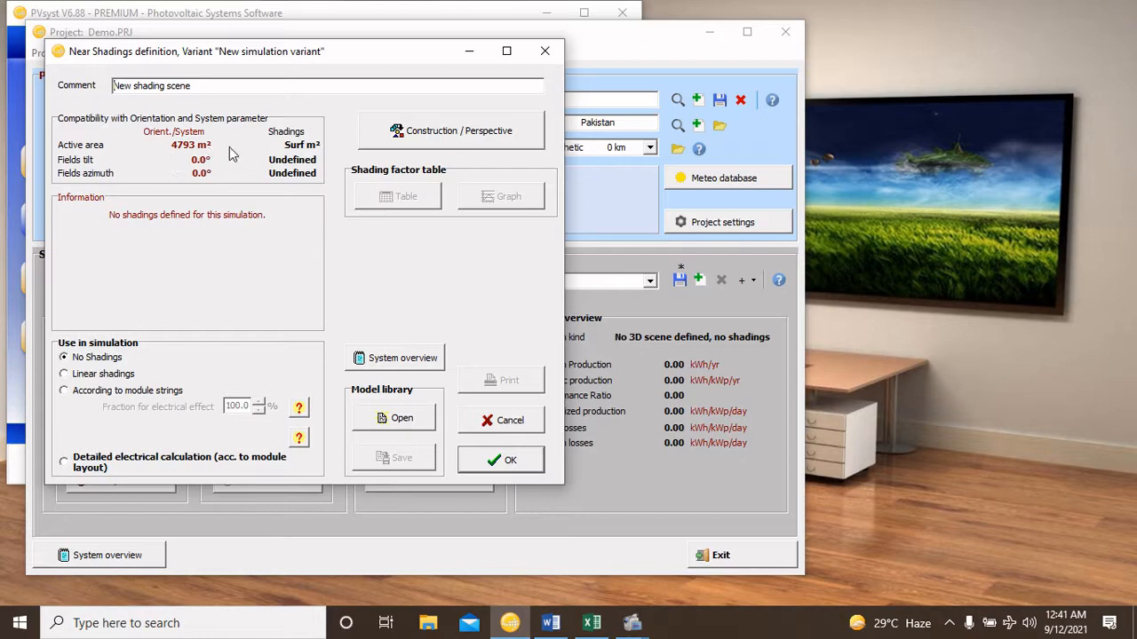
click(411, 142)
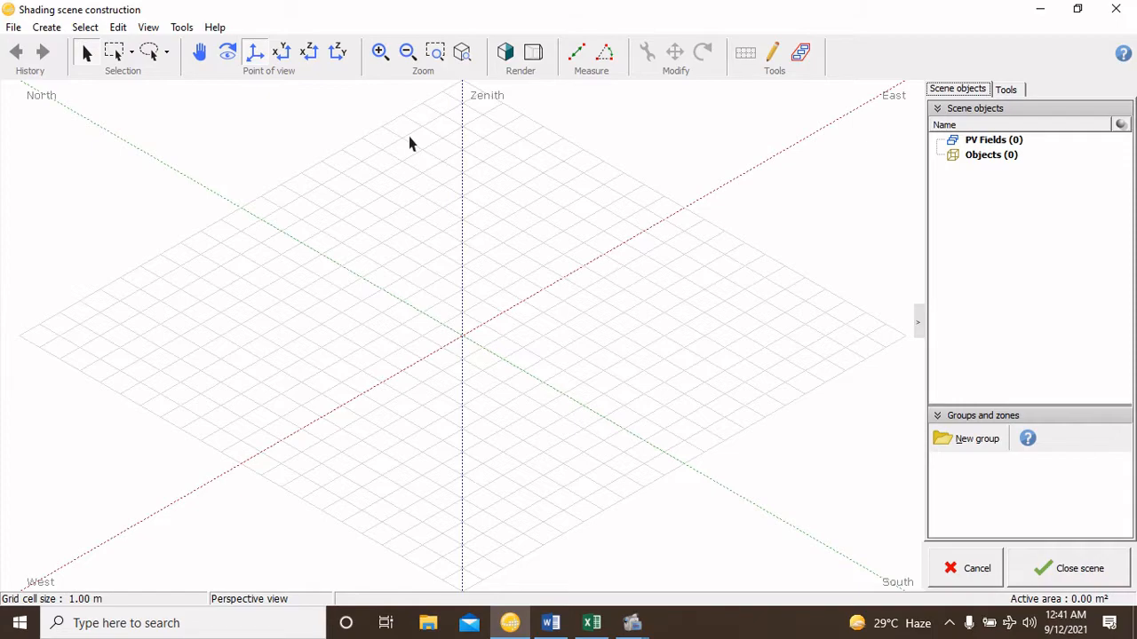
click(51, 30)
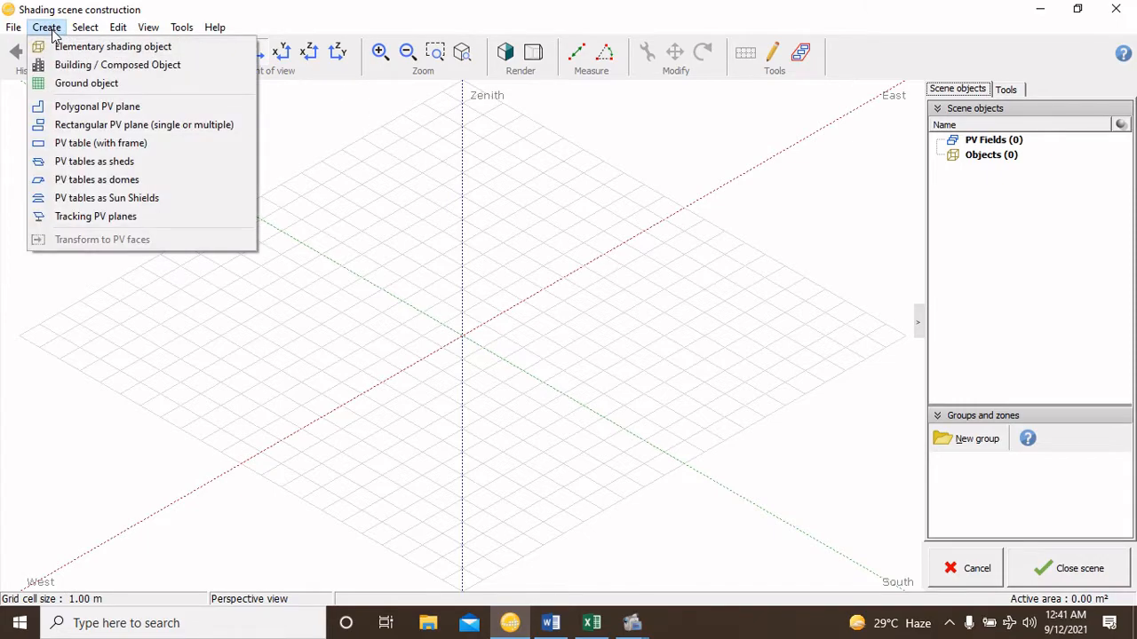
click(79, 47)
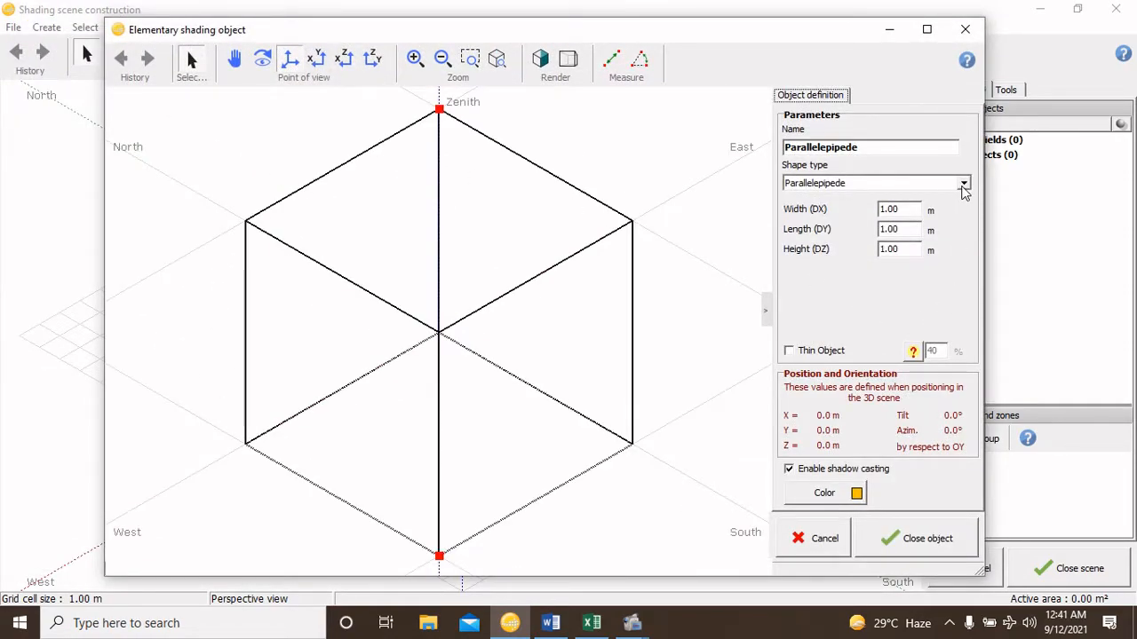
Set the shading object's shape type to House + 2-sided roof
click(964, 184)
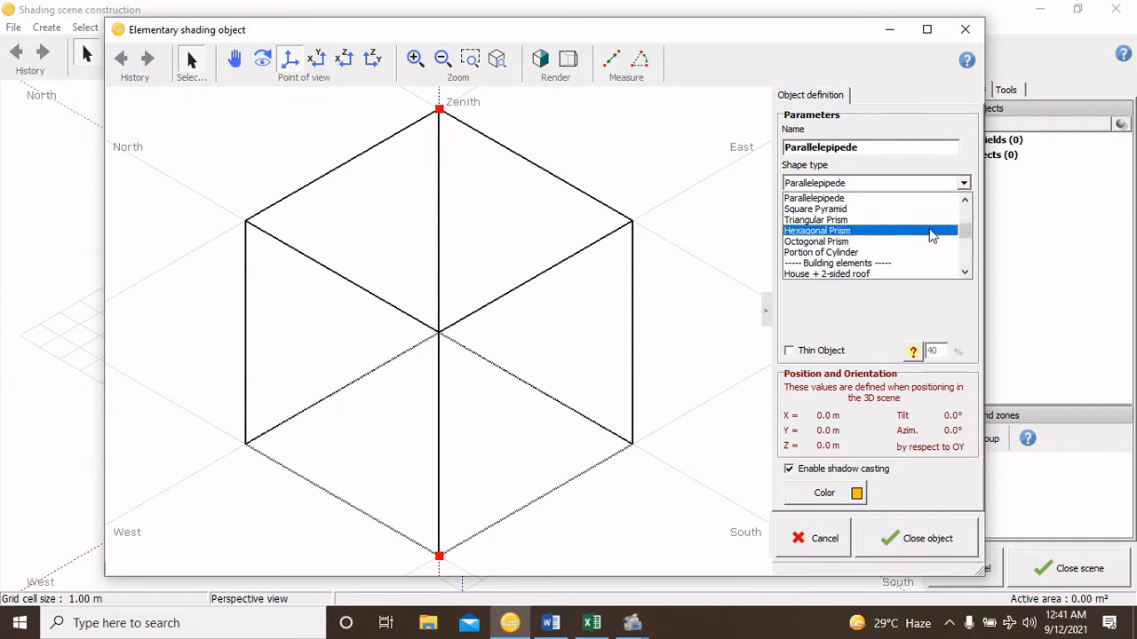
scroll(931, 234, down, 1)
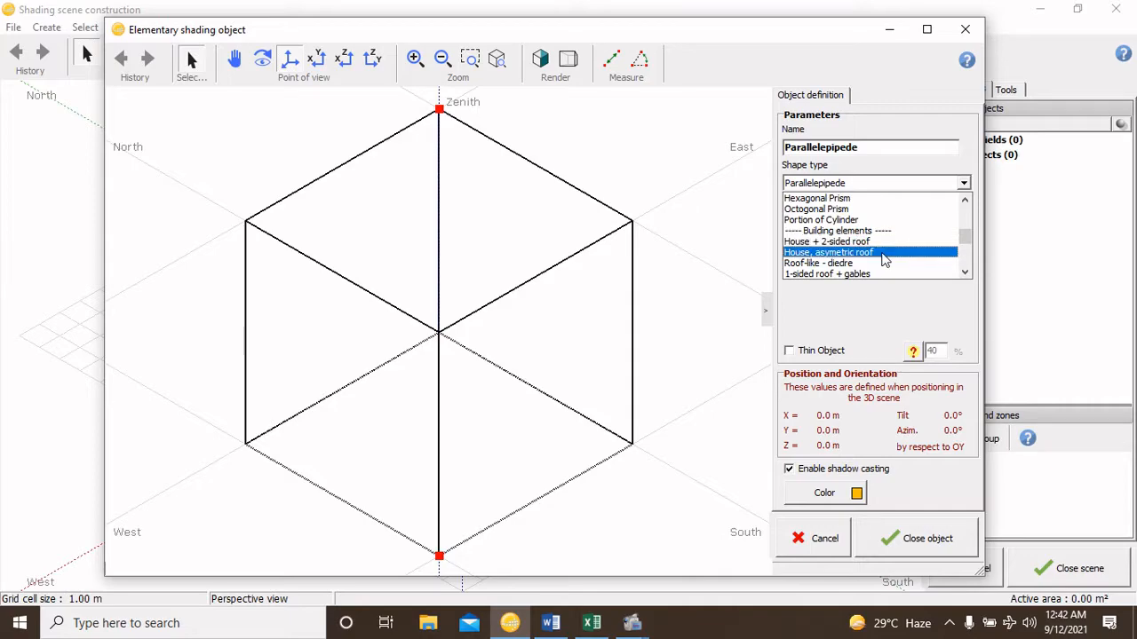
scroll(885, 258, down, 1)
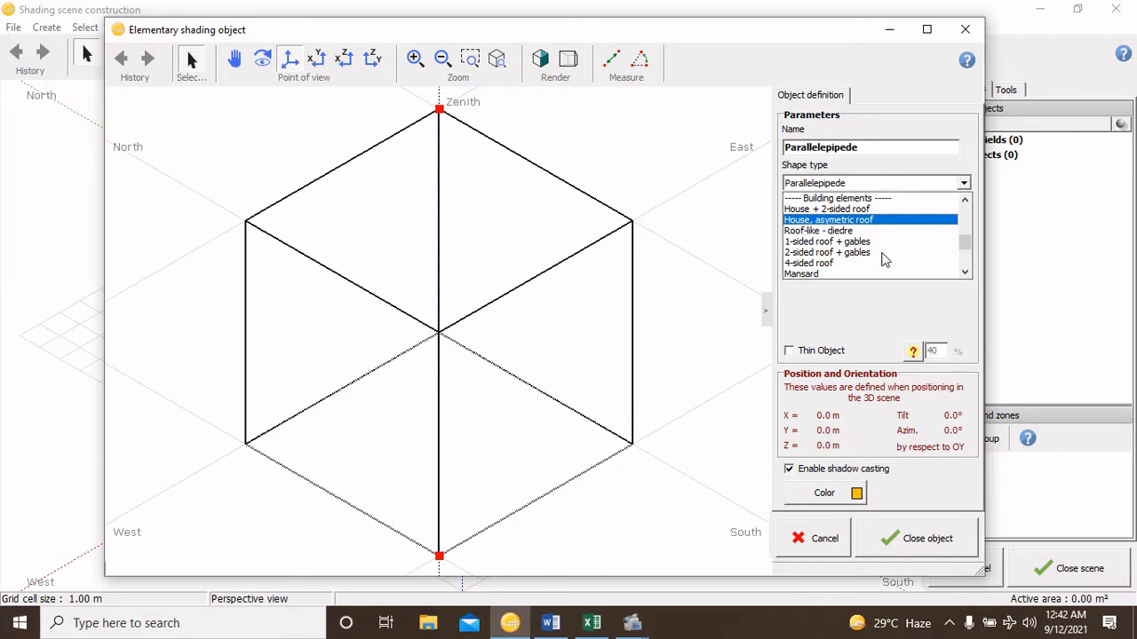
scroll(889, 263, down, 1)
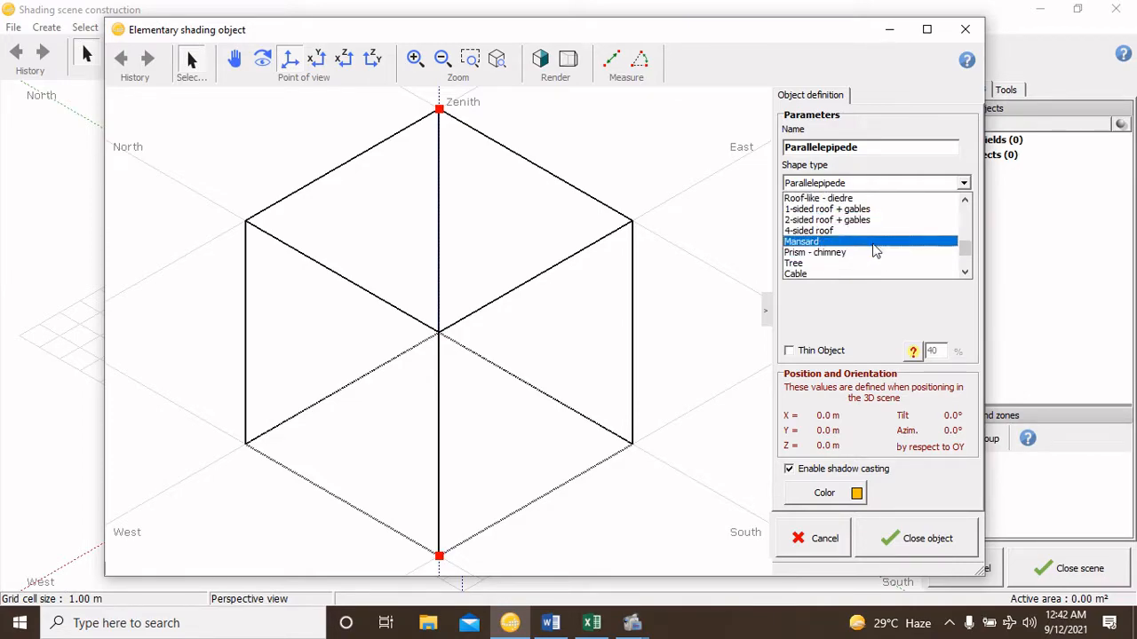
scroll(859, 227, up, 2)
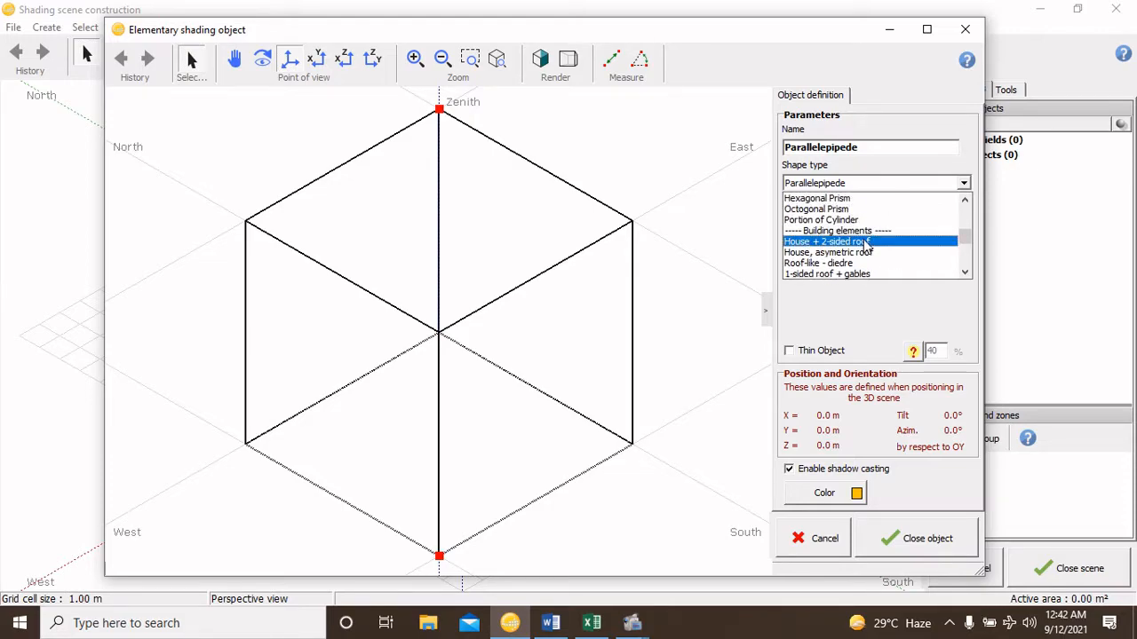
click(863, 243)
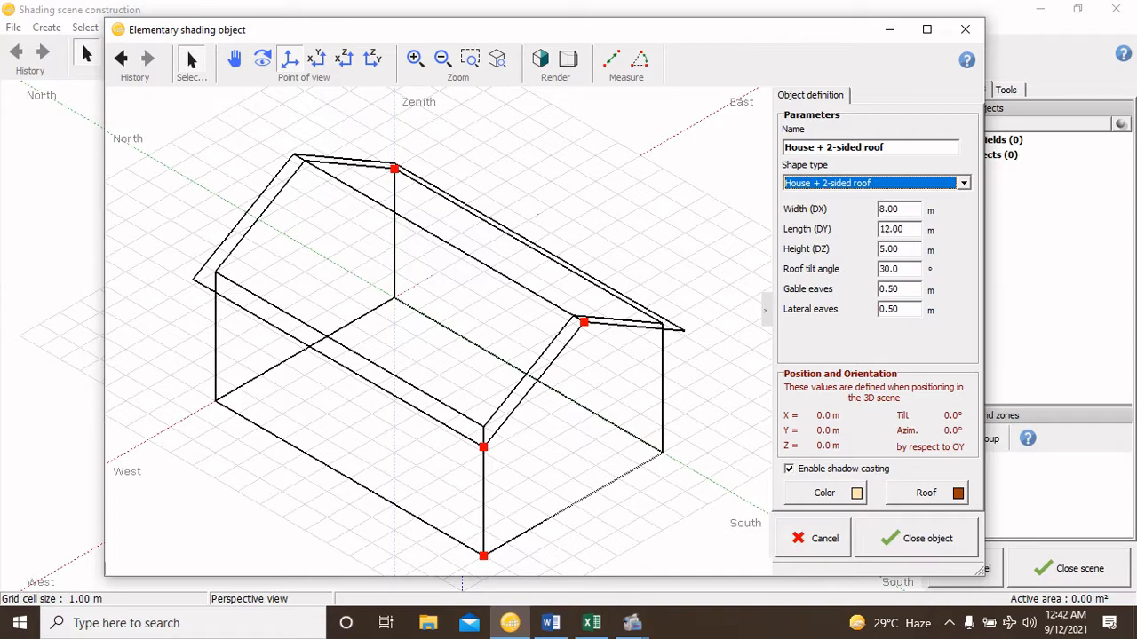
key(alt+Tab)
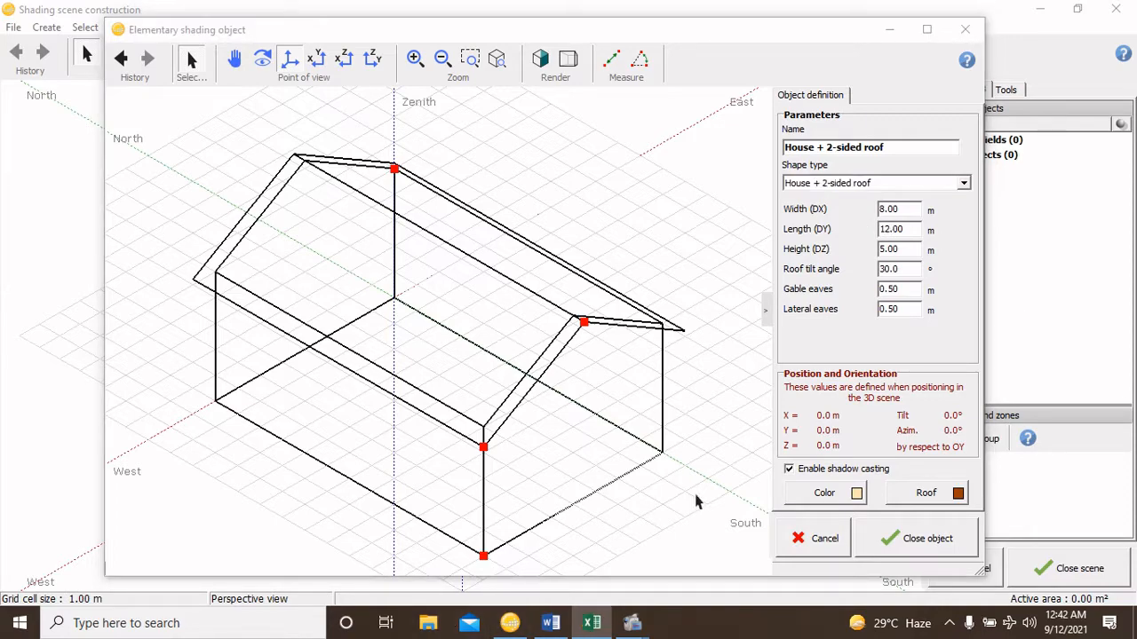
Set the house's width to 60 m, length to 40 m and height to 10 m
click(904, 210)
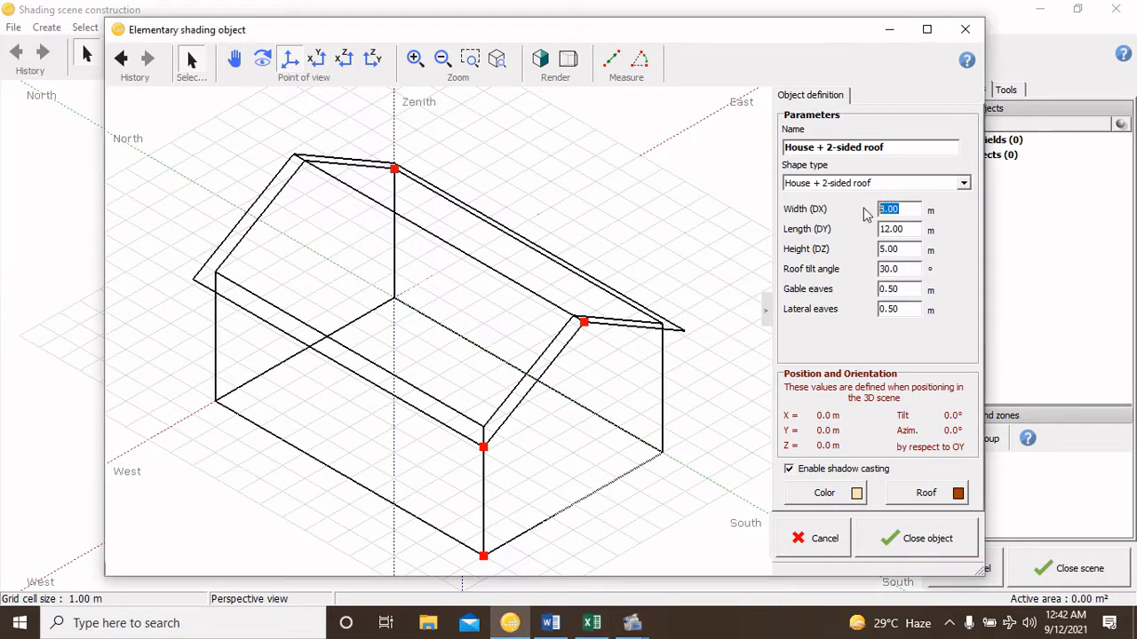
text(60)
click(906, 228)
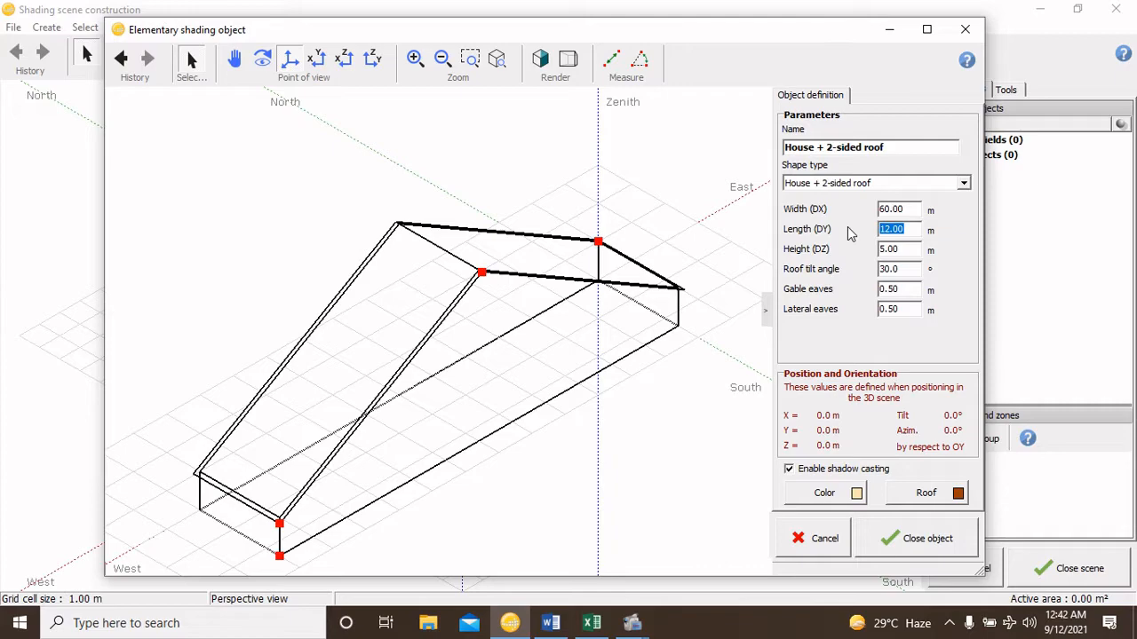
text(40)
key(Return)
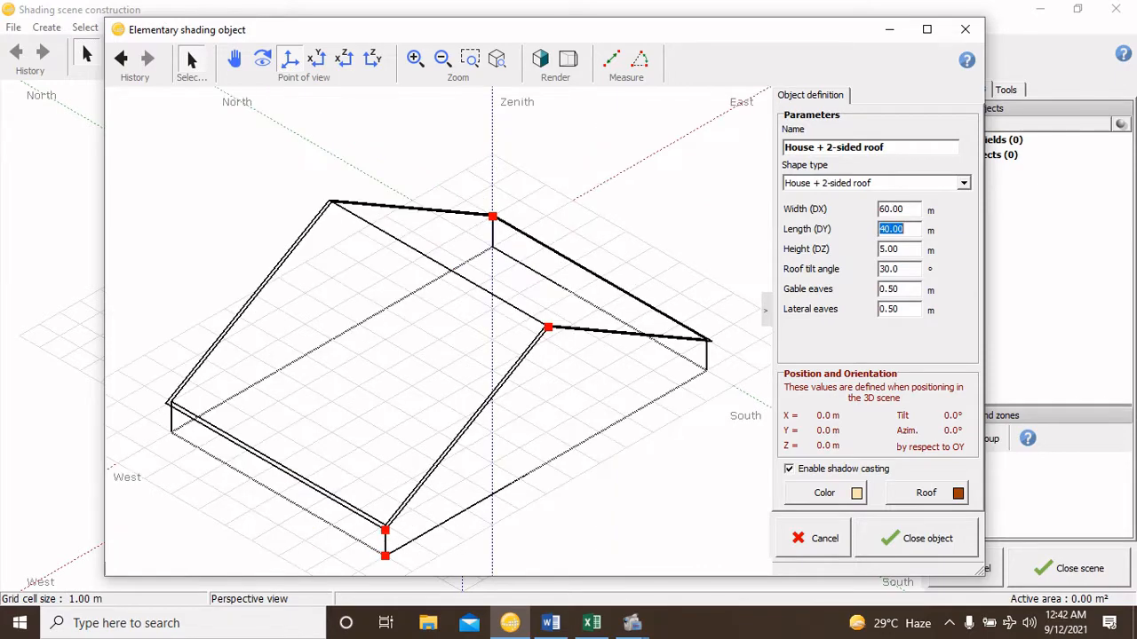
click(902, 250)
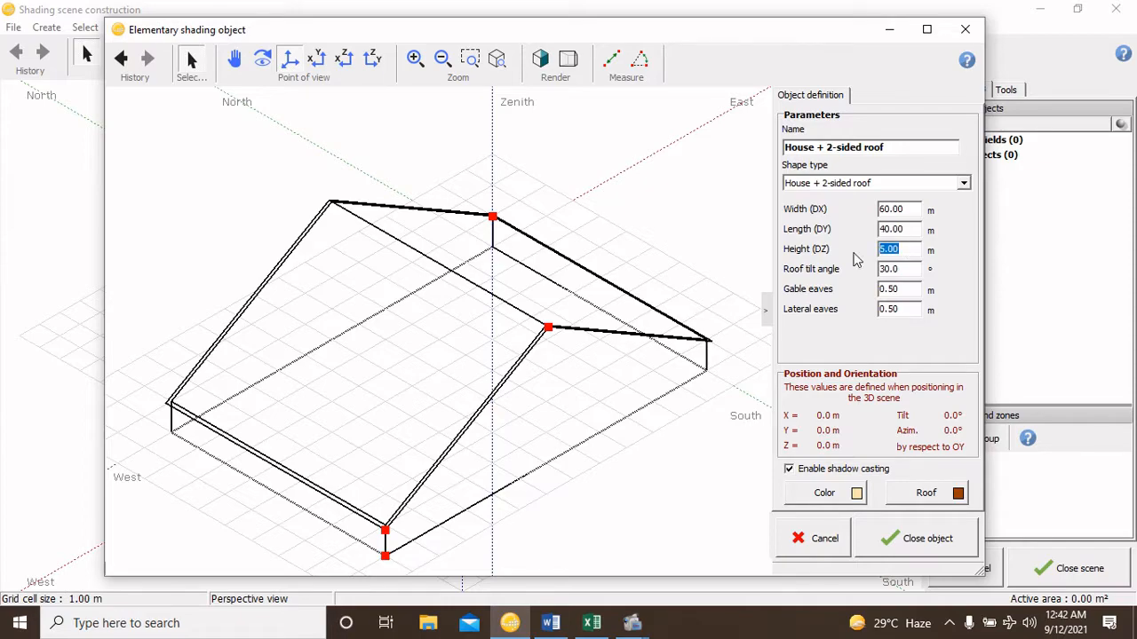
text(10)
key(Return)
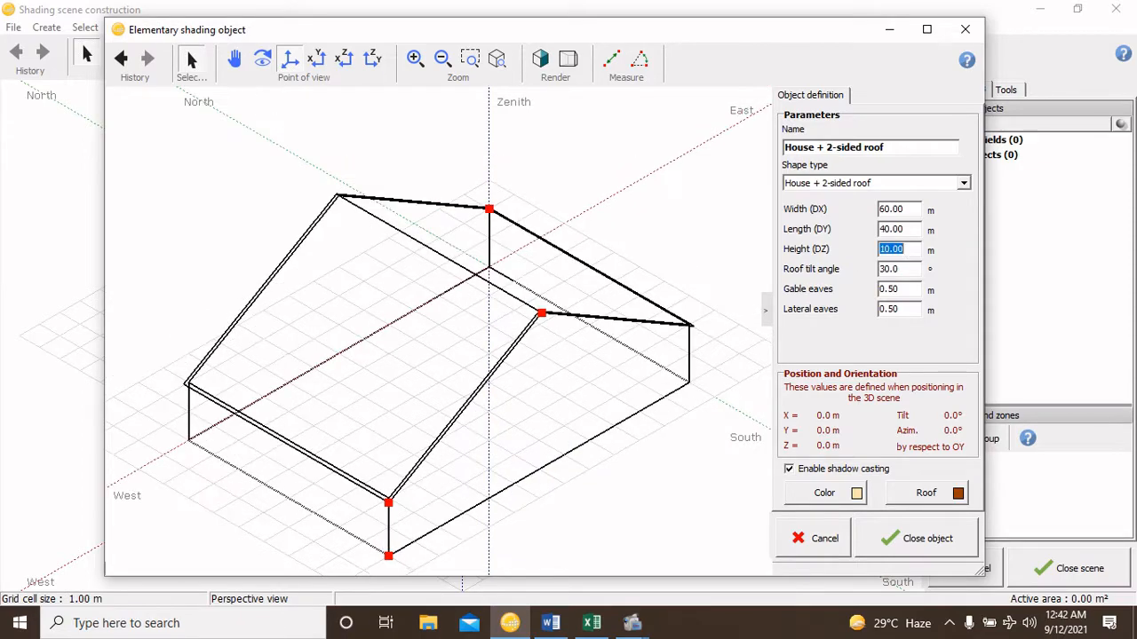
Set the house's roof tilt angle, gable eaves and lateral eaves to 0, and place it in the shading scene
click(906, 269)
drag(906, 269, 848, 279)
text(0)
key(Return)
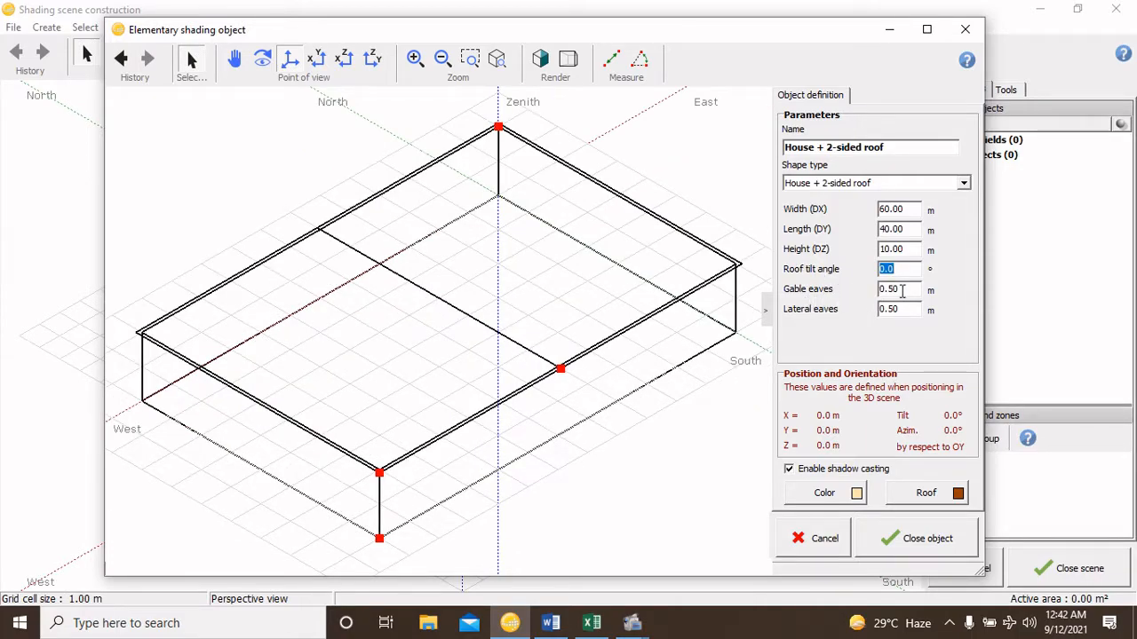
drag(902, 289, 829, 325)
text(0)
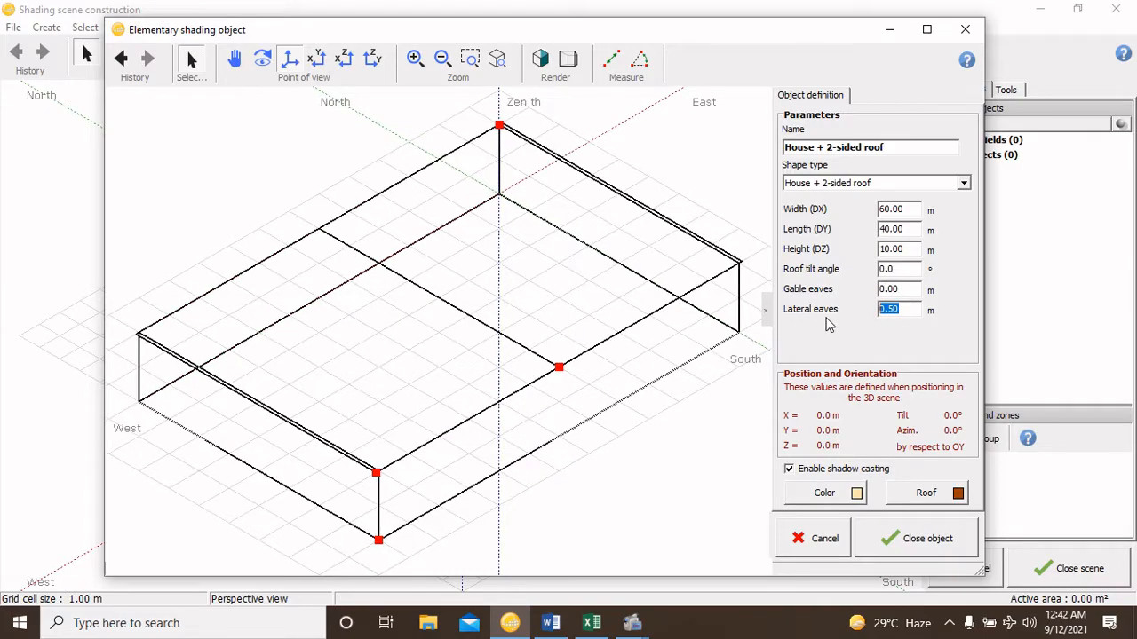
text(0)
key(Return)
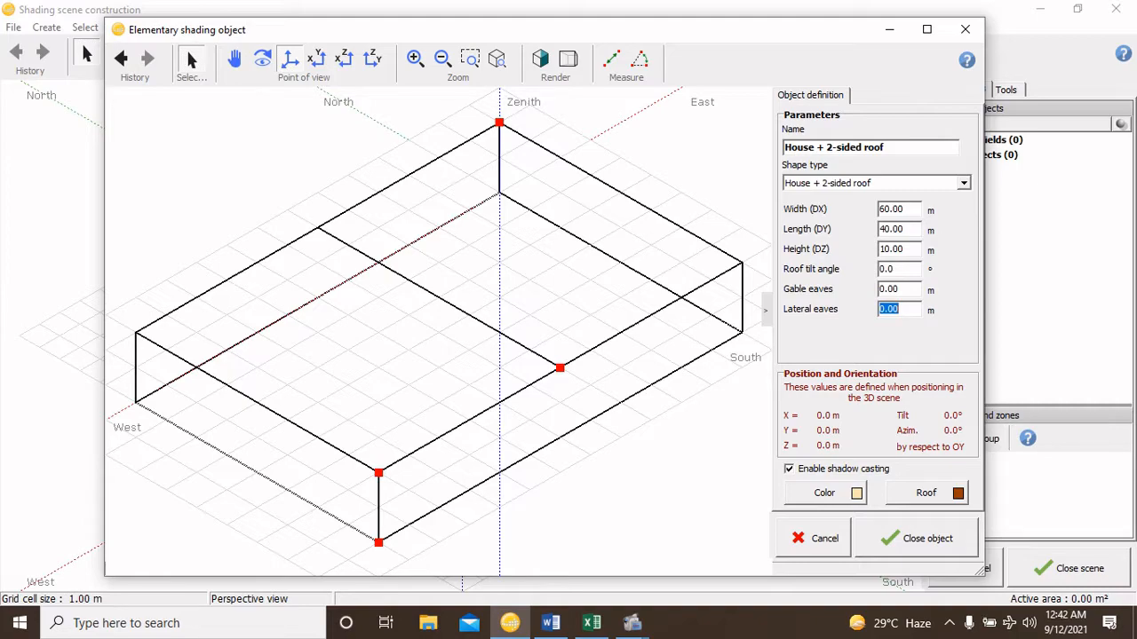
click(902, 547)
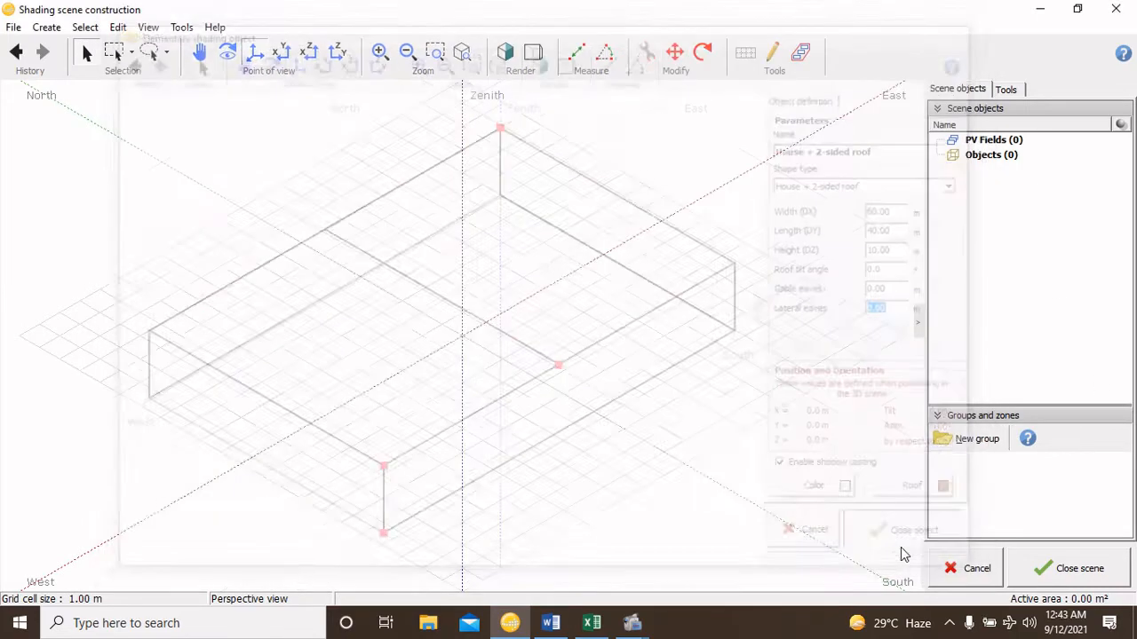
Inspect the house as a solid rendering in the perspective view
scroll(538, 248, down, 10)
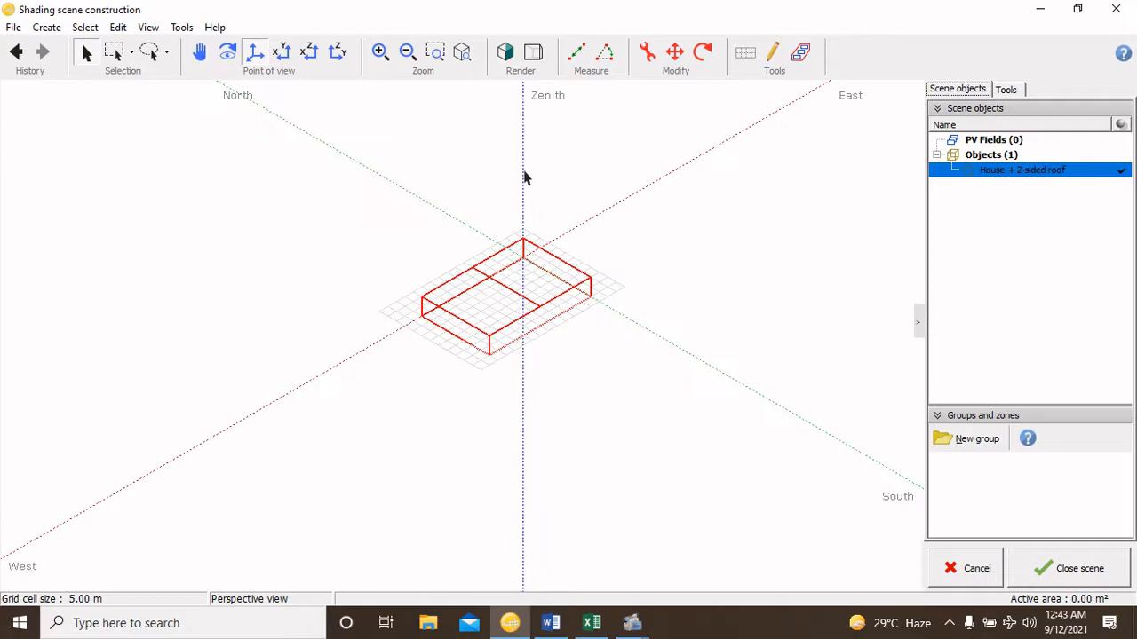
click(505, 52)
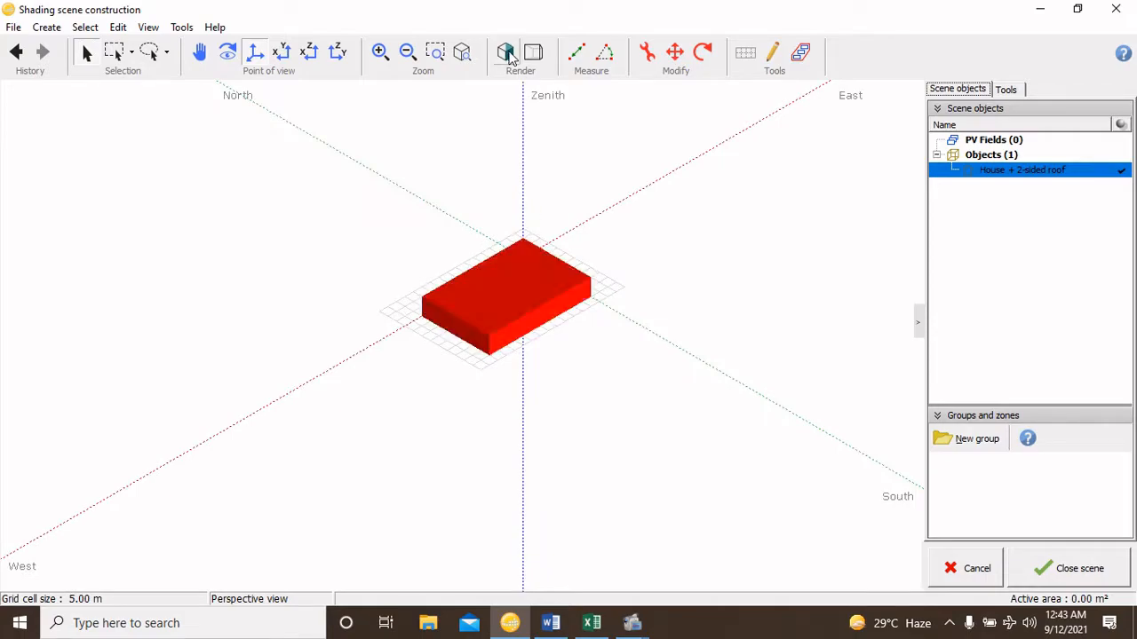
click(593, 260)
scroll(533, 256, up, 3)
scroll(521, 254, down, 3)
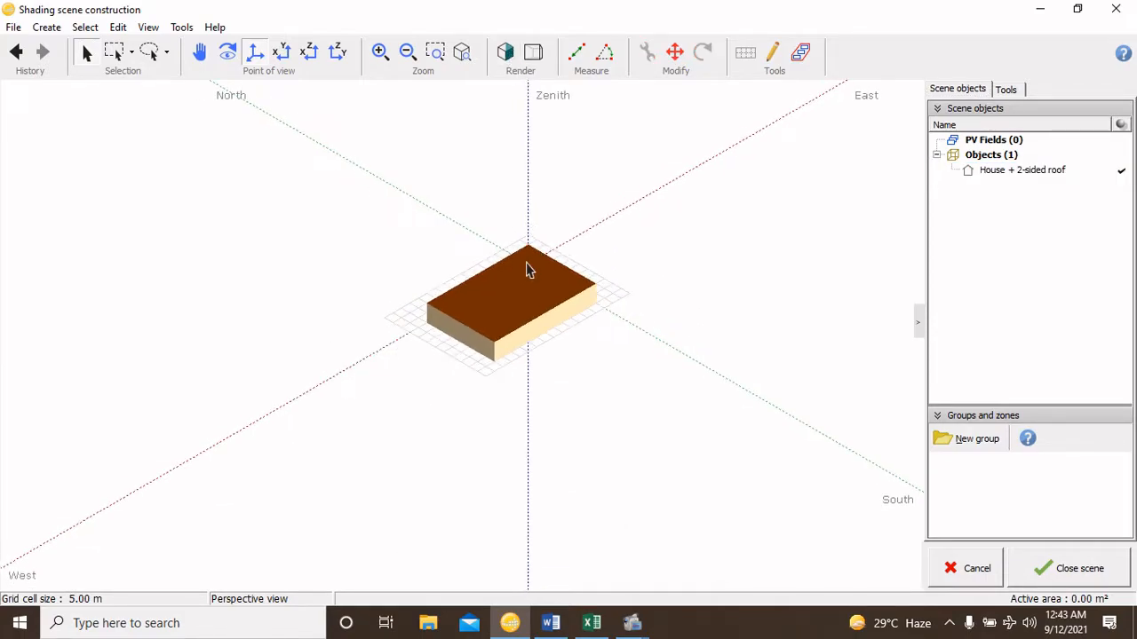
scroll(523, 271, up, 4)
scroll(523, 258, down, 2)
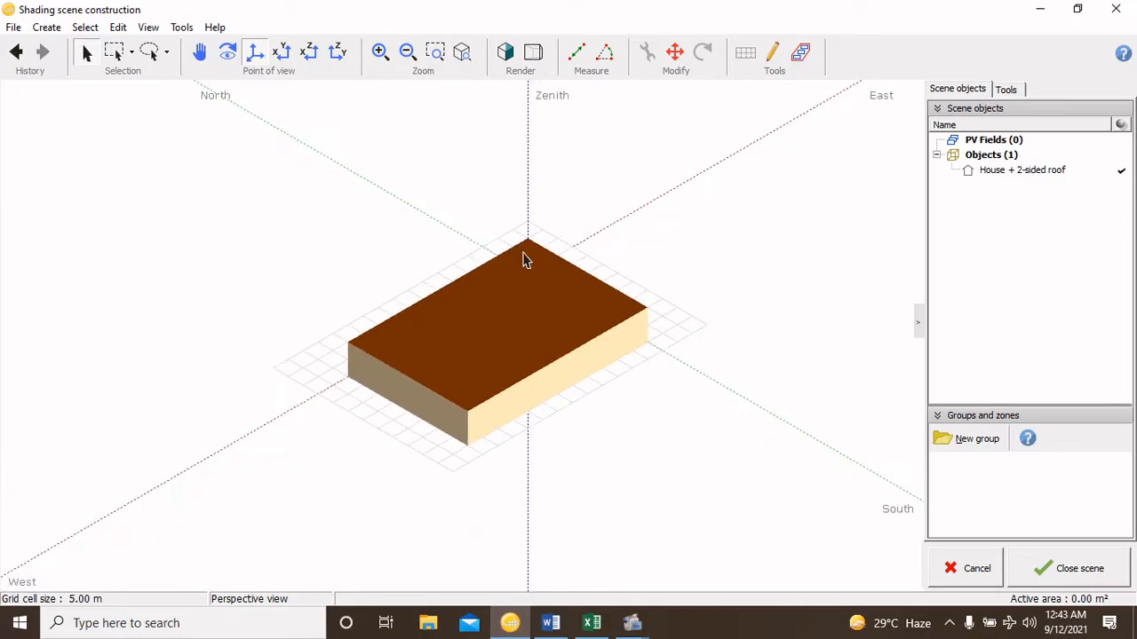
Show the scene as a wireframe in top view and duplicate the house
click(282, 51)
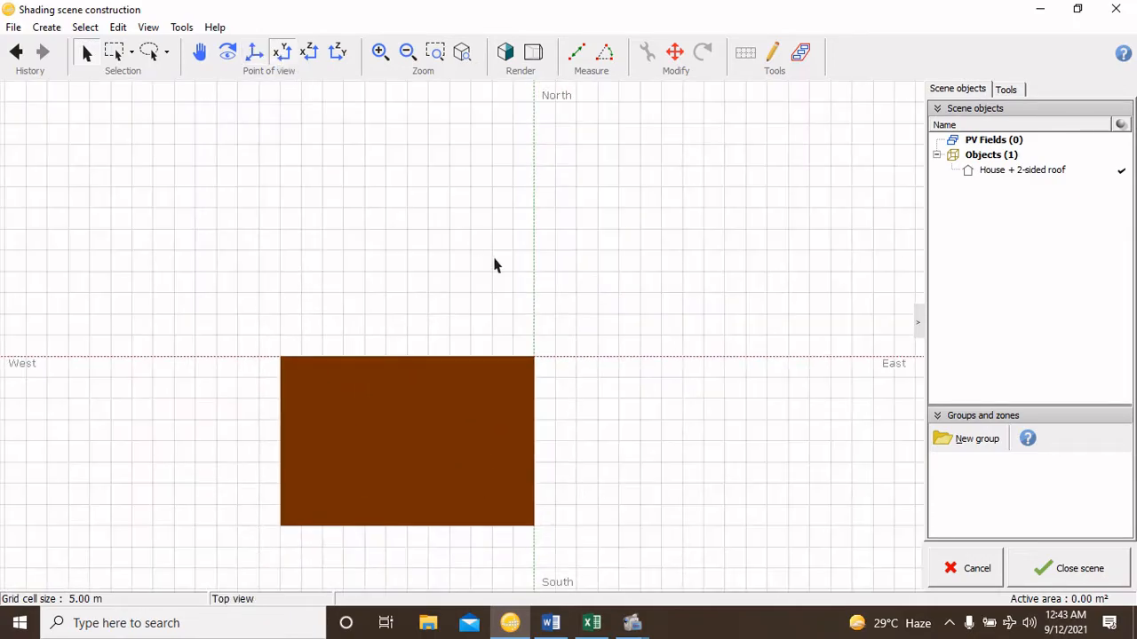
scroll(553, 298, down, 2)
click(506, 52)
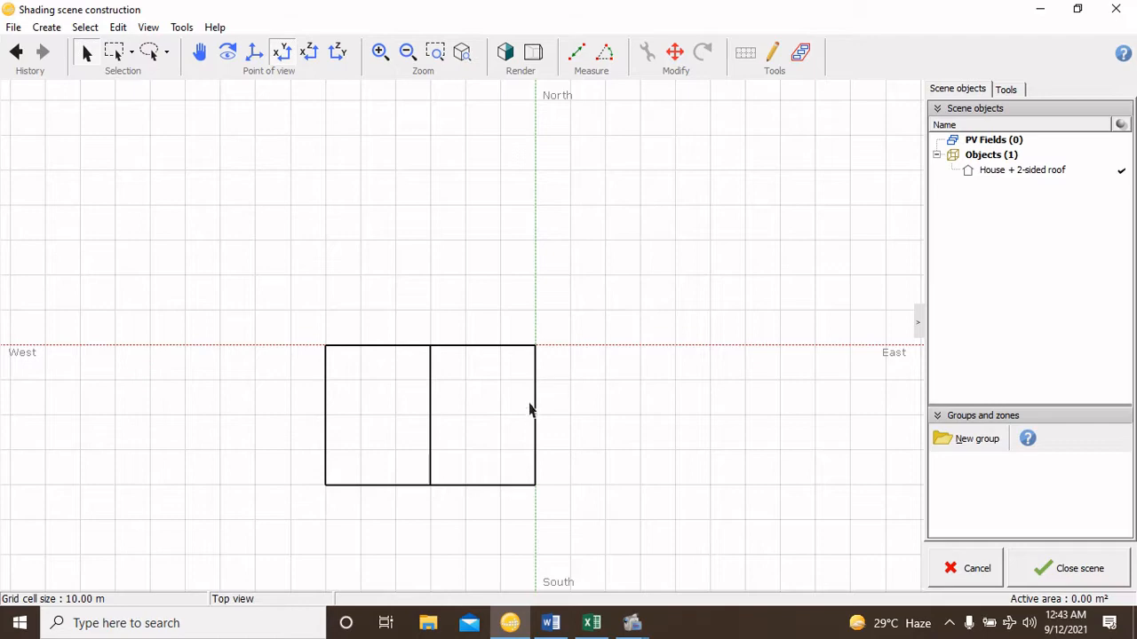
click(430, 383)
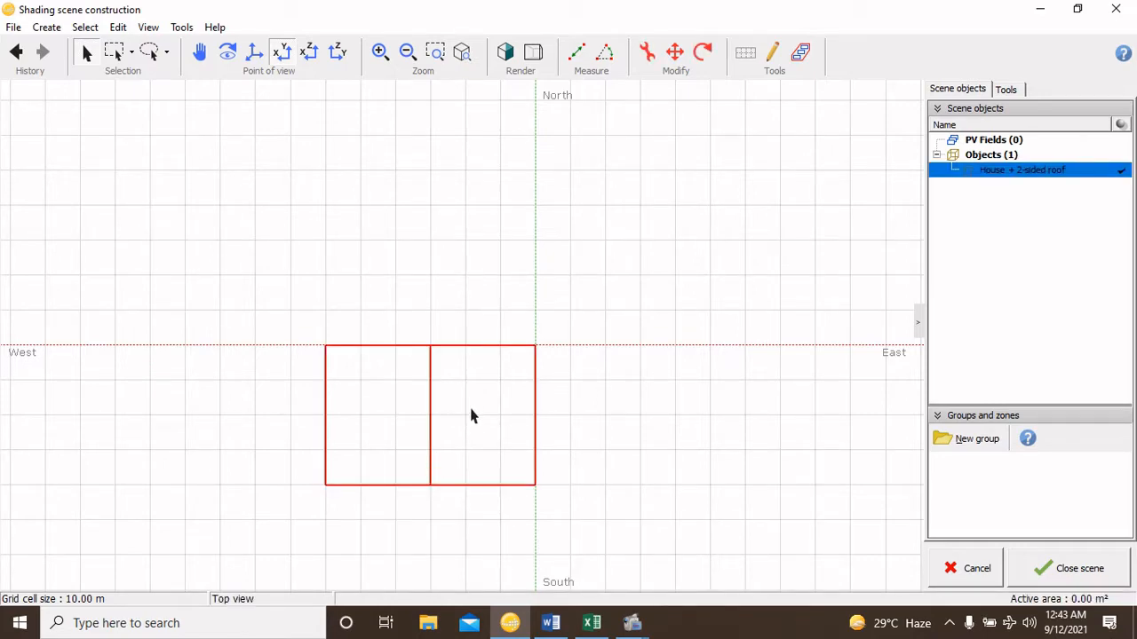
key(ctrl+v)
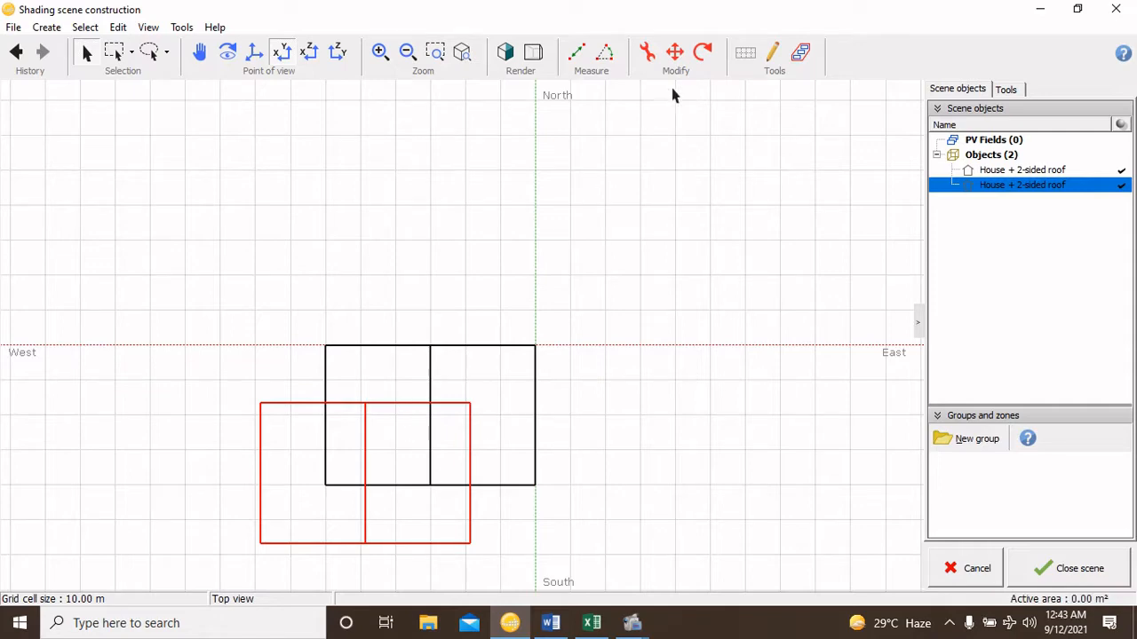
Move the copied house against the north side of the original, at about X 0.22 m and Y -40.22 m
click(675, 55)
drag(455, 416, 521, 218)
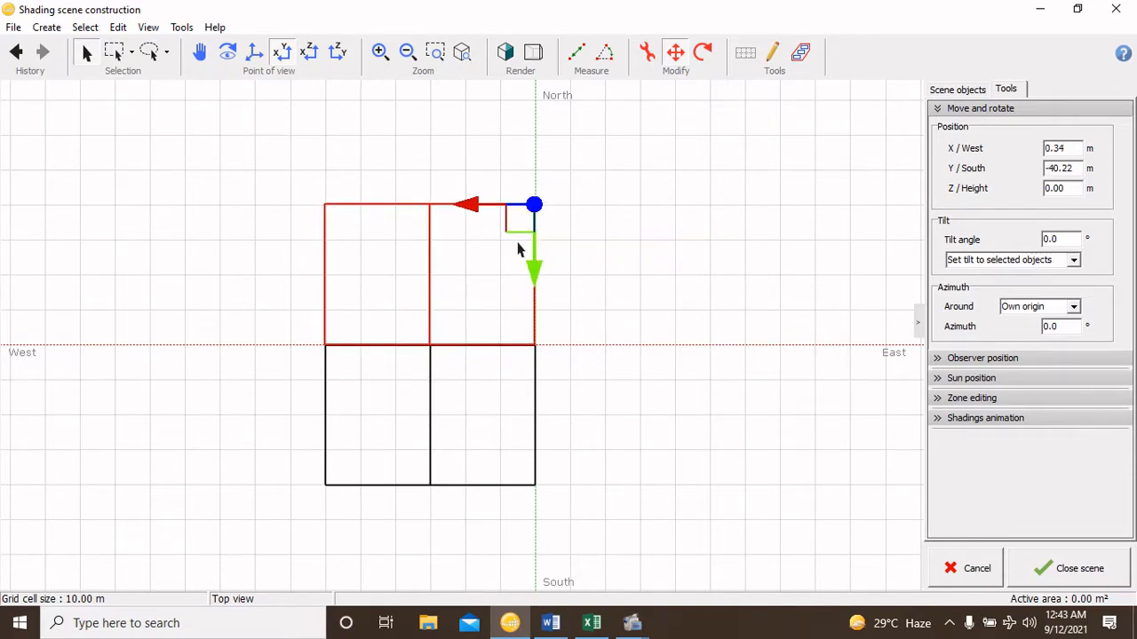
scroll(519, 250, up, 3)
drag(538, 200, 553, 180)
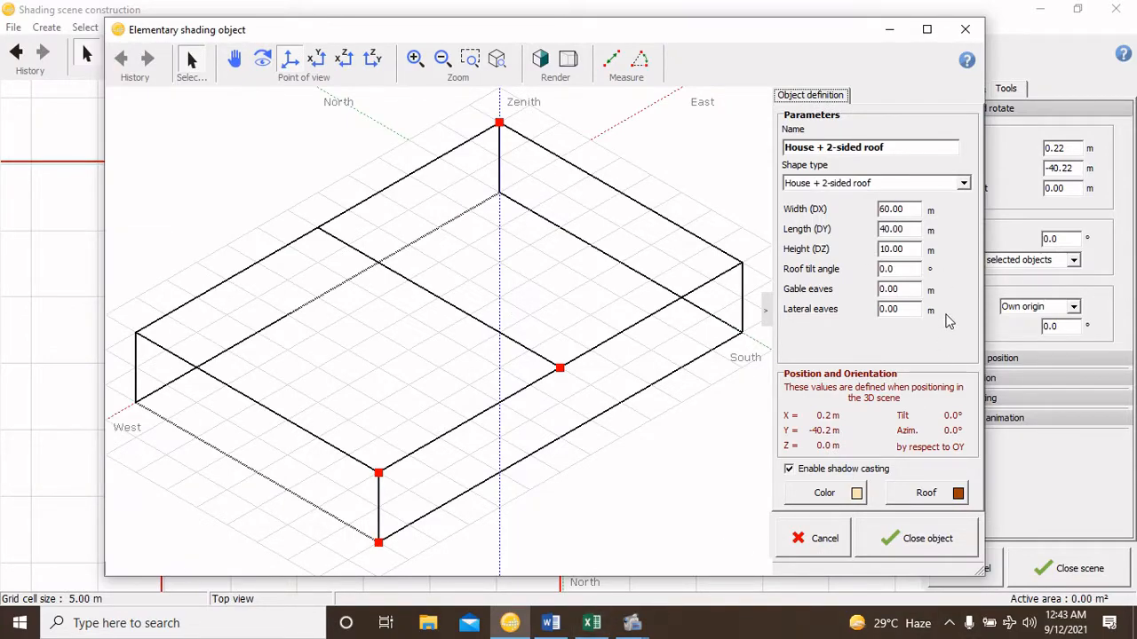
Set the copied house's width to 70 m, length to 30 m and height to 15 m
double_click(916, 210)
text(70)
key(Return)
key(Tab)
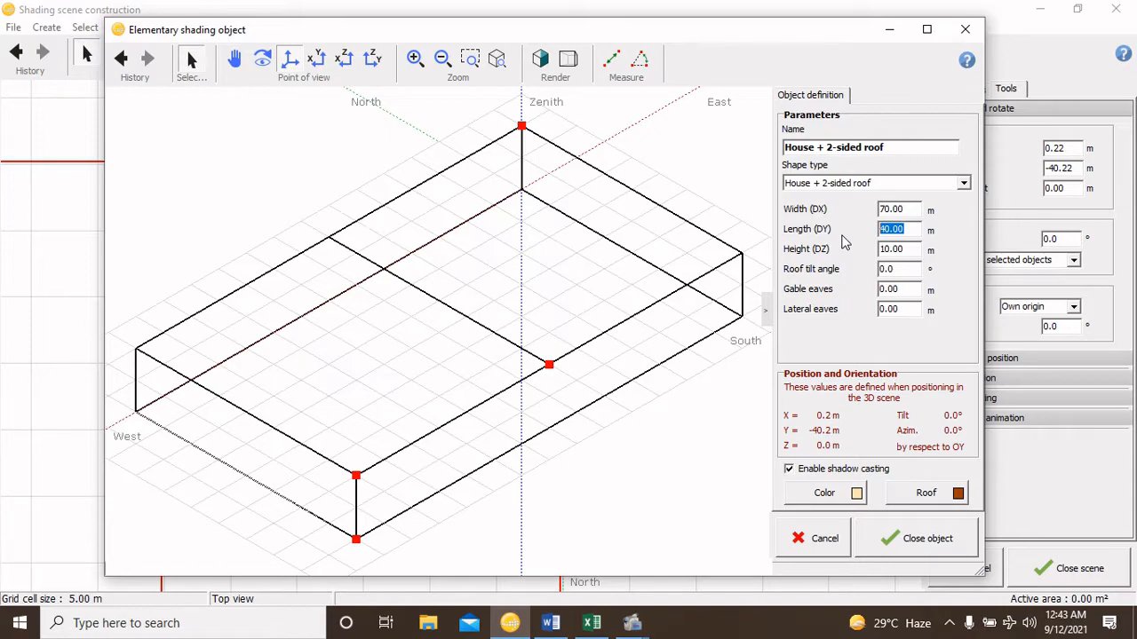
text(30)
key(Return)
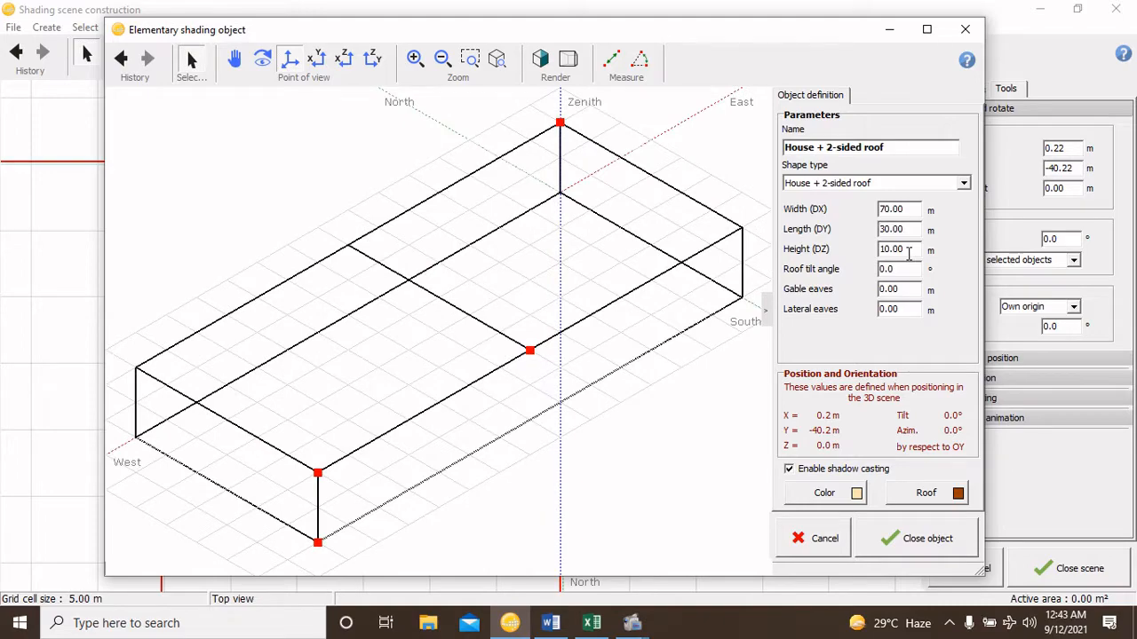
drag(911, 252, 854, 253)
text(15)
key(Return)
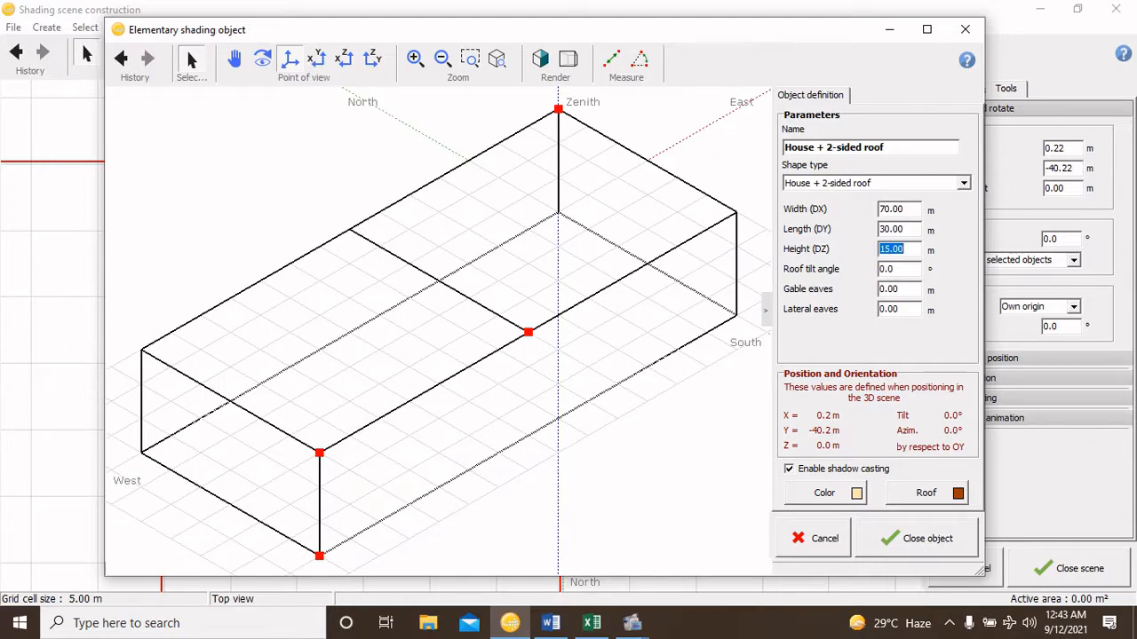
Change the copied house's roof colour to the purple basic colour and finish editing the object
click(959, 498)
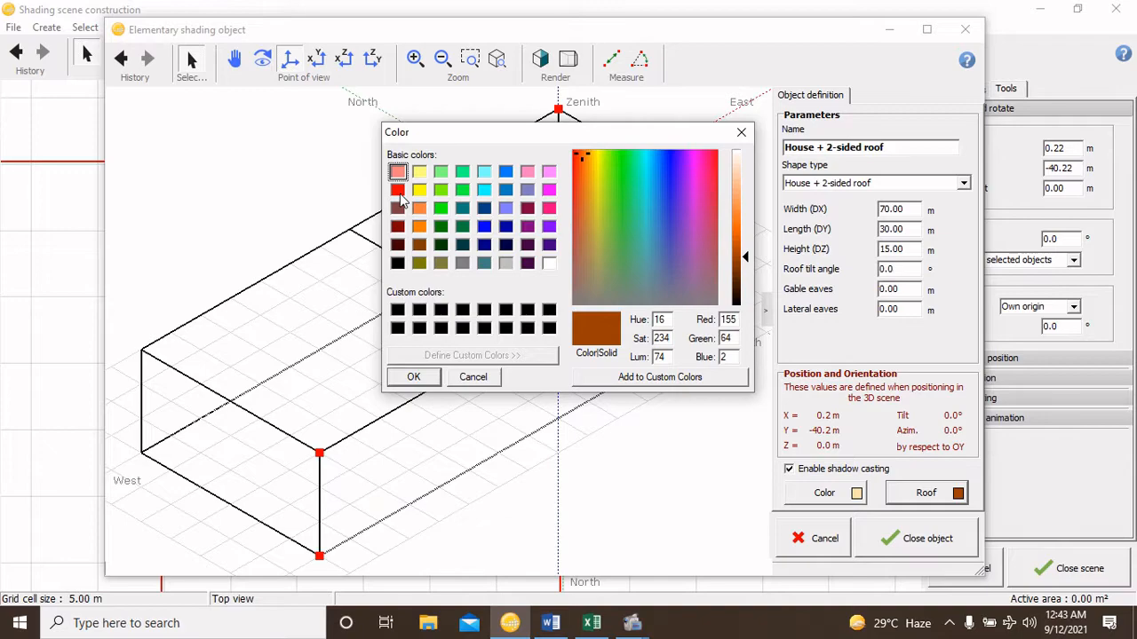
click(529, 227)
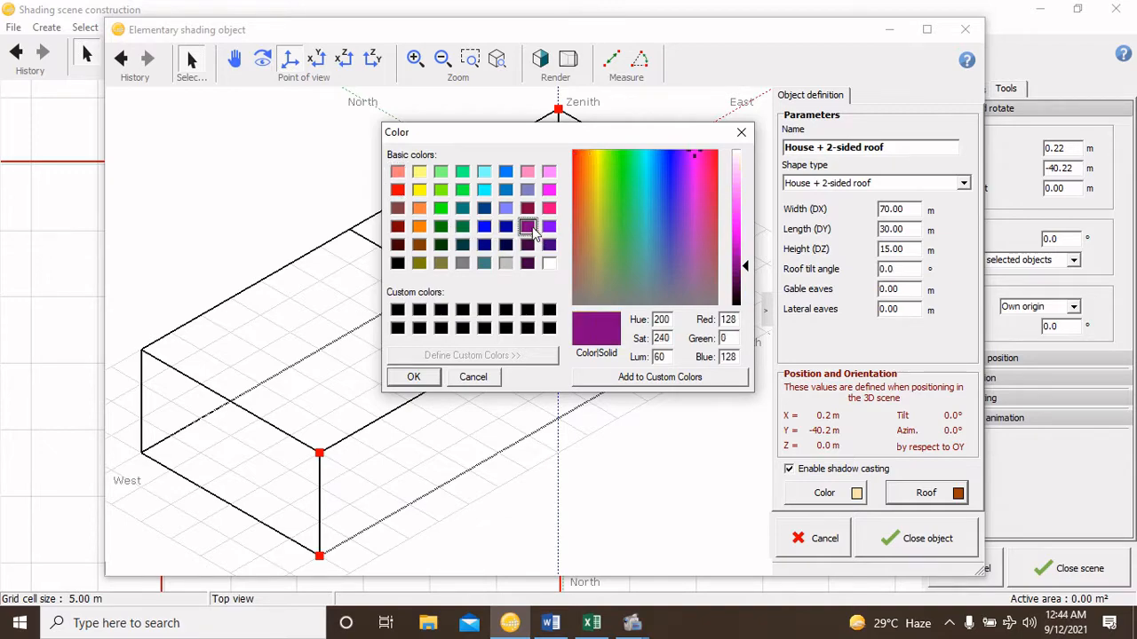
click(421, 379)
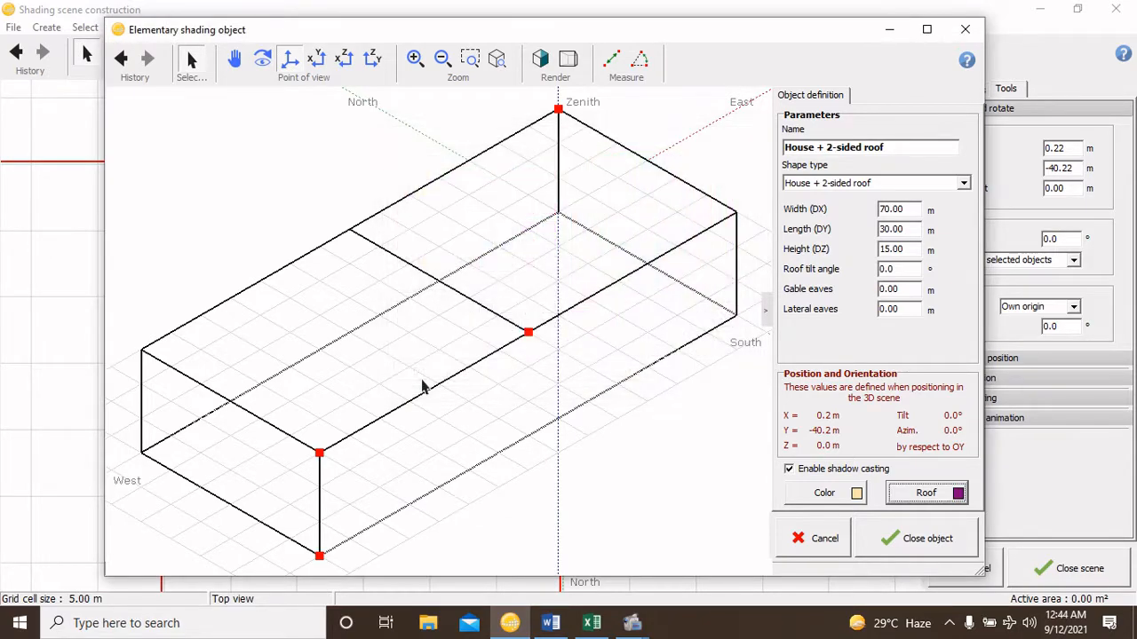
click(927, 538)
Move the 70 m wide house against the first block's north side and centre it, at about X -4.99 m and Y -30.07 m
scroll(577, 193, down, 3)
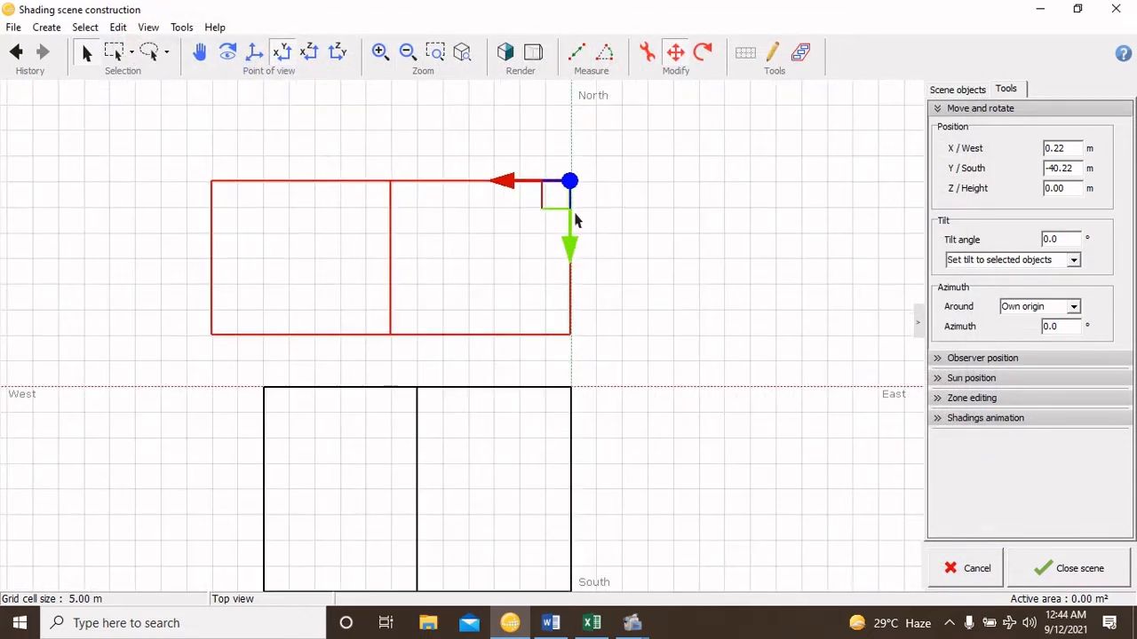
drag(559, 195, 587, 247)
scroll(538, 275, up, 3)
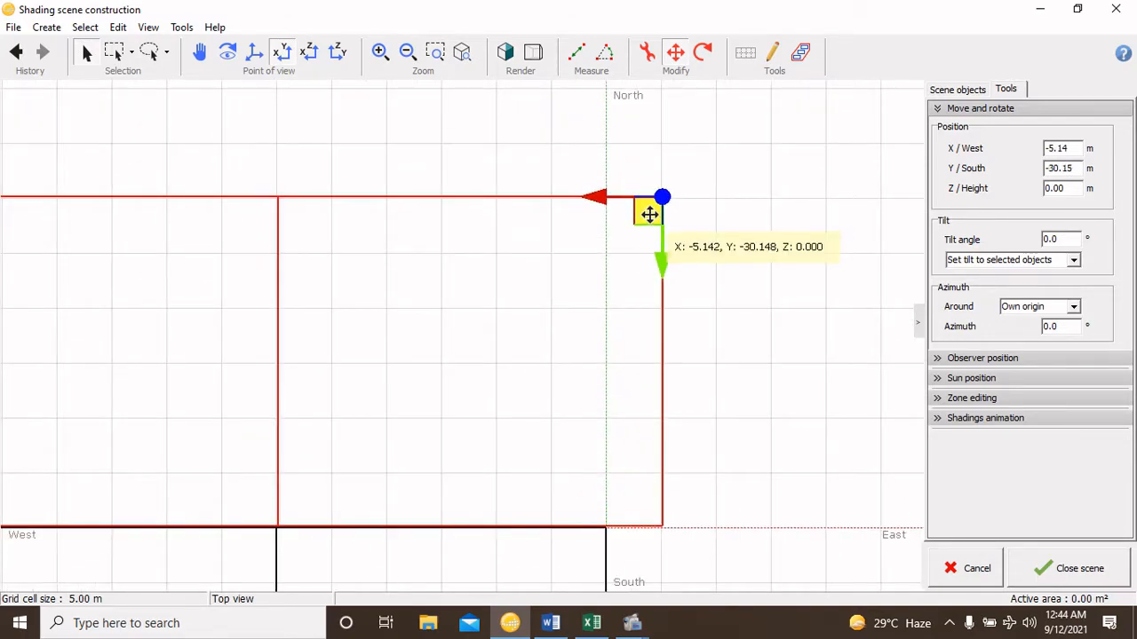
drag(649, 214, 649, 214)
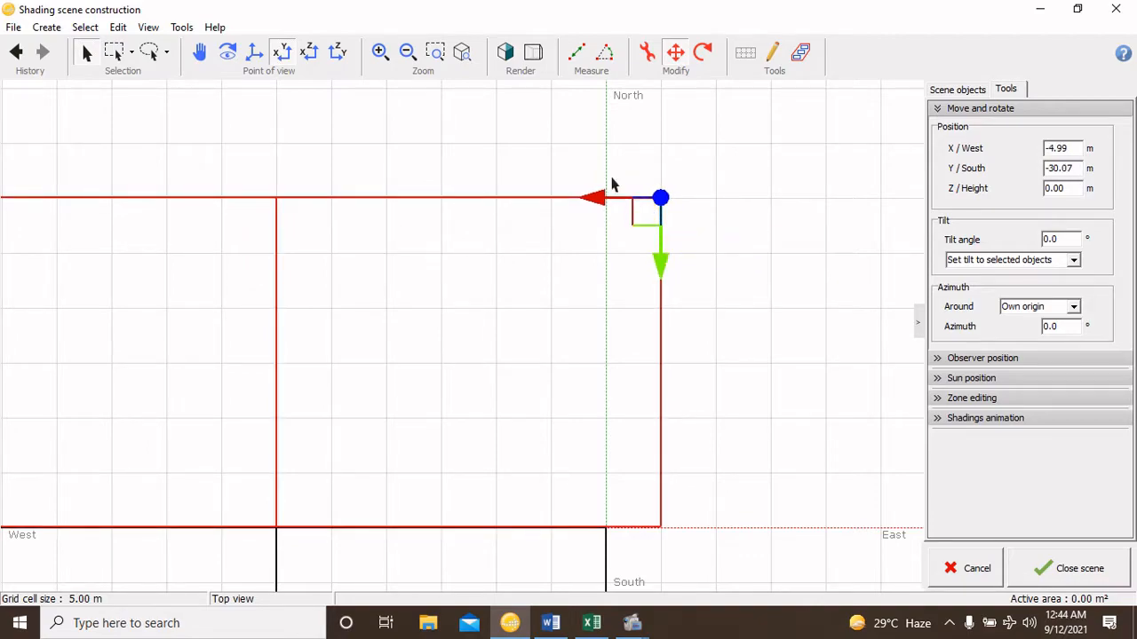
click(579, 155)
scroll(587, 194, down, 3)
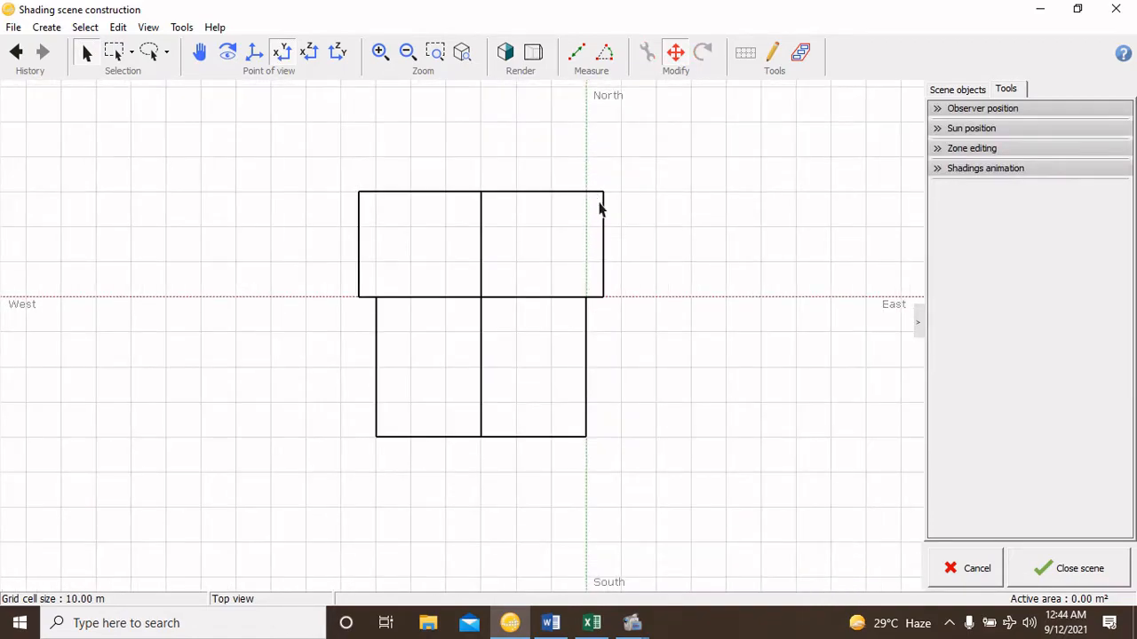
Duplicate the 70 m wide house and place the copy along its north side, at about X -5.20 m and Y -60.49 m
click(603, 205)
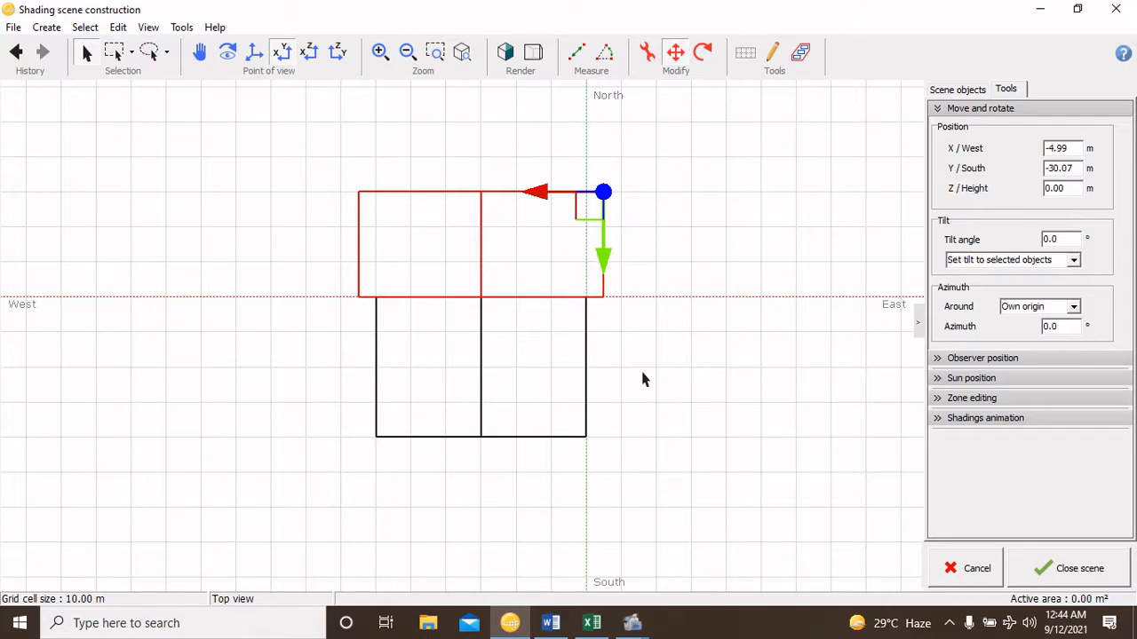
key(ctrl+v)
drag(632, 393, 594, 107)
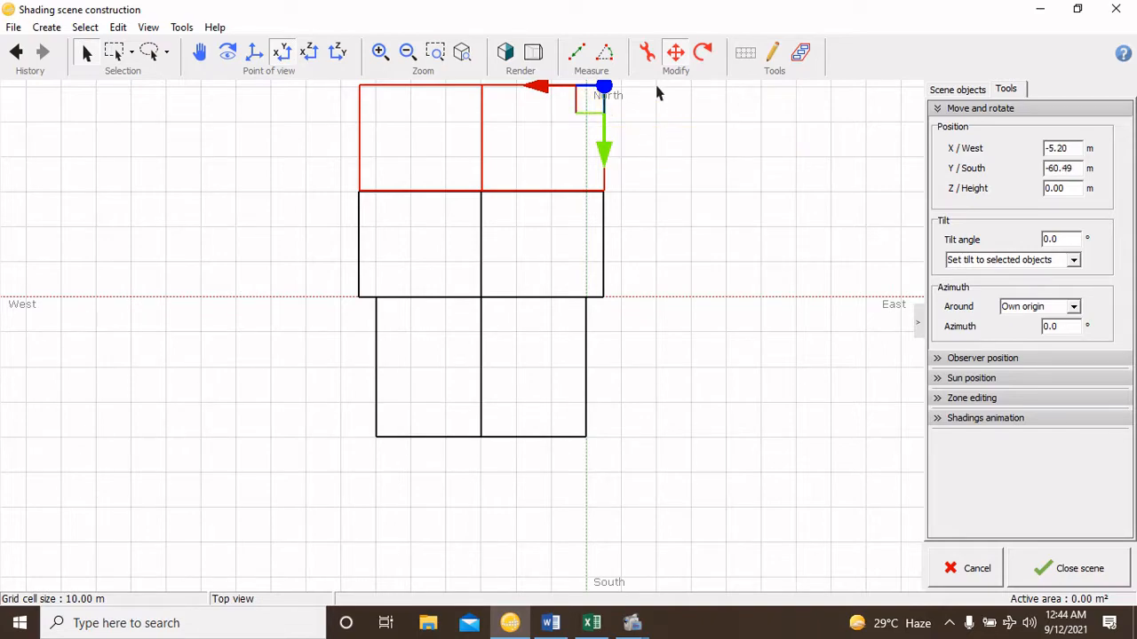
Define the northernmost house as 70 m wide, 30 m long and 15 m high with a 3° roof tilt
click(649, 55)
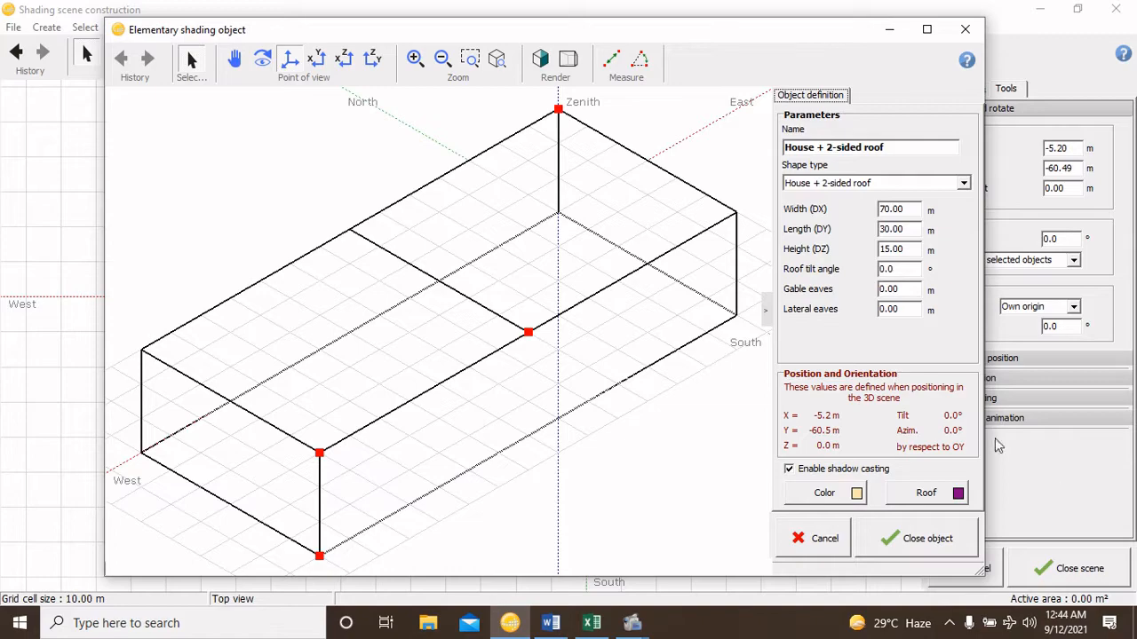
drag(912, 208, 826, 209)
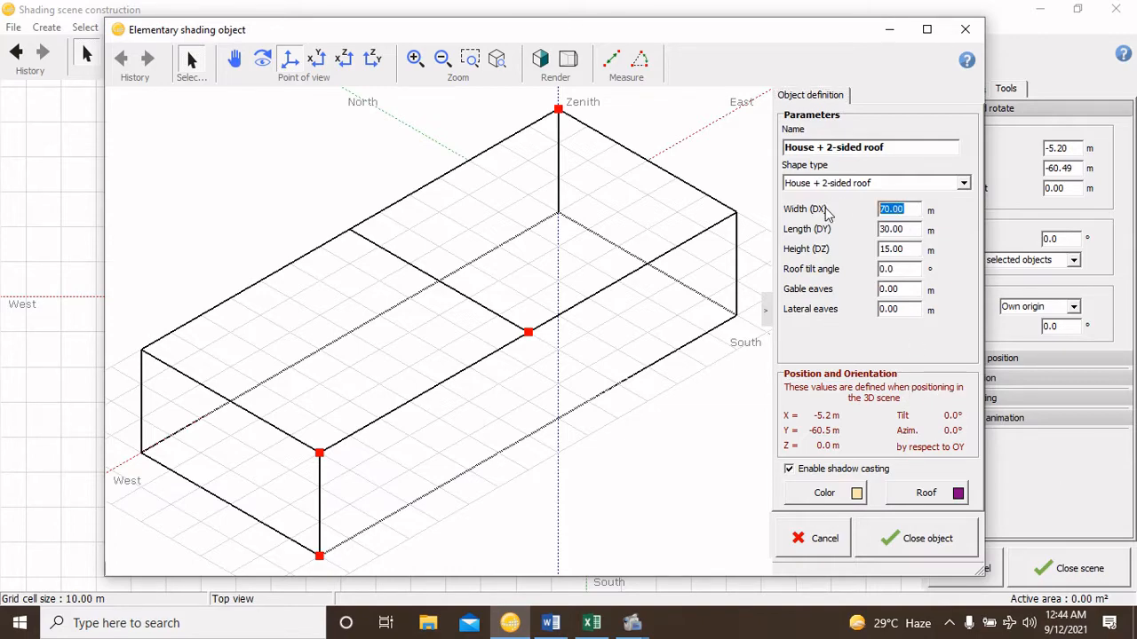
text(70)
drag(917, 229, 864, 232)
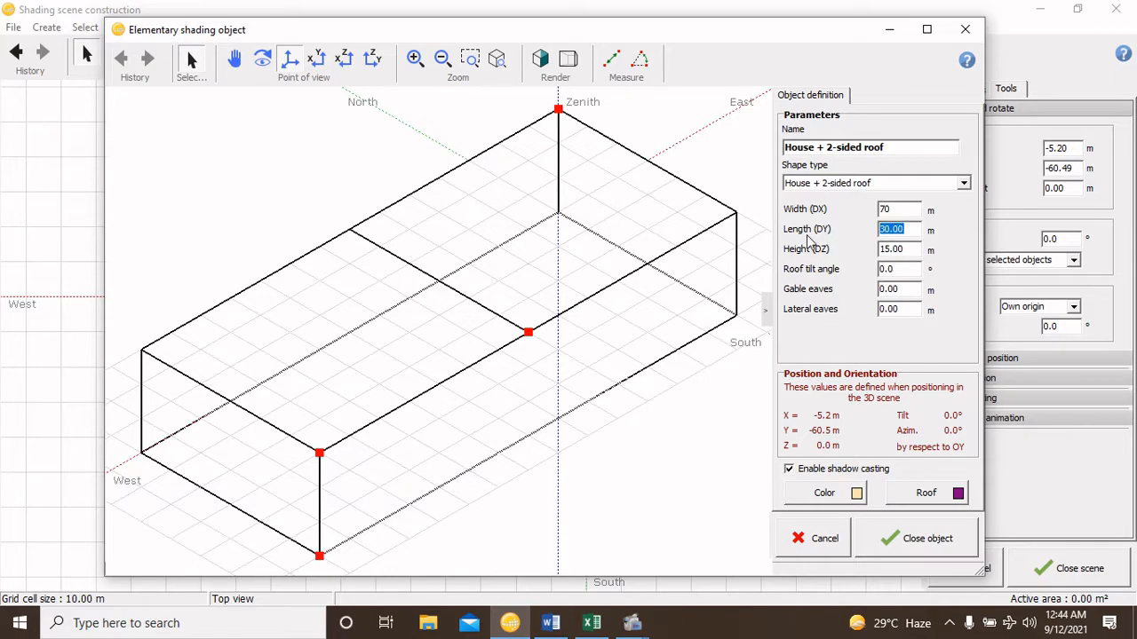
text(30)
drag(911, 249, 828, 254)
text(15)
drag(893, 272, 863, 278)
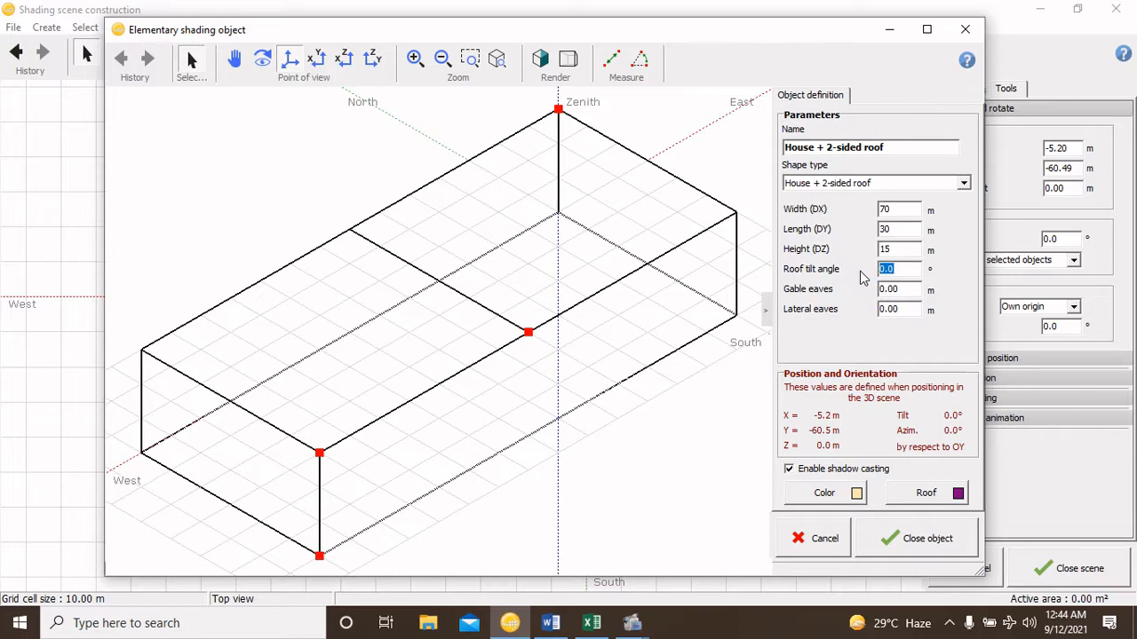
text(3)
key(Return)
Change the northernmost house's roof colour to the light red basic colour and finish editing the object
click(959, 496)
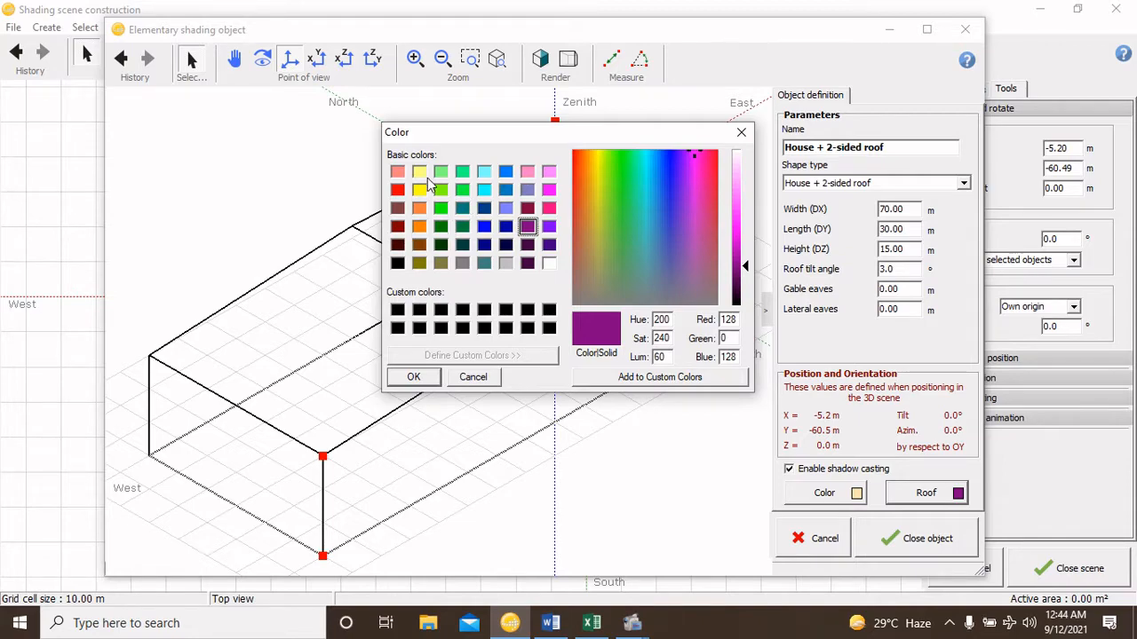
click(397, 172)
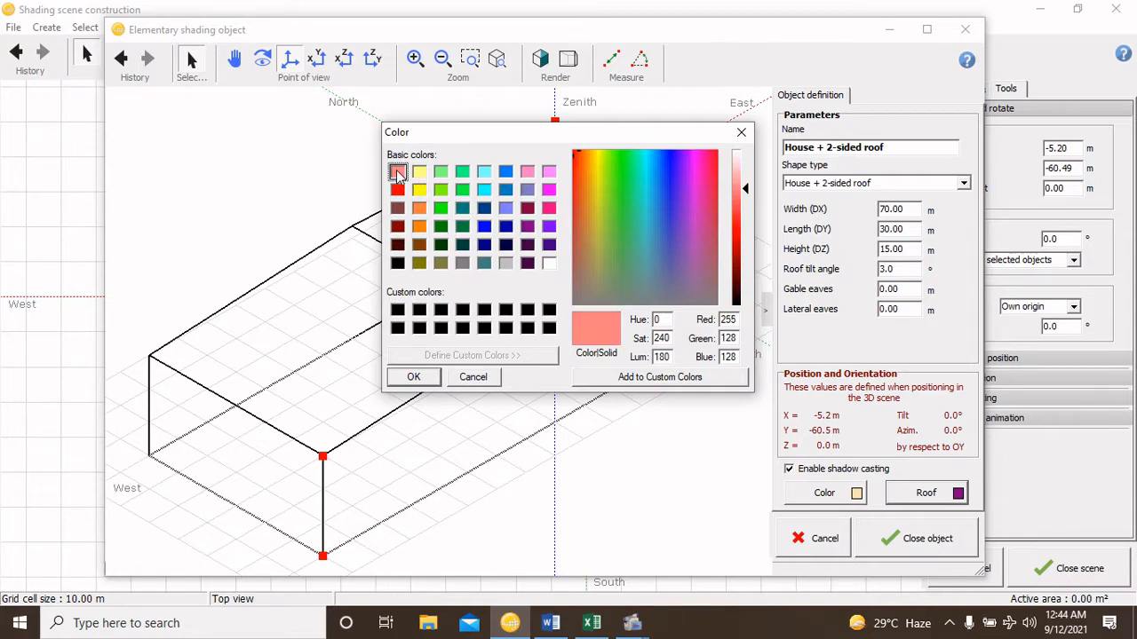
click(414, 378)
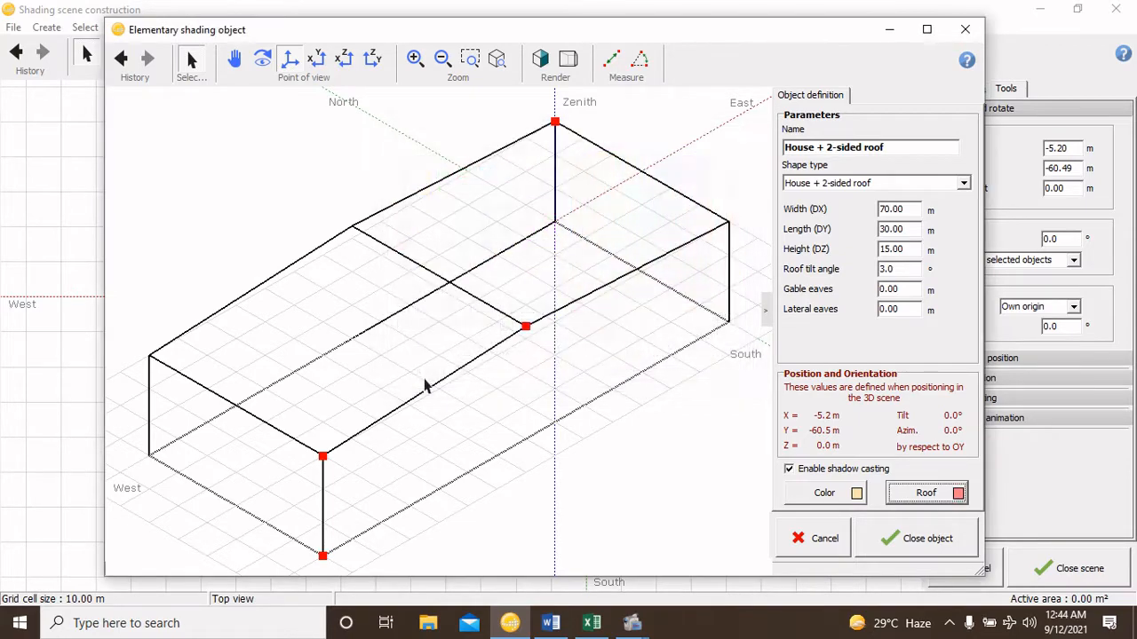
click(898, 550)
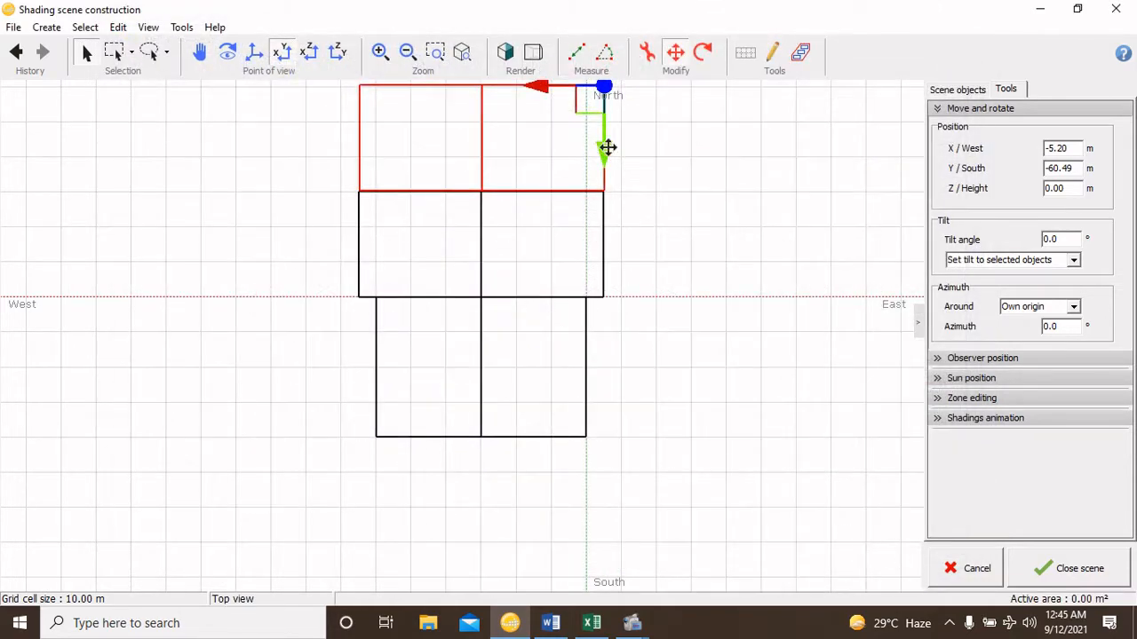
Align the northernmost house flush with the middle block, at about X -4.92 m and Y -60.30 m, and deselect it
scroll(595, 107, up, 1)
scroll(590, 125, up, 1)
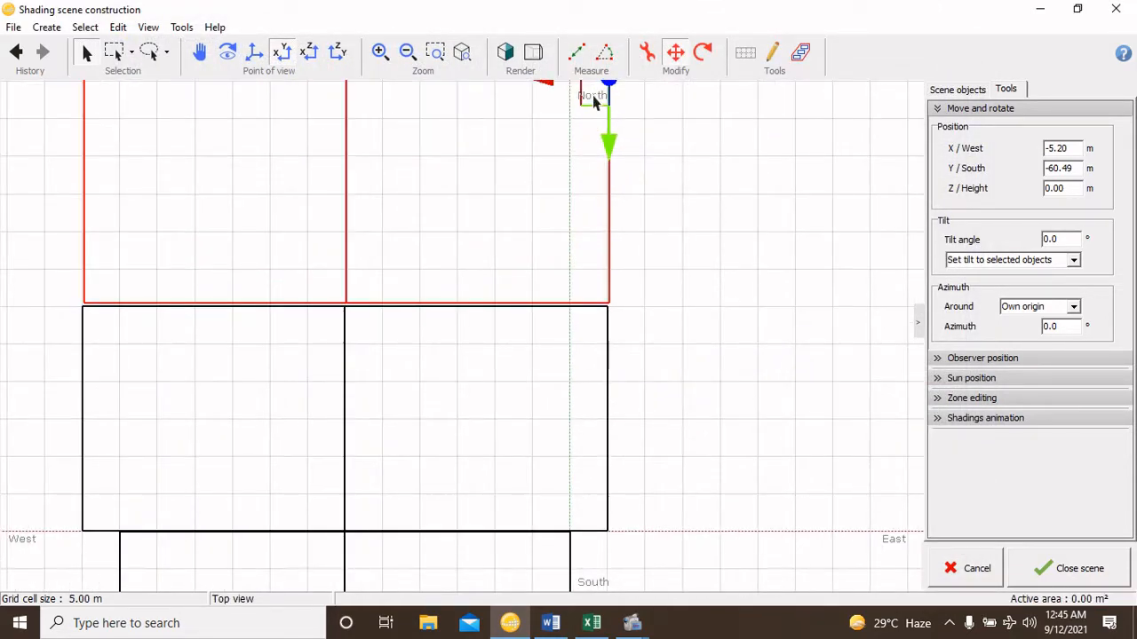
scroll(588, 171, down, 1)
scroll(582, 146, up, 2)
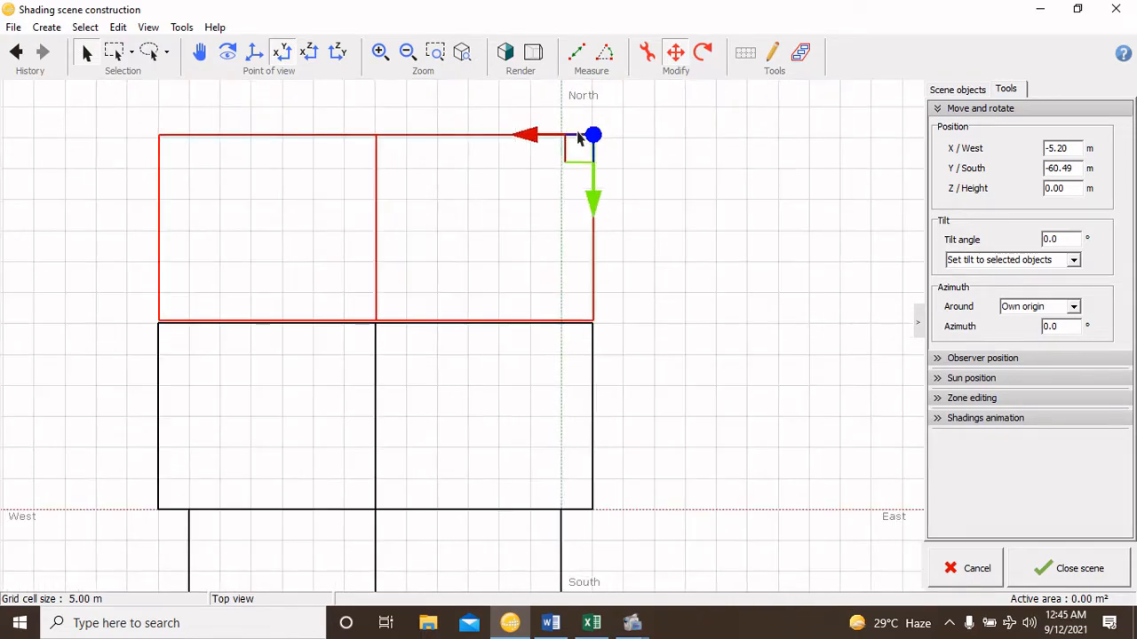
drag(575, 156, 572, 156)
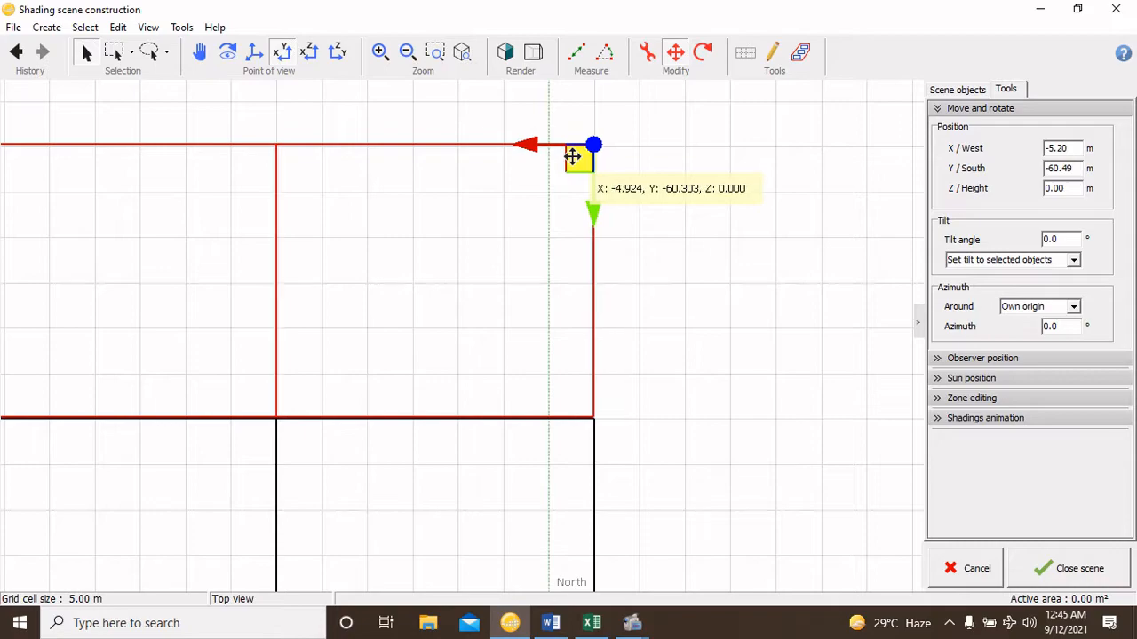
click(659, 216)
scroll(675, 238, down, 2)
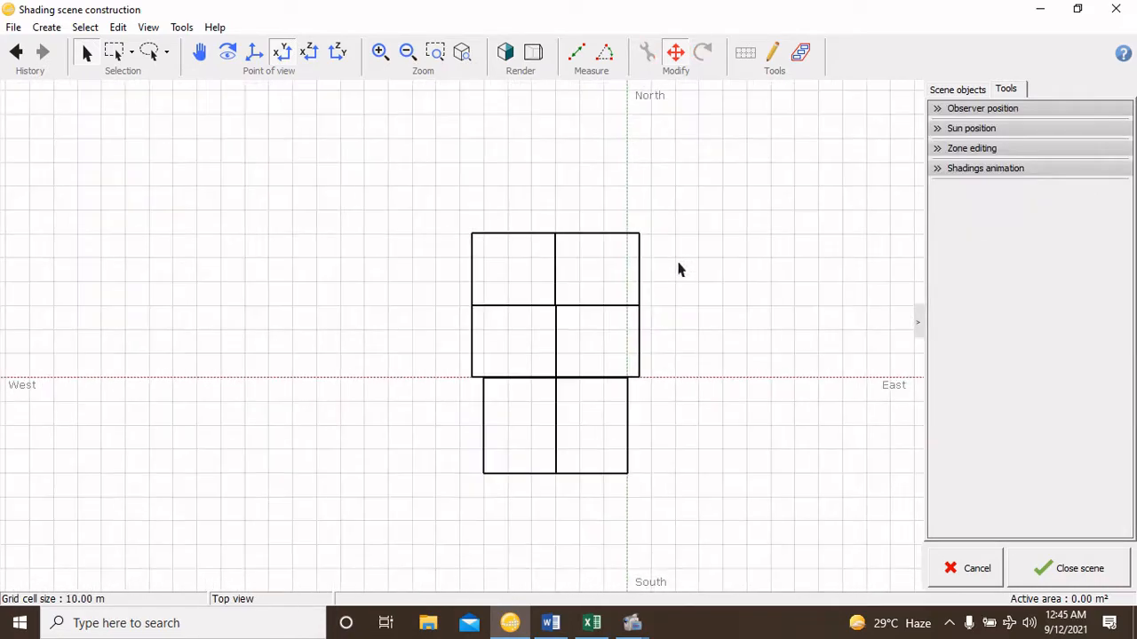
Inspect the three adjoining blocks as a solid rendering in perspective view and top view
click(254, 53)
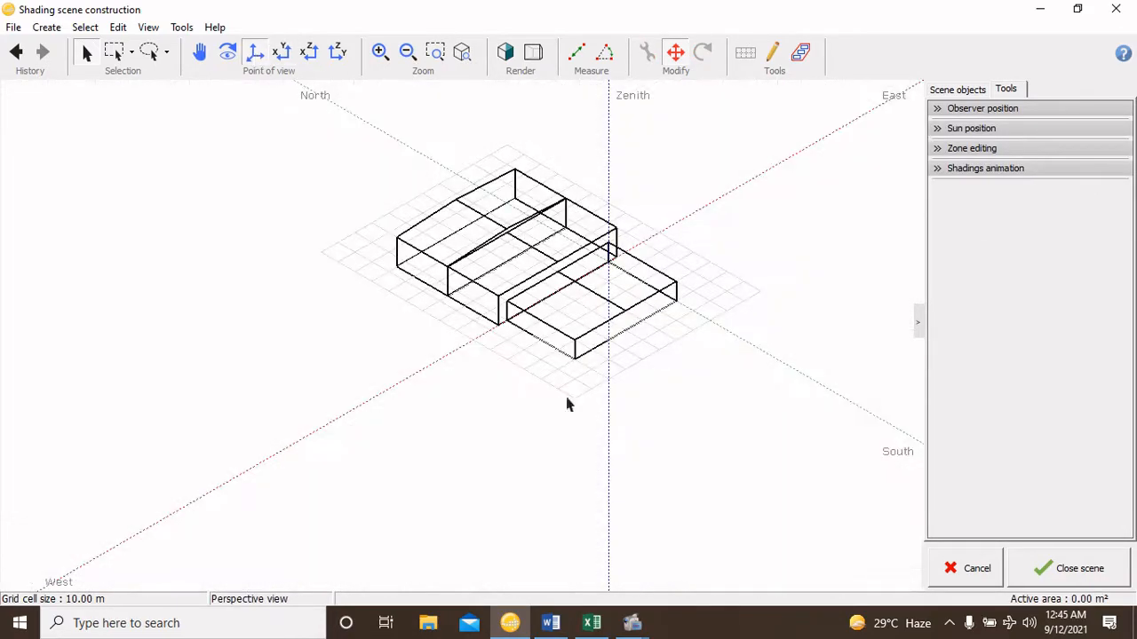
click(505, 52)
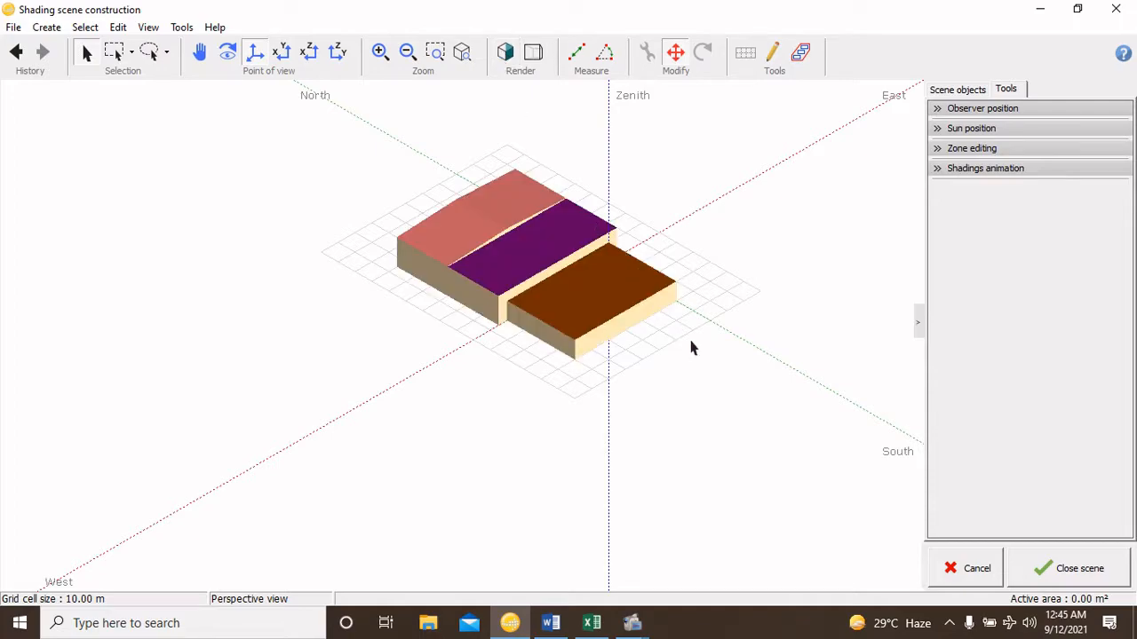
scroll(690, 359, up, 2)
scroll(681, 386, down, 2)
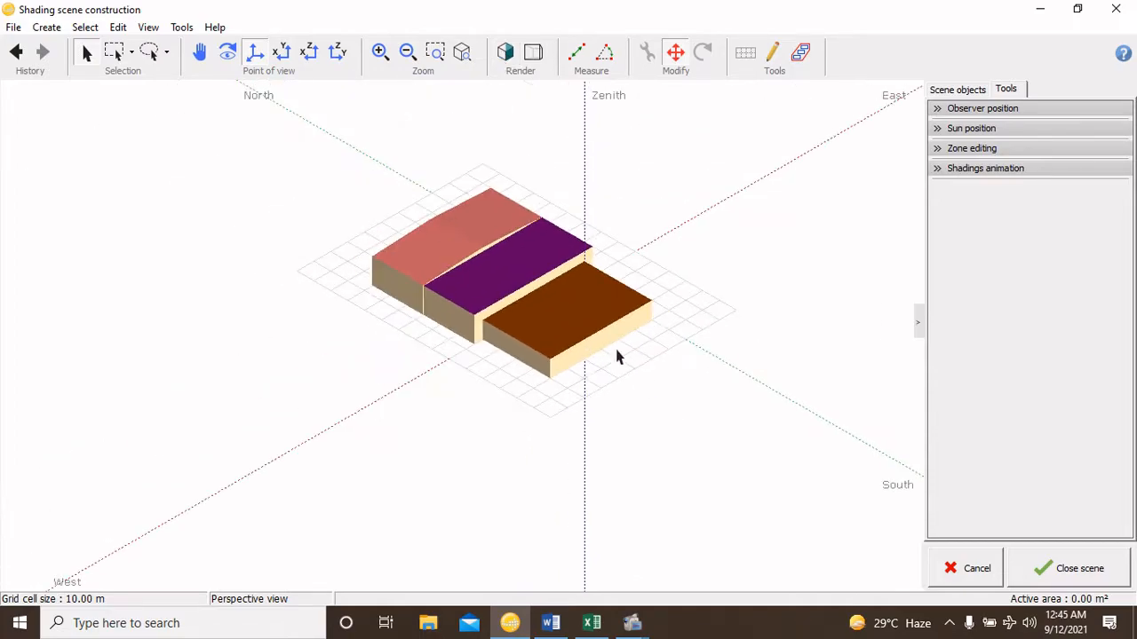
scroll(510, 272, up, 2)
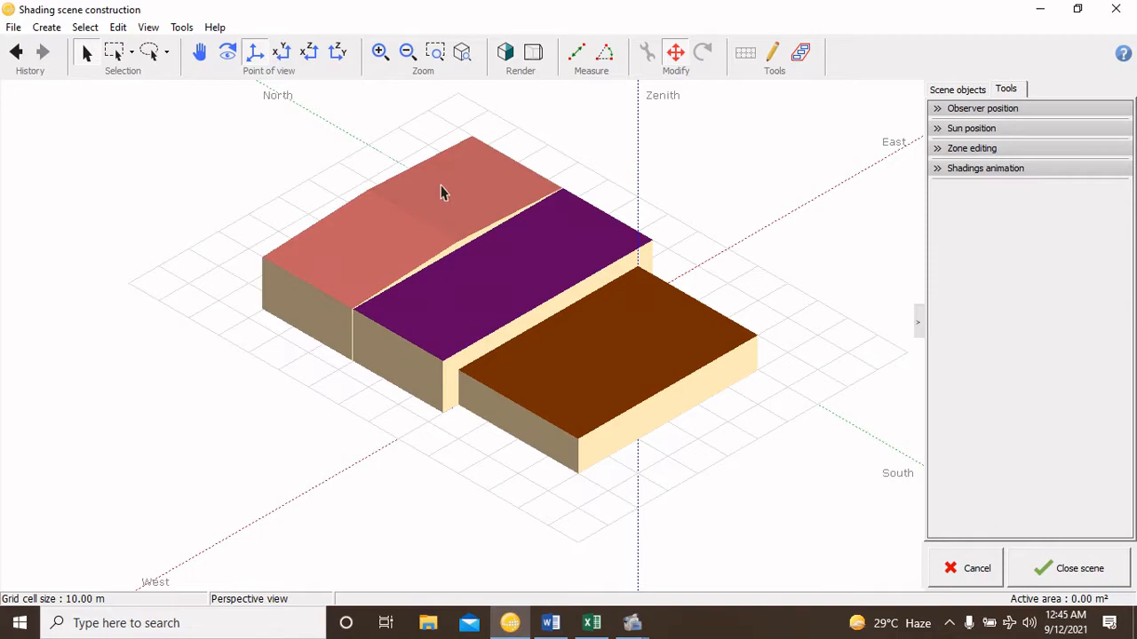
click(281, 53)
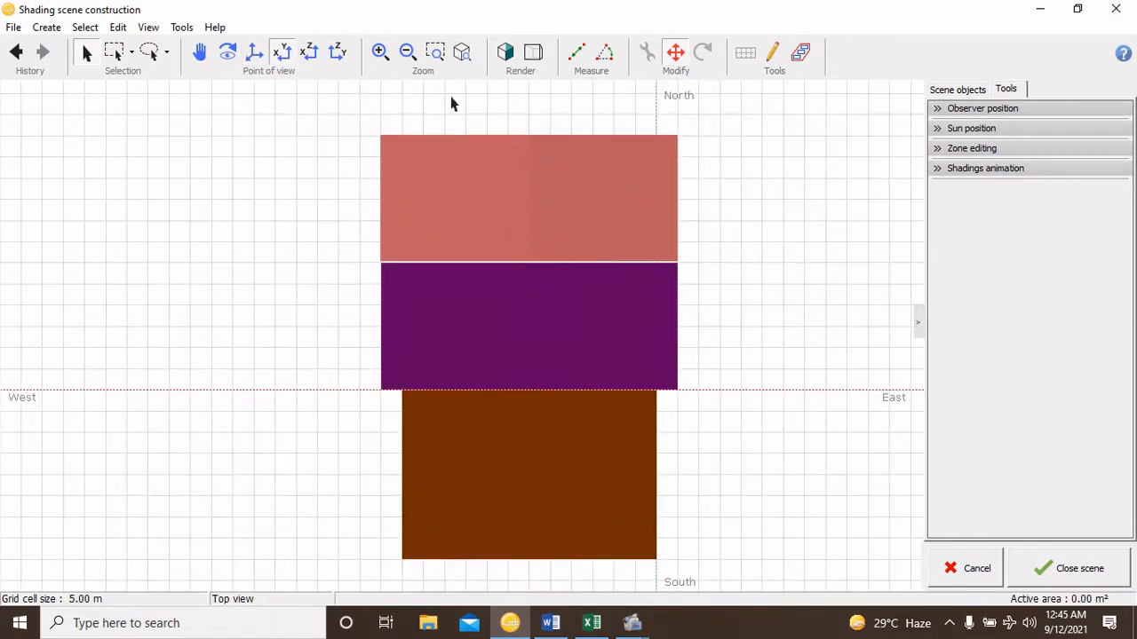
Create a new elementary shading object and set its shape to Hexagonal Prism
click(46, 27)
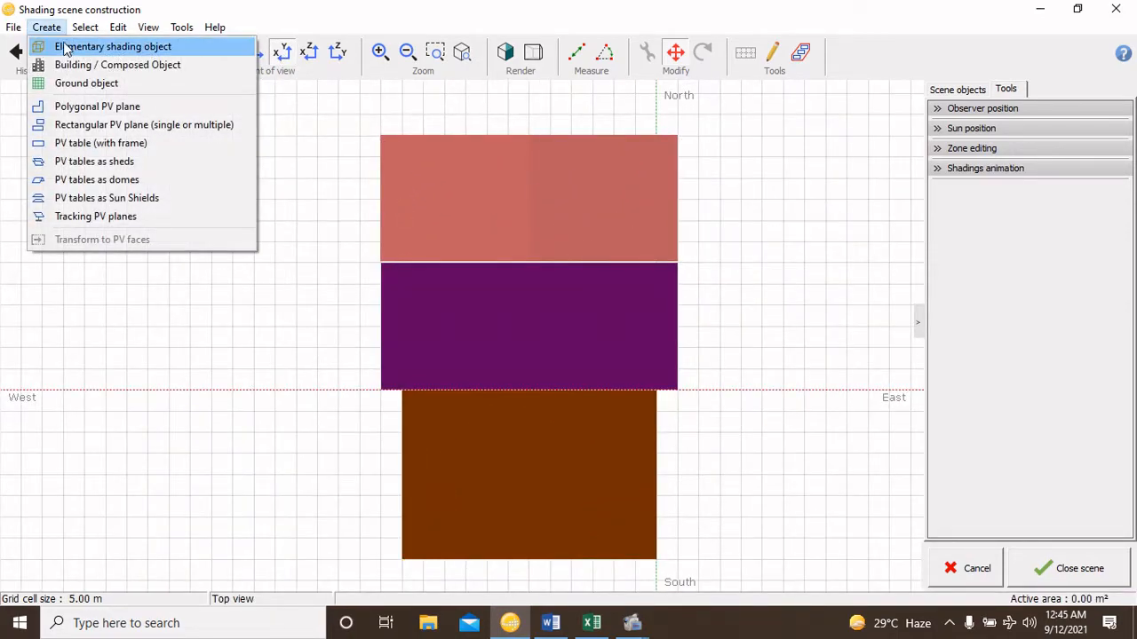
click(69, 48)
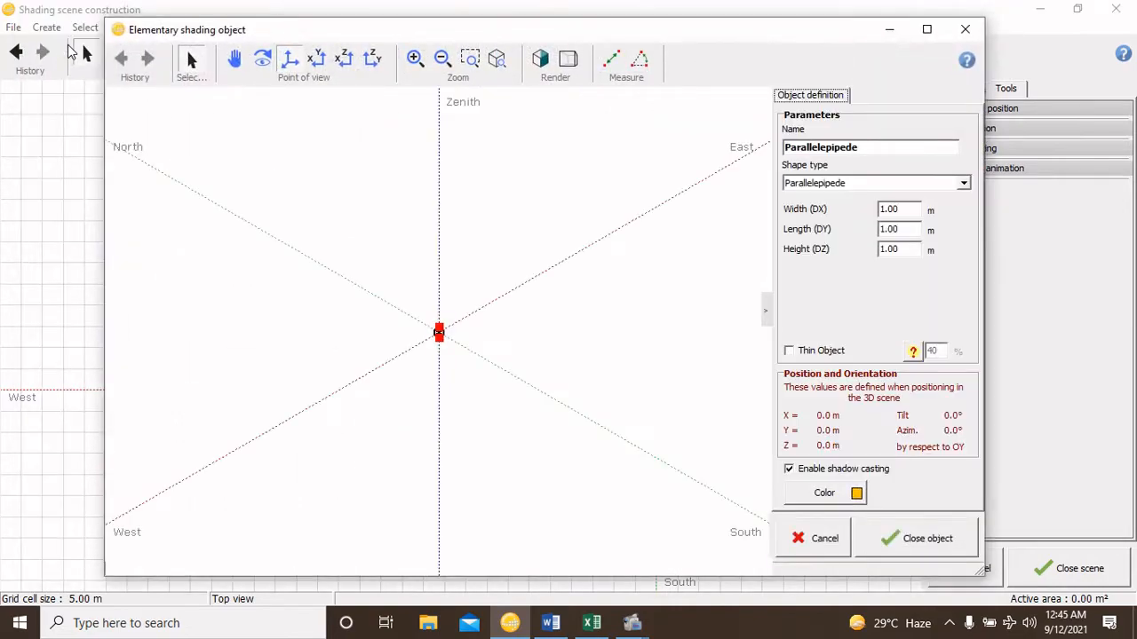
click(964, 184)
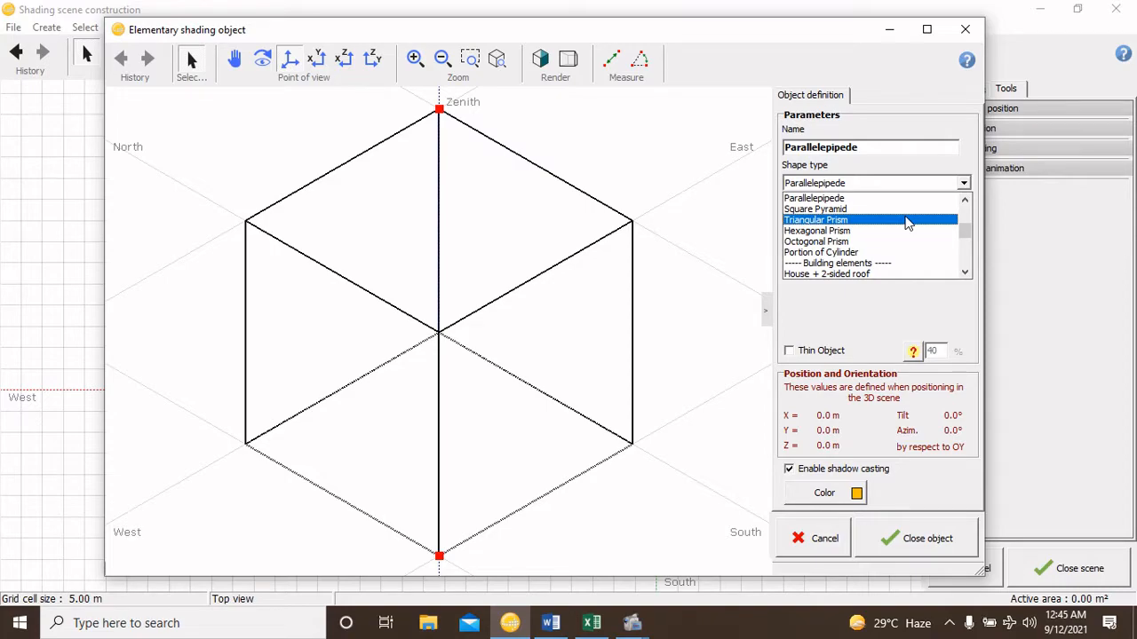
click(884, 230)
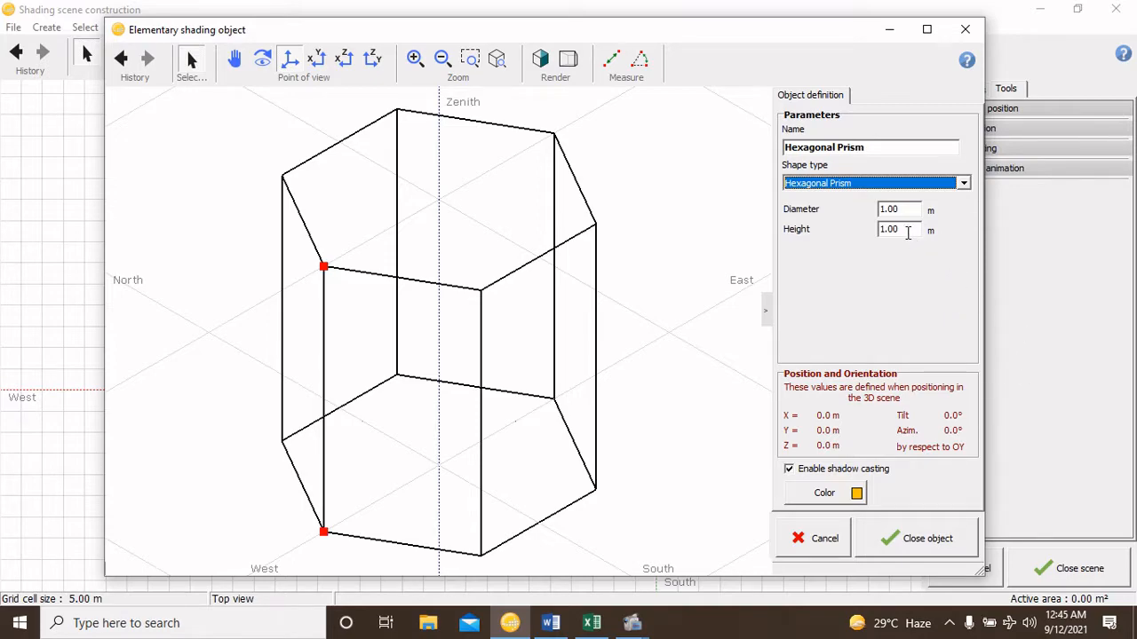
Set the hexagonal prism's height to 12 m and diameter to 2 m, keep its default colour, and finish the object
drag(904, 229, 860, 232)
text(12)
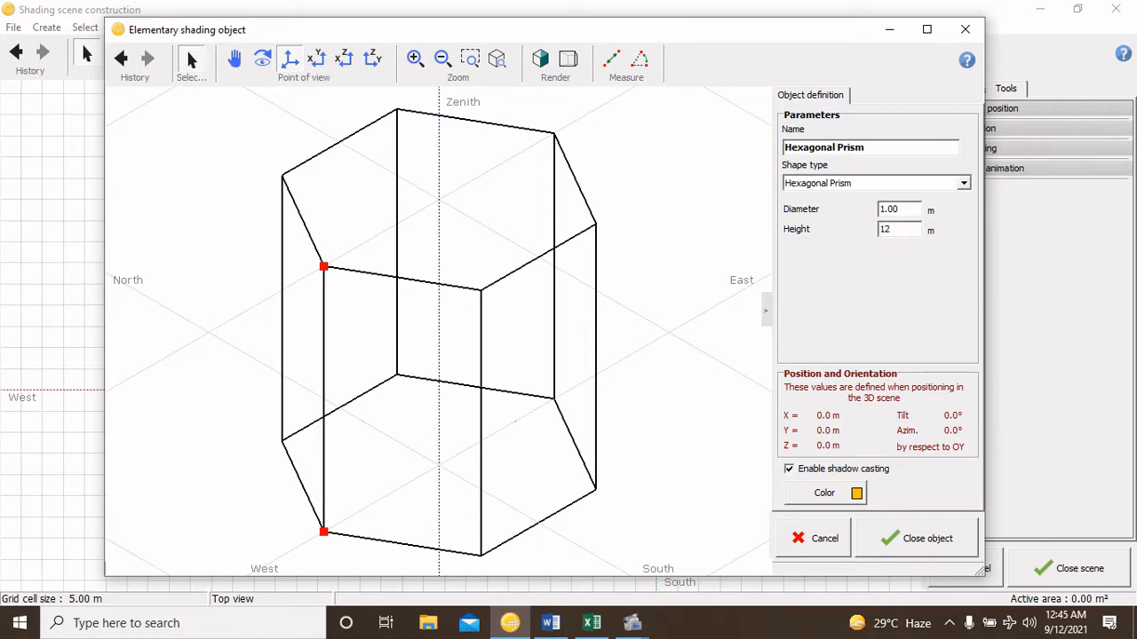
key(Return)
drag(915, 211, 804, 226)
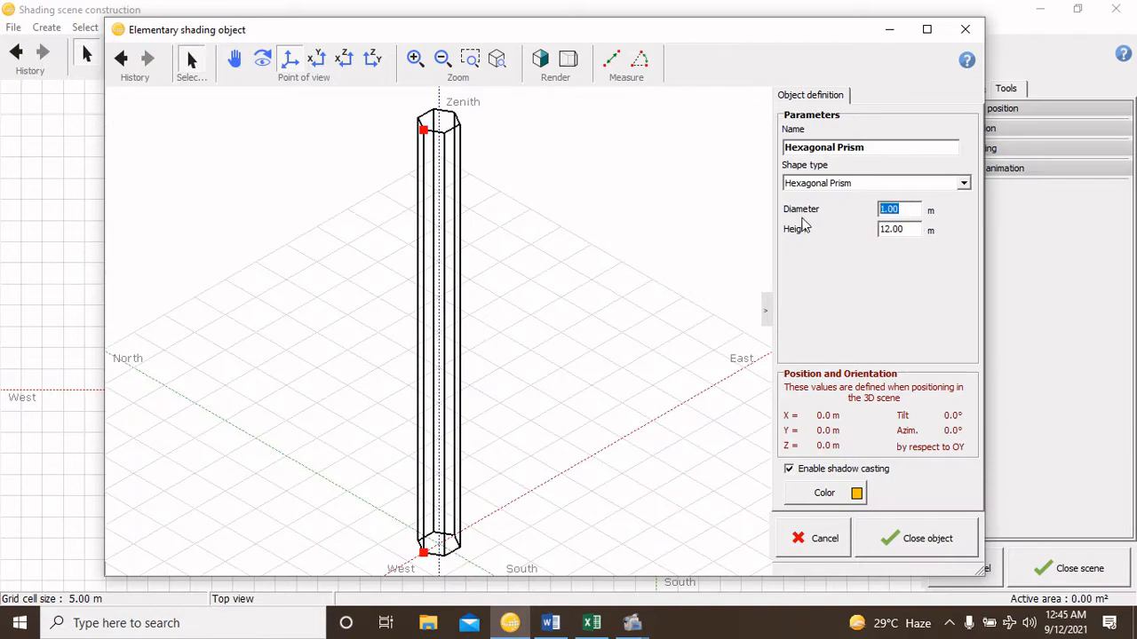
text(2)
key(Return)
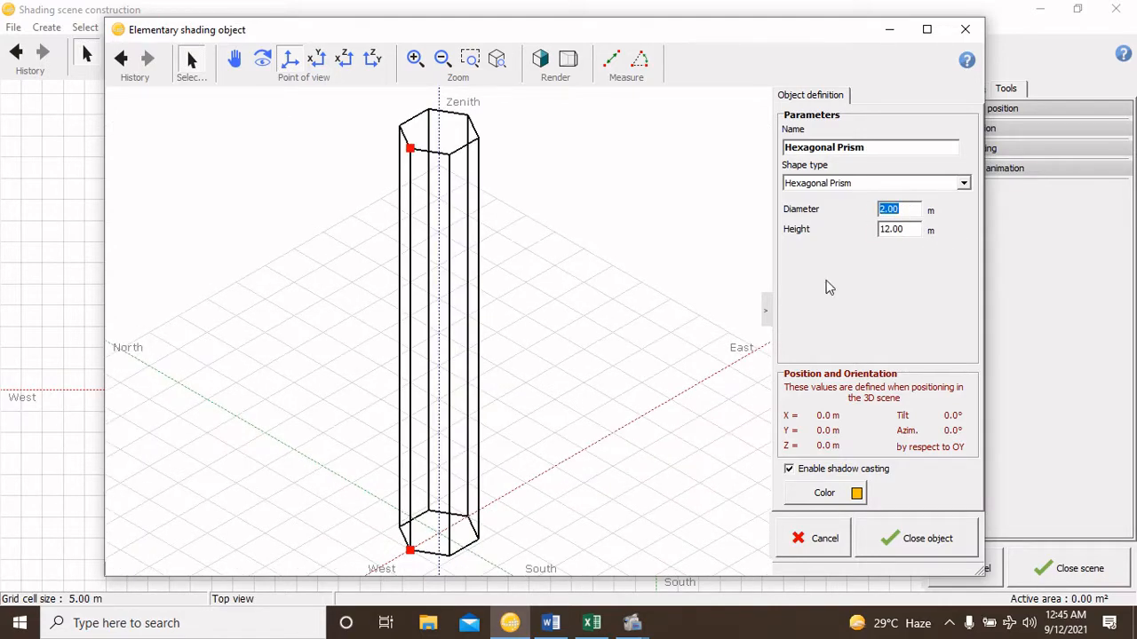
click(856, 494)
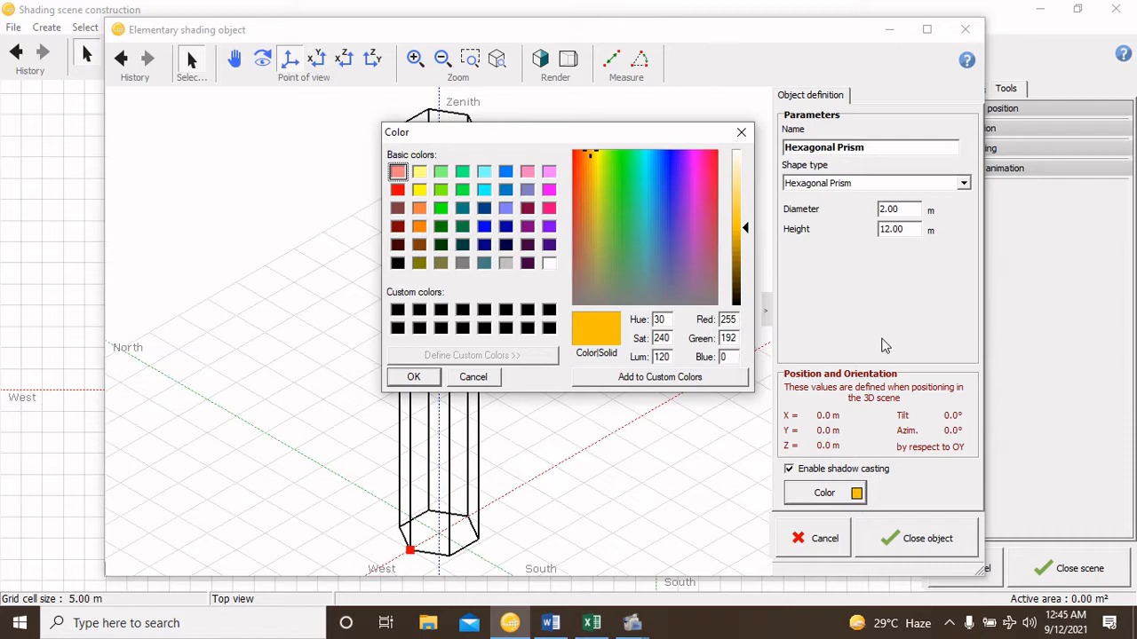
click(741, 134)
click(880, 539)
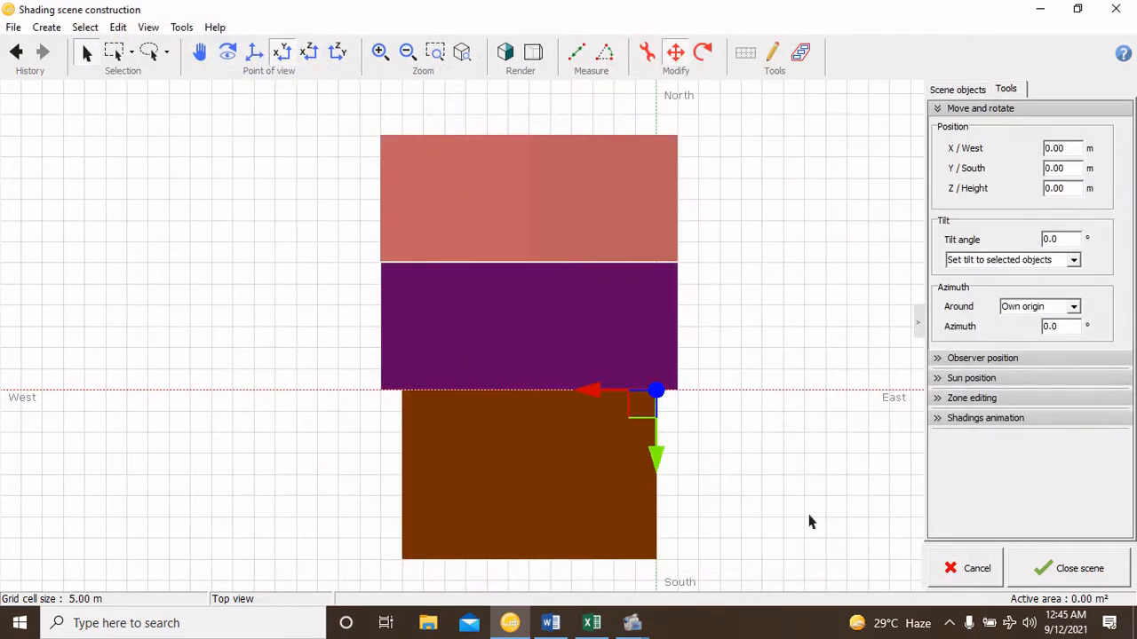
Place the prism near the west side of the brown-roofed block, at about X 47.75 m and Y 6.09 m, and render the perspective view solid
click(506, 52)
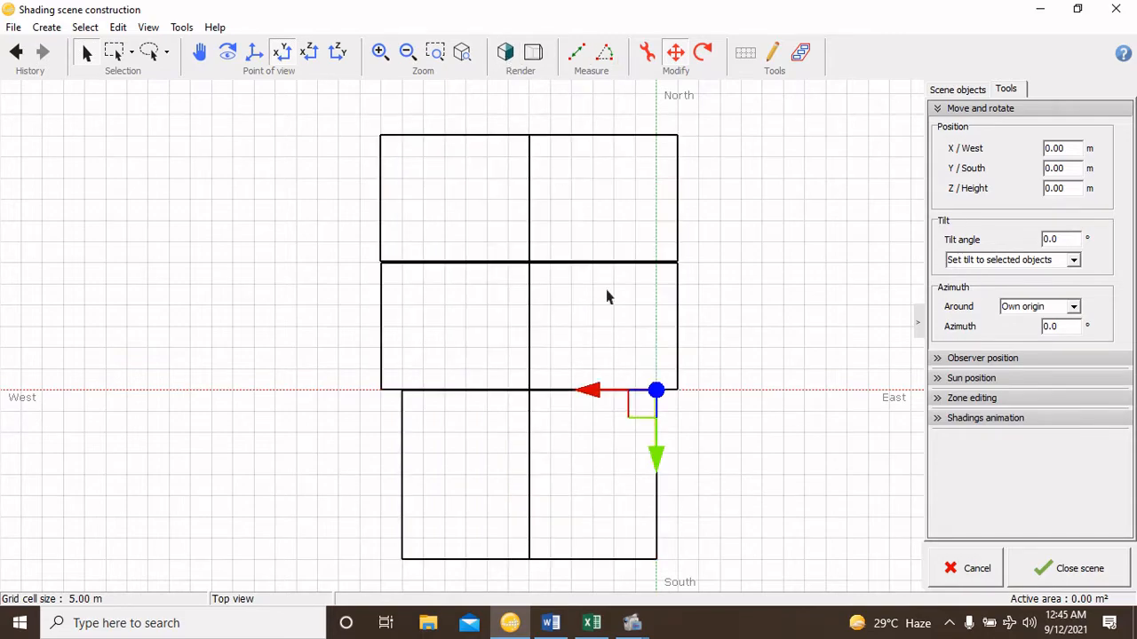
drag(640, 407, 439, 433)
click(254, 55)
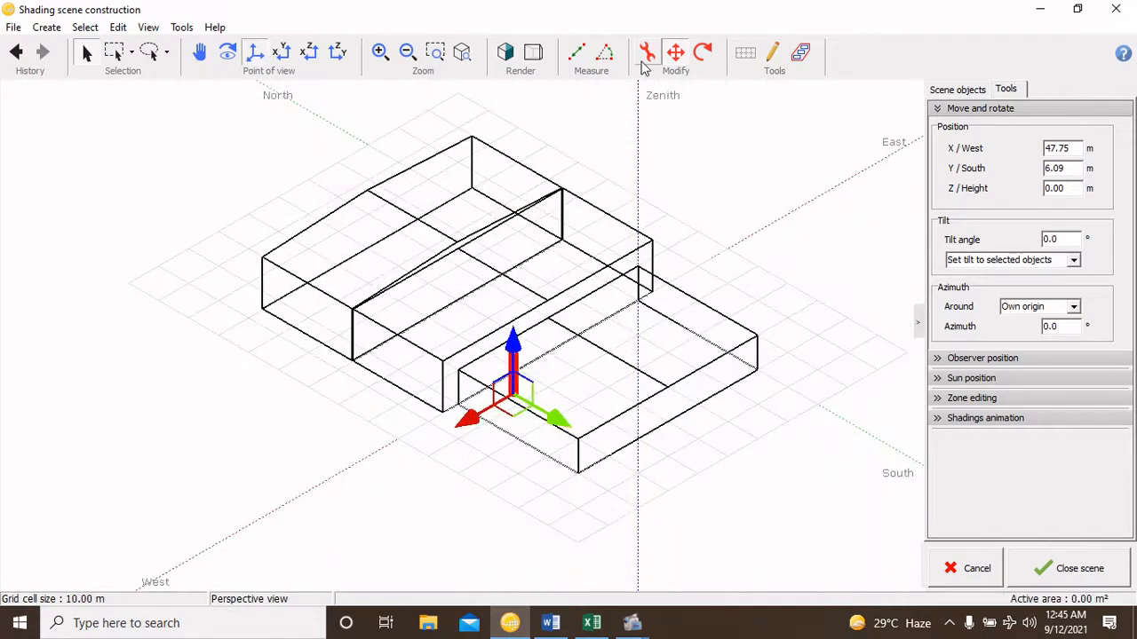
click(505, 52)
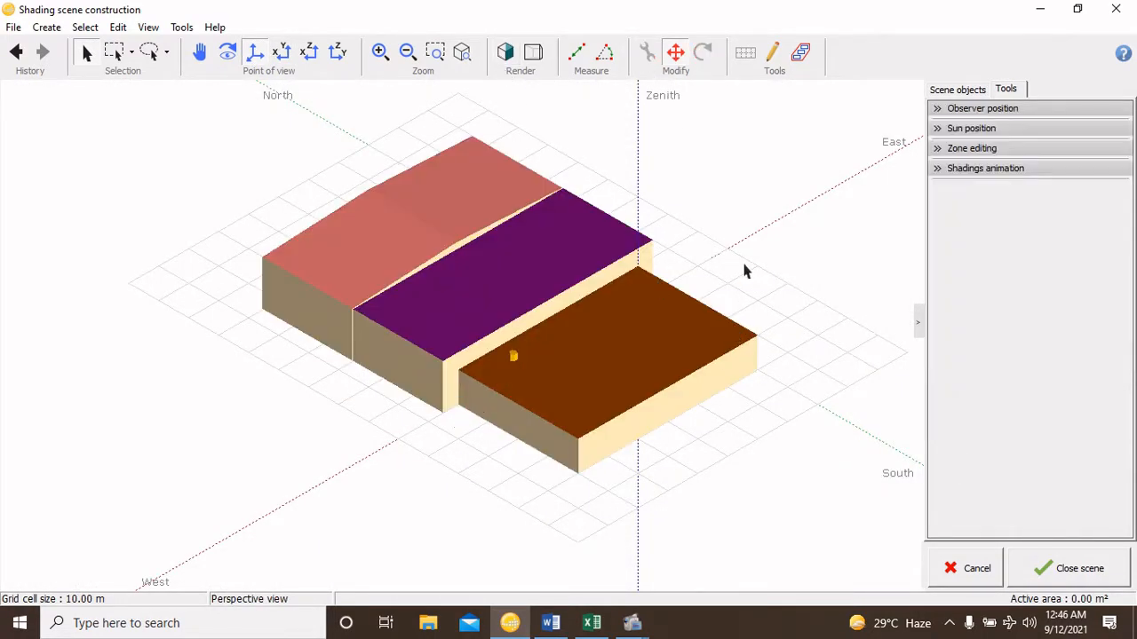
Move the prism to about X 45.79 m, Y 9.97 m, and duplicate it at about X 9.63 m, Y 9.76 m on the same roof
click(515, 364)
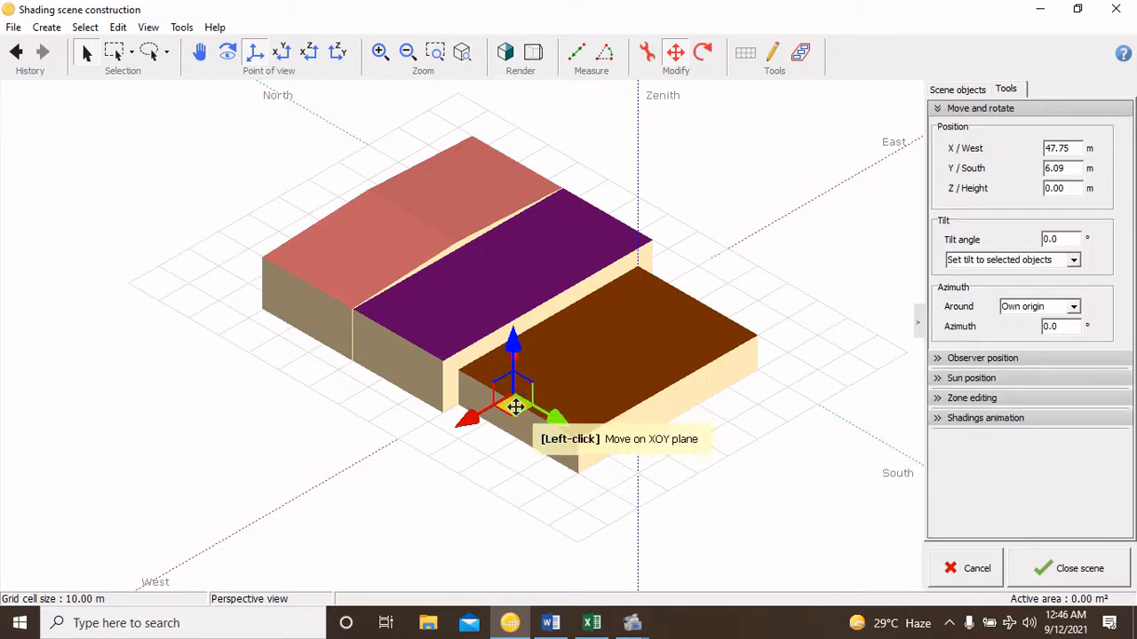
mouse_move(515, 406)
mouse_down()
mouse_move(525, 416)
mouse_move(564, 382)
mouse_move(573, 388)
mouse_move(533, 408)
mouse_up()
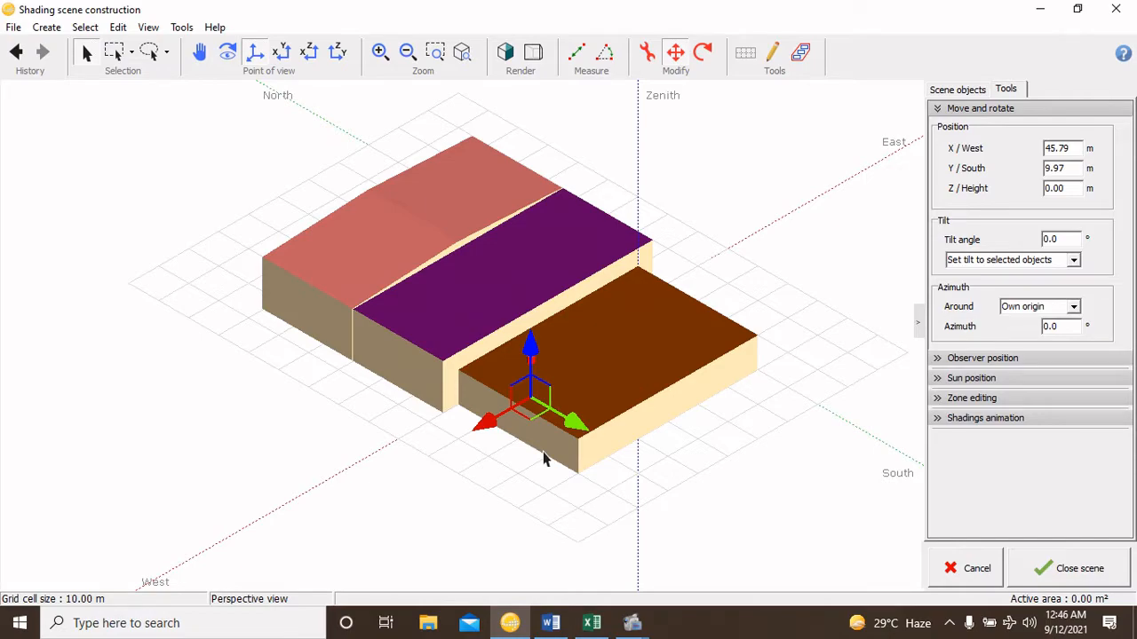
drag(542, 455, 639, 341)
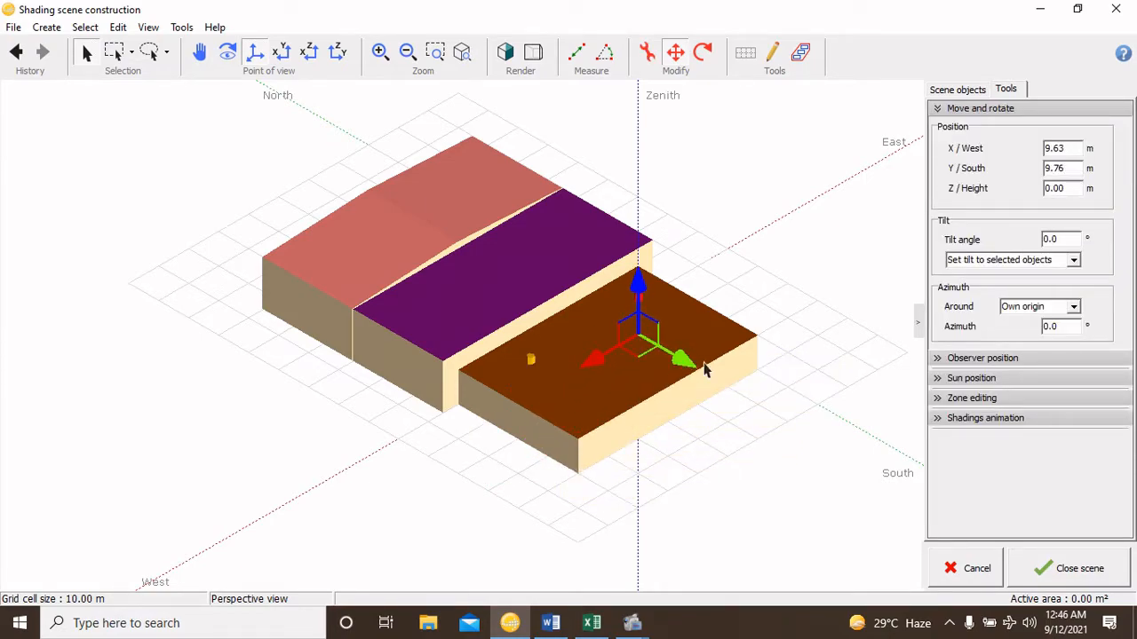
click(781, 358)
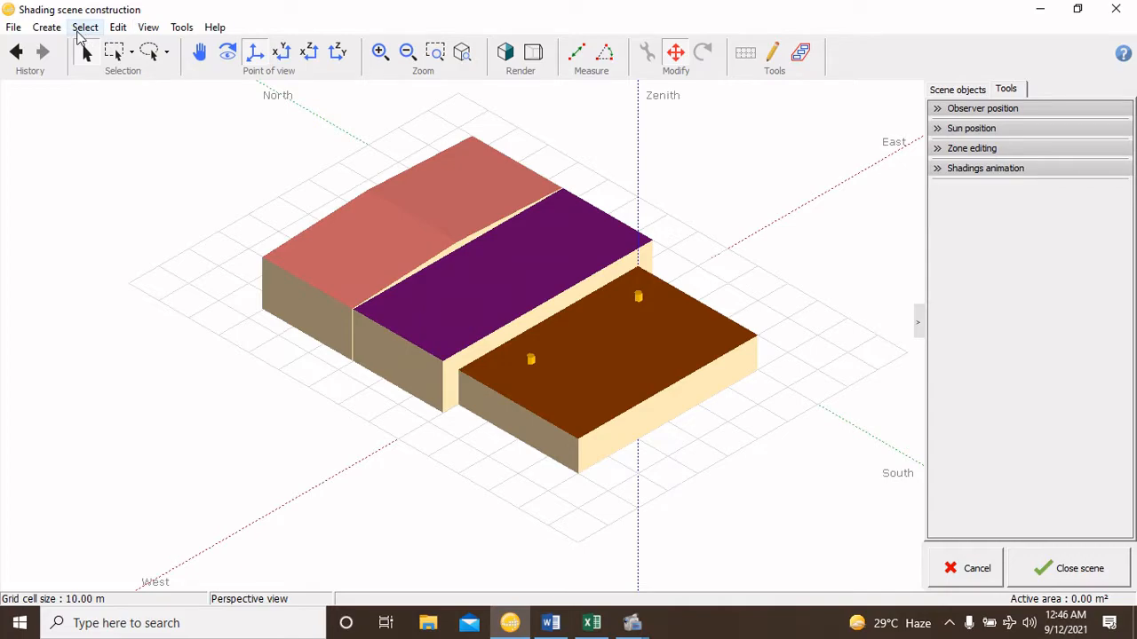
Create a new elementary shading object with the shape type Handrail one crossbar
click(46, 27)
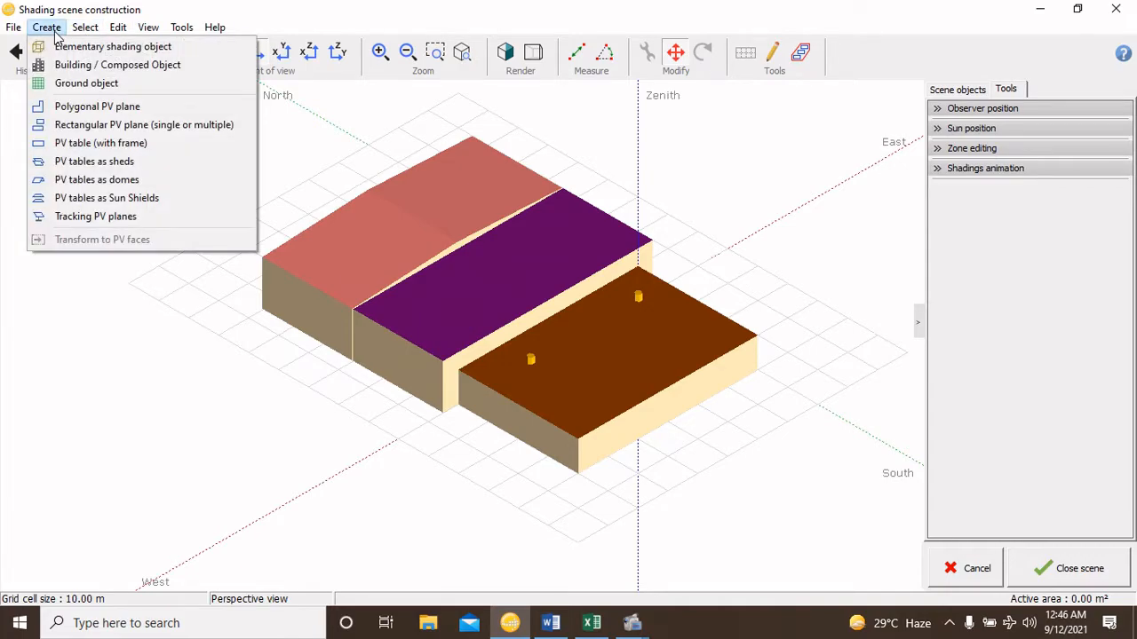
click(94, 52)
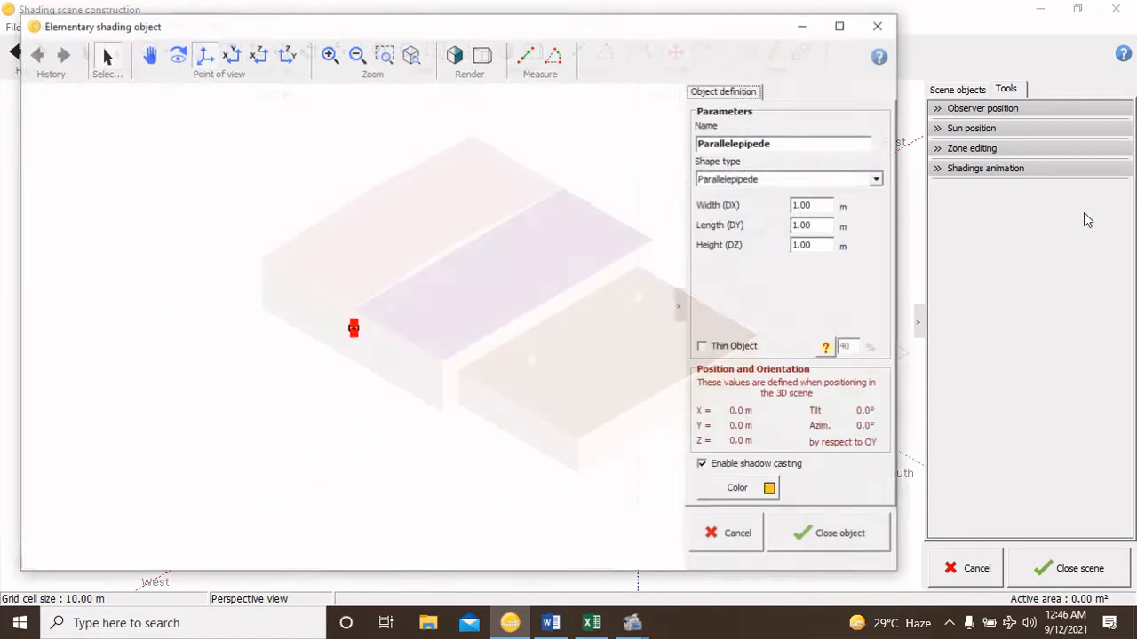
click(963, 183)
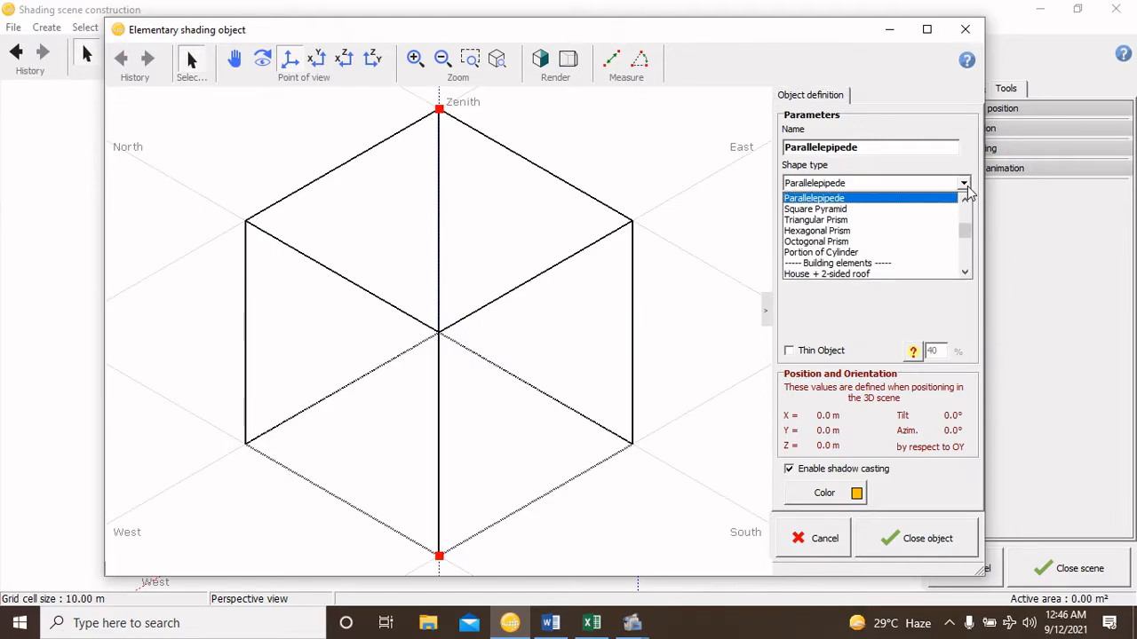
scroll(939, 223, down, 5)
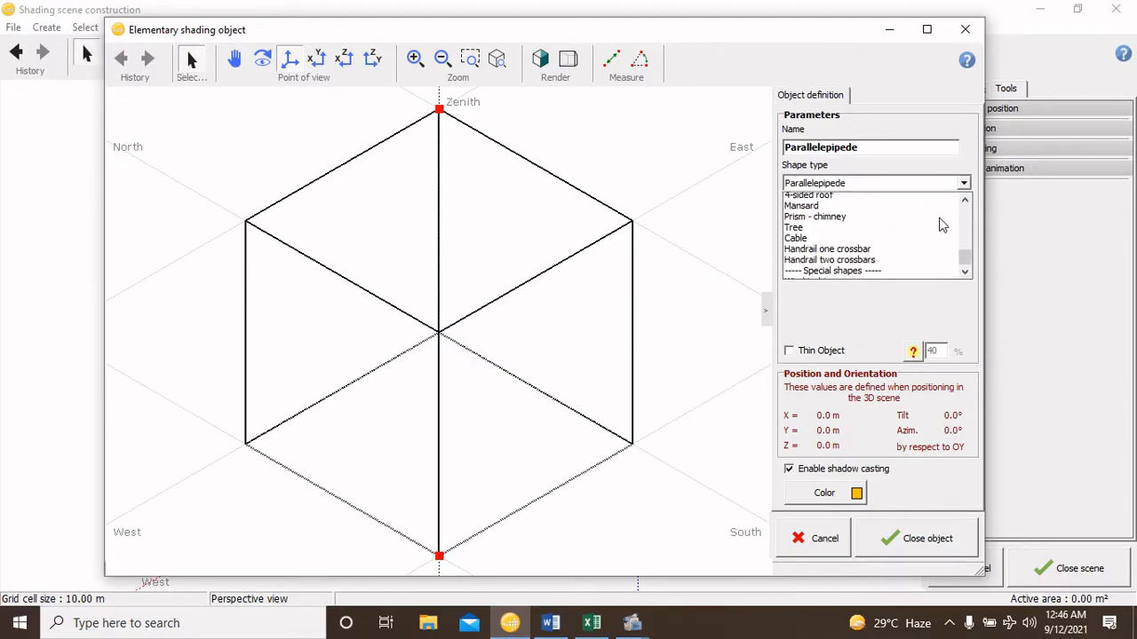
scroll(939, 224, down, 1)
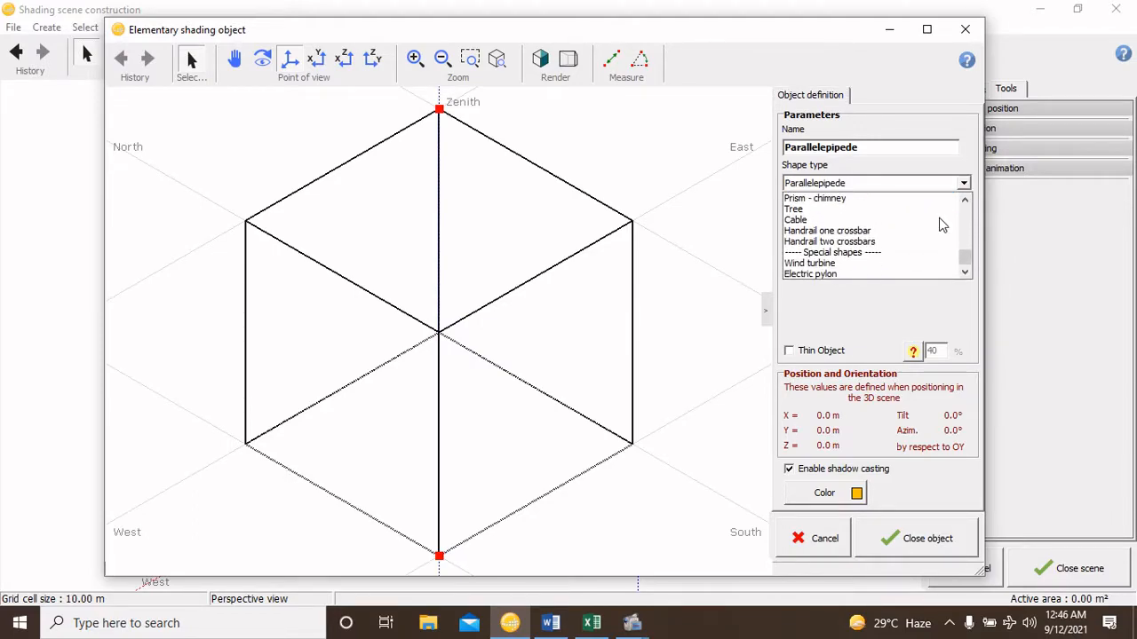
click(869, 233)
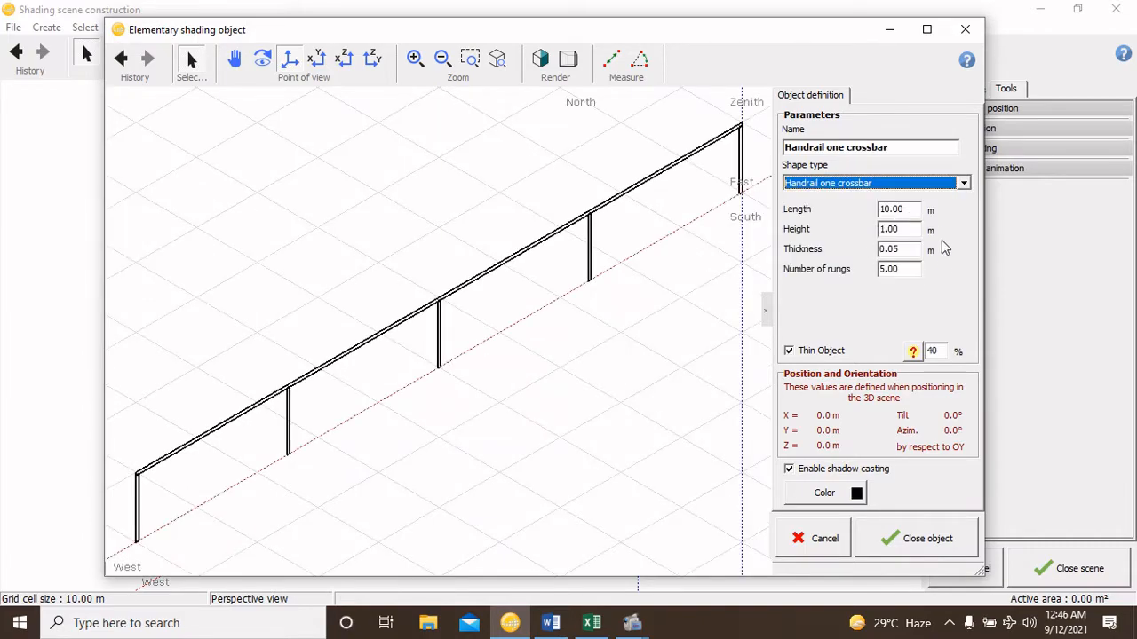
Set the handrail's length to 60 m, thickness to 0.3 m and number of rungs to 20
double_click(898, 210)
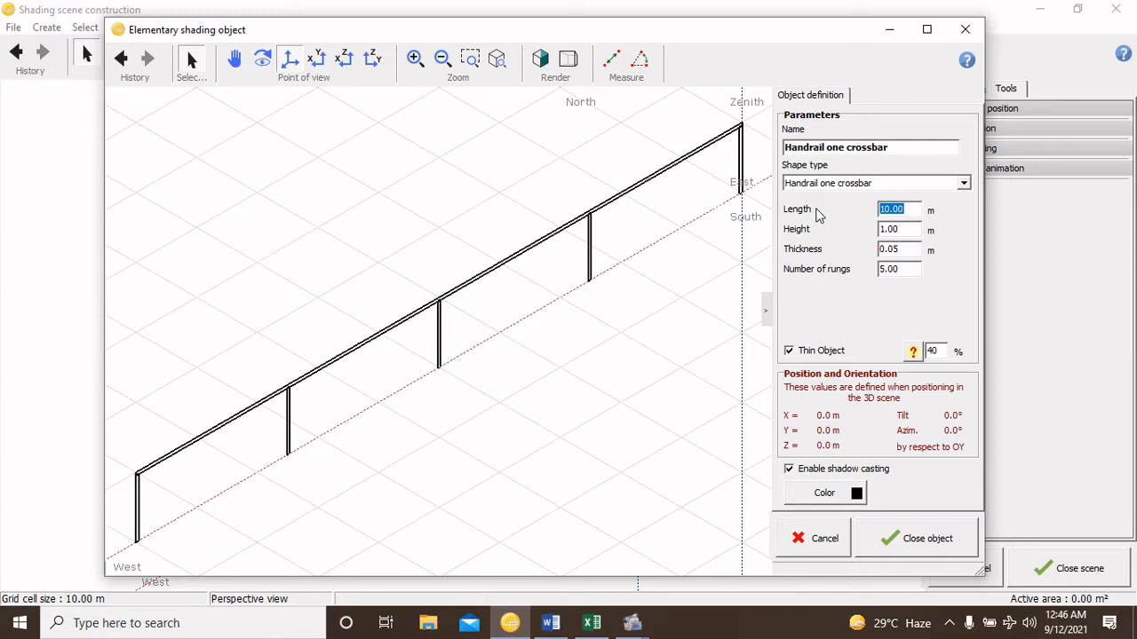
text(60)
key(Return)
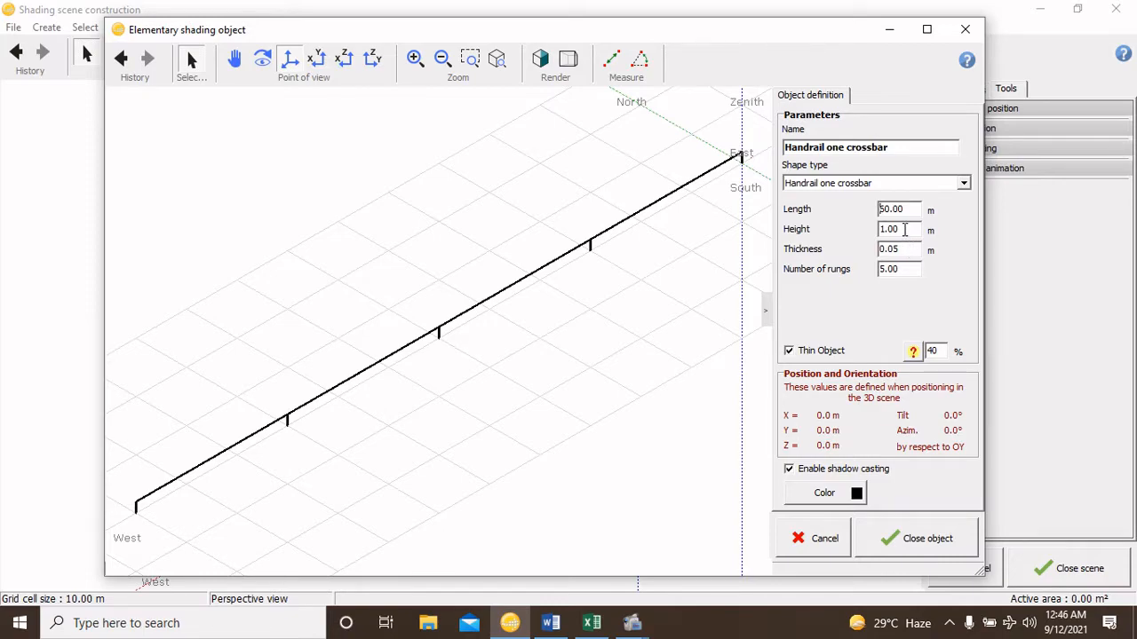
drag(905, 250, 827, 250)
text(0.3)
drag(902, 269, 829, 278)
text(20)
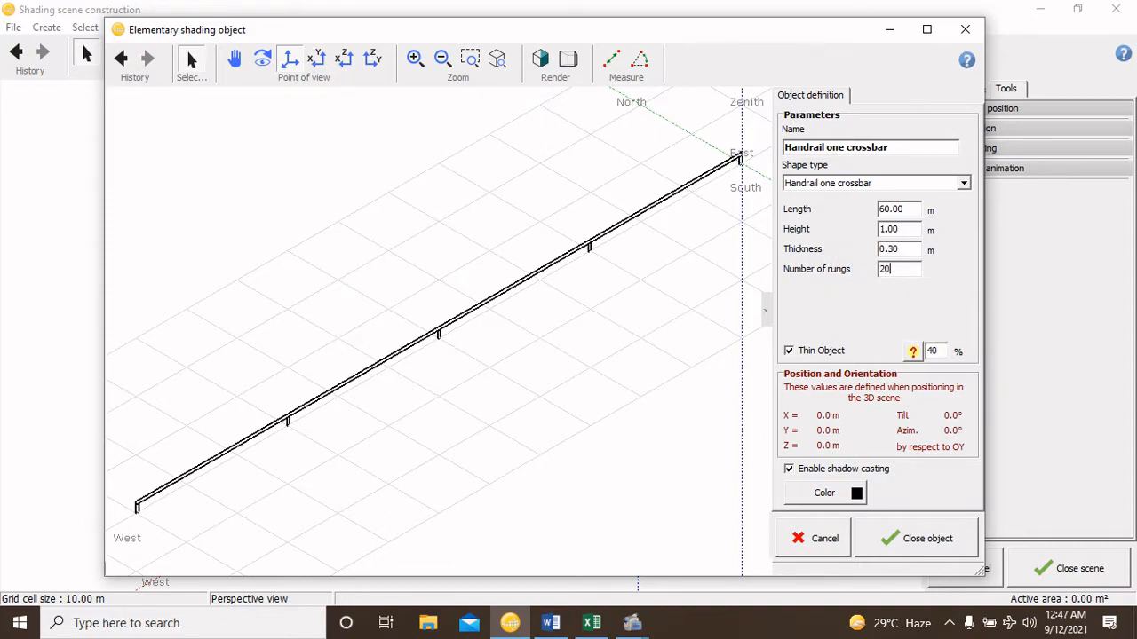
key(Return)
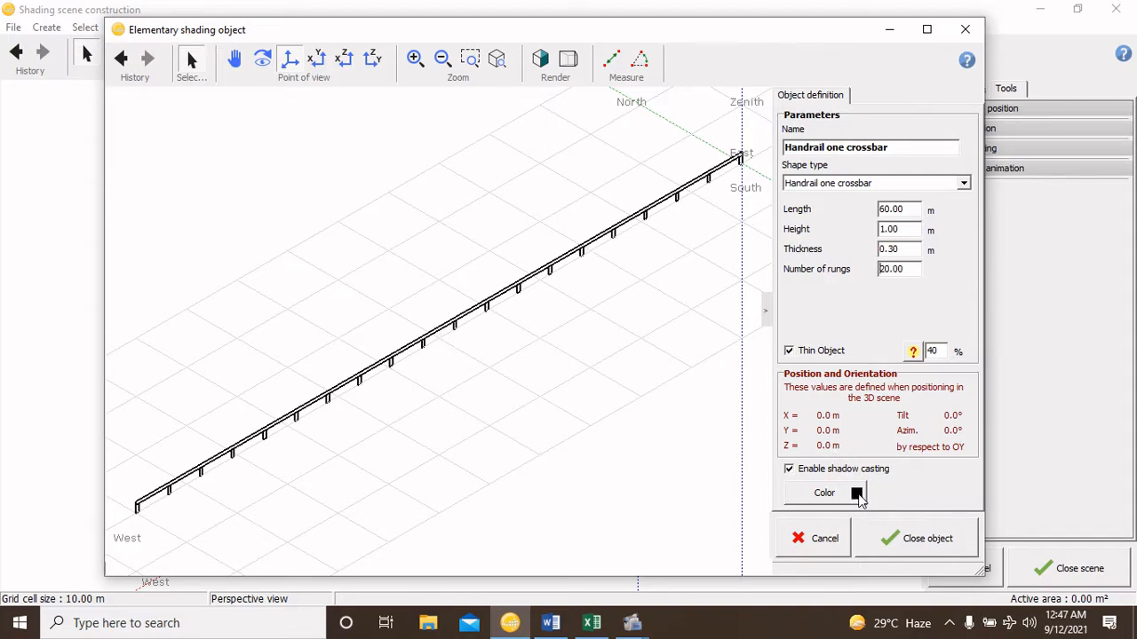
Change the handrail's colour to the bright green basic colour and finish the object
click(856, 493)
click(441, 208)
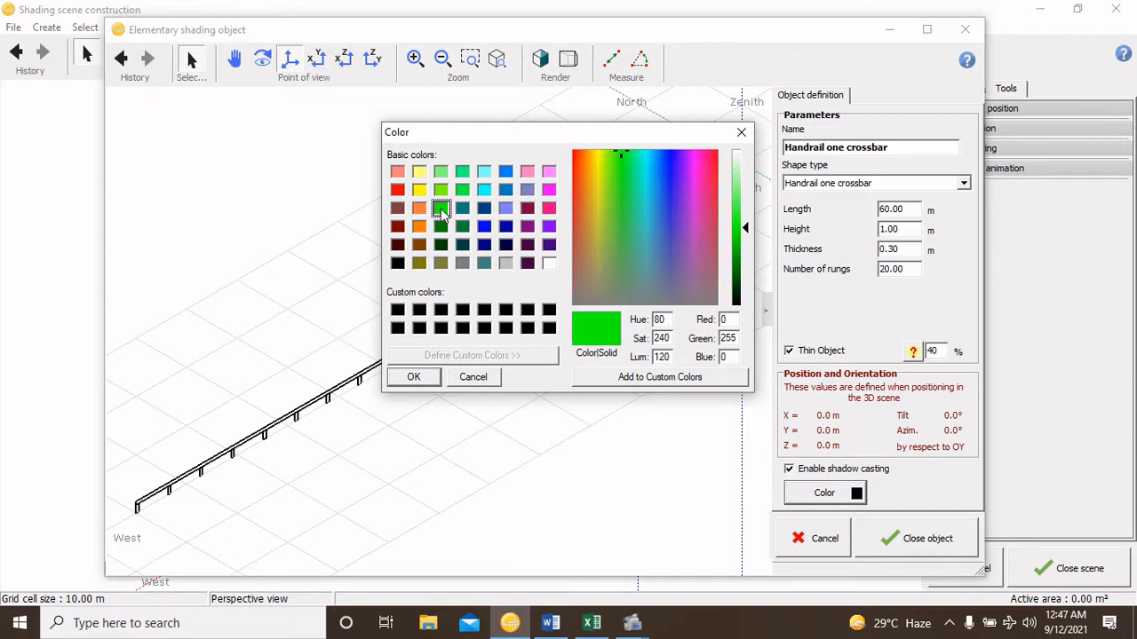
click(414, 377)
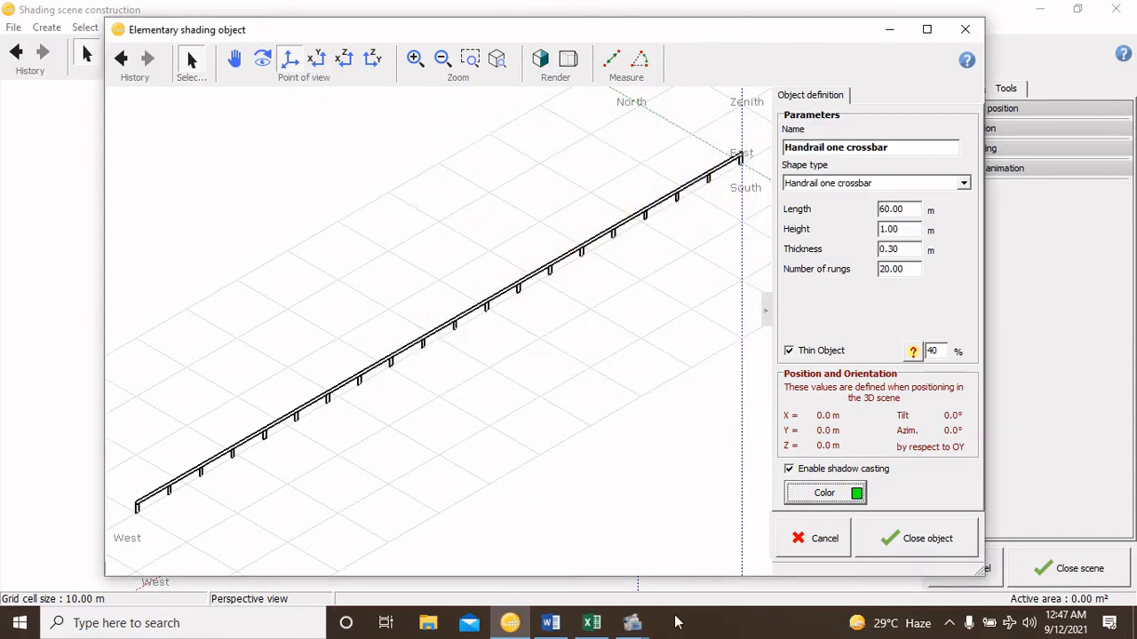
click(930, 543)
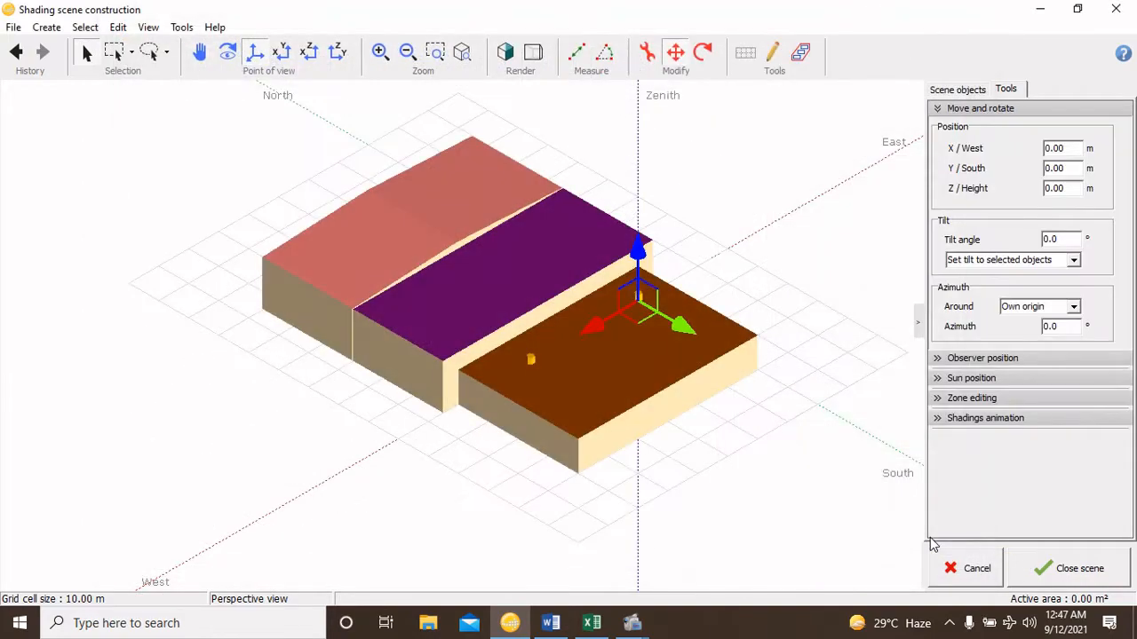
Move the handrail in front of the brown block's south side, at about X -4.56 m and Y 47.40 m, and set its height position to 10 m
drag(634, 305, 793, 377)
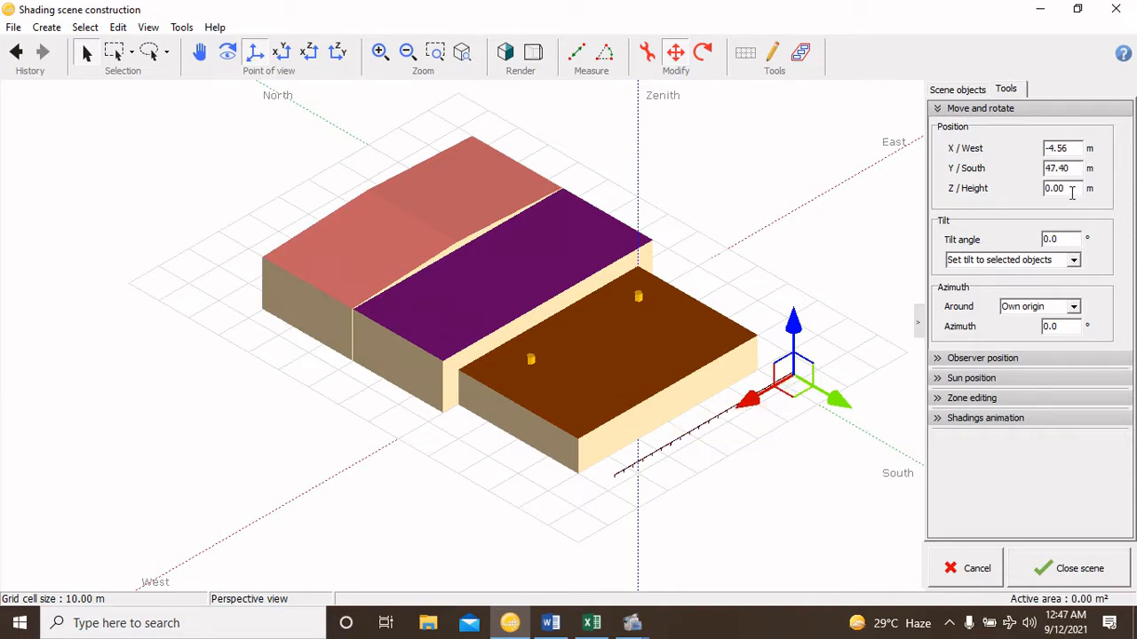
drag(1072, 193, 1024, 195)
text(10)
key(Return)
Align the handrail with the brown roof's south edge, starting at the southeast corner at about X -0.10 m and Y 39.95 m
scroll(820, 358, up, 4)
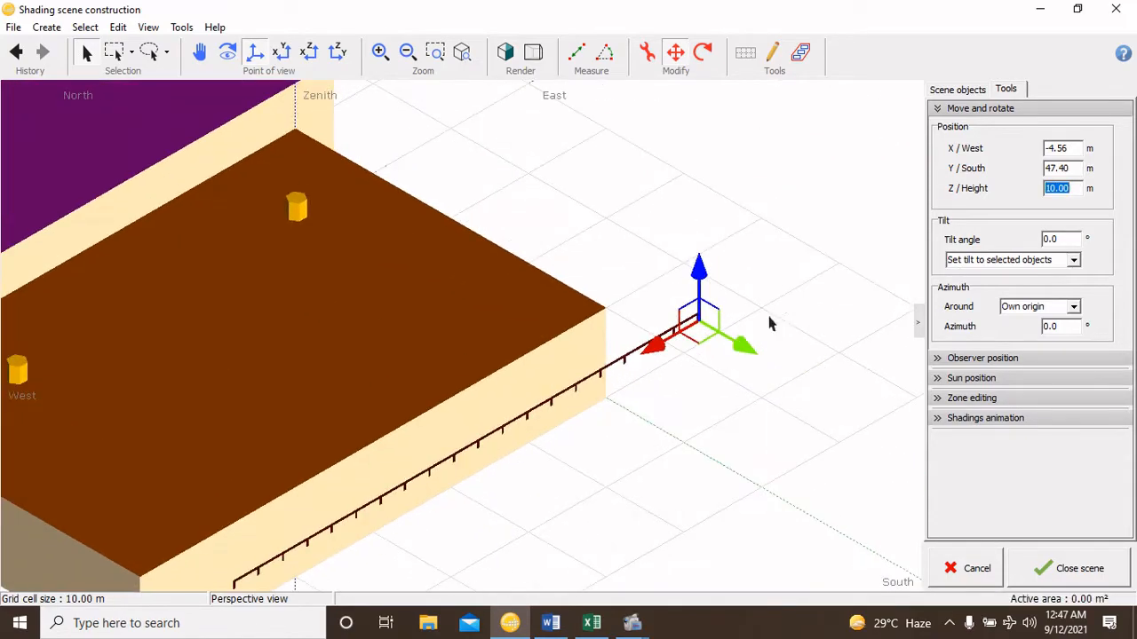
drag(716, 324, 655, 310)
scroll(636, 326, up, 2)
scroll(636, 326, up, 2)
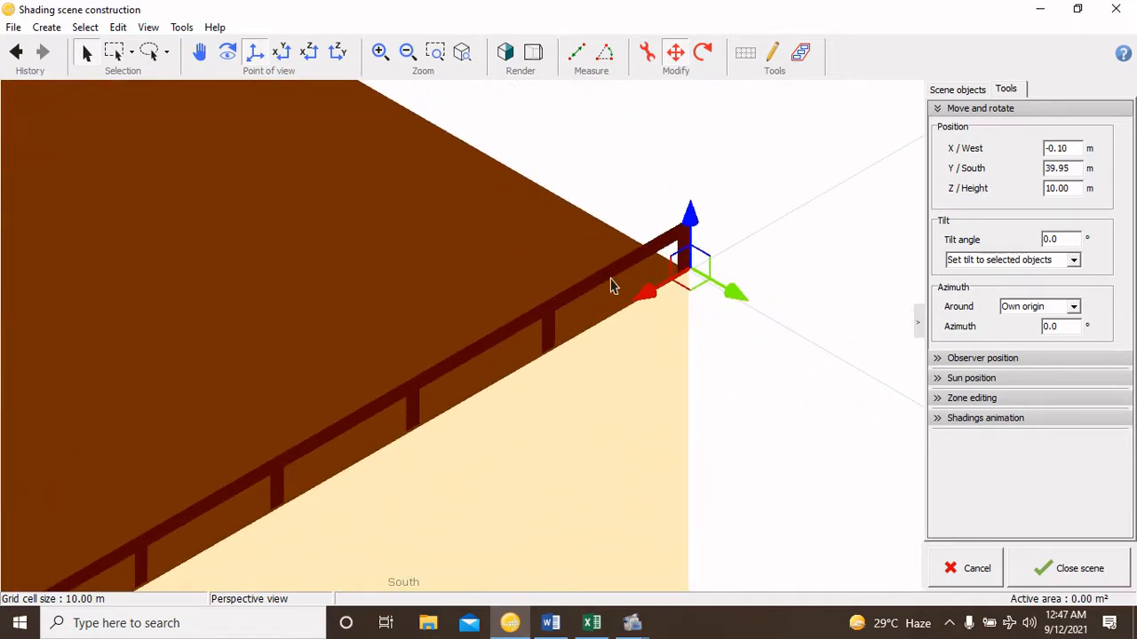
click(695, 345)
click(688, 258)
scroll(689, 266, up, 2)
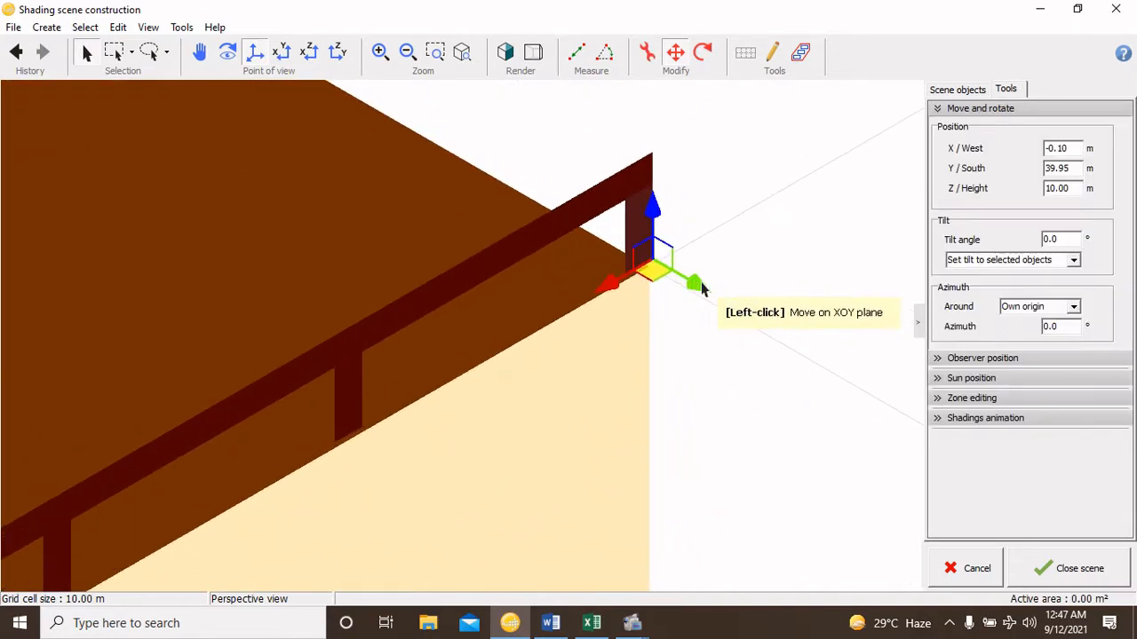
Fine-position the handrail on the brown block's southeast corner at X 0.00 m and Y 40.00 m
click(505, 52)
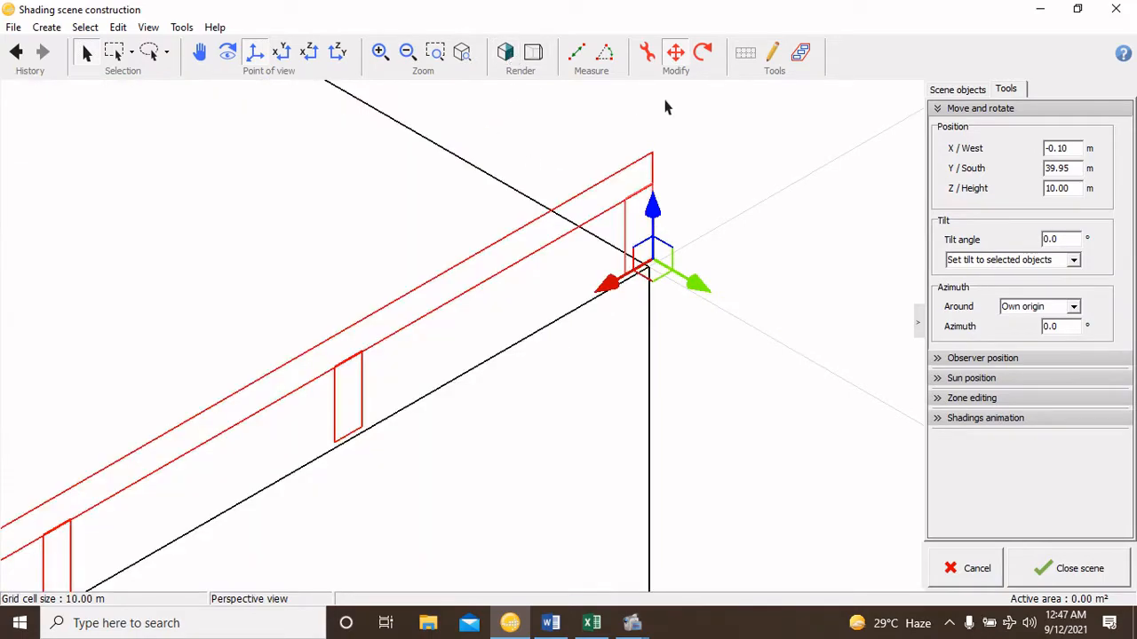
click(282, 54)
click(286, 55)
scroll(561, 193, down, 3)
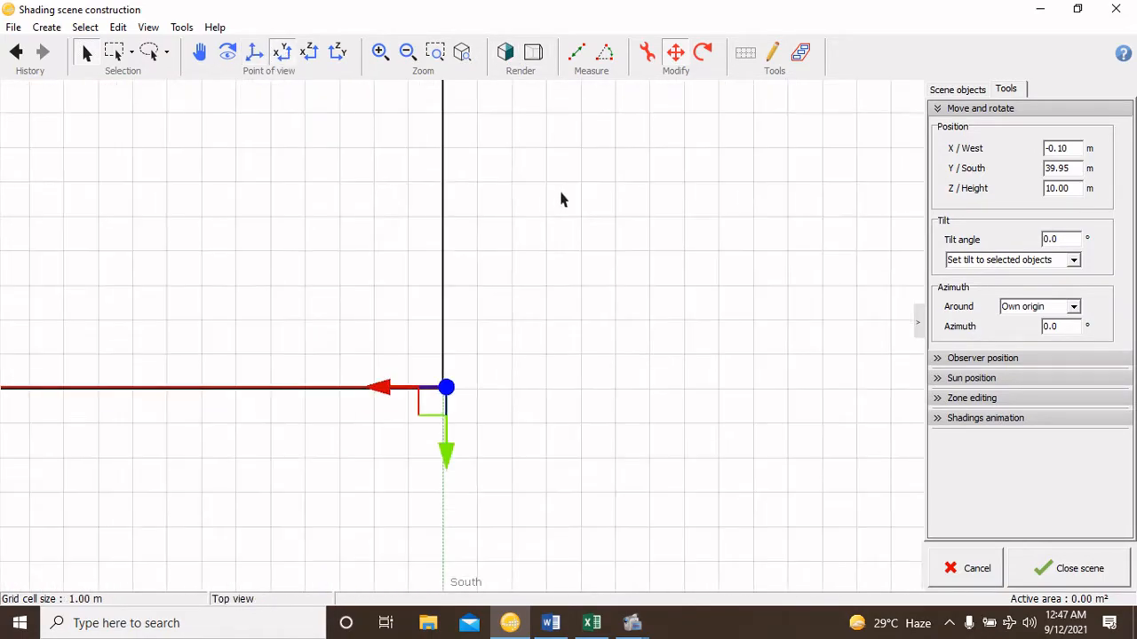
scroll(399, 380, up, 4)
drag(726, 357, 682, 369)
scroll(761, 332, down, 5)
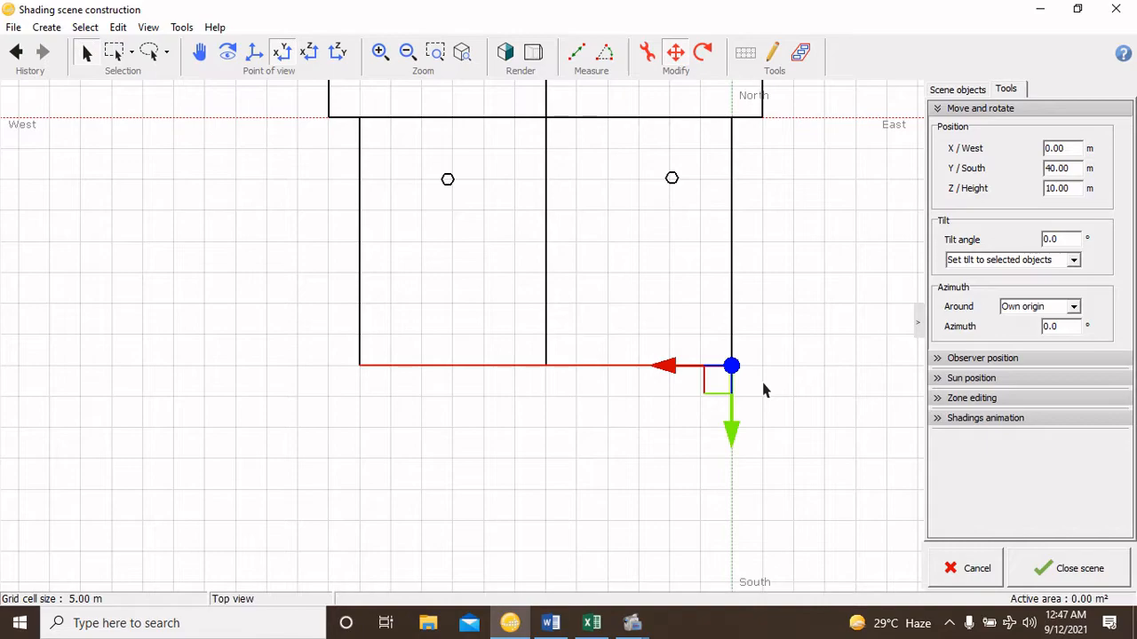
Place a copy of the south handrail along the brown block's east edge at azimuth 90°, starting at about X -0.02 m and Y 40.11 m
drag(730, 365, 762, 381)
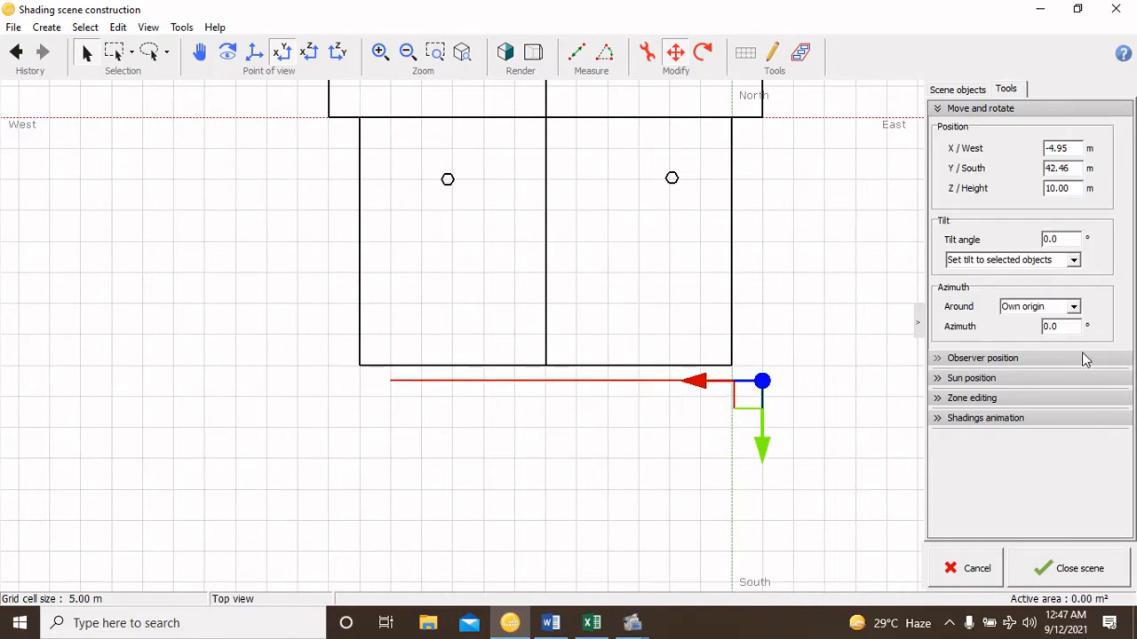
drag(1067, 327, 992, 326)
text(90)
key(Return)
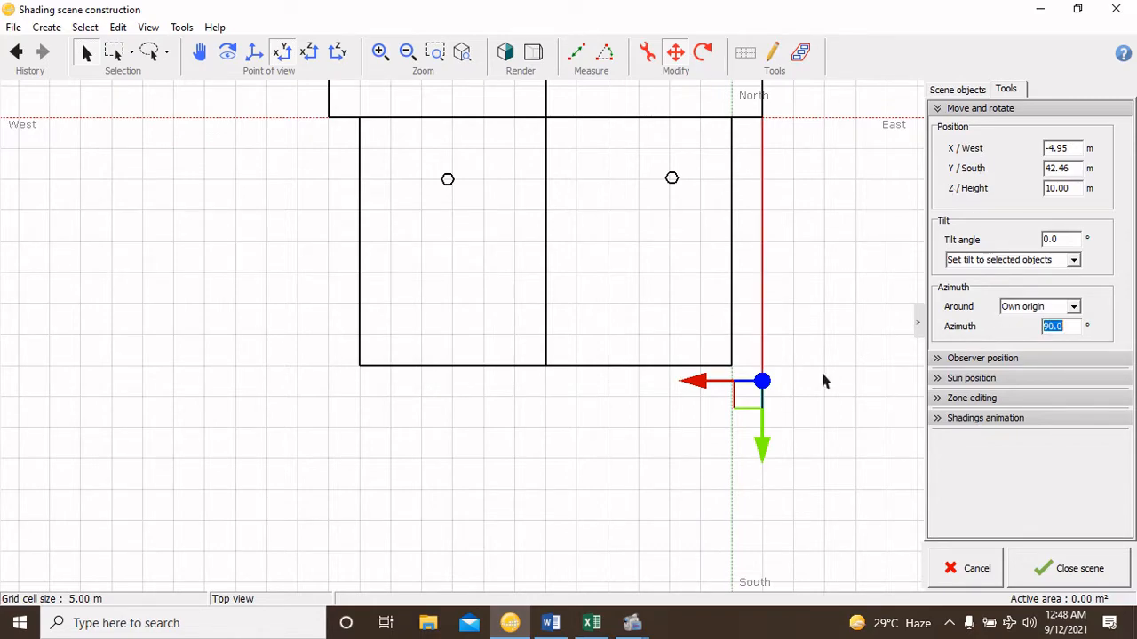
scroll(742, 324, up, 3)
drag(764, 454, 715, 434)
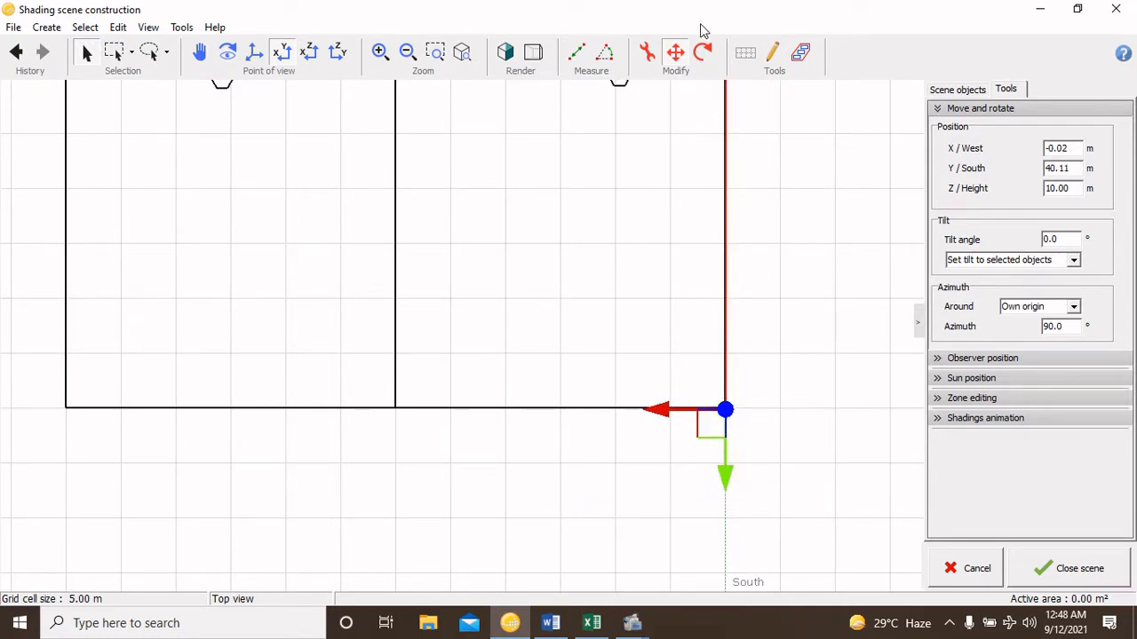
Set the east handrail's length to 40 m, thickness to 1 m and number of rungs to 0, and finish the object
click(648, 64)
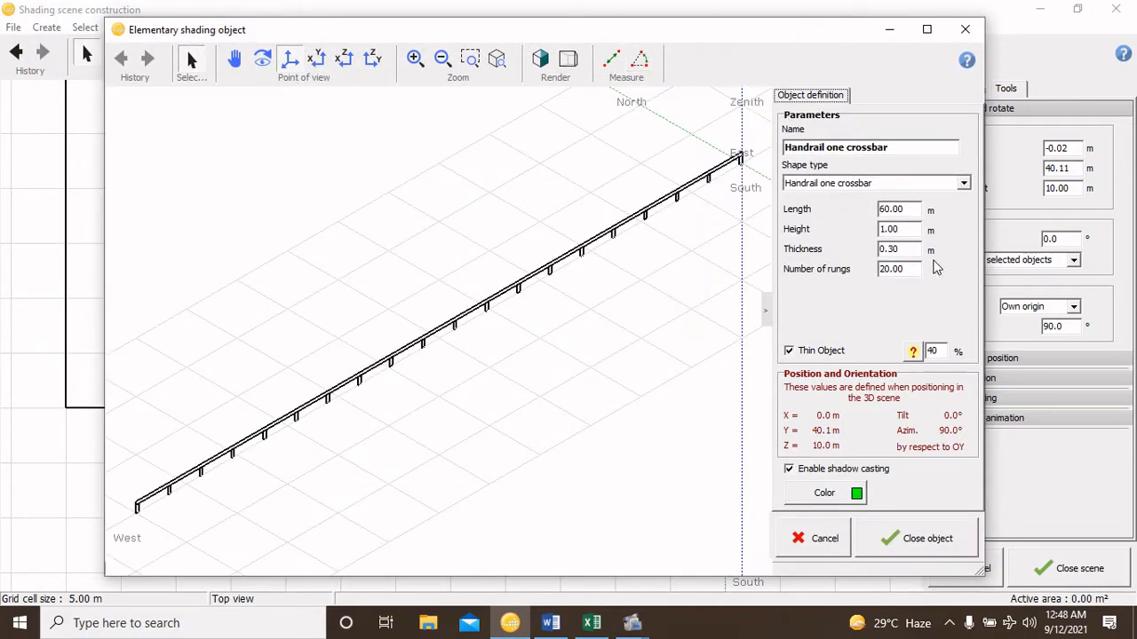
double_click(907, 209)
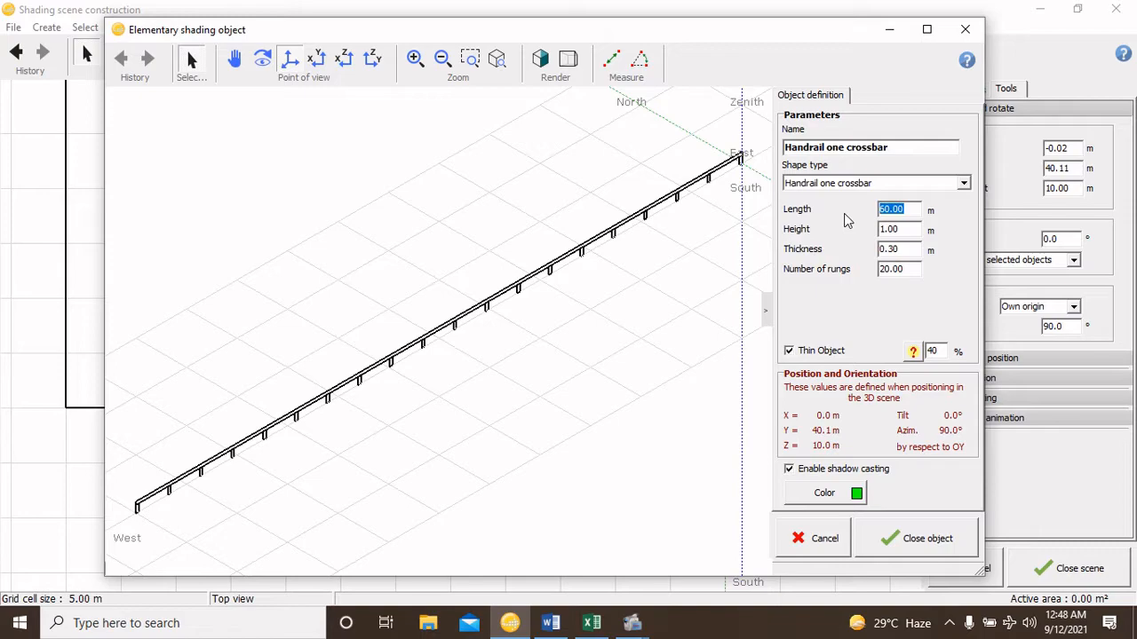
text(40)
key(Return)
double_click(896, 250)
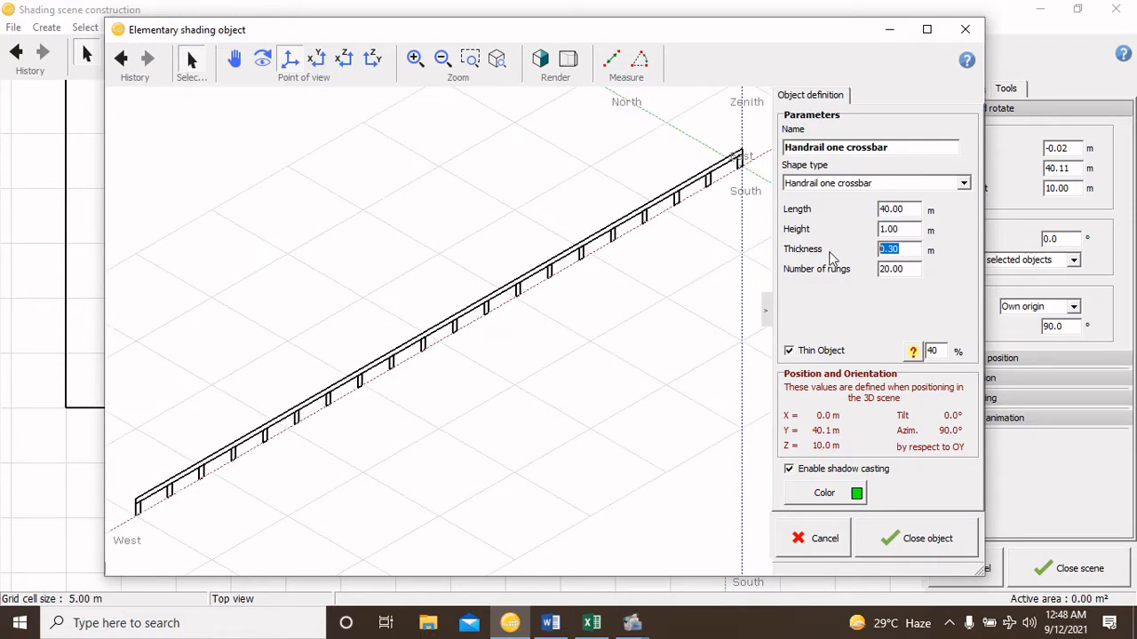
text(1)
key(Return)
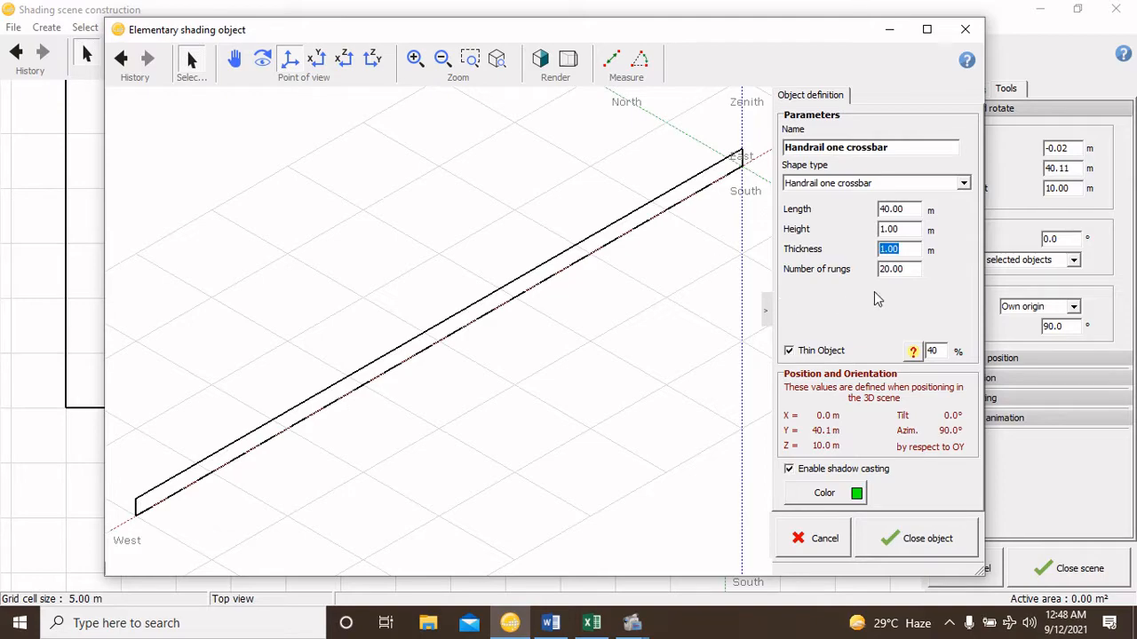
double_click(897, 269)
text(0)
click(895, 545)
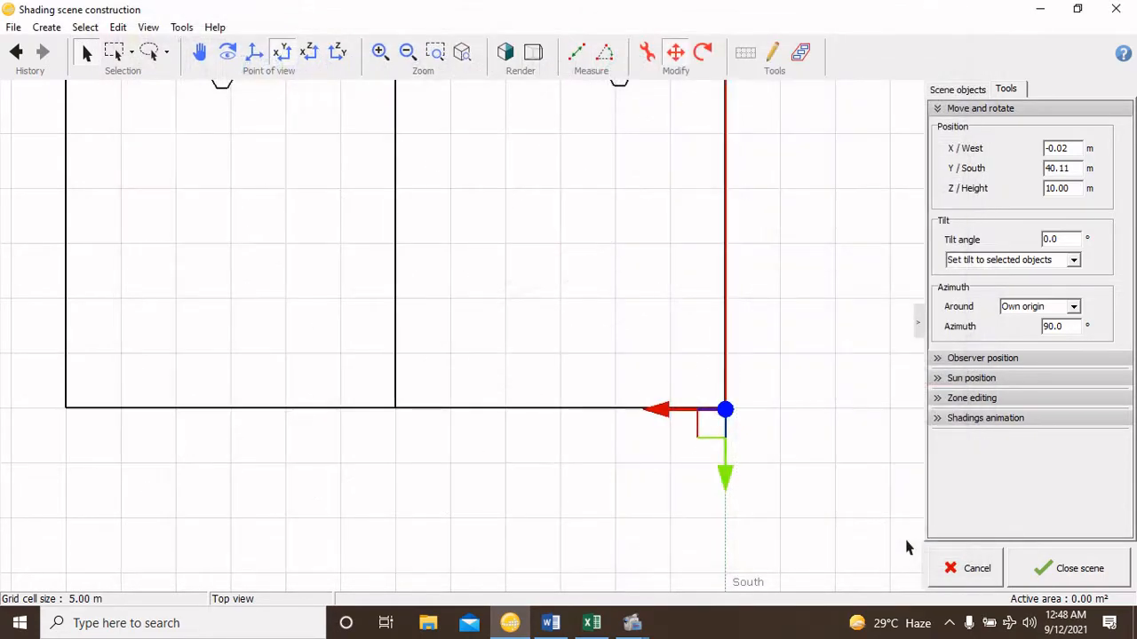
Align the east handrail exactly with the brown block's southeast corner at X 0.00 m and Y 40.00 m
scroll(738, 430, up, 3)
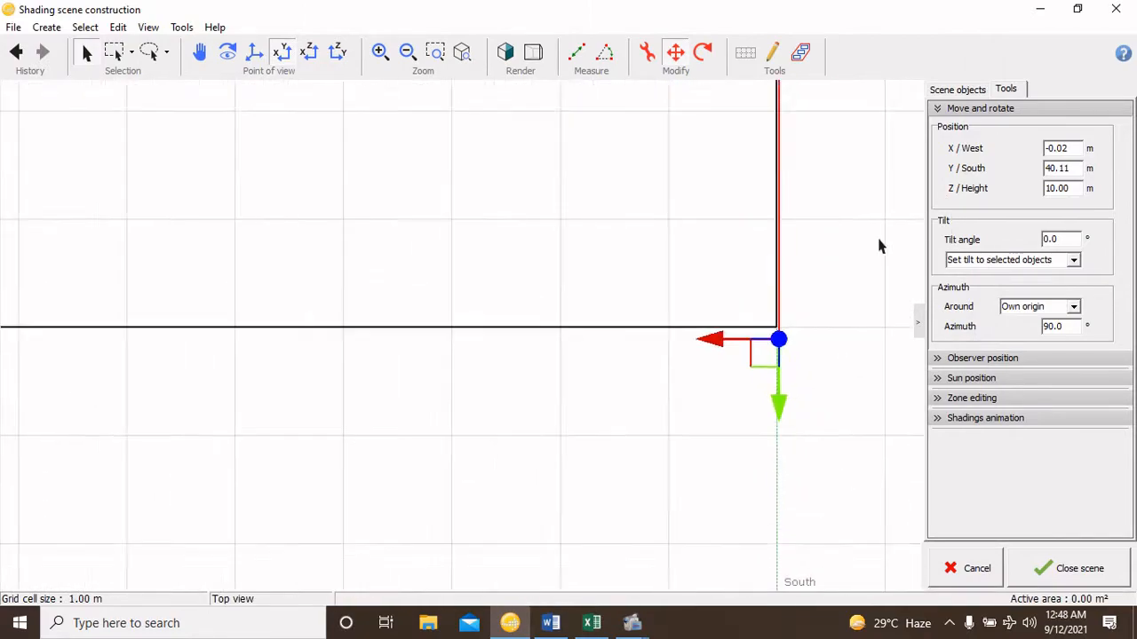
scroll(760, 302, up, 4)
drag(711, 437, 705, 409)
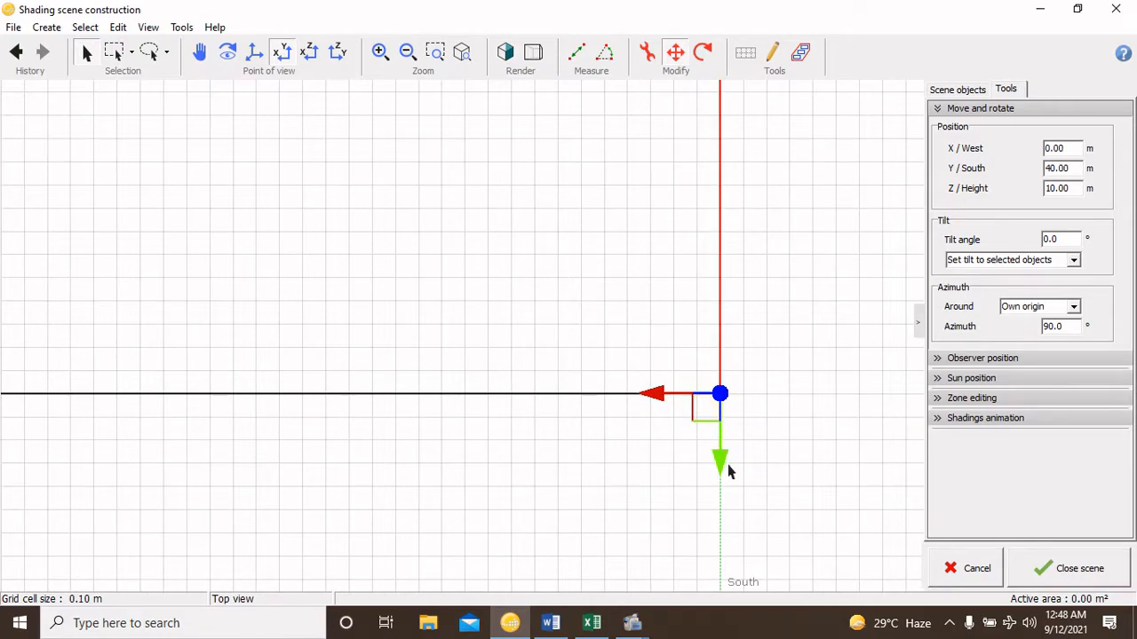
Place a copy of the east handrail along the brown block's west edge, at X 60.00 m and about Y 39.99 m
drag(728, 471, 728, 463)
scroll(787, 347, down, 6)
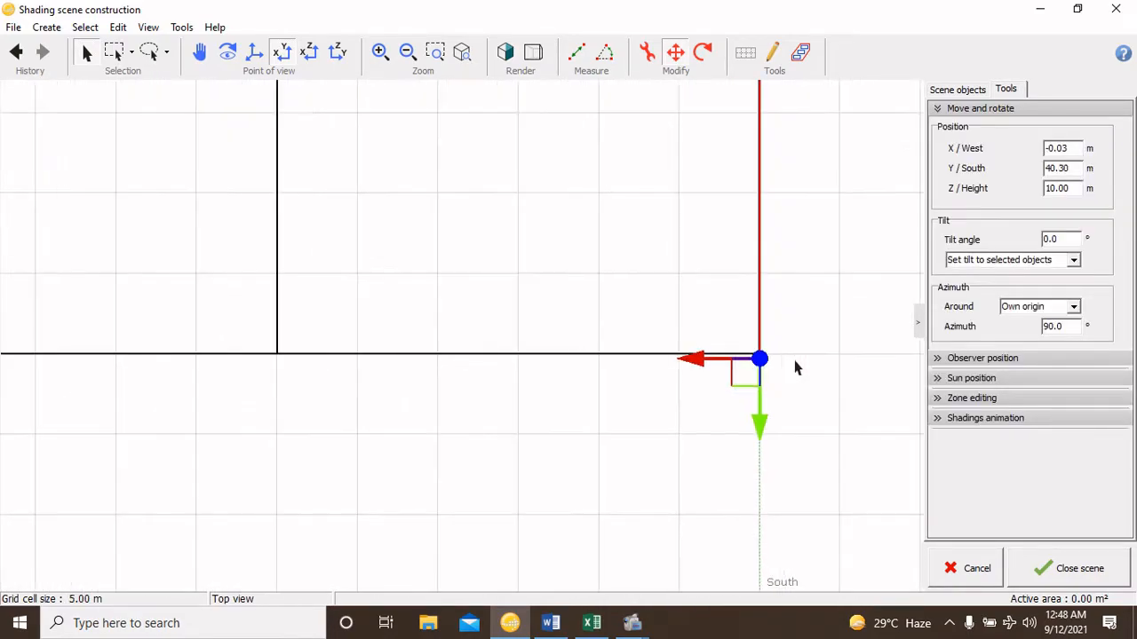
drag(738, 373, 78, 353)
scroll(594, 336, down, 3)
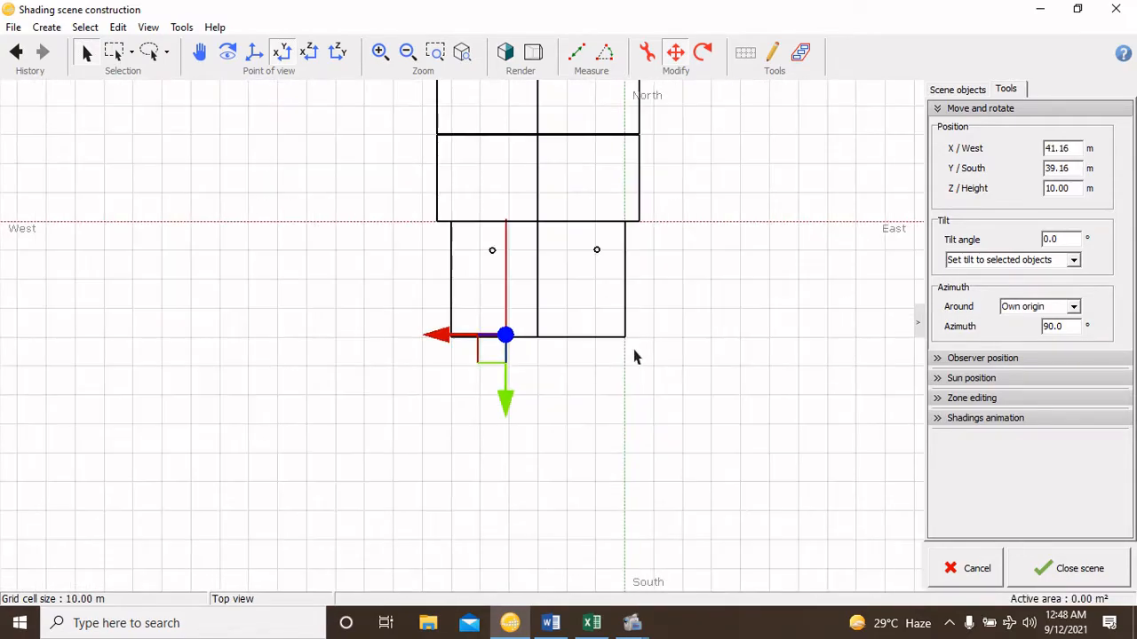
scroll(452, 296, up, 5)
drag(599, 459, 398, 449)
scroll(464, 483, up, 3)
scroll(417, 417, up, 3)
scroll(399, 502, up, 3)
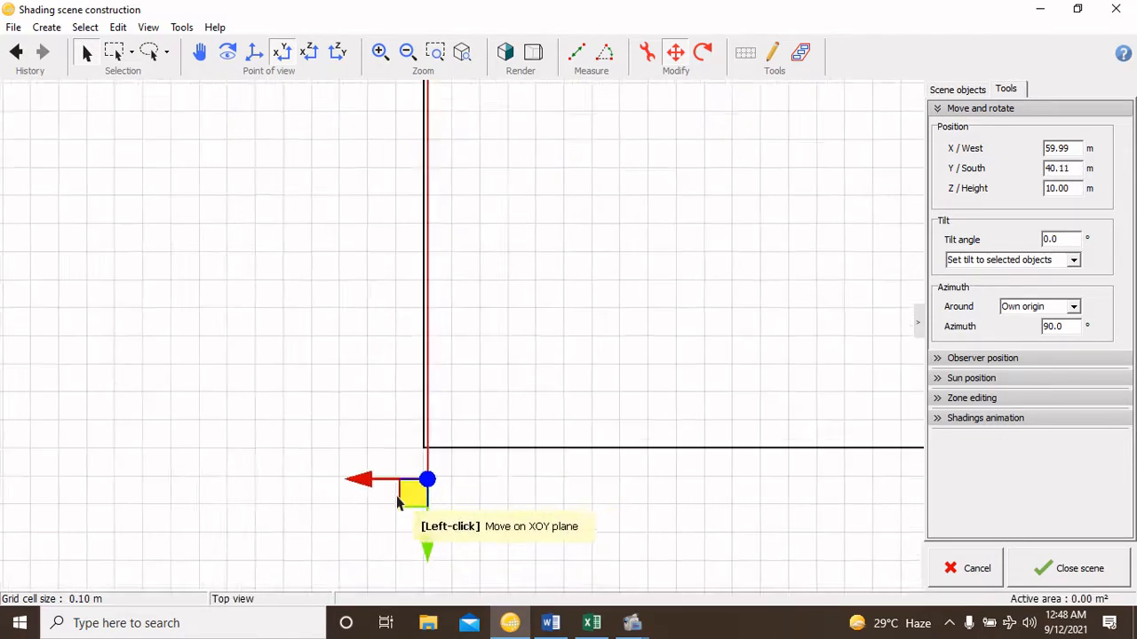
scroll(435, 448, up, 2)
drag(414, 547, 396, 467)
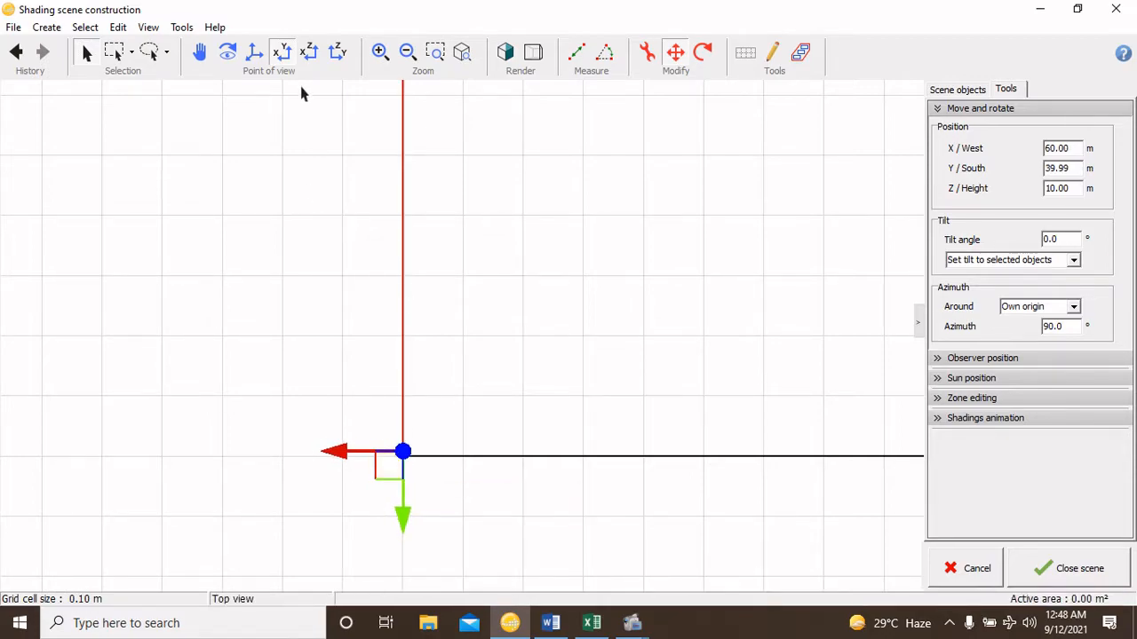
Examine the handrails on the brown roof's edges and at its southwest corner in shaded perspective
click(254, 52)
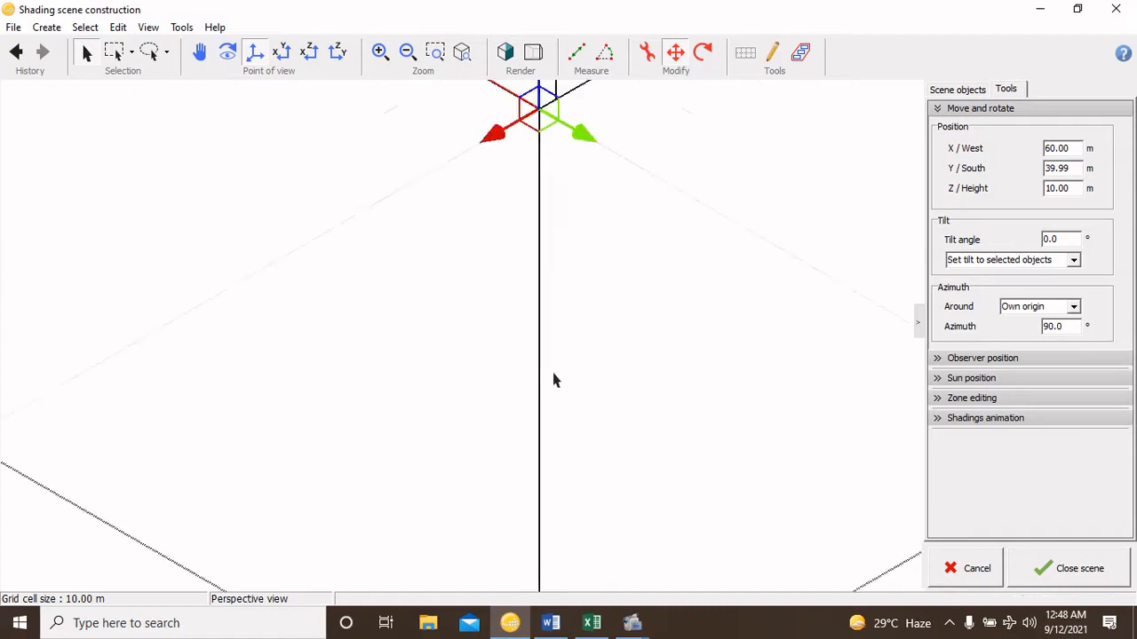
click(506, 54)
scroll(648, 382, down, 5)
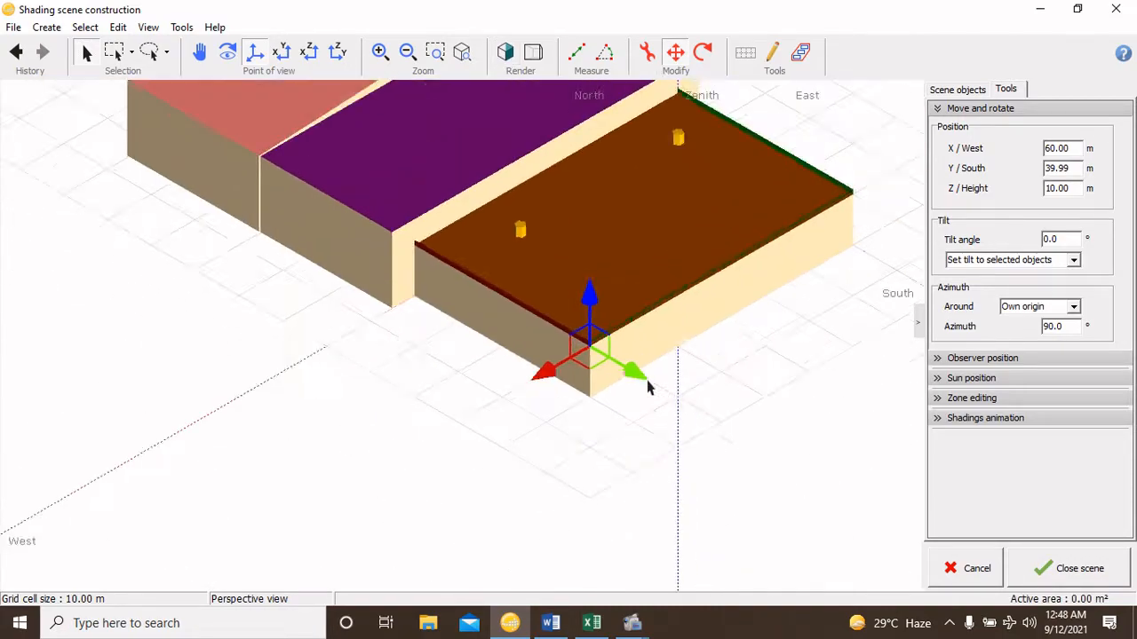
click(610, 426)
scroll(608, 411, up, 10)
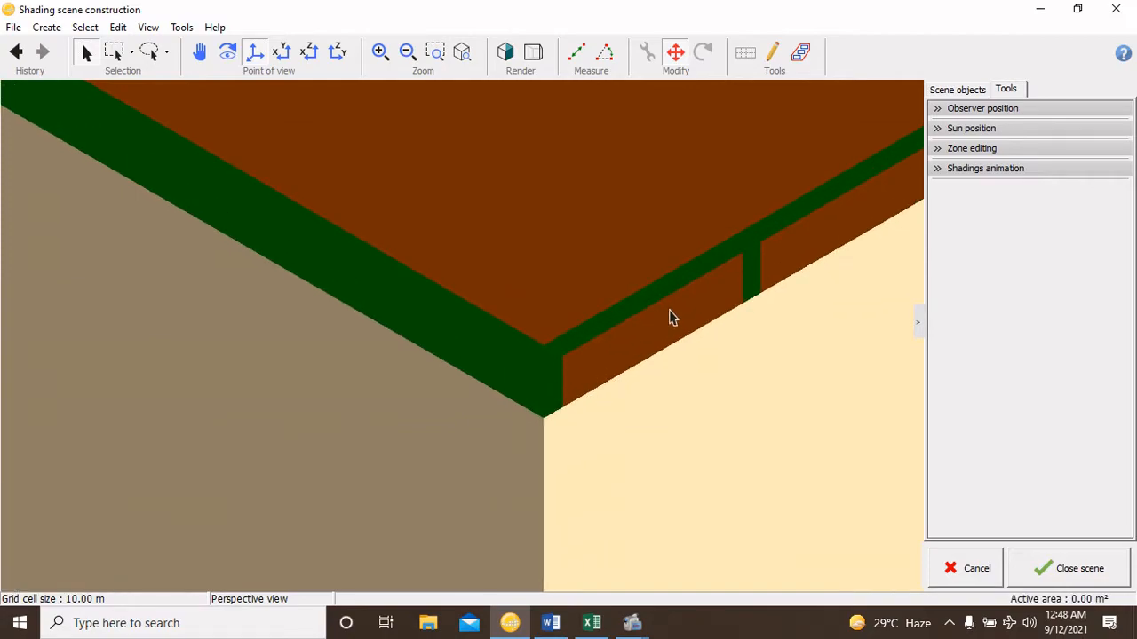
scroll(603, 464, down, 6)
scroll(555, 470, down, 3)
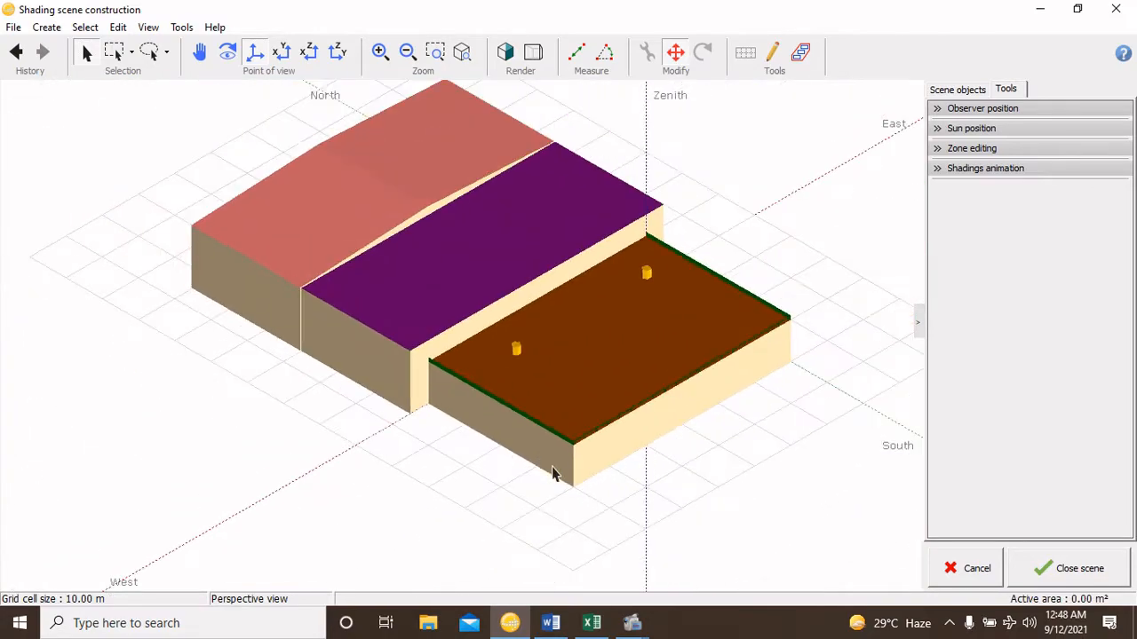
Place a copy of the south handrail in front of the brown block at about X 1.95 m and Y 51.67 m, with height position 15 m
click(281, 52)
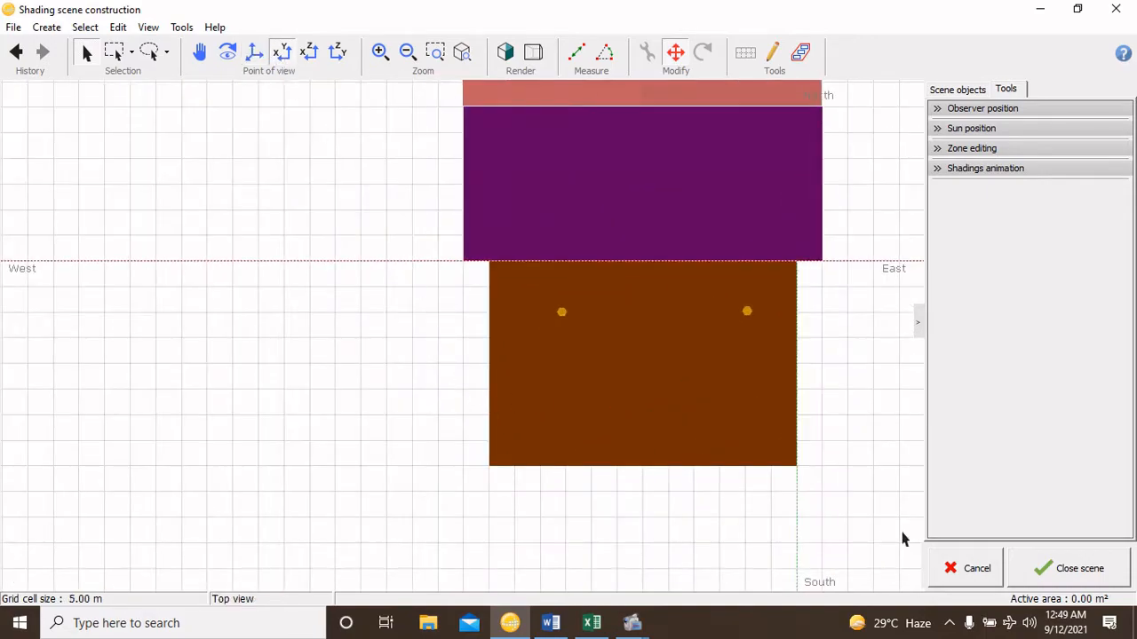
click(781, 473)
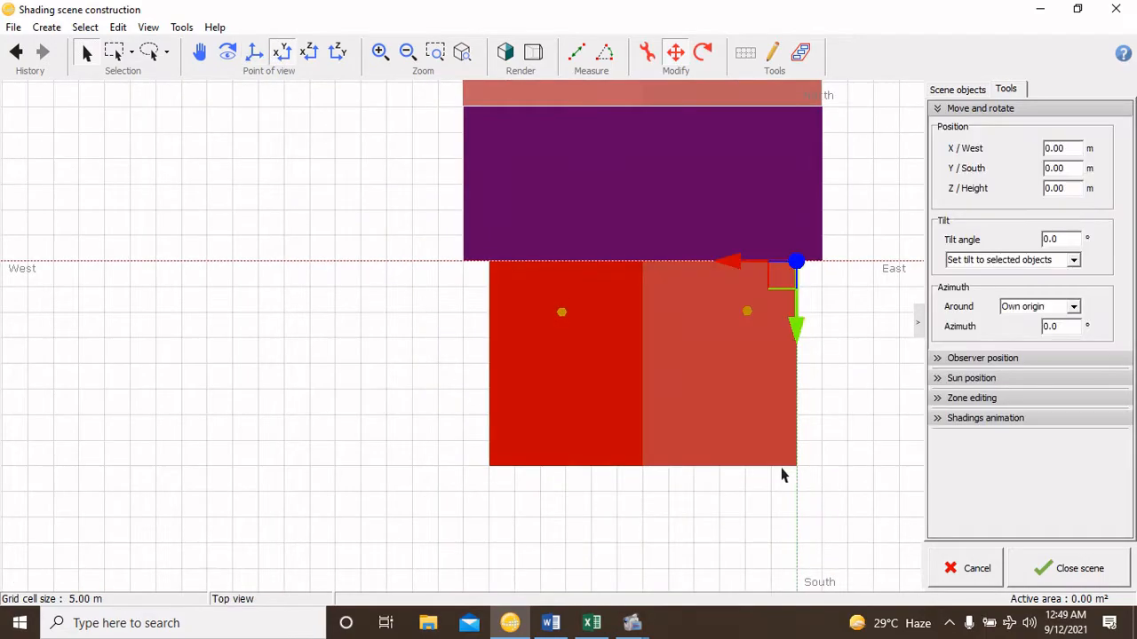
click(776, 490)
click(506, 51)
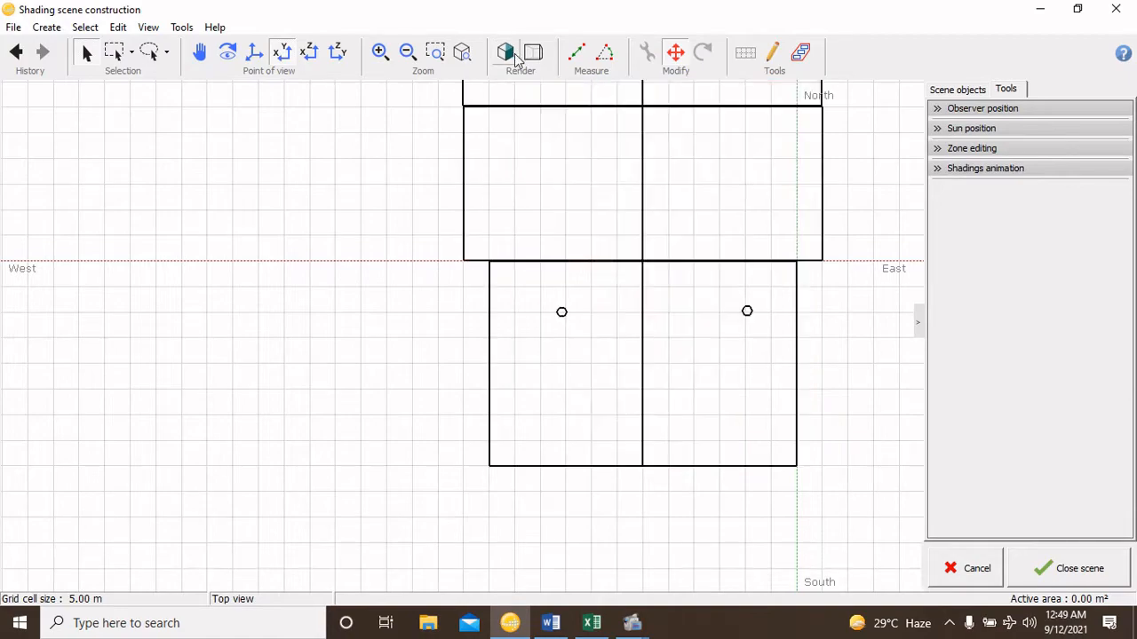
scroll(767, 513, up, 2)
click(740, 426)
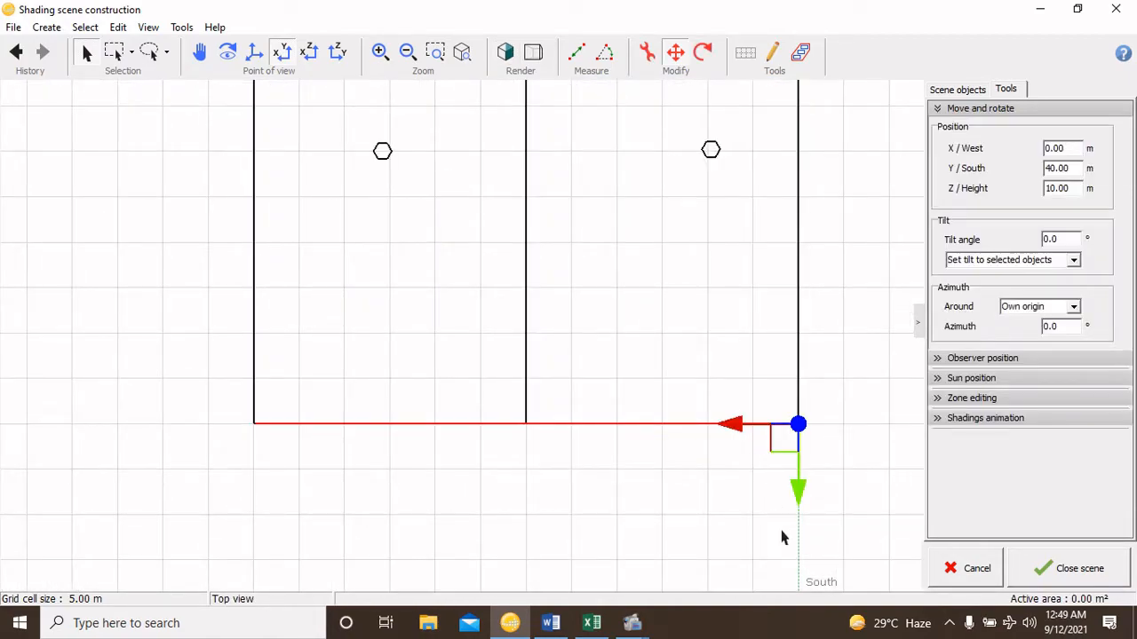
drag(799, 423, 780, 529)
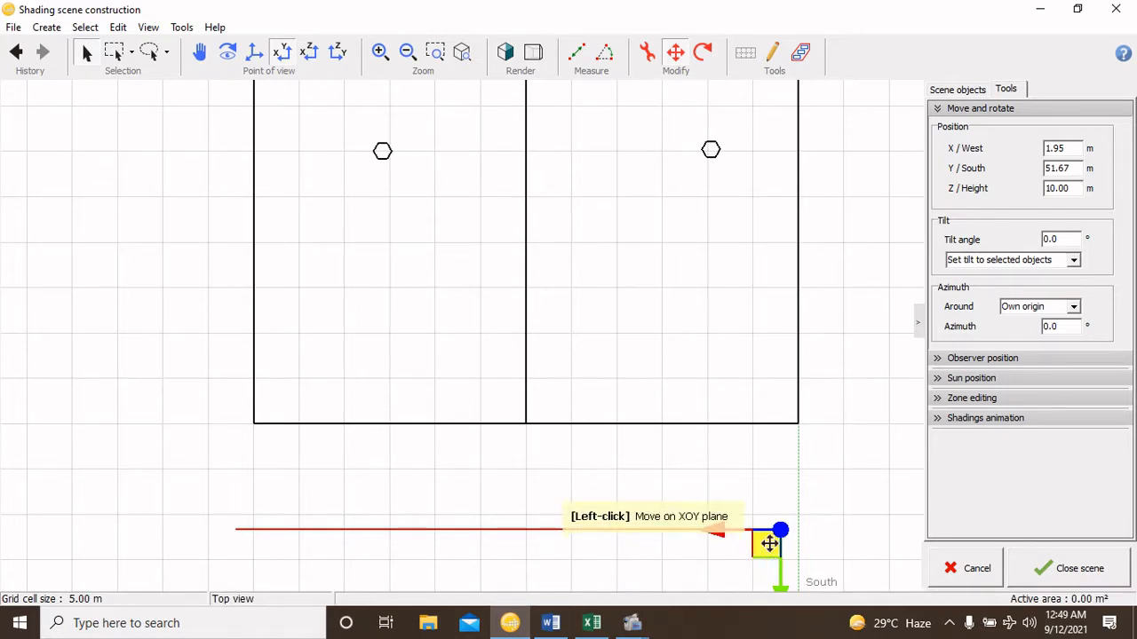
drag(1076, 189, 1024, 189)
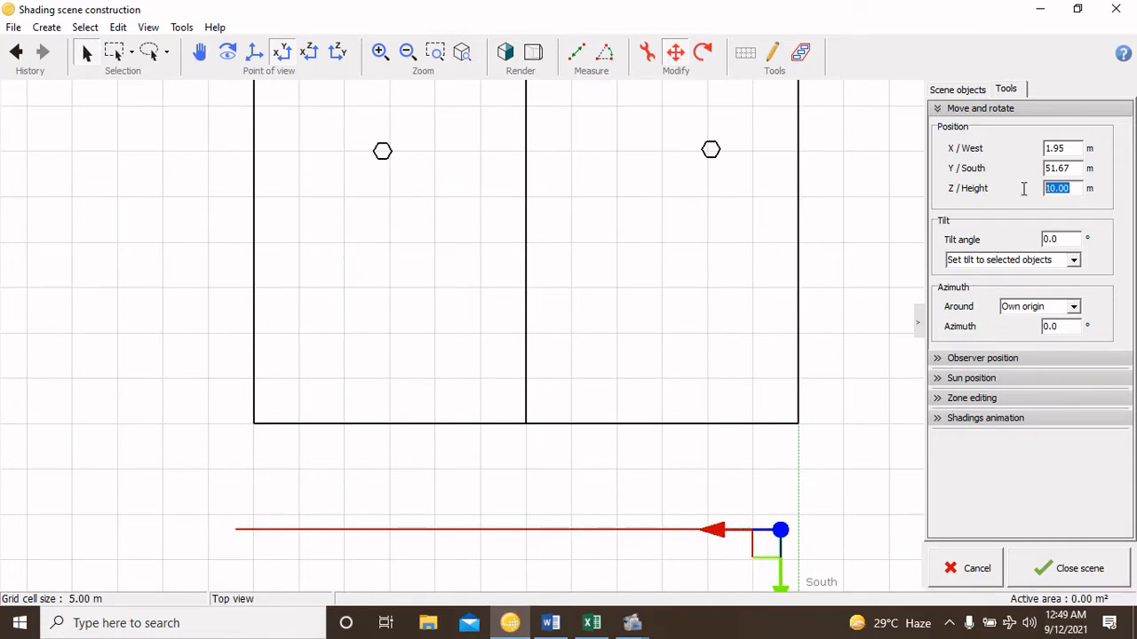
text(15)
key(Return)
Change the new handrail copy's thickness to 1 m and number of rungs to 0, and finish the object
click(637, 530)
double_click(636, 531)
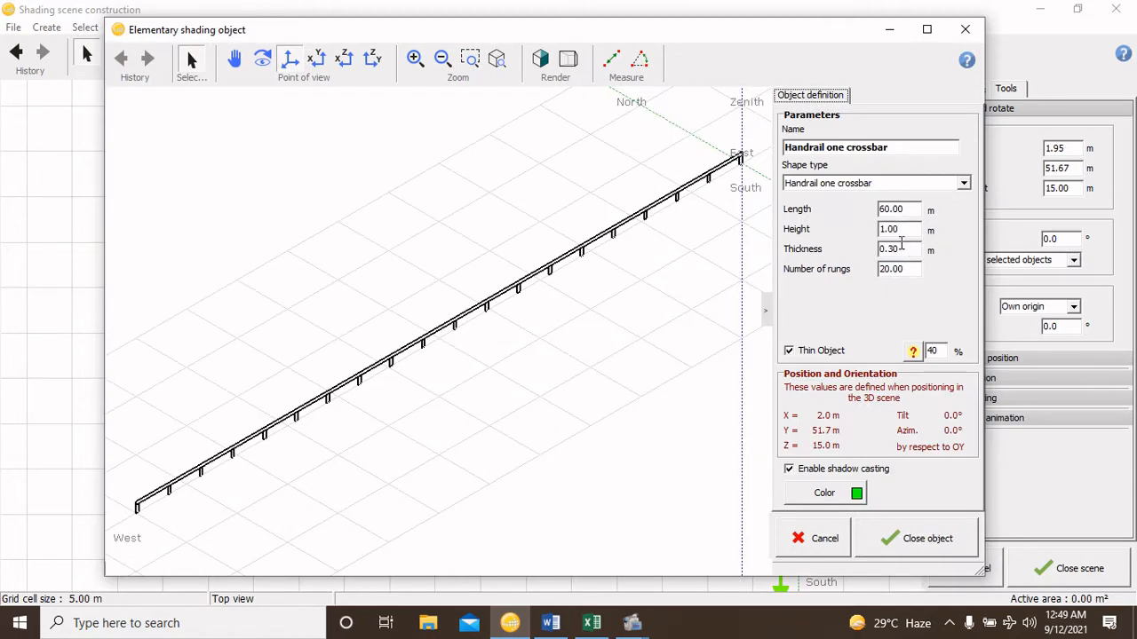
double_click(909, 250)
text(1)
double_click(906, 270)
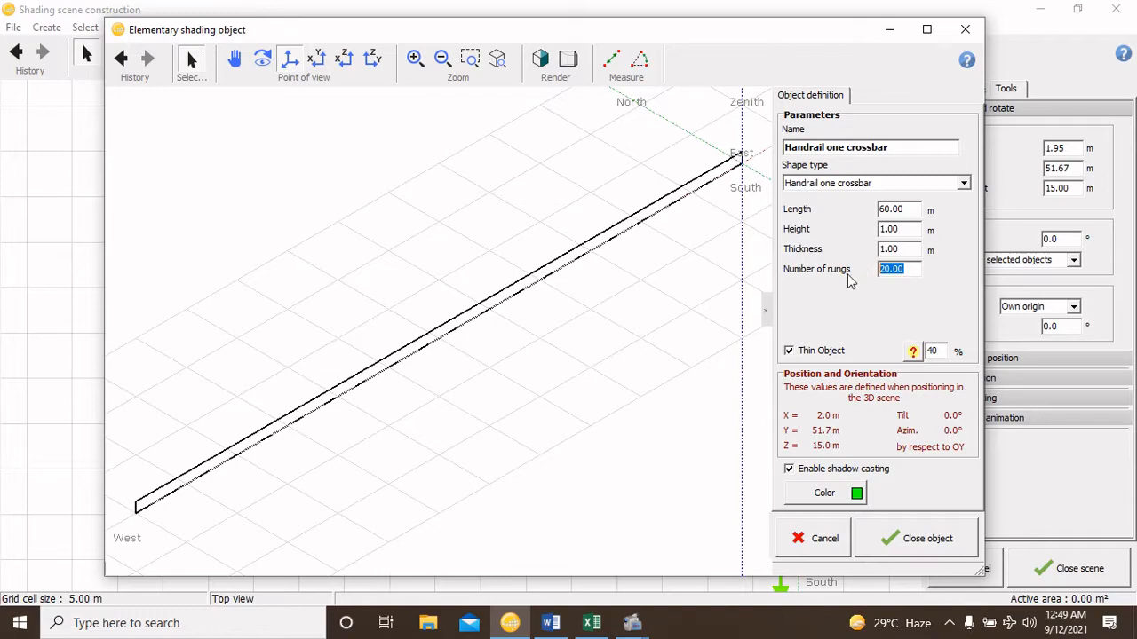
text(0)
click(908, 539)
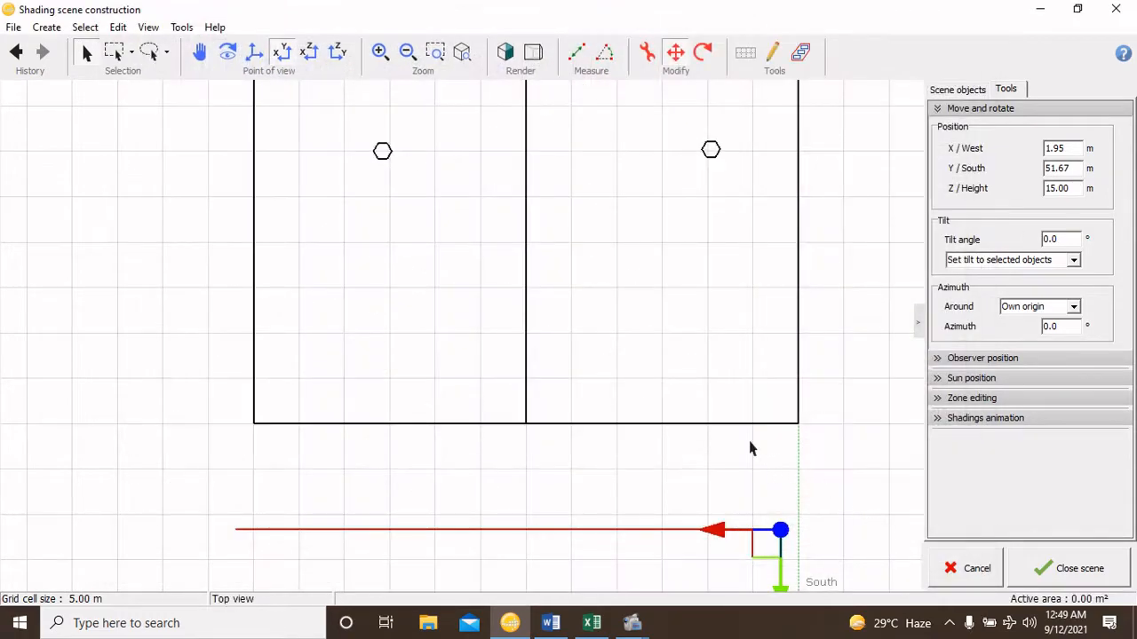
Move this handrail to the purple block's south edge, at about X -6.69 m and Y -0.01 m, and set its length to 70 m
scroll(749, 448, down, 3)
drag(726, 474, 764, 254)
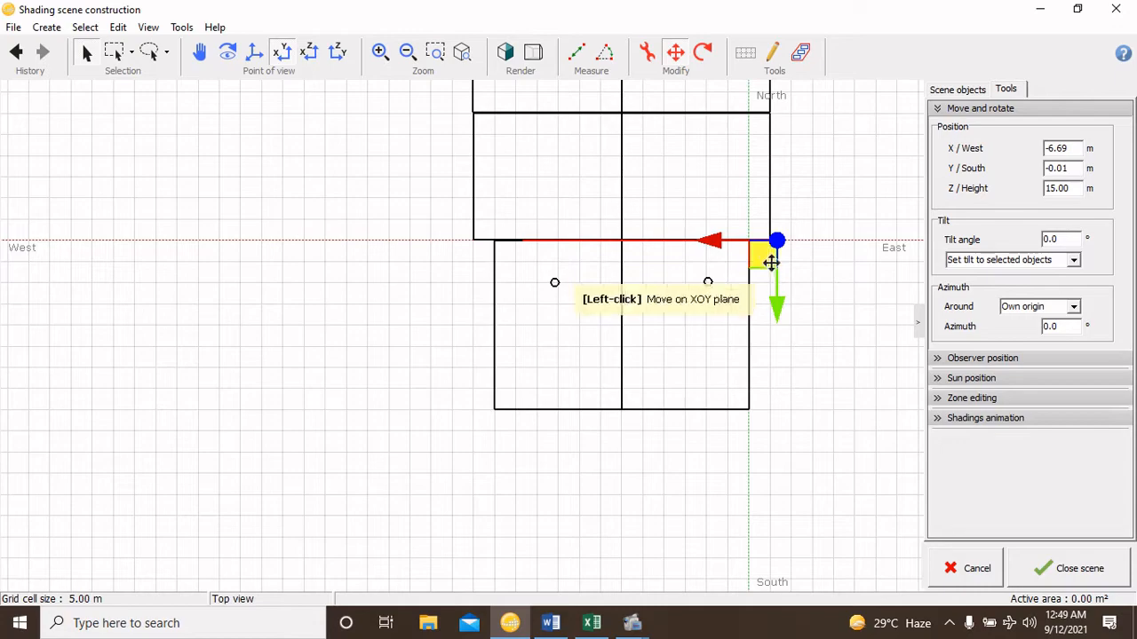
click(650, 55)
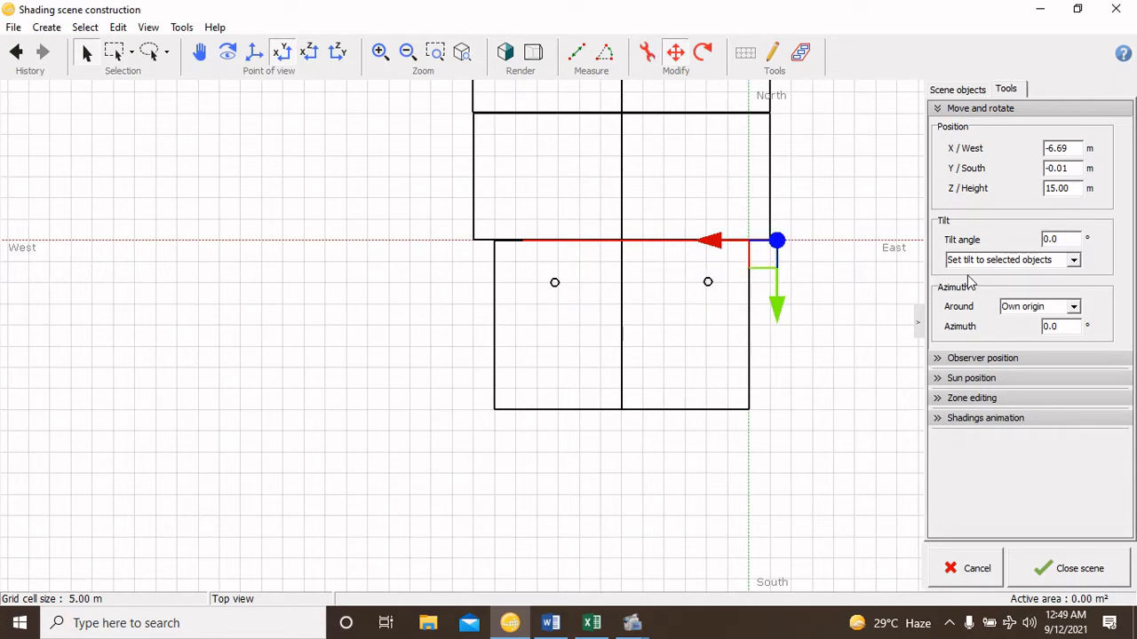
double_click(914, 209)
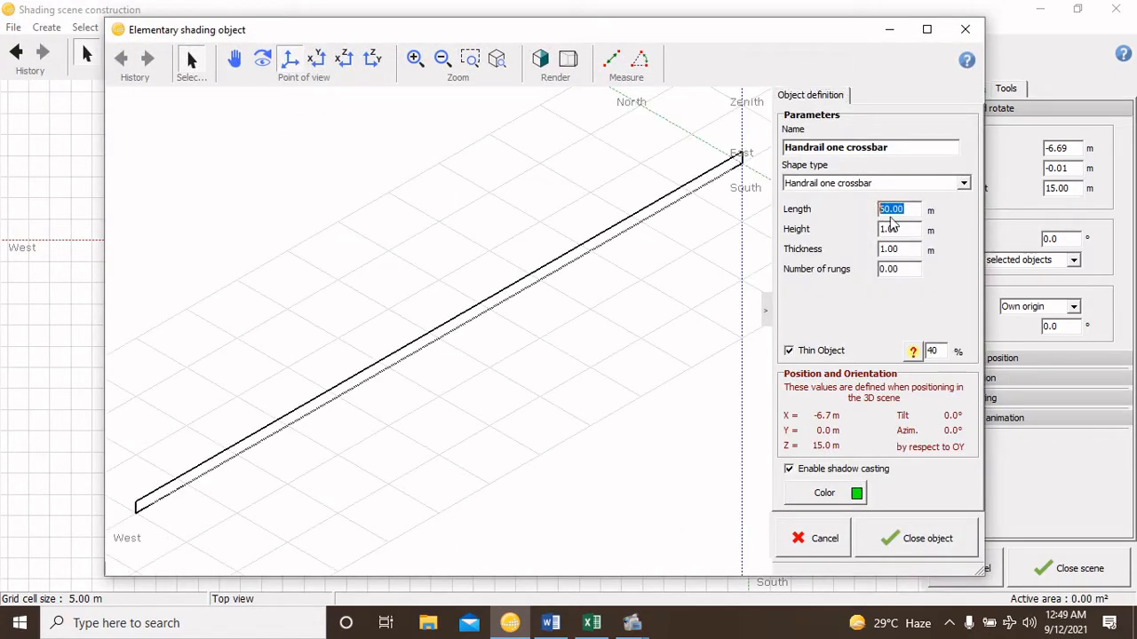
text(70)
click(935, 538)
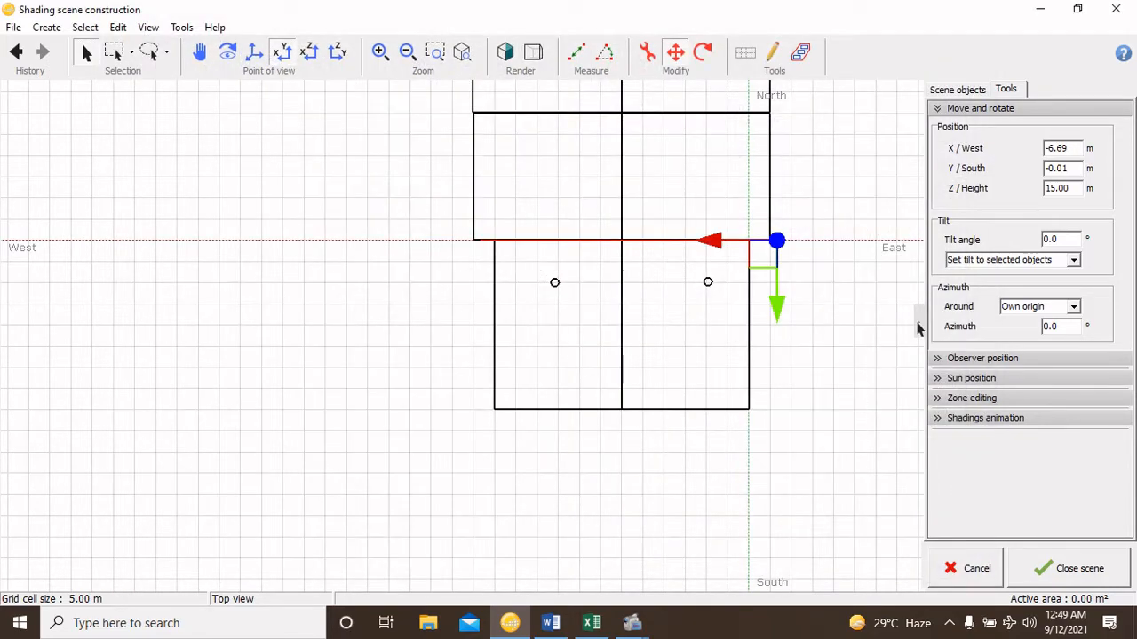
scroll(817, 294, up, 3)
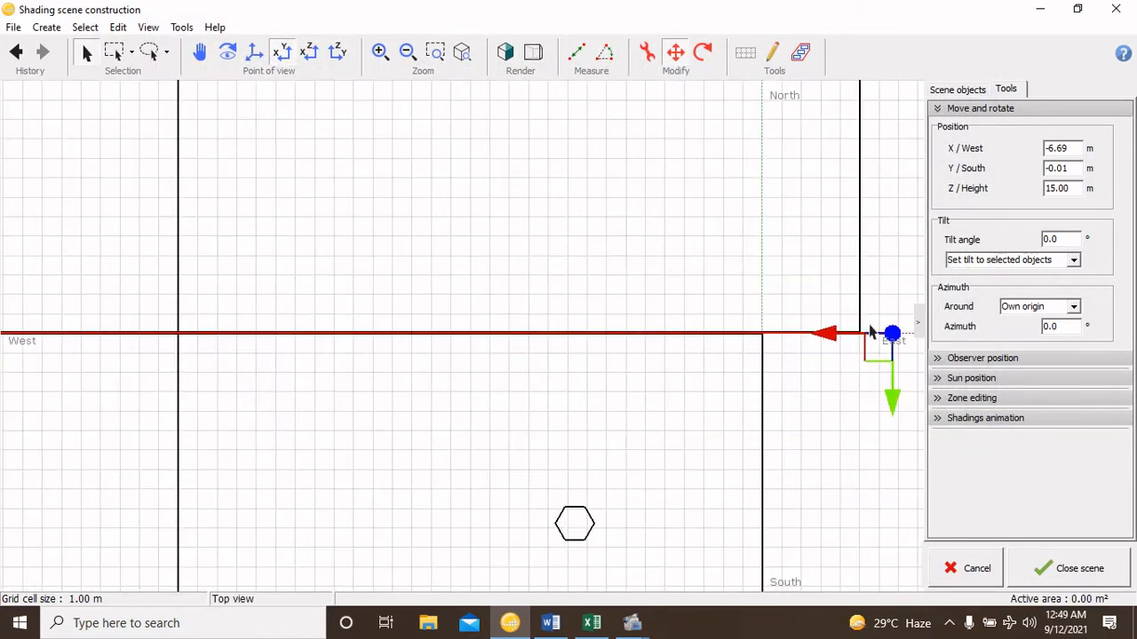
Move the 70 m handrail onto the purple block's southeast corner, at about X -5.07 m and Y 0.03 m
drag(877, 341, 844, 344)
scroll(843, 345, down, 3)
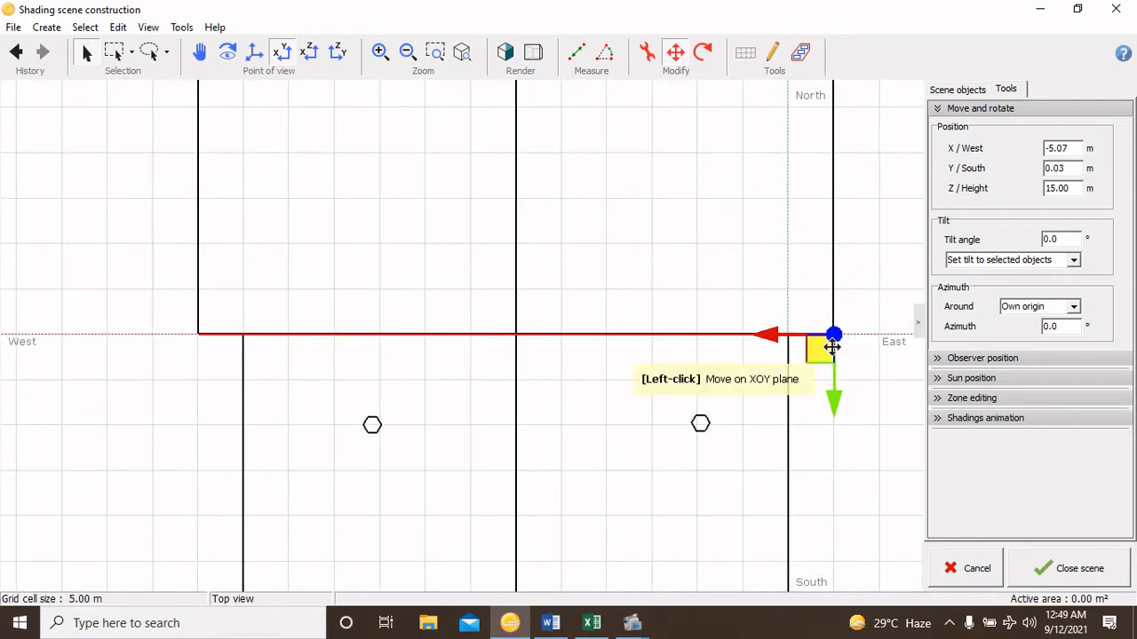
scroll(762, 420, down, 2)
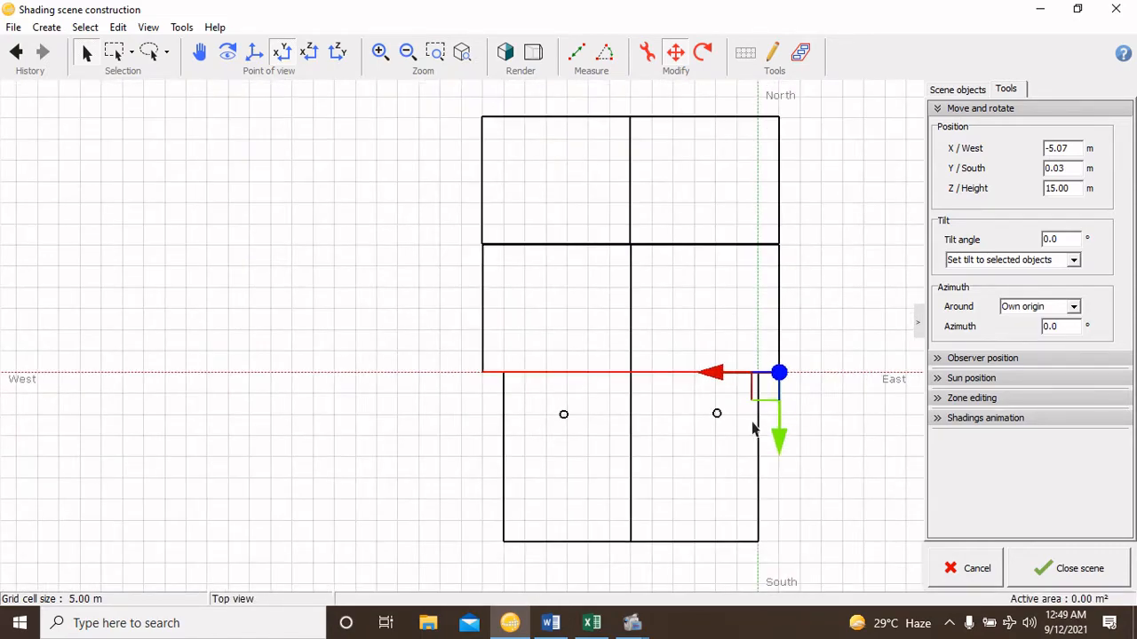
Place a copy of the handrail at about X 1.48 m and Y 12.44 m, and set its azimuth to 90°
drag(779, 373, 751, 425)
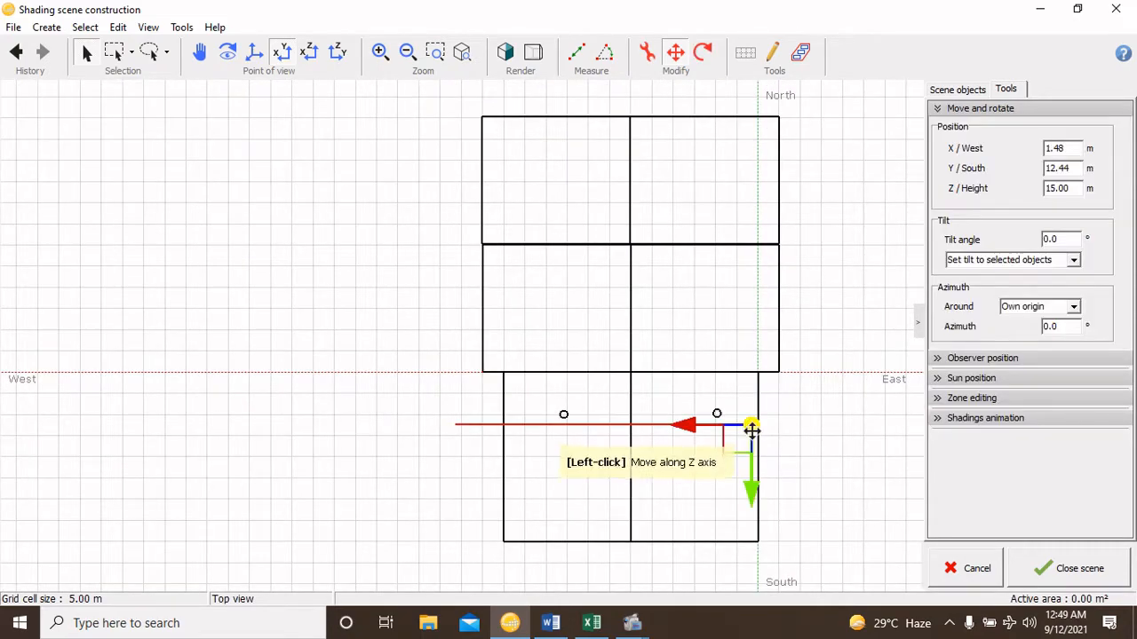
drag(1059, 326, 995, 332)
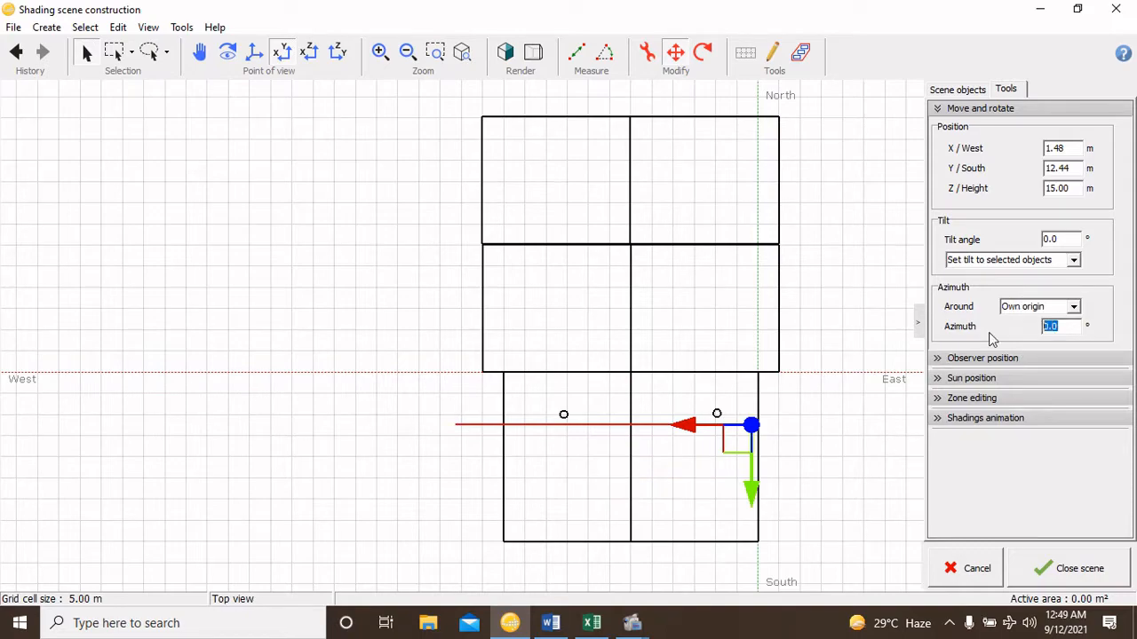
text(90)
key(Return)
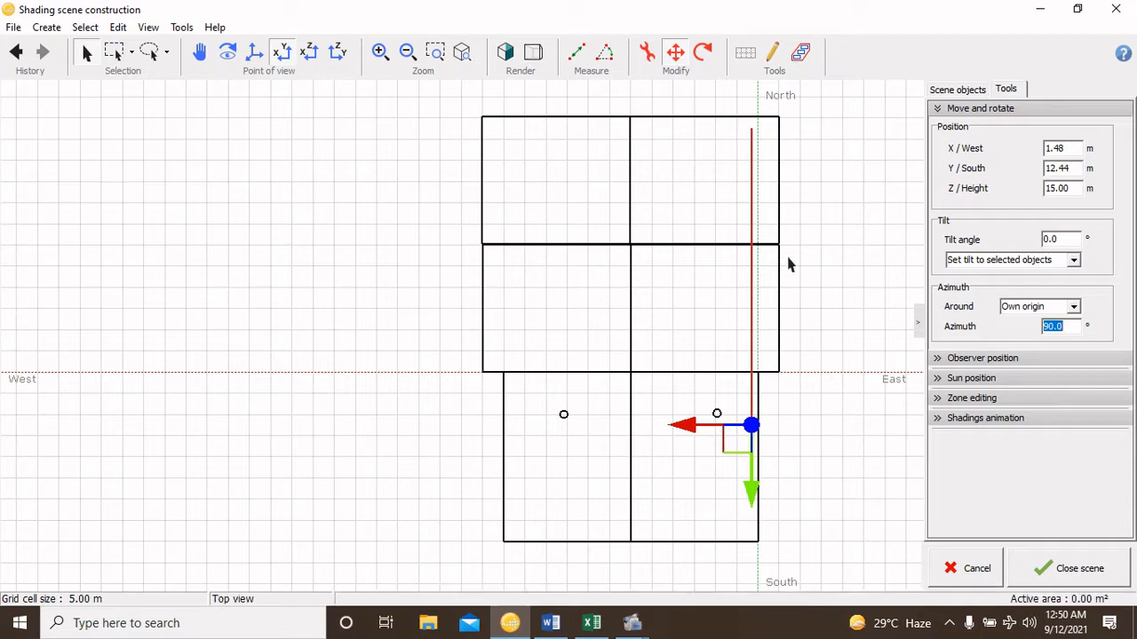
Move the rotated handrail beside the purple block's east edge, at about X -6.38 m and Y 0.25 m, and set its length to 30 m
drag(738, 444, 773, 398)
drag(771, 396, 771, 396)
scroll(770, 395, up, 4)
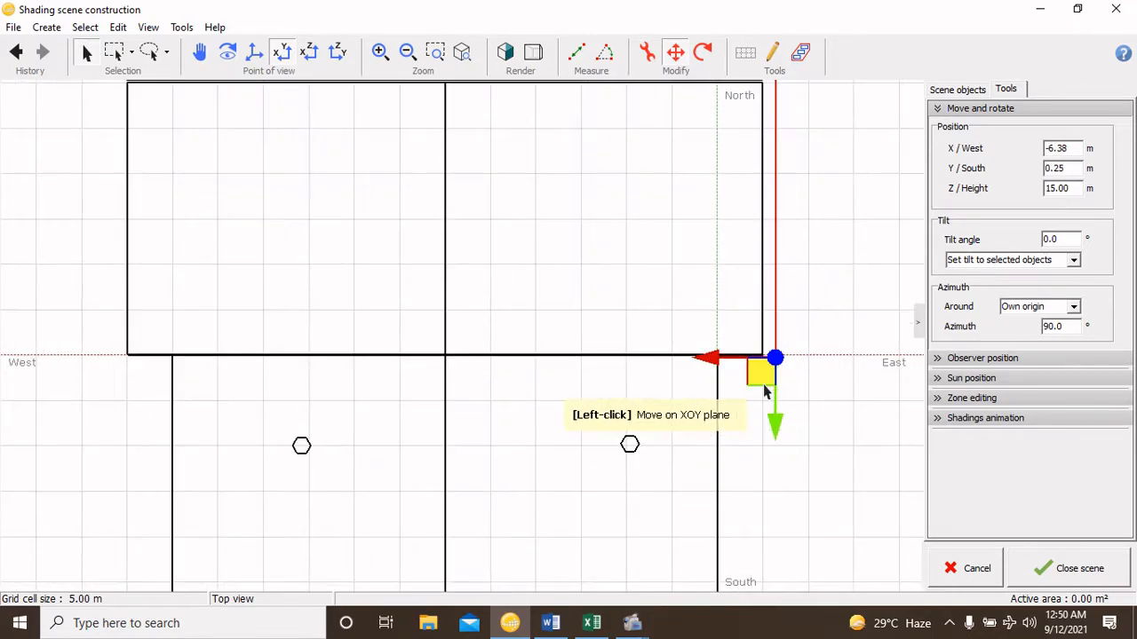
click(654, 54)
drag(907, 212, 770, 222)
text(30)
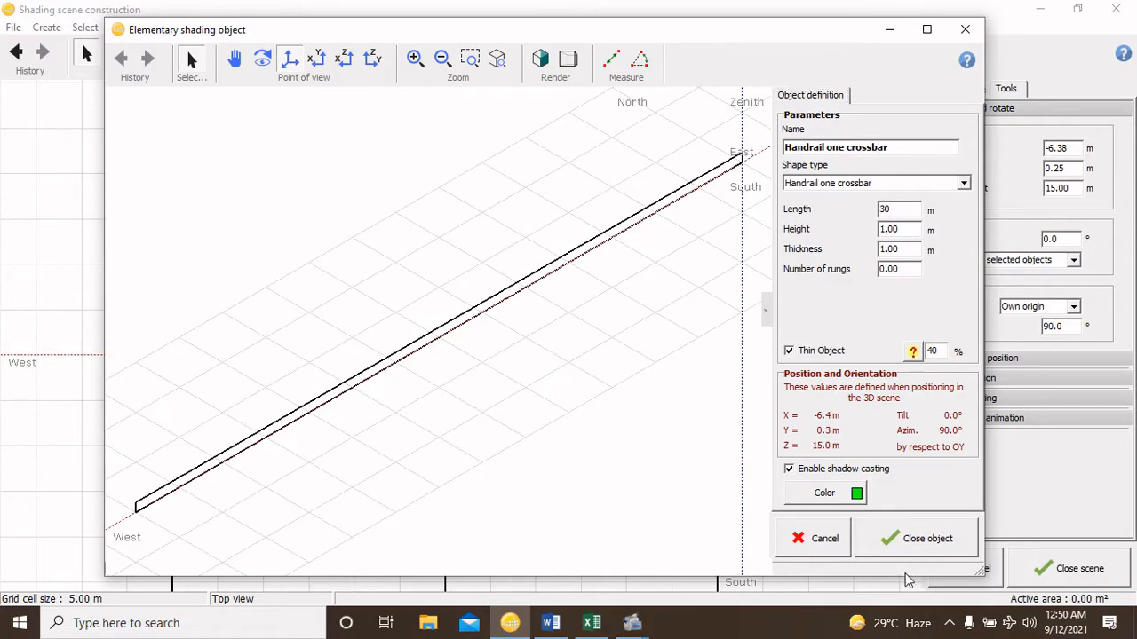
click(906, 542)
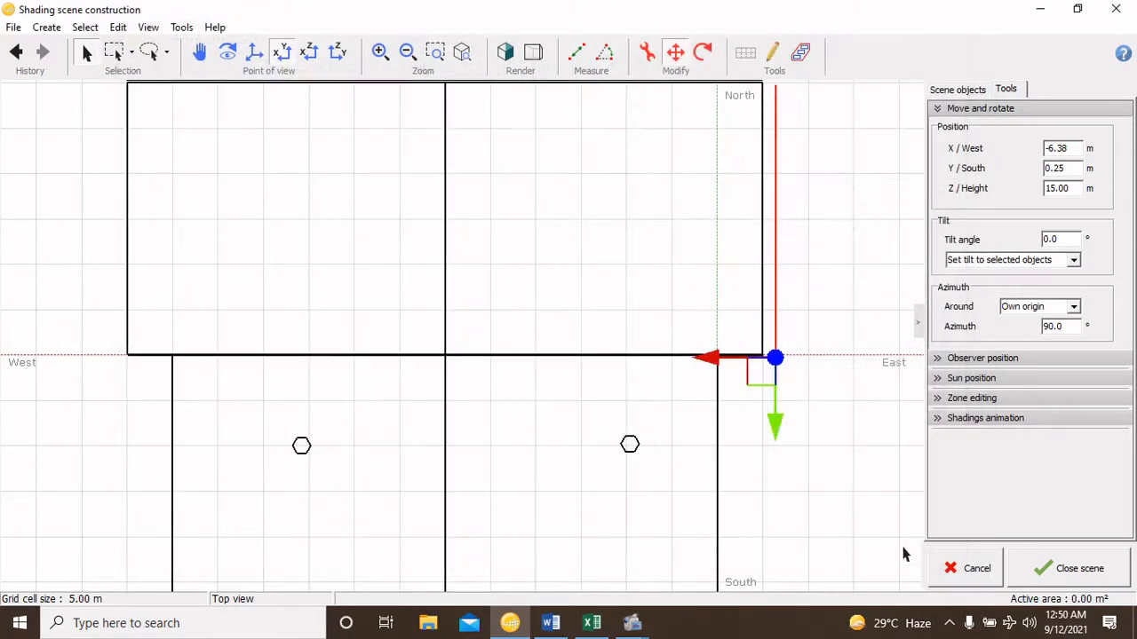
Change the 30 m handrail's thickness to 0.3 m and number of rungs to 12, and finish the object
double_click(770, 373)
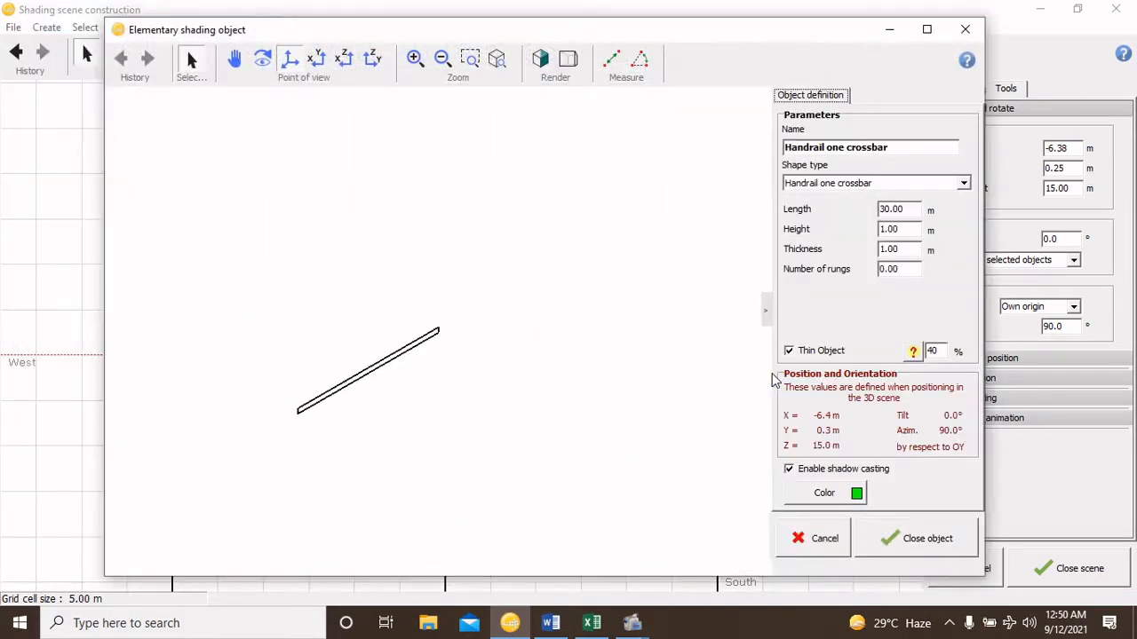
double_click(904, 249)
text(0.)
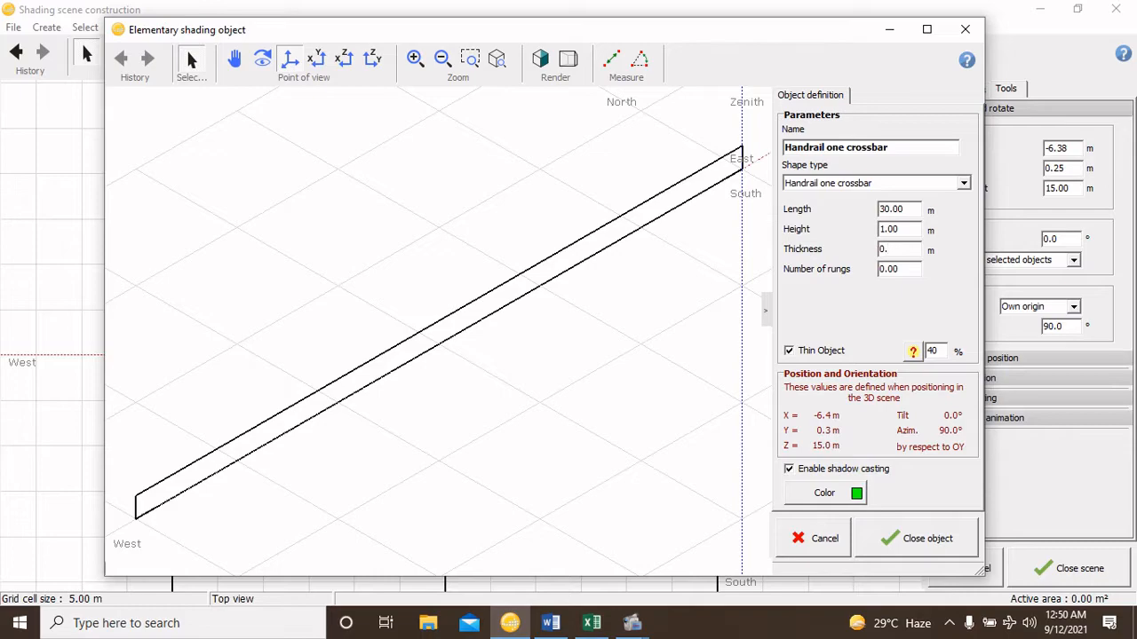
text(0)
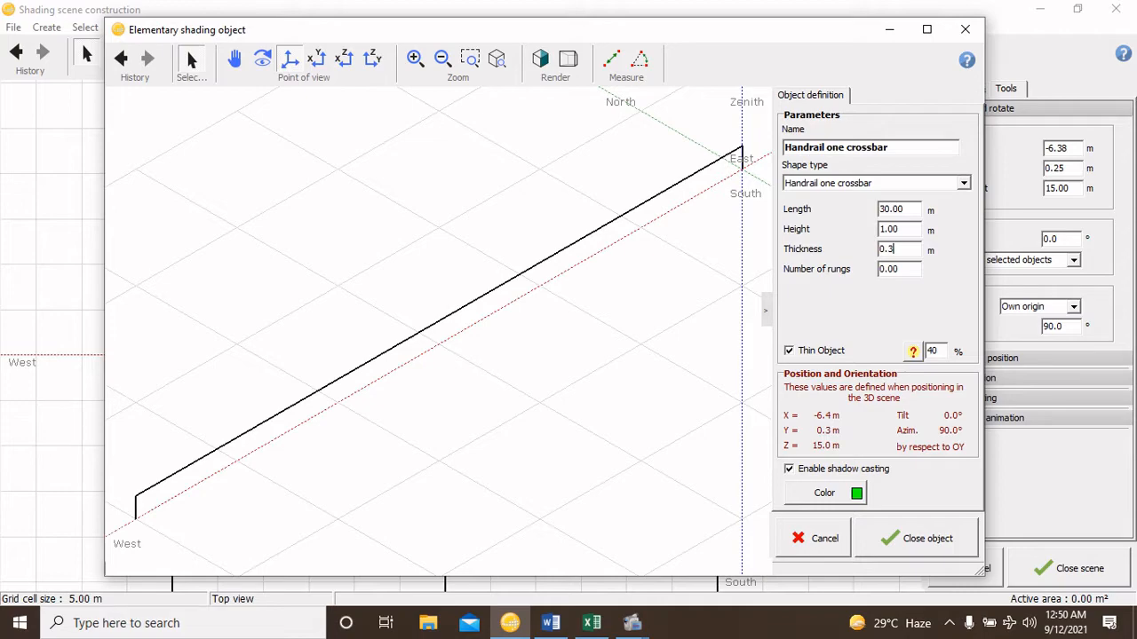
drag(904, 271, 766, 274)
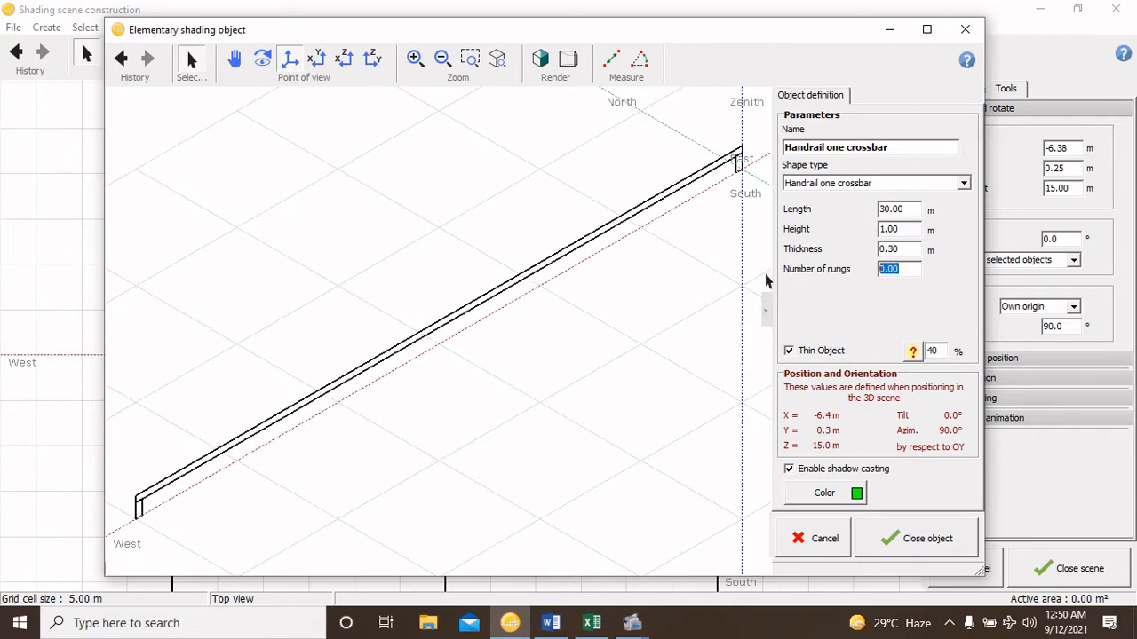
text(12)
click(933, 538)
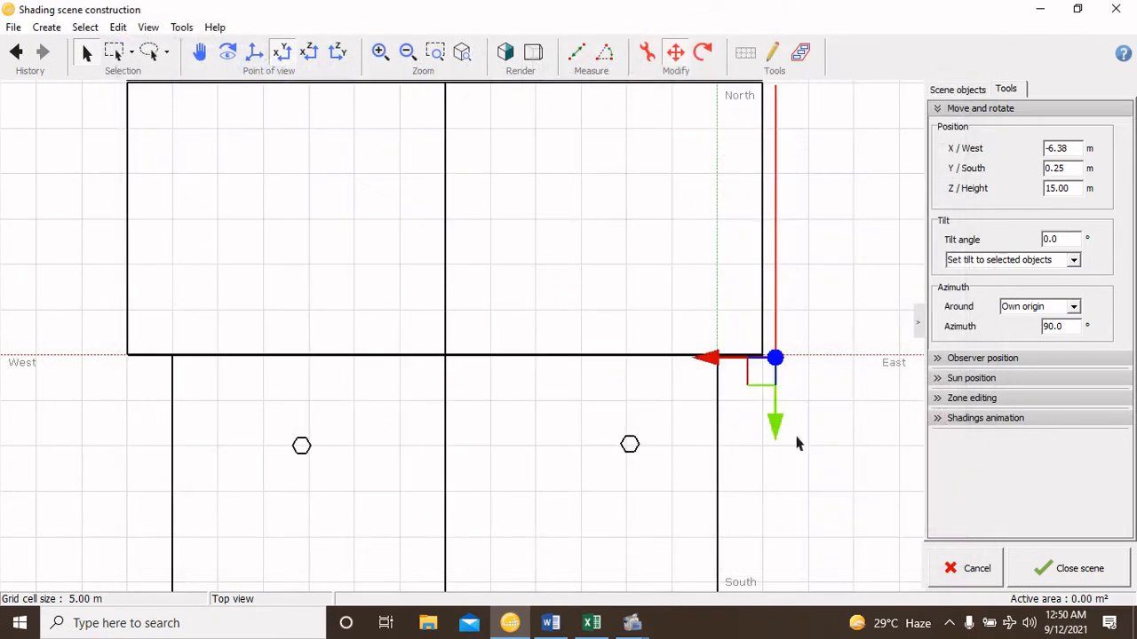
Align the 30 m handrail with the purple block's east edge, at about X -4.99 m and Y -0.07 m
scroll(766, 311, up, 2)
scroll(774, 447, up, 2)
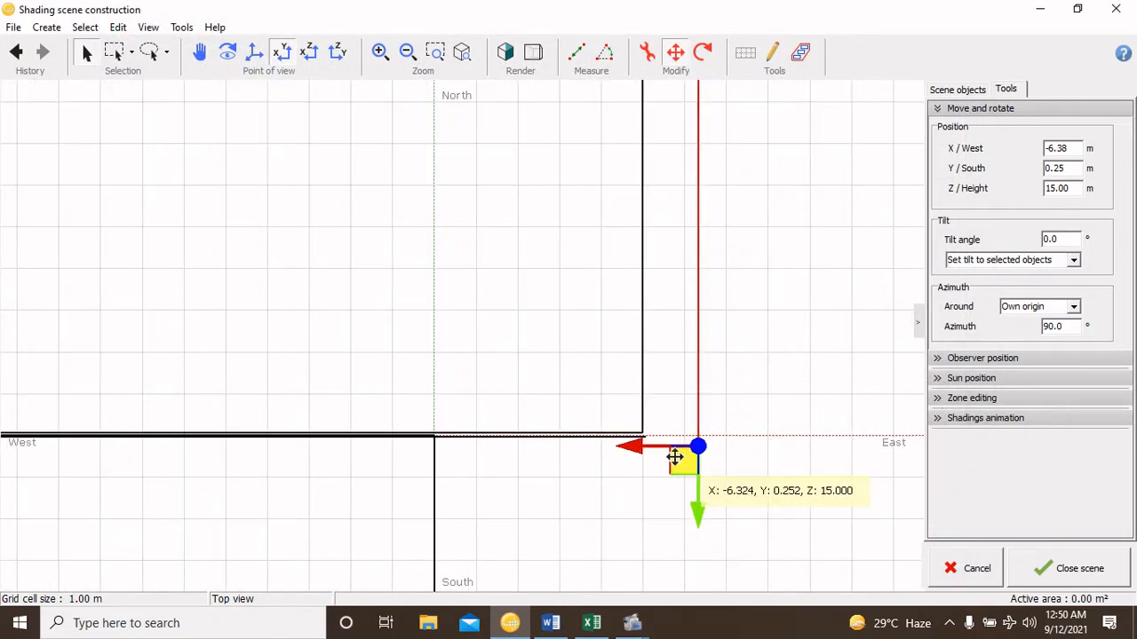
drag(675, 456, 629, 446)
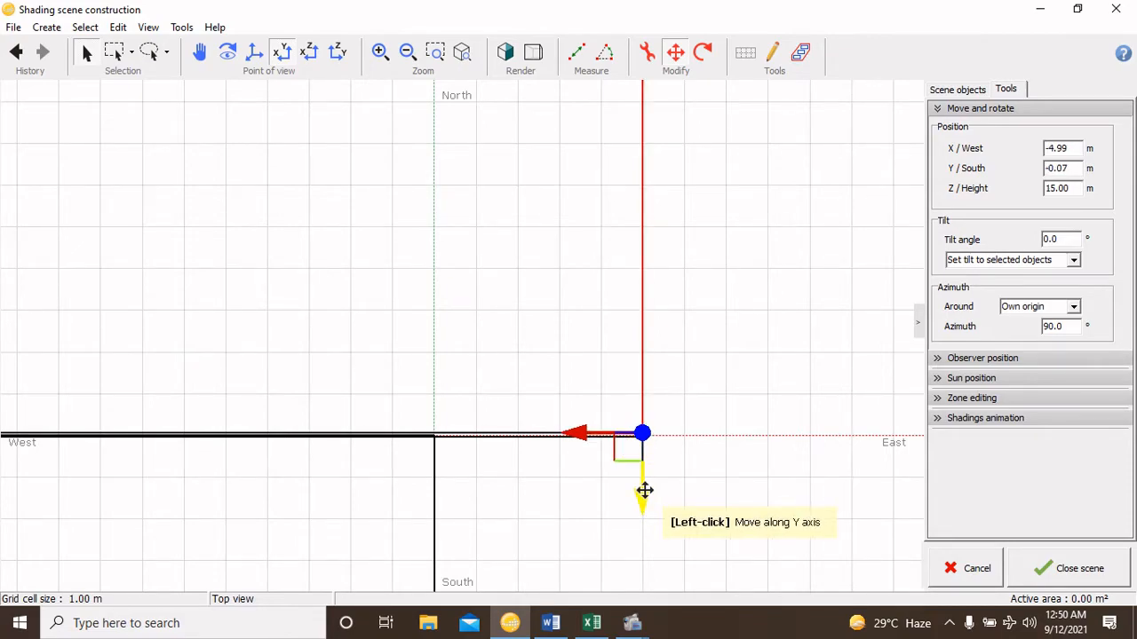
scroll(684, 484, down, 1)
scroll(684, 484, down, 2)
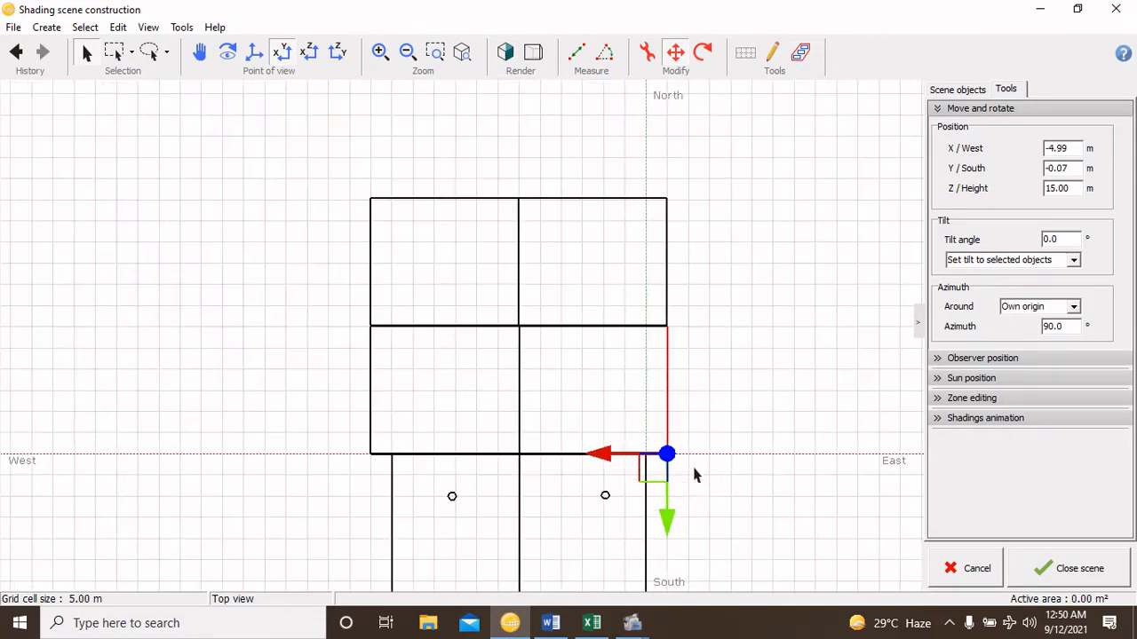
Copy the 30 m handrail to the purple block's west edge, at about X 65.02 m and Y -0.06 m
click(482, 475)
click(482, 475)
scroll(489, 471, up, 3)
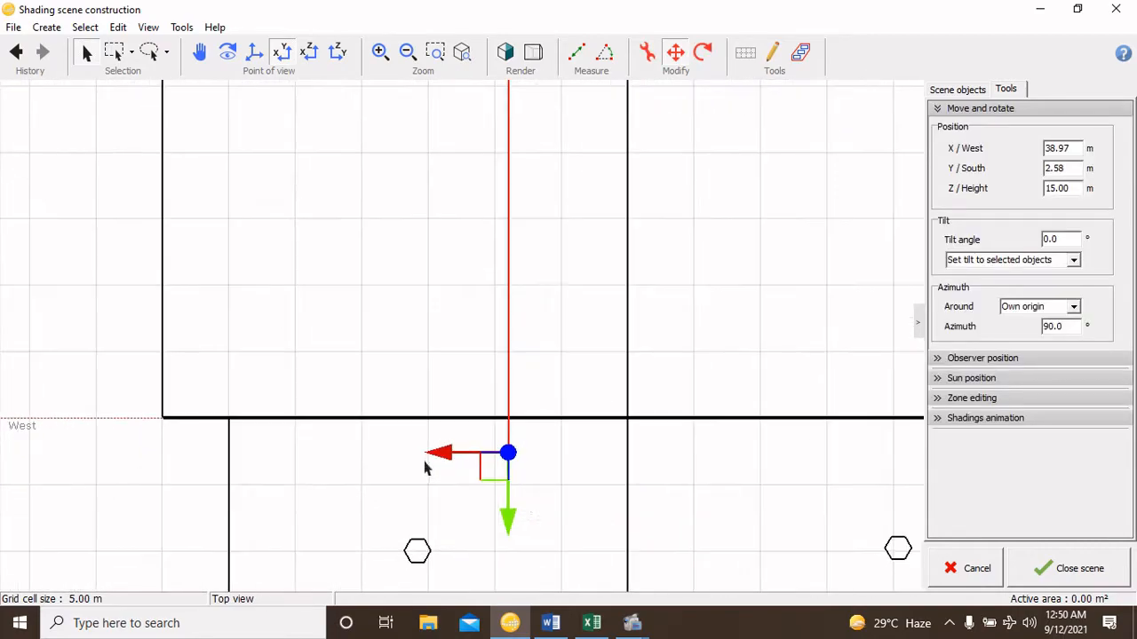
drag(497, 475, 151, 431)
scroll(173, 389, up, 5)
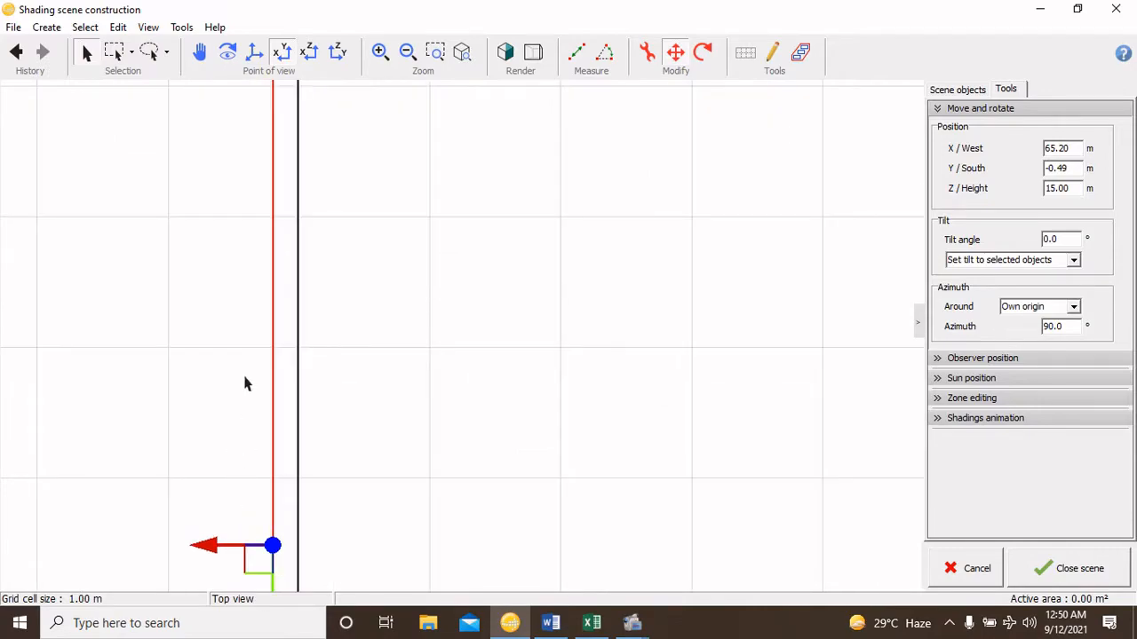
scroll(249, 482, up, 2)
drag(290, 376, 310, 411)
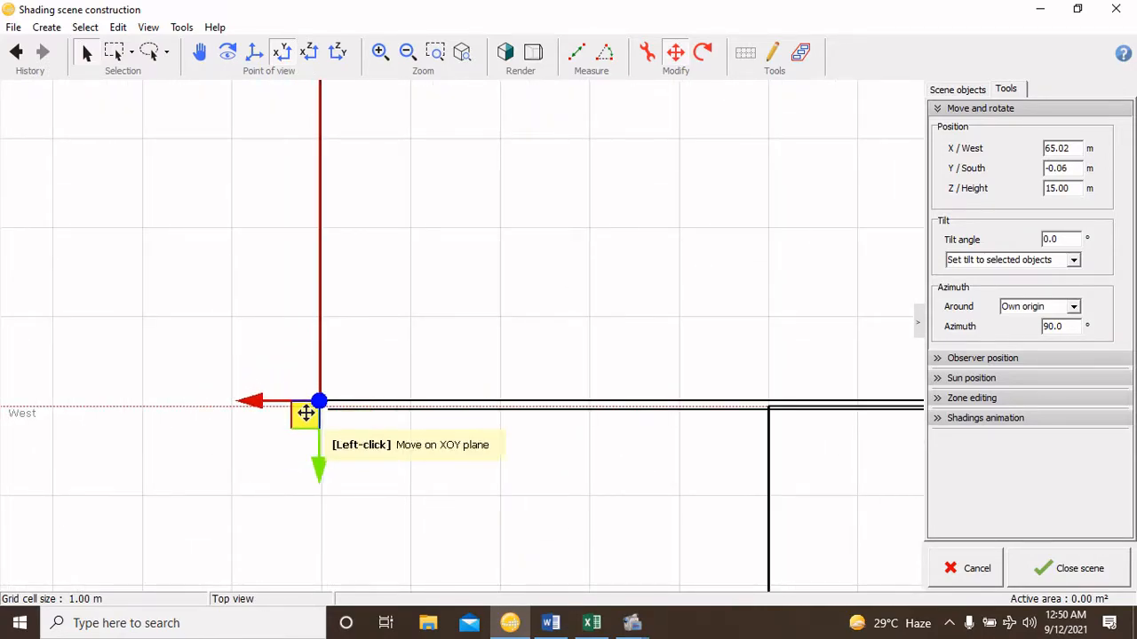
scroll(276, 433, down, 5)
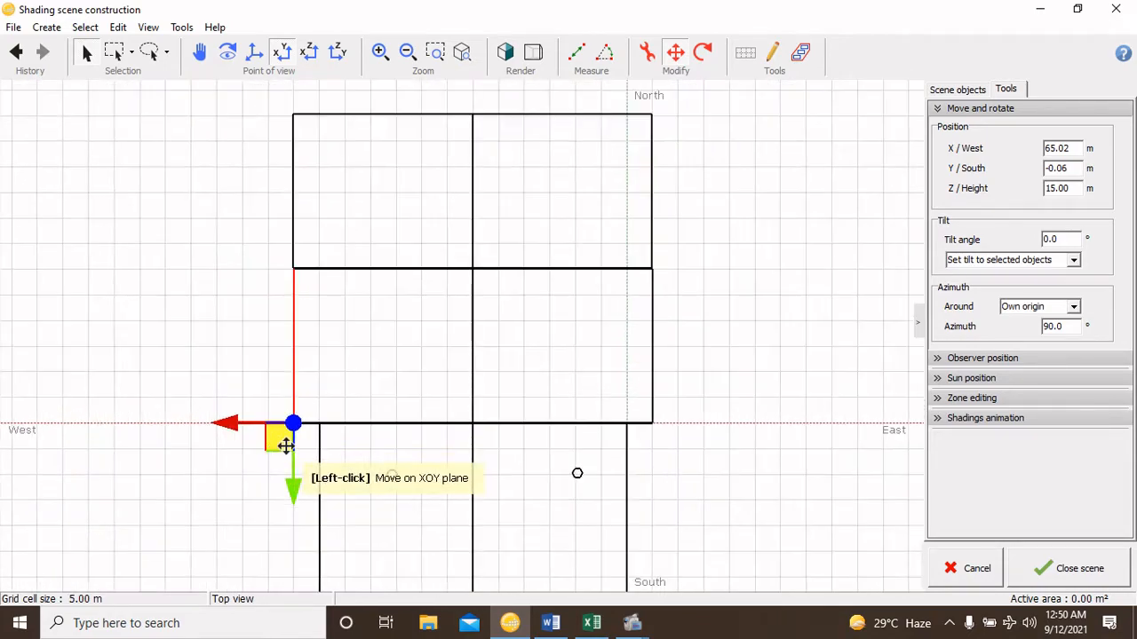
Align the south handrail's end with the purple block's southeast corner, at about X -4.99 m and Y -0.07 m
scroll(619, 452, up, 10)
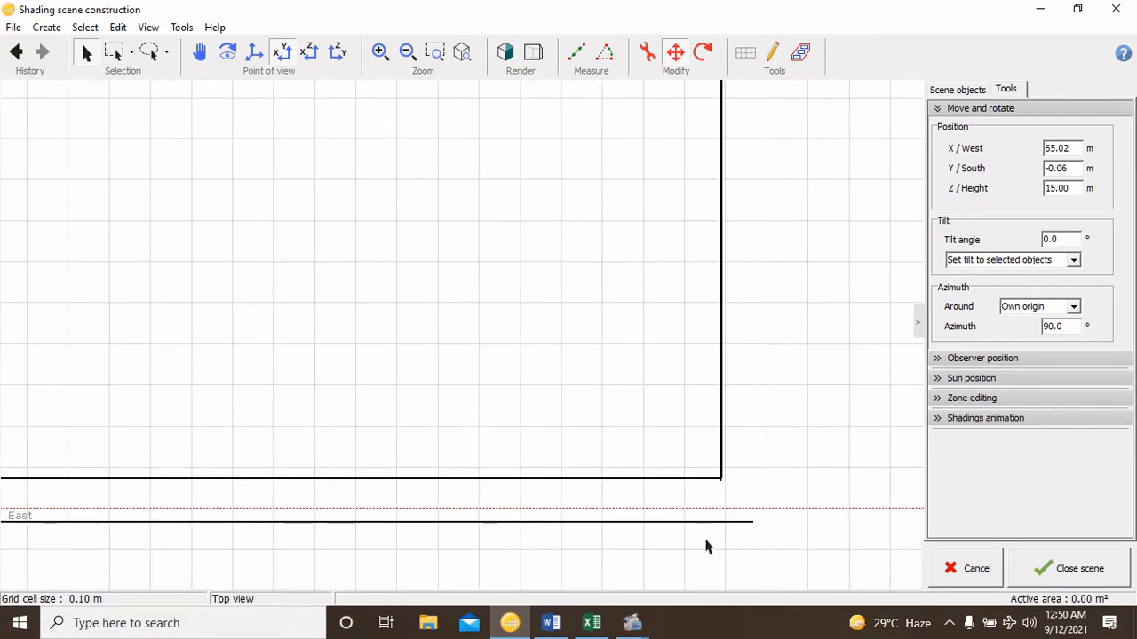
click(712, 530)
drag(737, 532, 705, 493)
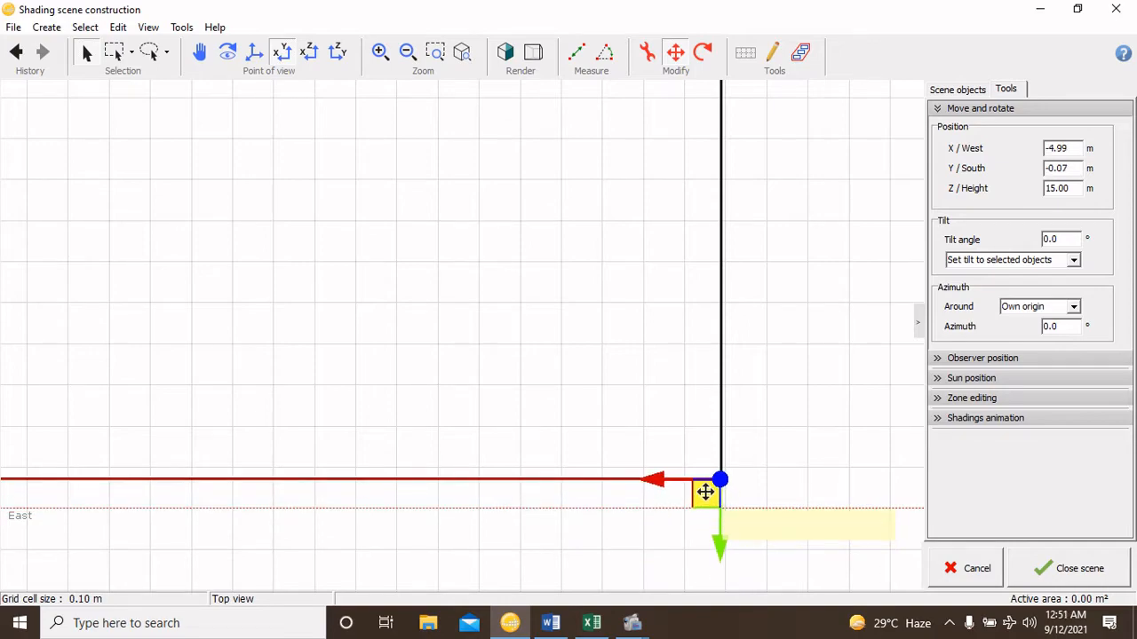
scroll(707, 495, down, 2)
scroll(711, 503, down, 12)
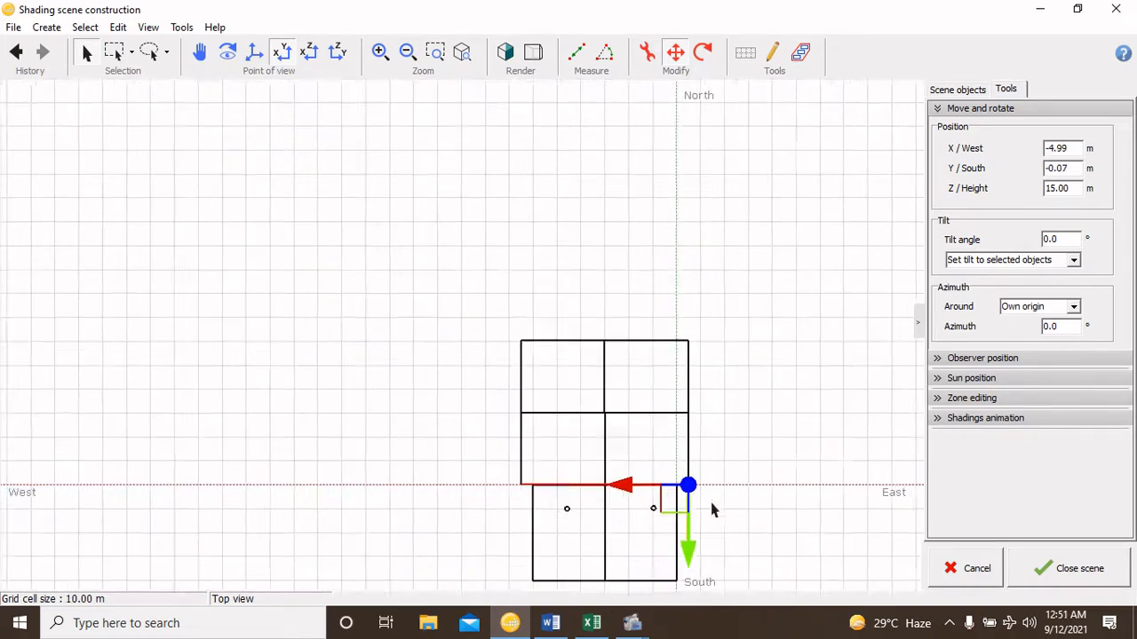
Examine the handrails on the purple roof's edges and at its southwest corner in shaded perspective
click(254, 53)
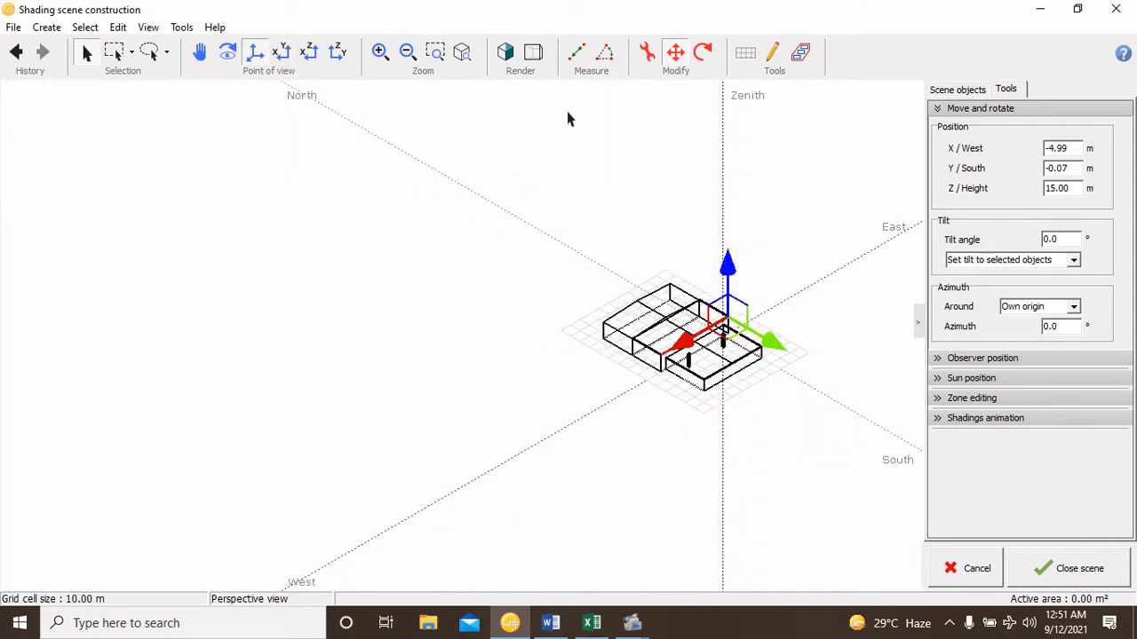
click(504, 53)
click(551, 391)
scroll(634, 363, up, 5)
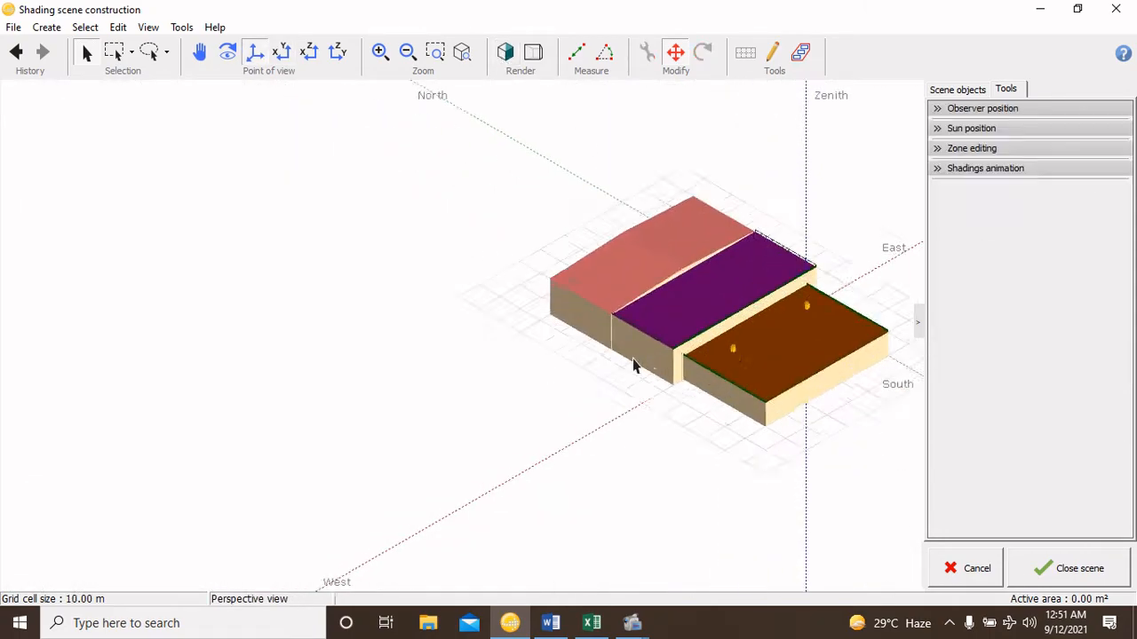
scroll(743, 328, up, 5)
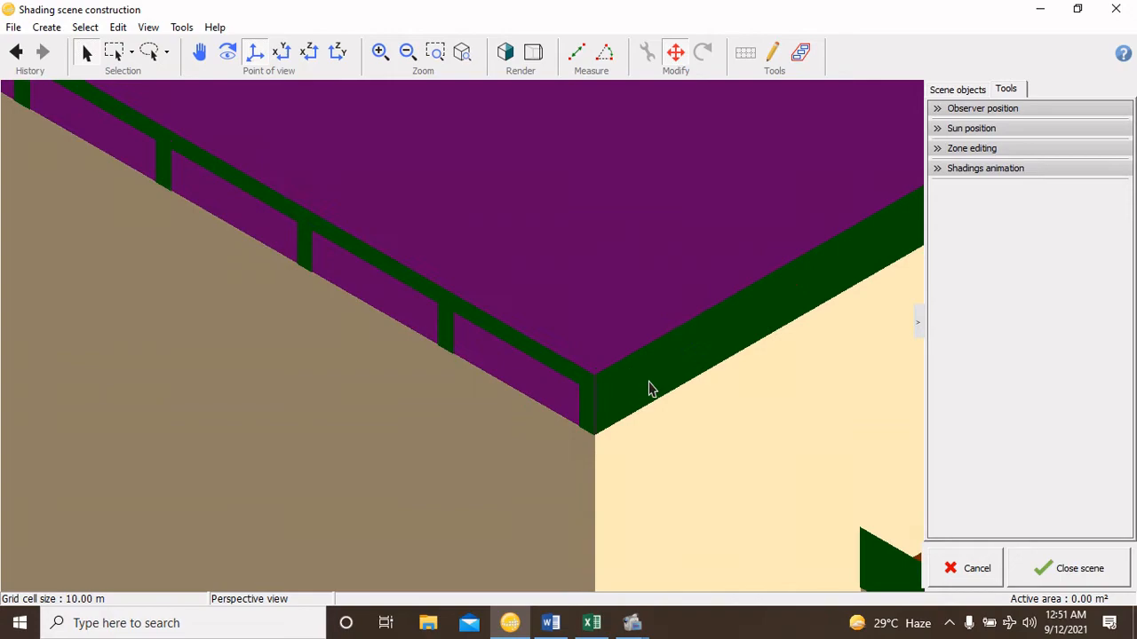
scroll(577, 383, down, 3)
scroll(553, 379, up, 2)
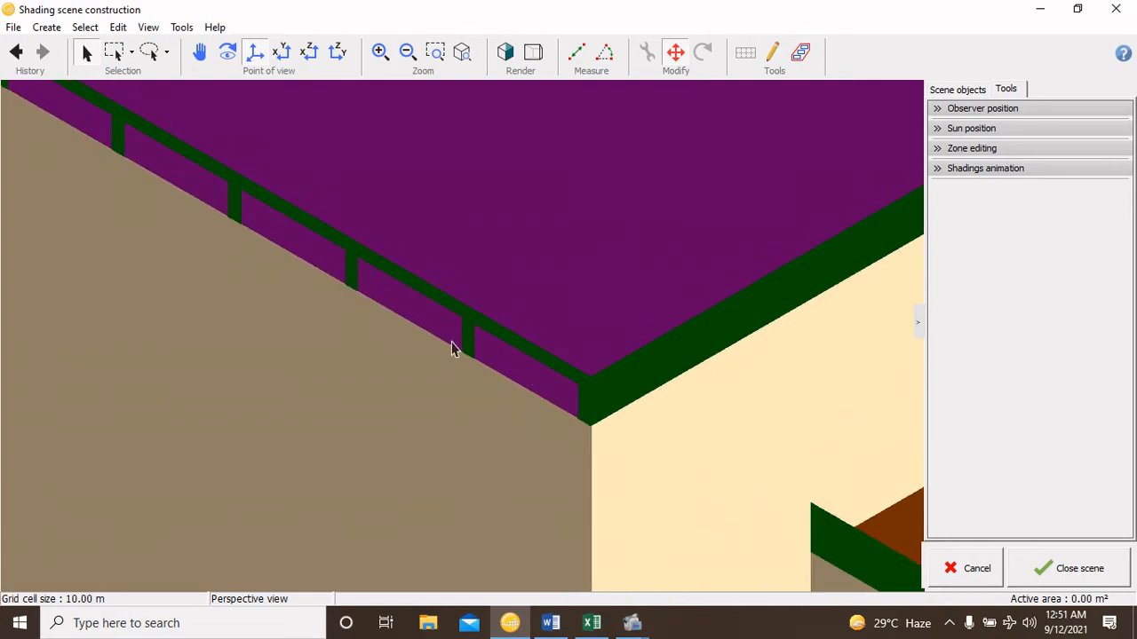
scroll(487, 366, down, 3)
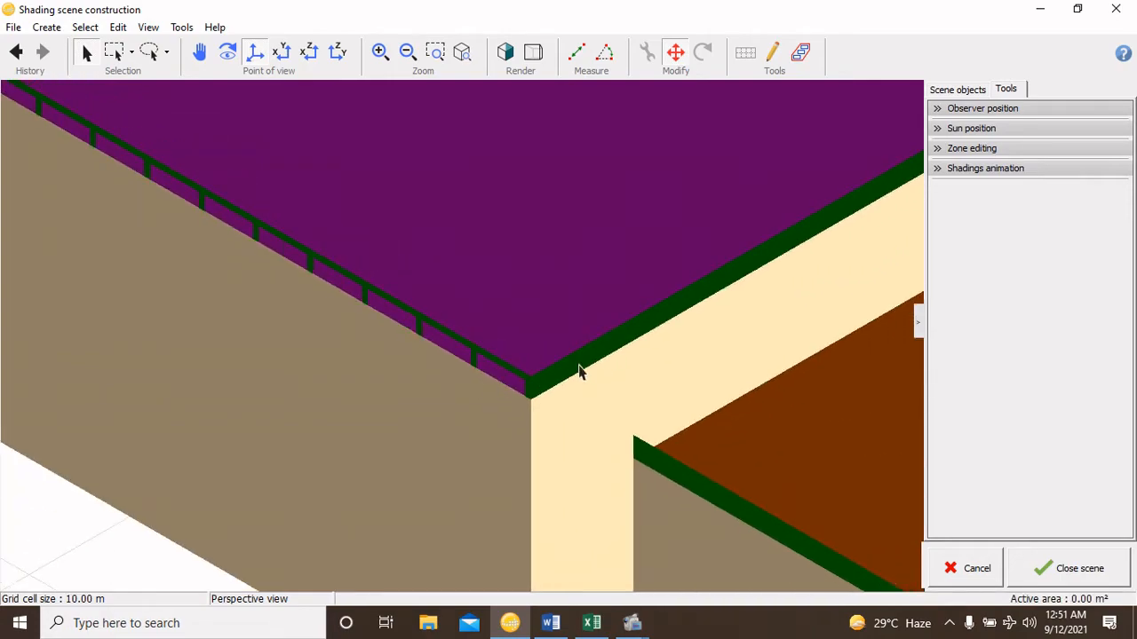
scroll(577, 370, down, 2)
scroll(575, 374, down, 5)
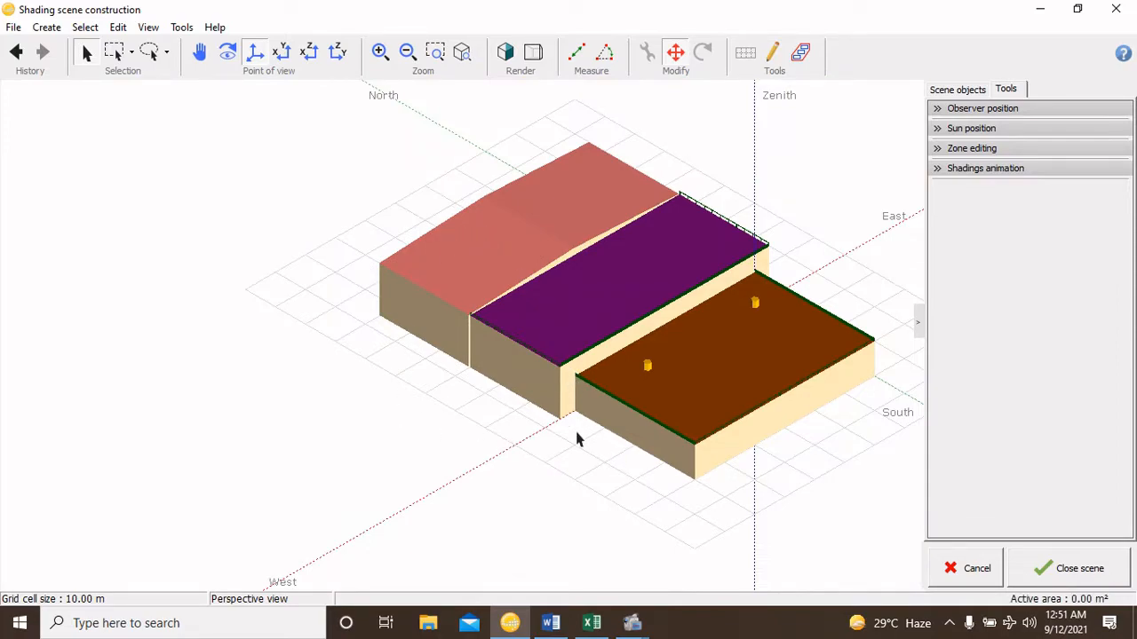
Create a field of PV tables as sheds with 6 sheds and a pitch of 4.4 m
click(47, 27)
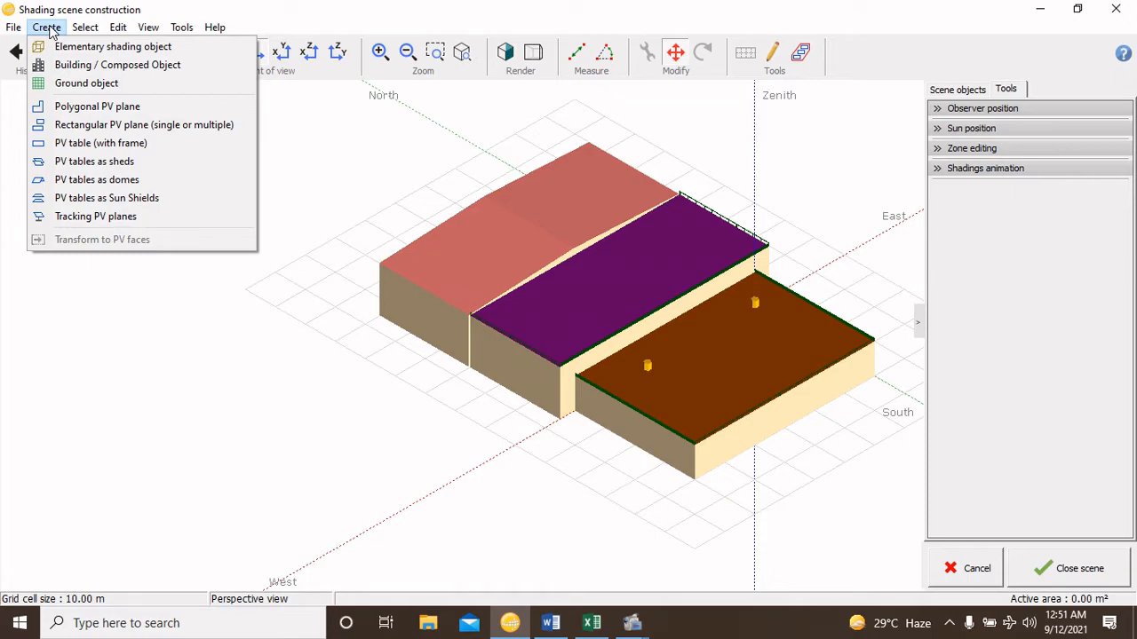
click(131, 166)
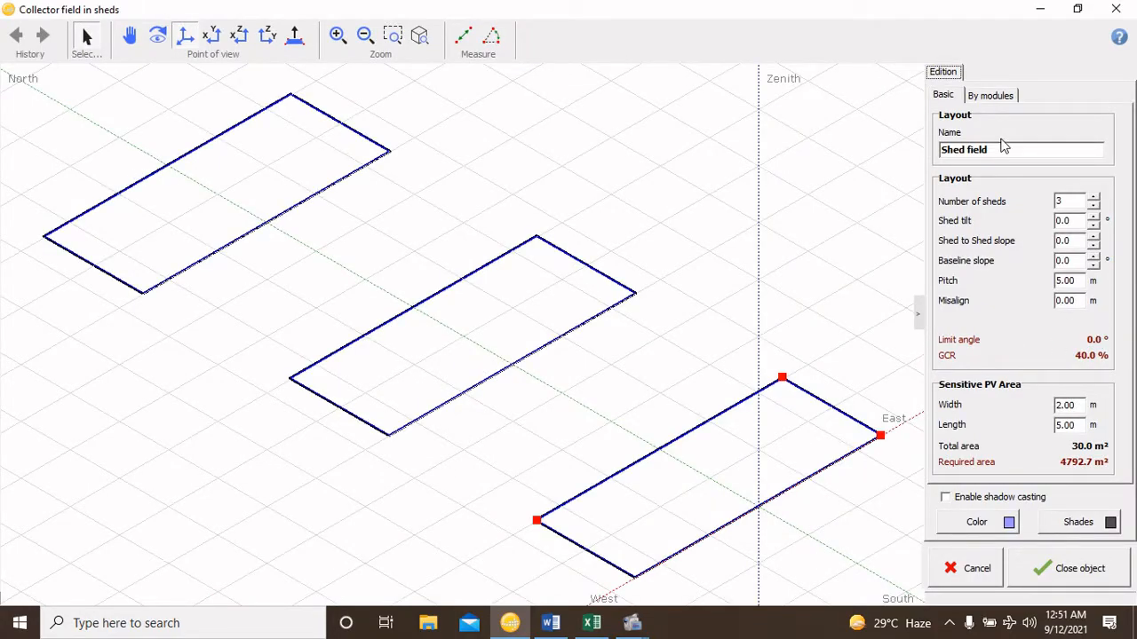
text(3)
key(BackSpace)
text(6)
click(1057, 281)
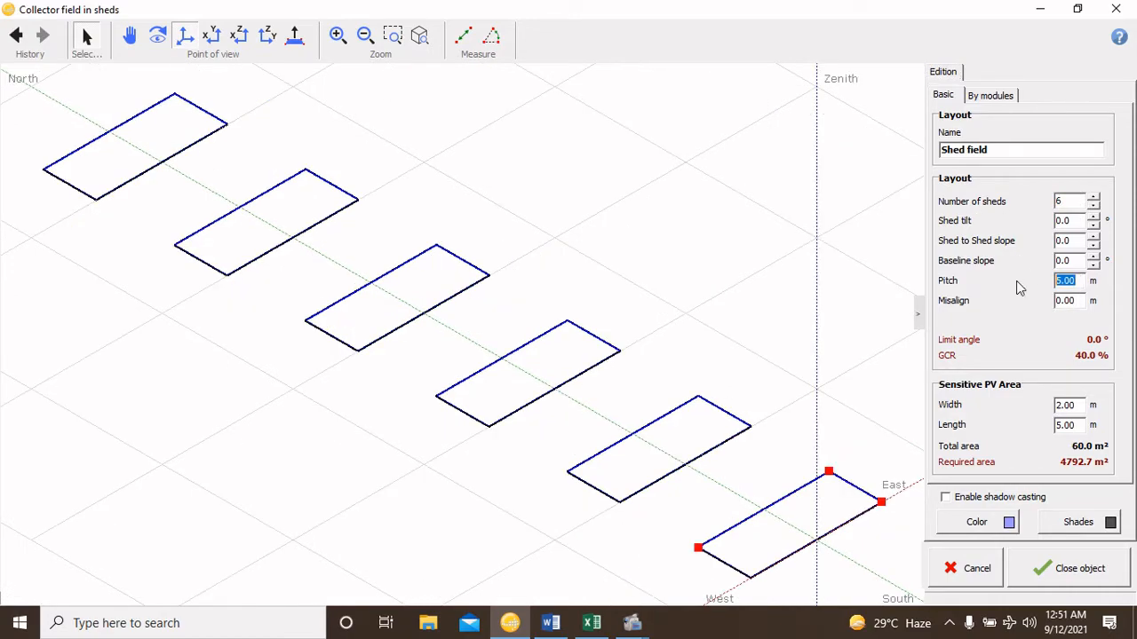
text(4.4)
key(Return)
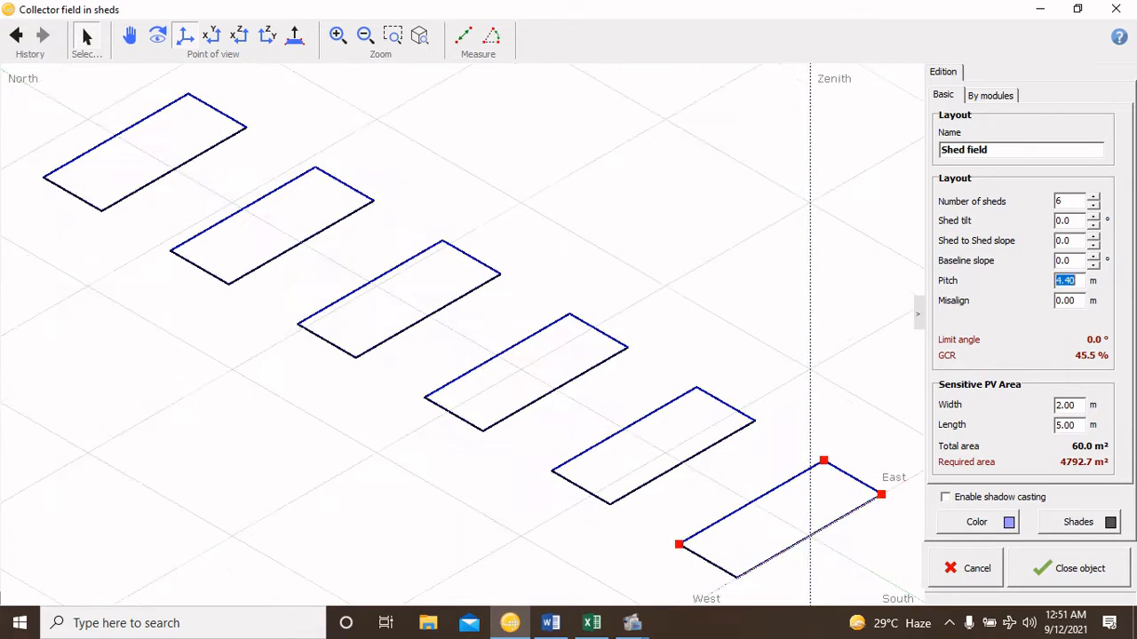
Define the sheds by portrait modules, 52 in X and 2 in Y, and fit the shed size to the modules
click(995, 99)
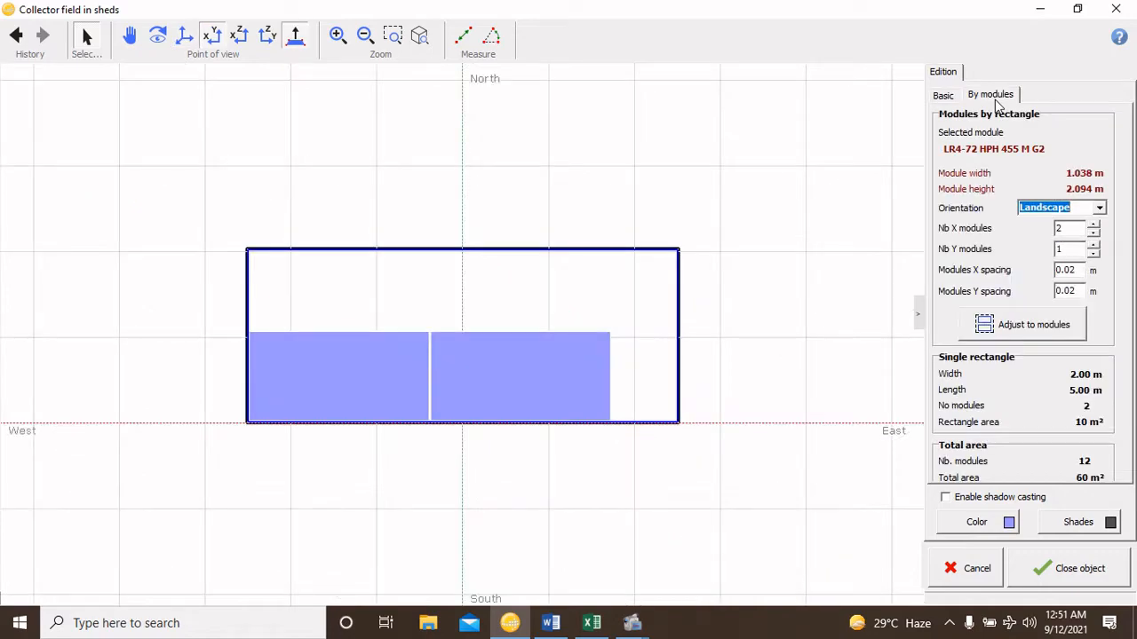
click(1099, 210)
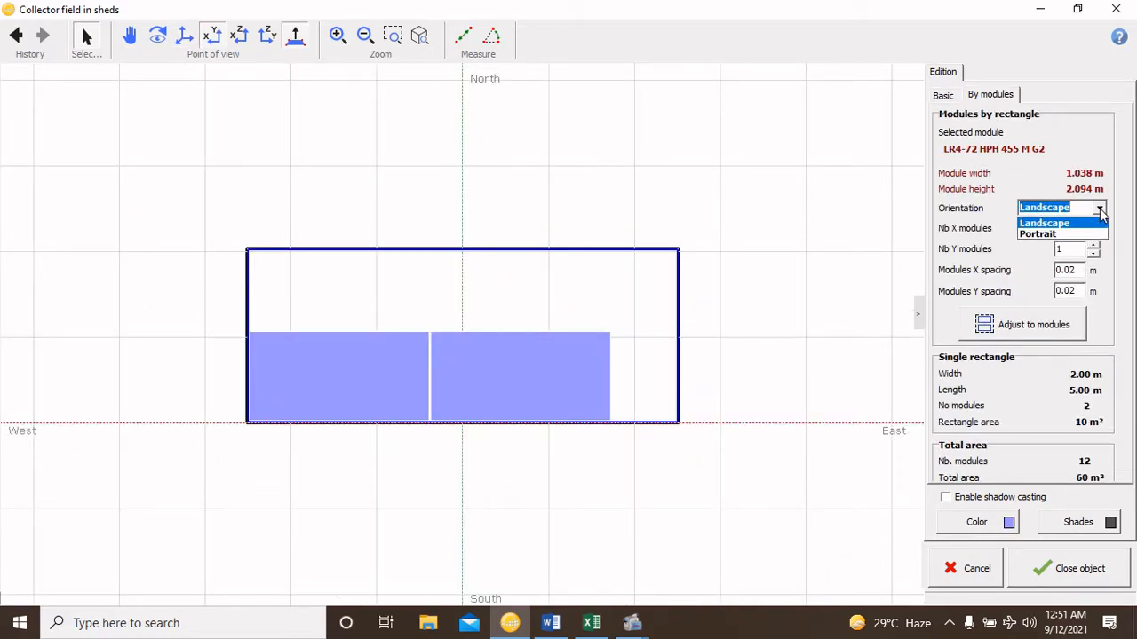
click(1058, 235)
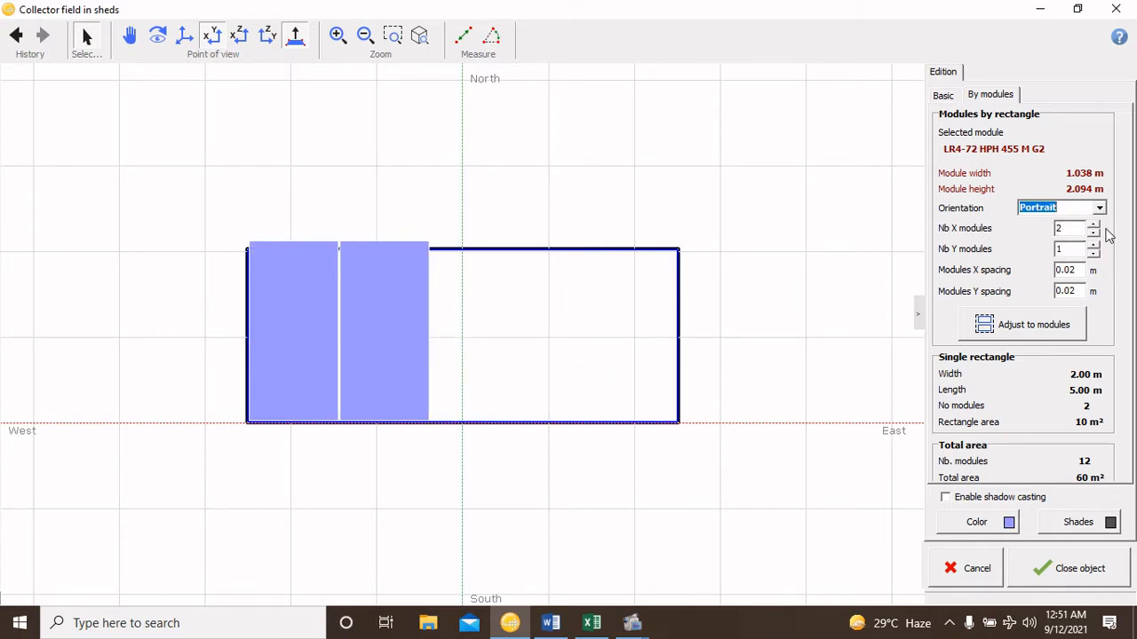
drag(1063, 230, 1045, 229)
text(52)
key(Return)
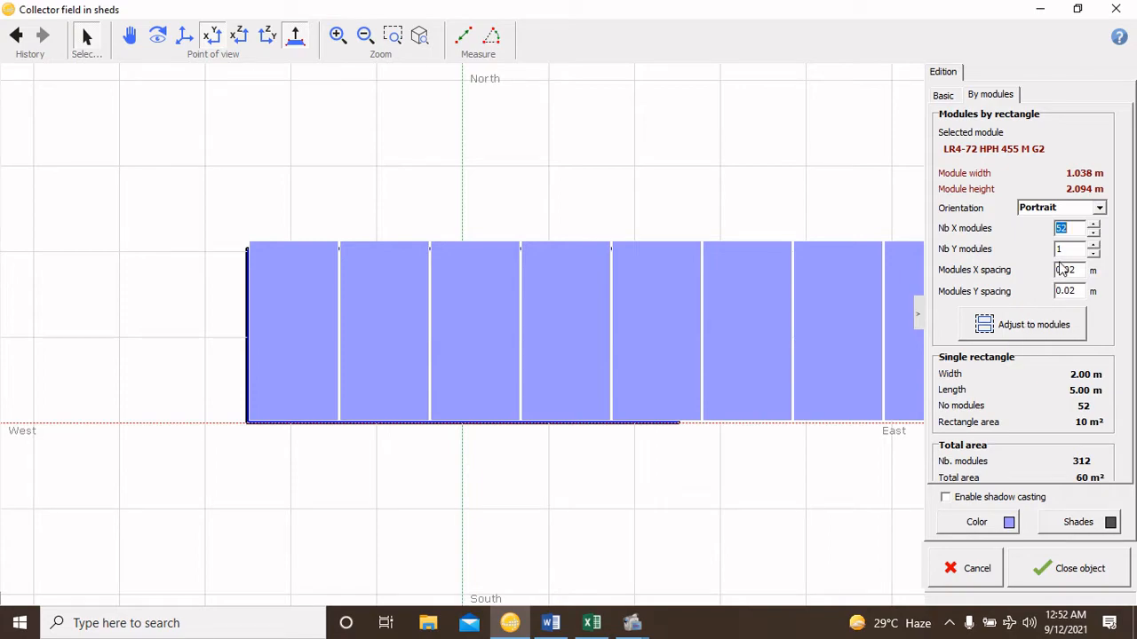
click(1095, 246)
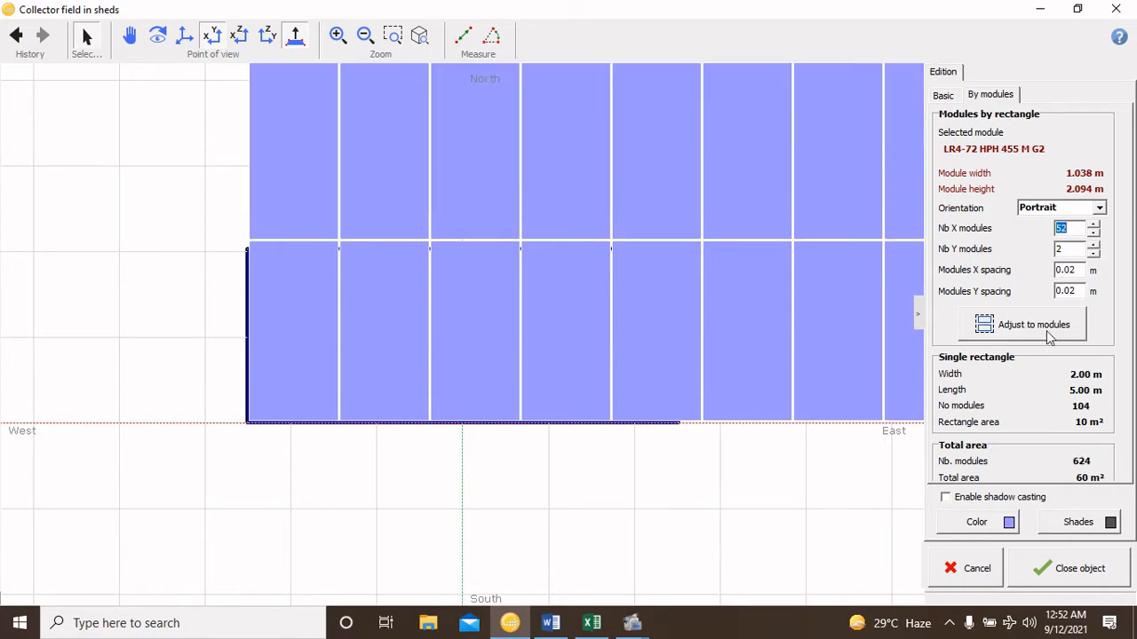
click(1009, 334)
scroll(666, 386, down, 5)
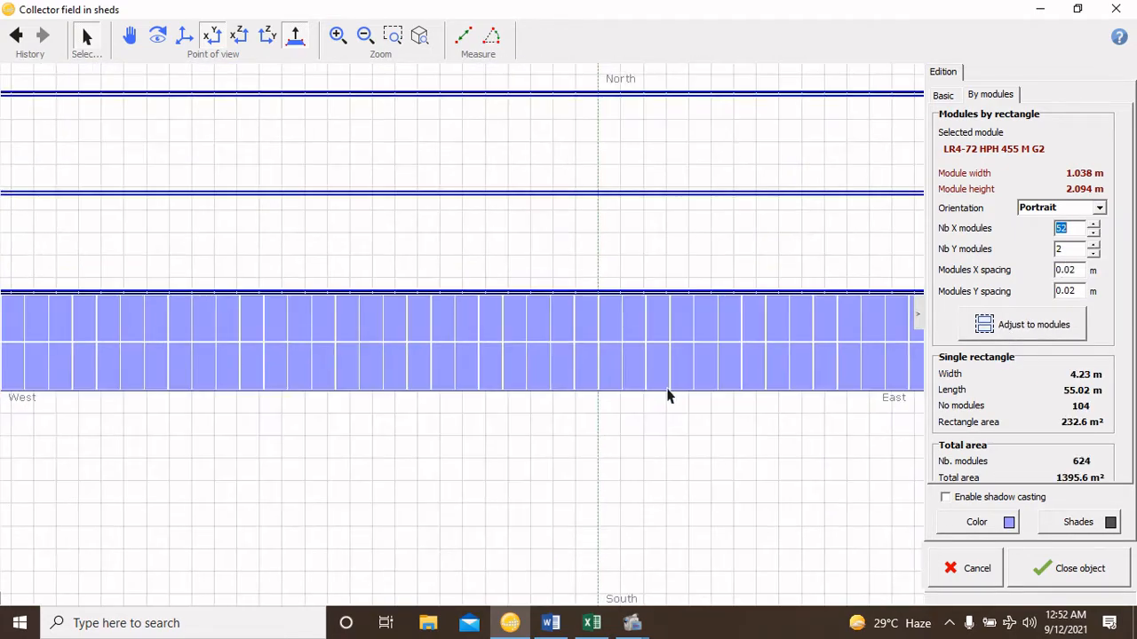
scroll(668, 399, down, 1)
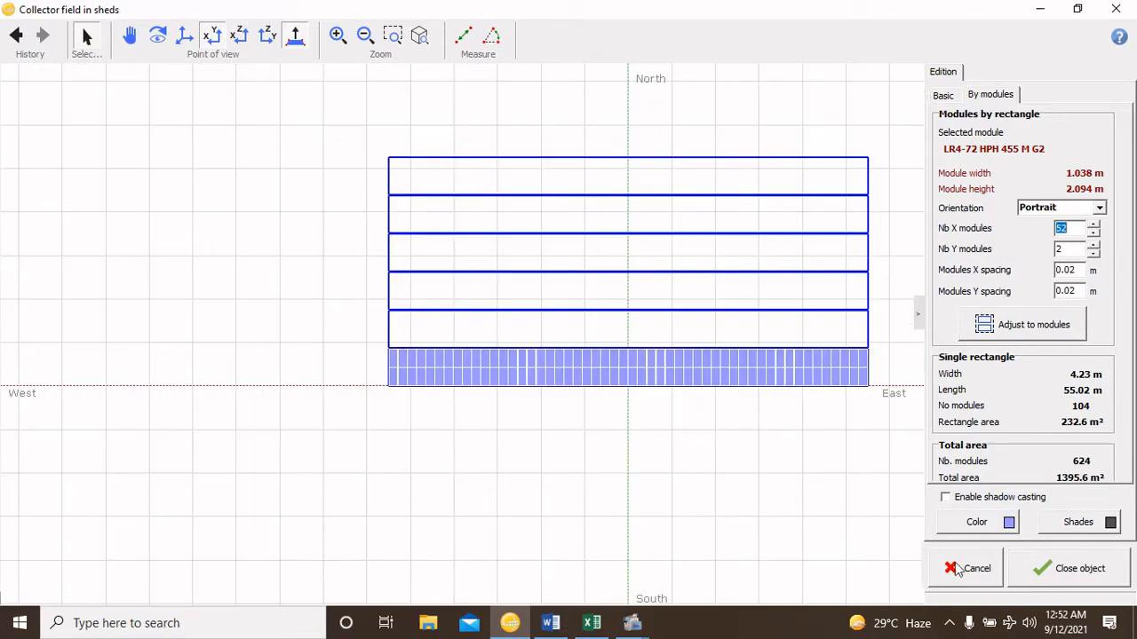
click(1068, 569)
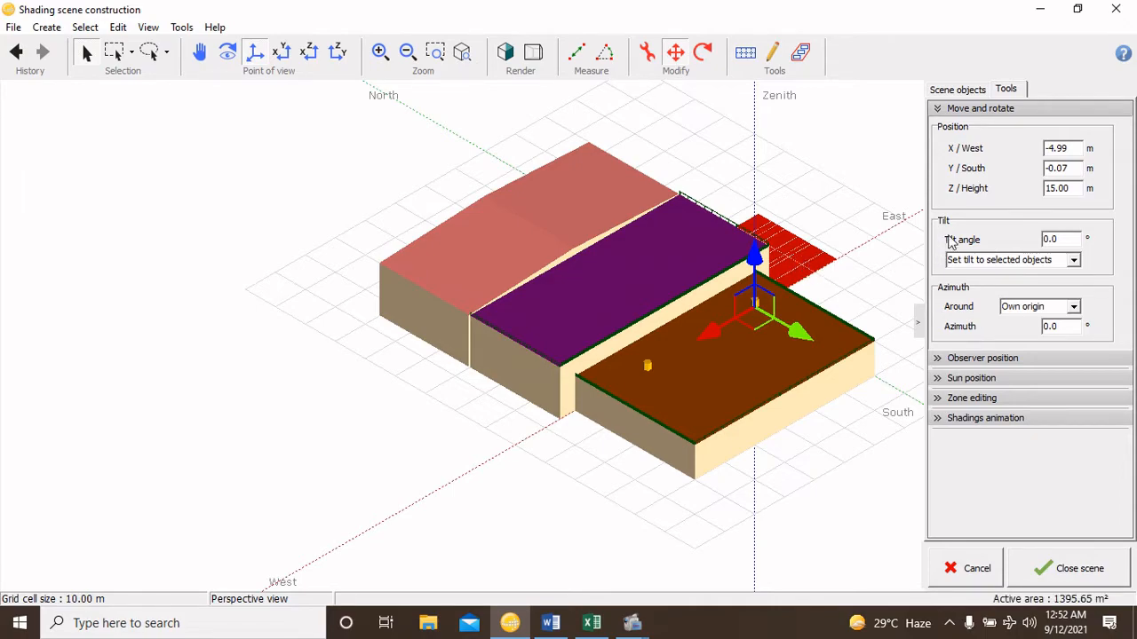
Set the shed field's height to 10.2 m and move it onto the brown roof, at about X 29.26 m and Y 38.15 m
drag(1072, 188, 1005, 197)
click(801, 279)
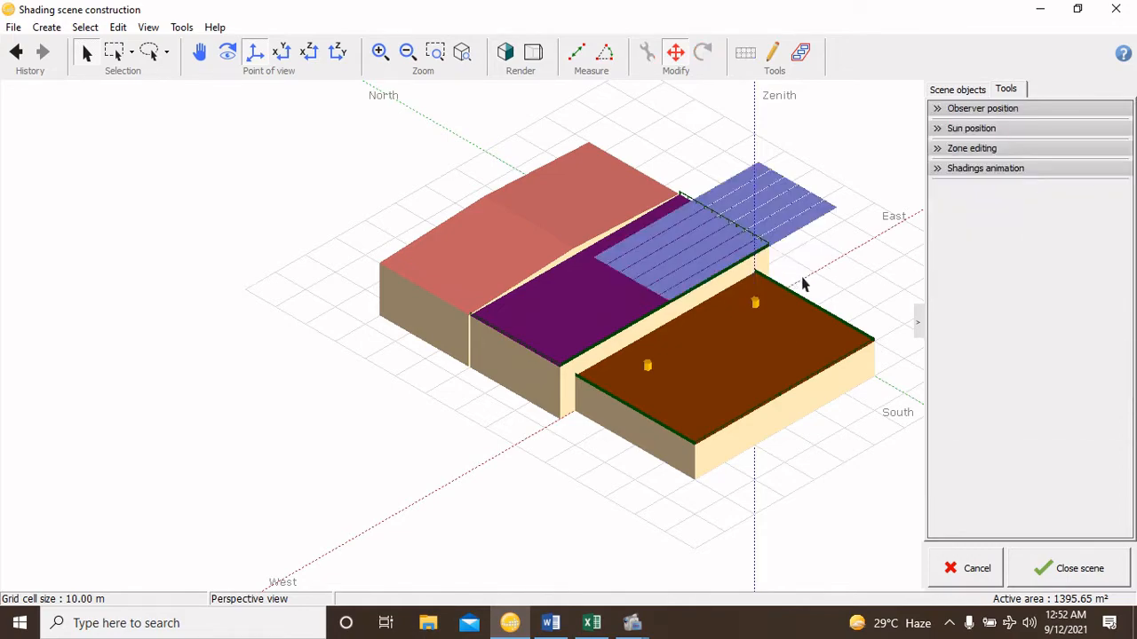
click(759, 232)
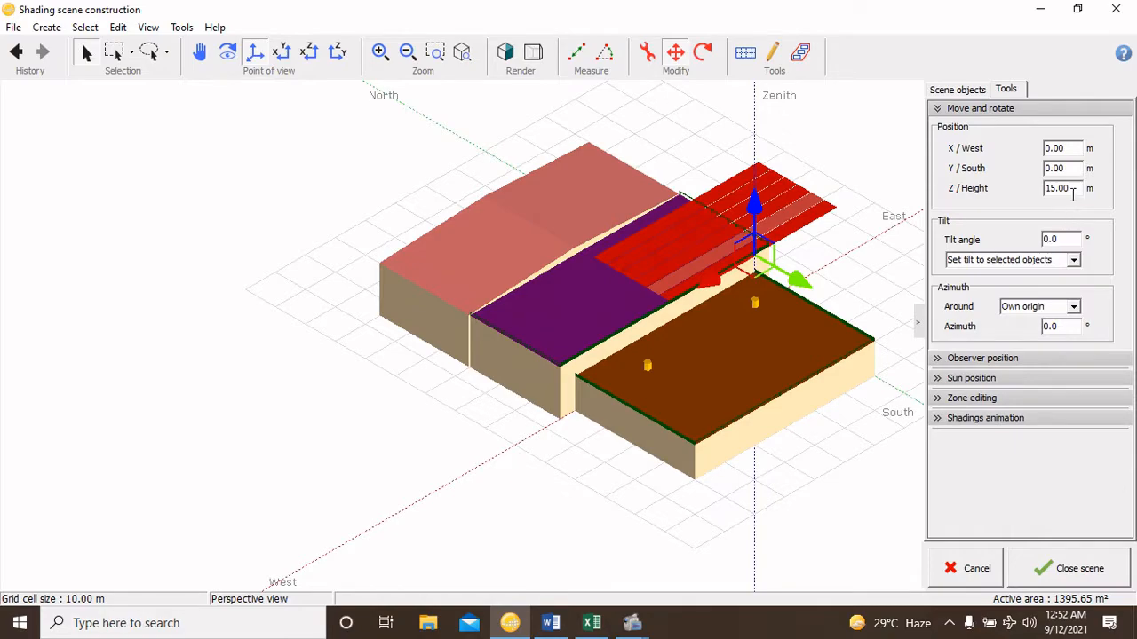
text(10.2)
key(Return)
drag(753, 272, 779, 402)
scroll(764, 414, up, 3)
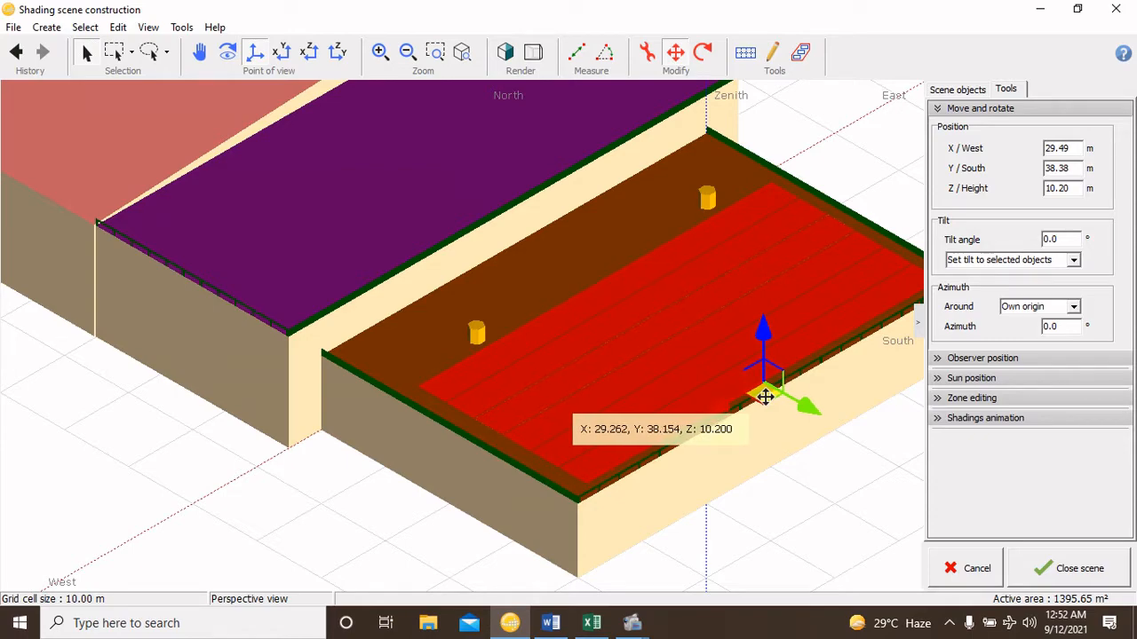
scroll(756, 393, down, 3)
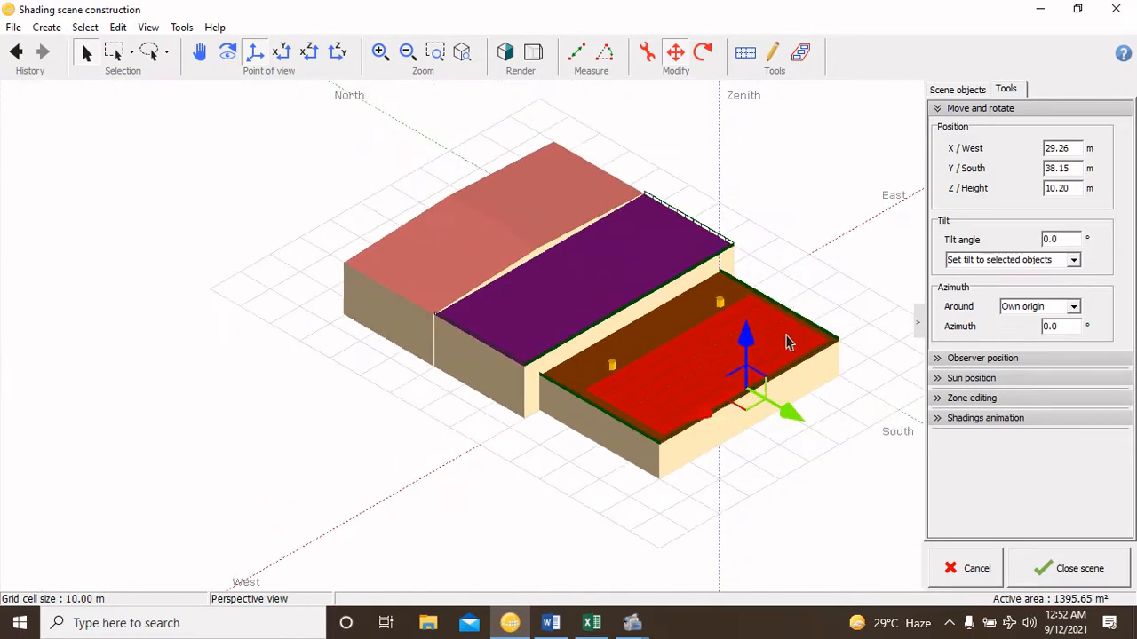
click(802, 293)
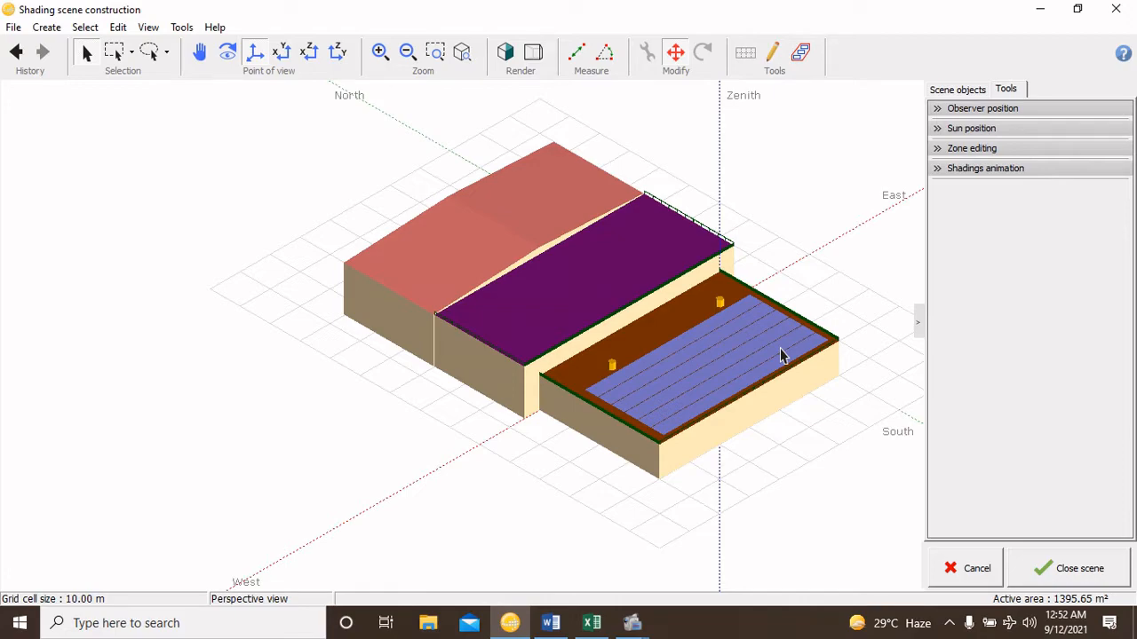
Copy the brown roof's shed field and place the copy farther north, at about X 17.24 m and Y 26.30 m
click(751, 373)
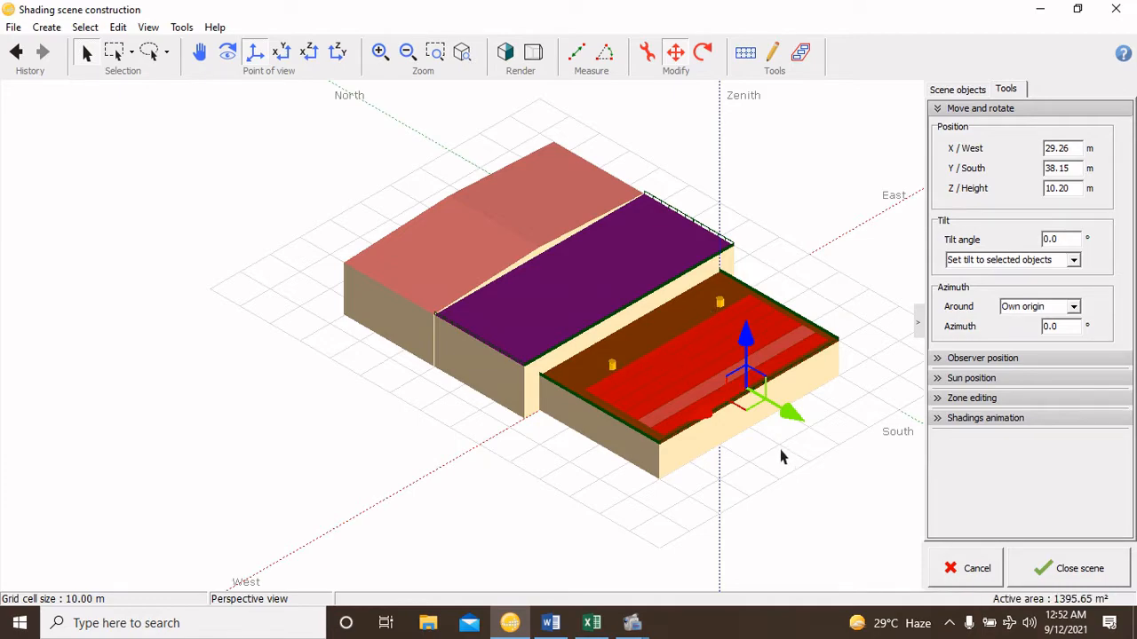
key(ctrl+v)
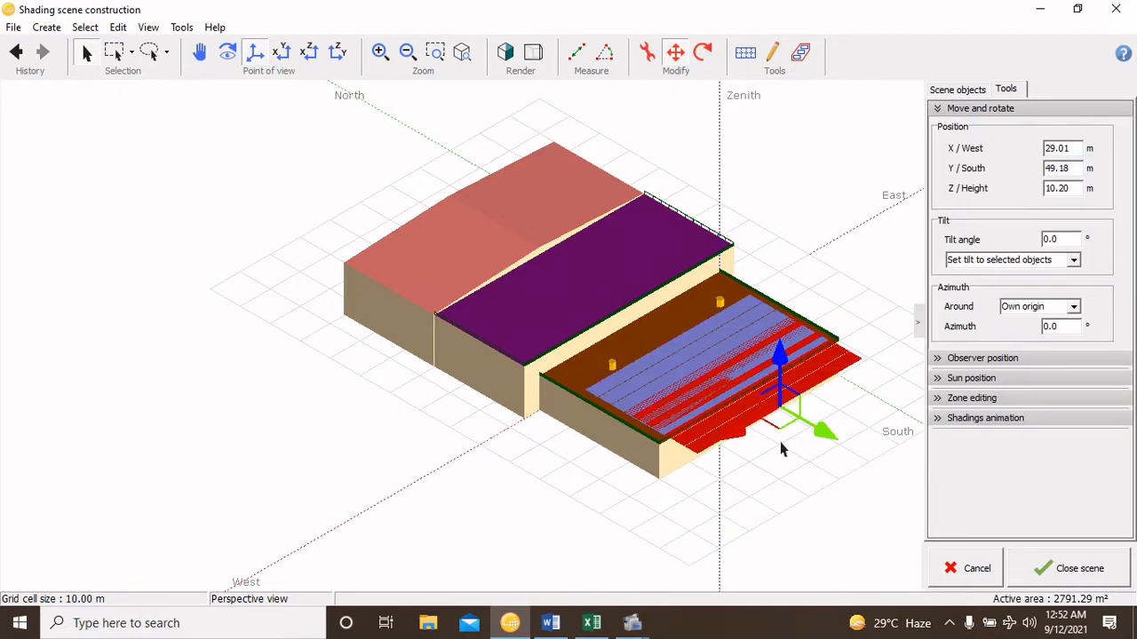
drag(772, 417, 743, 363)
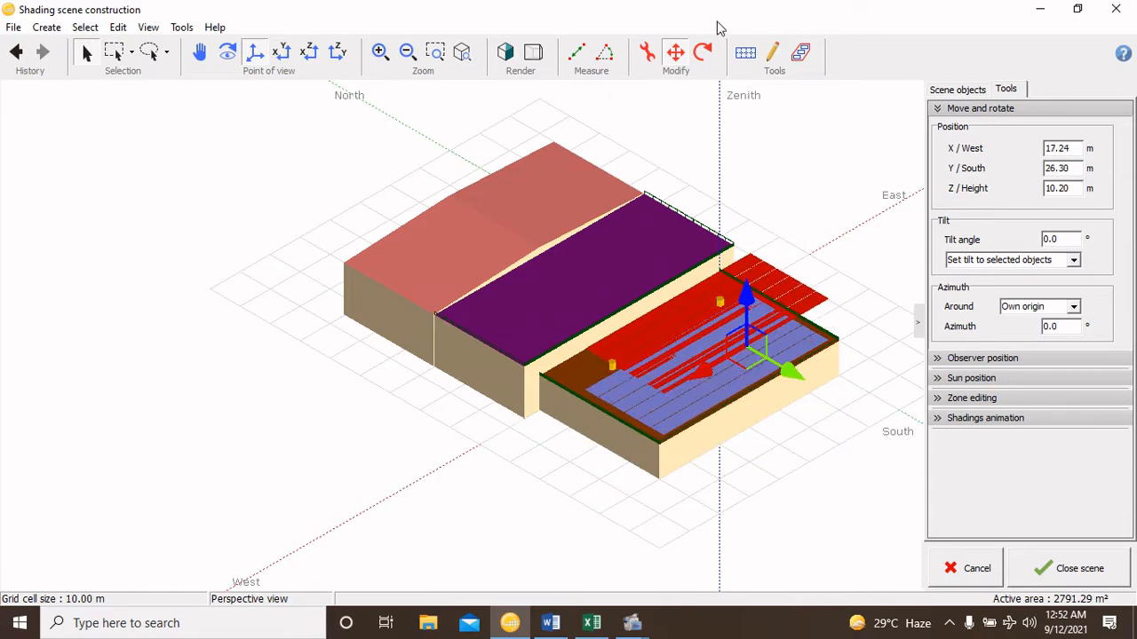
Set the copied shed field to 26 modules in X and fit its shed size to the modules
click(646, 55)
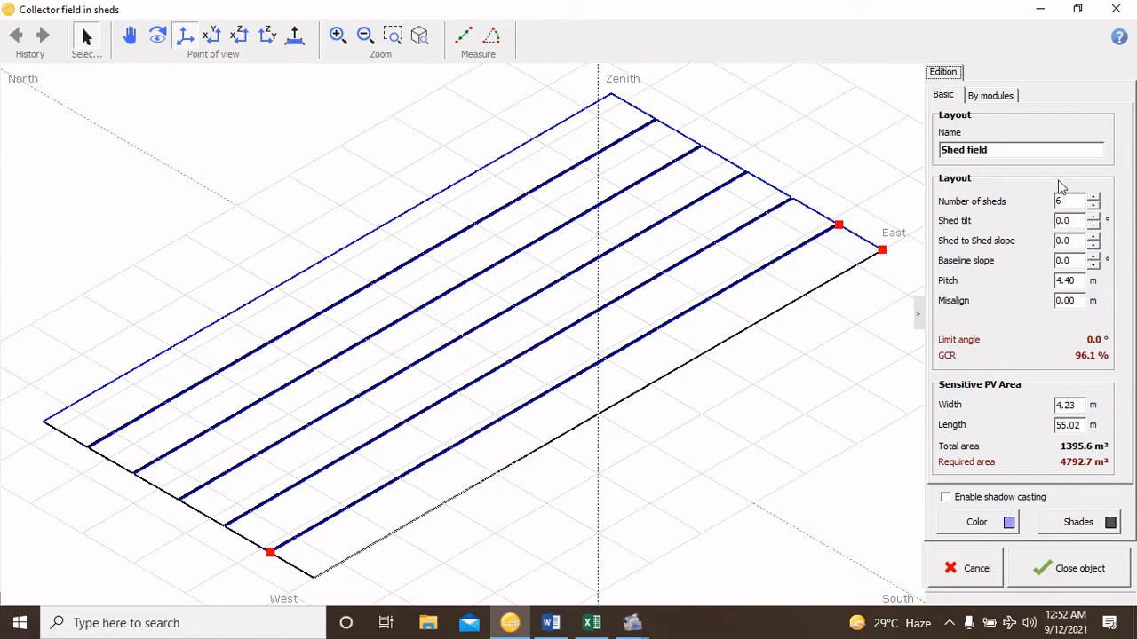
click(1001, 97)
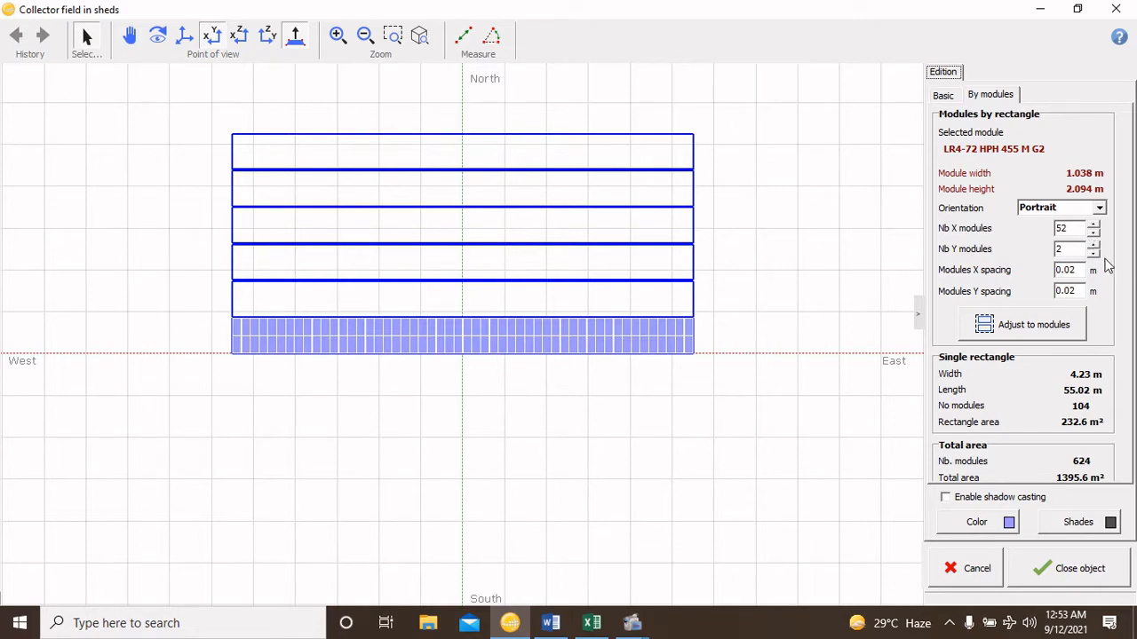
click(940, 96)
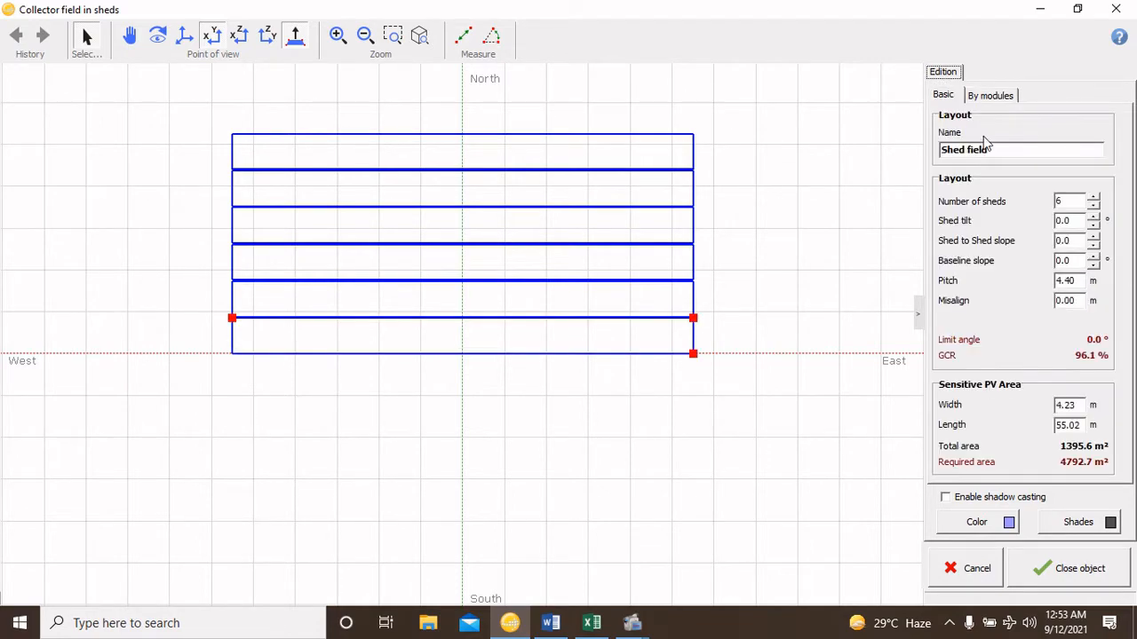
click(1093, 207)
click(990, 96)
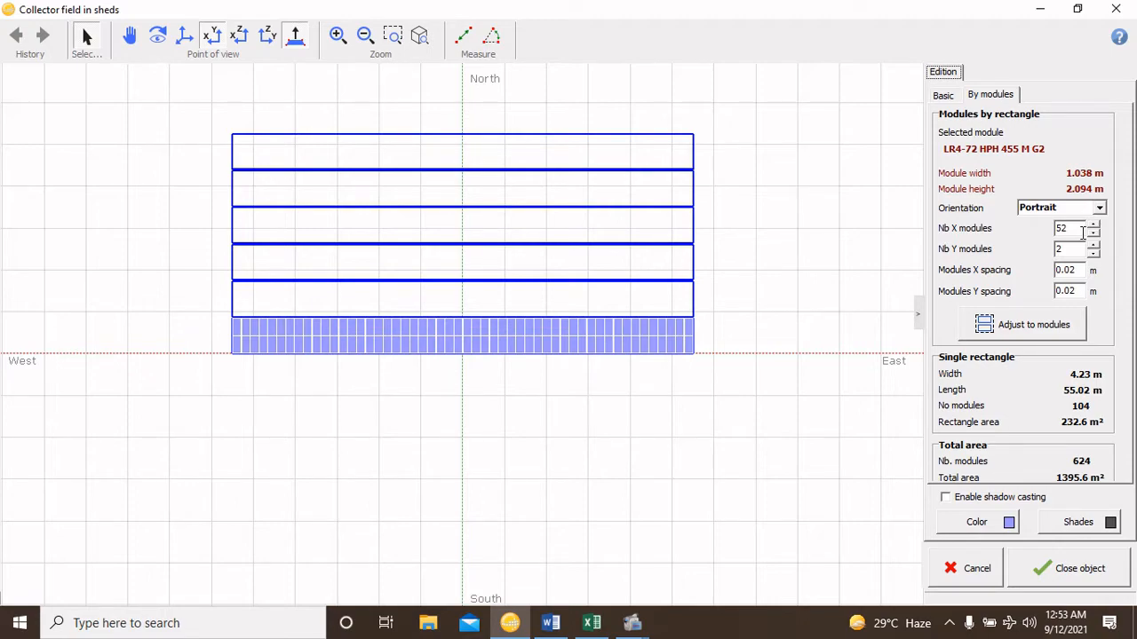
double_click(1072, 230)
text(5)
click(1022, 328)
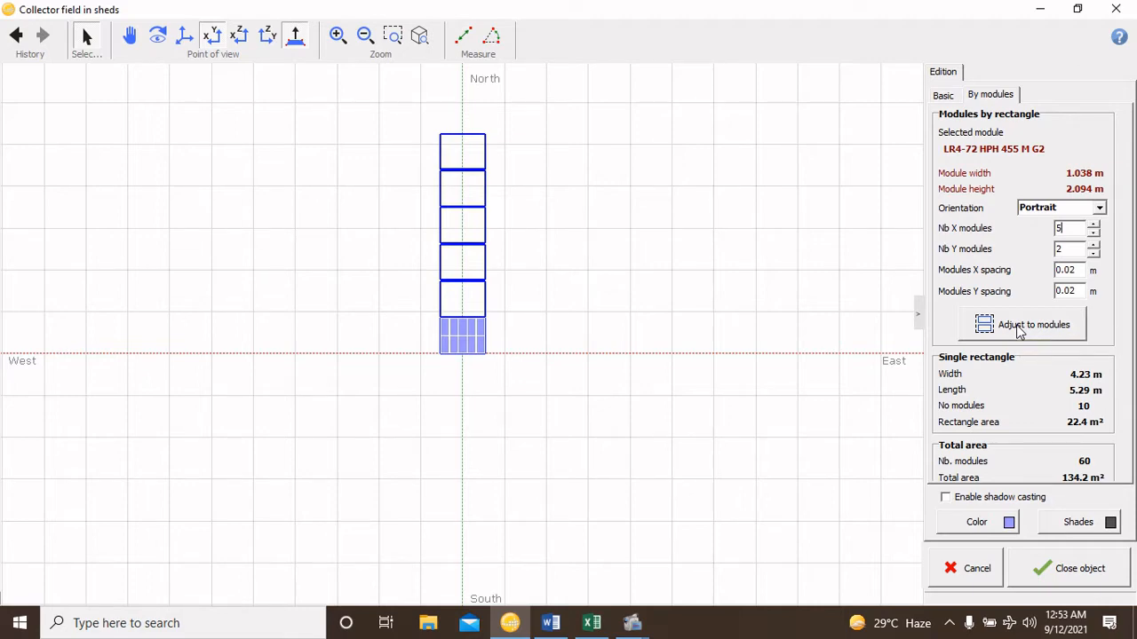
double_click(1076, 228)
text(26)
click(1015, 331)
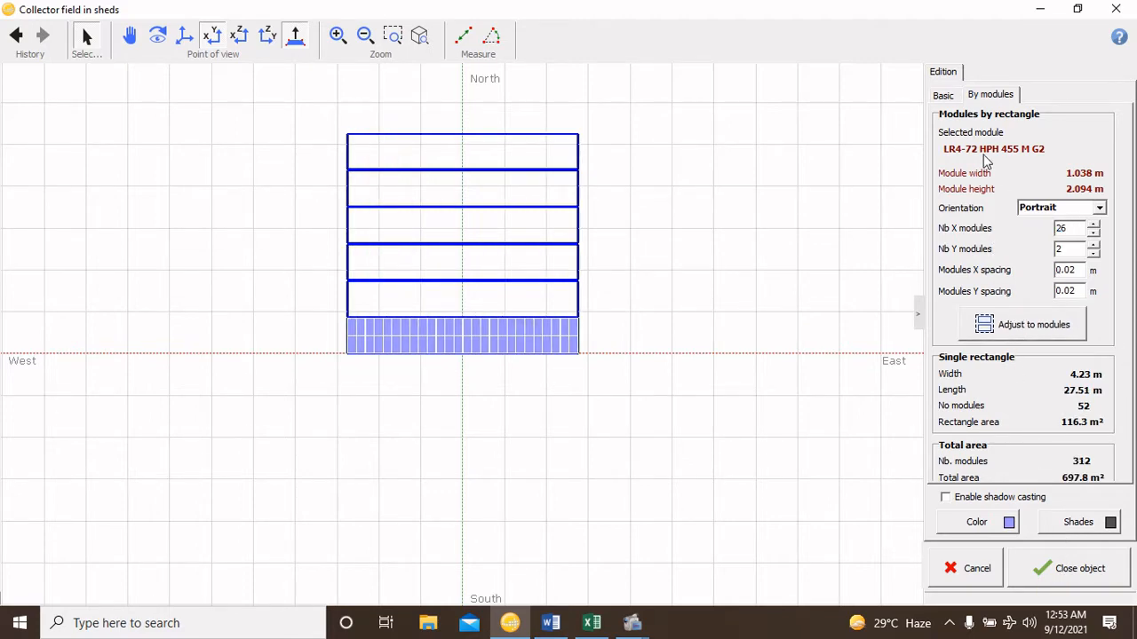
Reduce the copy to 2 sheds and move it between the rooftop prisms, at about X 26.23 m and Y 10.56 m
click(943, 95)
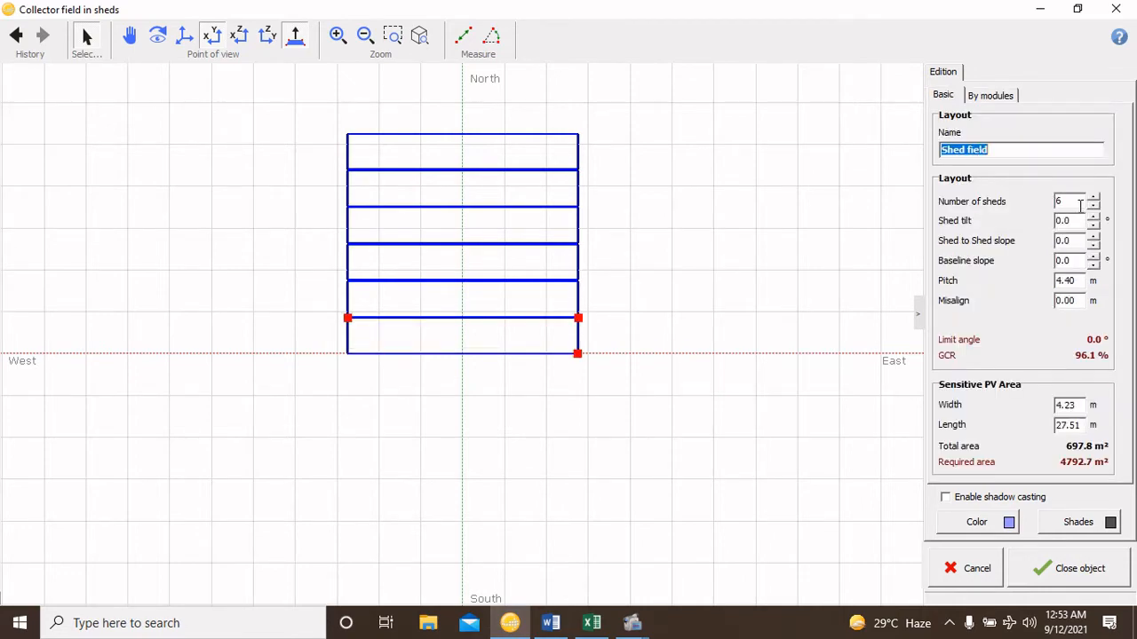
click(1060, 202)
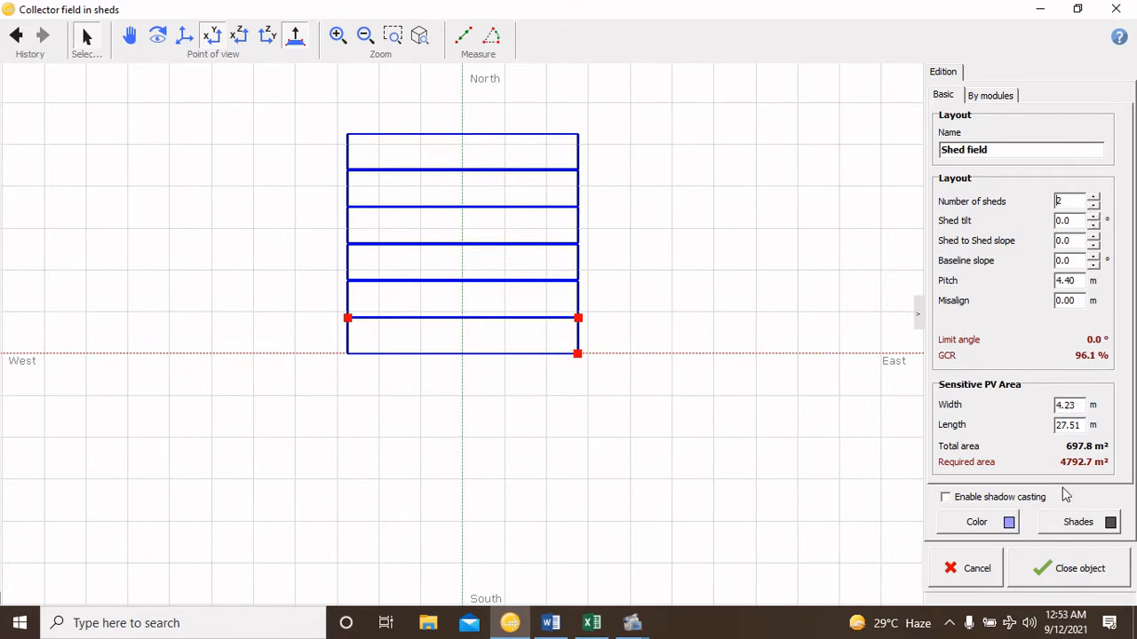
click(1062, 570)
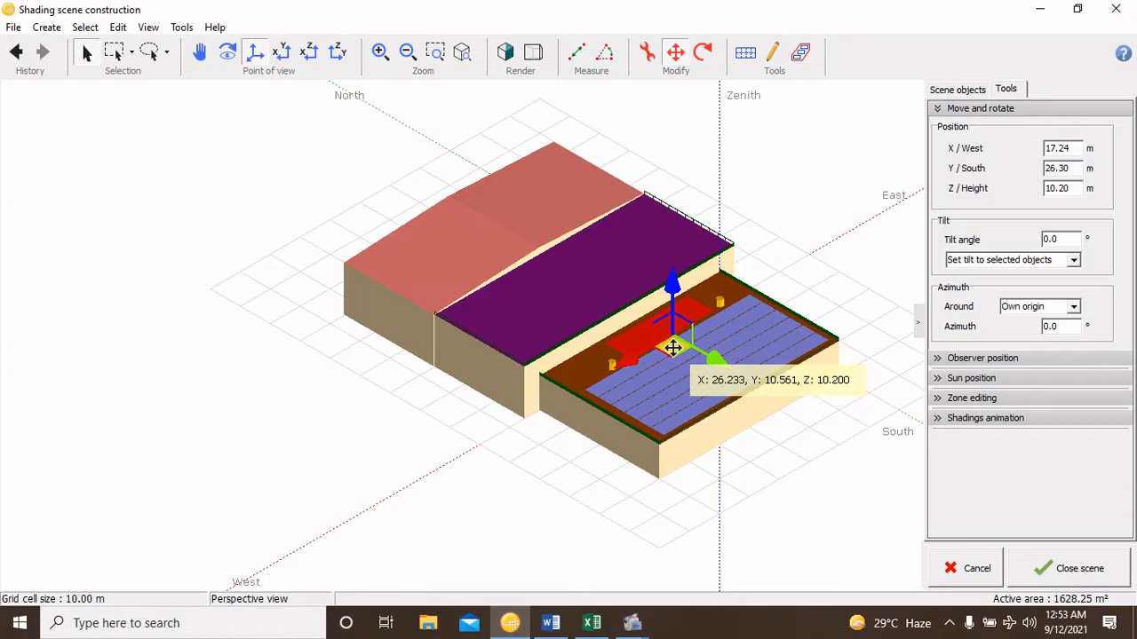
click(673, 347)
scroll(675, 342, up, 5)
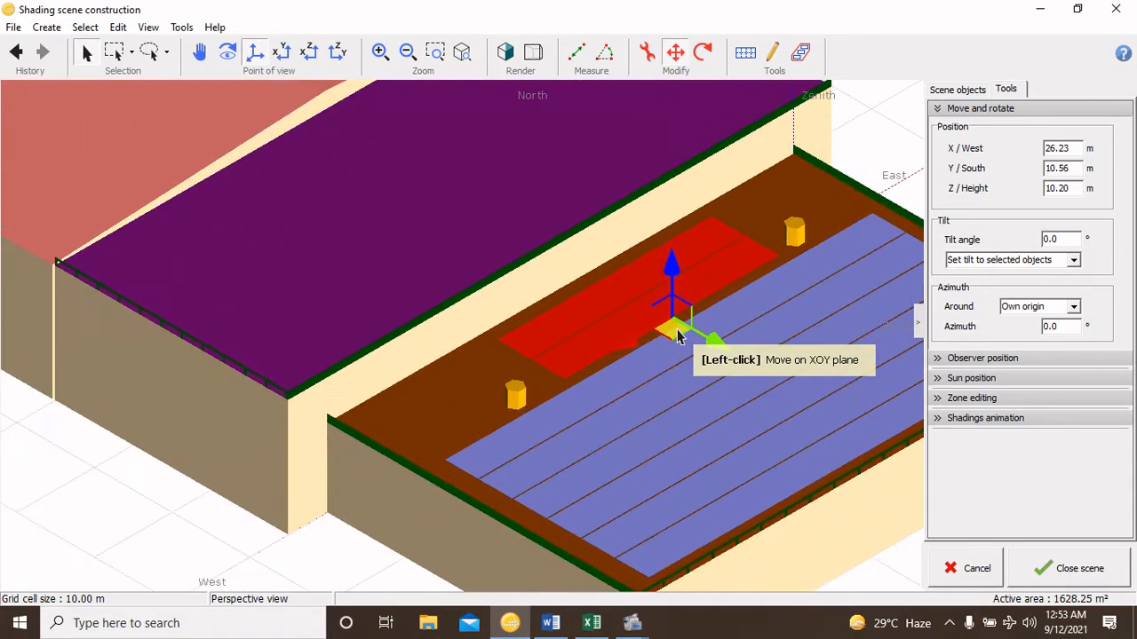
Copy the two-shed field and place the copy west of it, at about X 44.27 m and Y 10.68 m
click(591, 624)
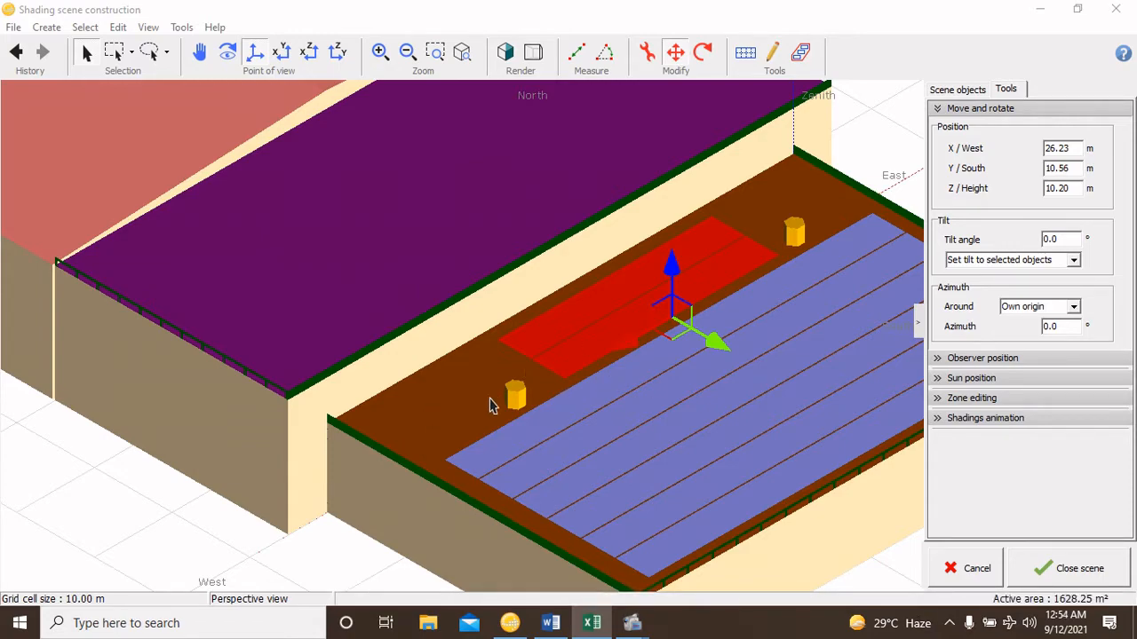
click(620, 352)
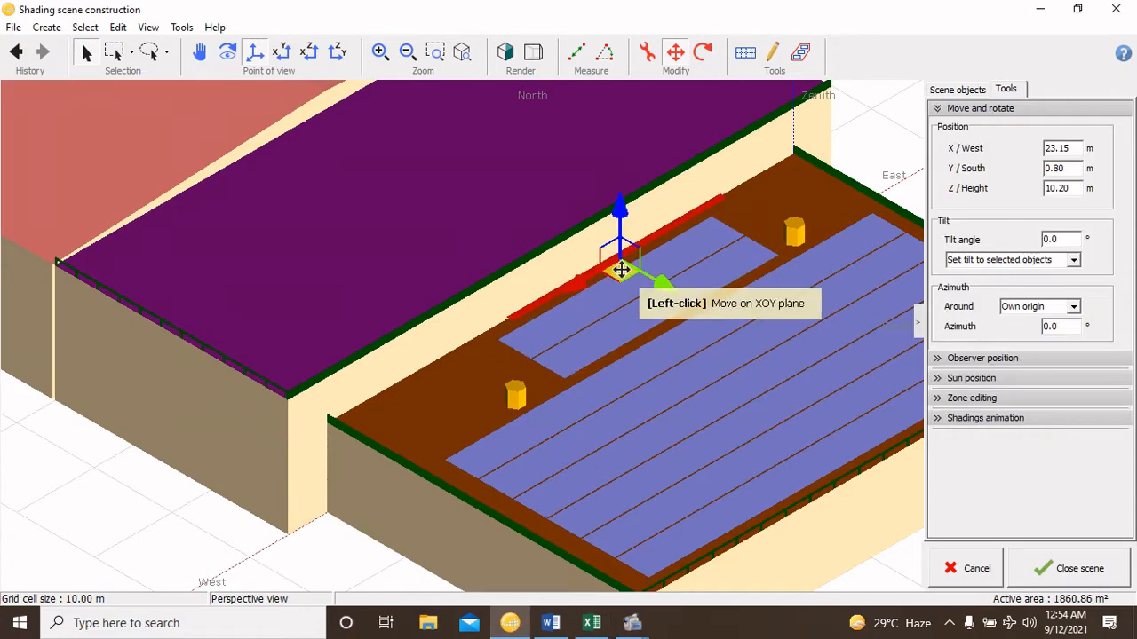
drag(619, 264, 533, 408)
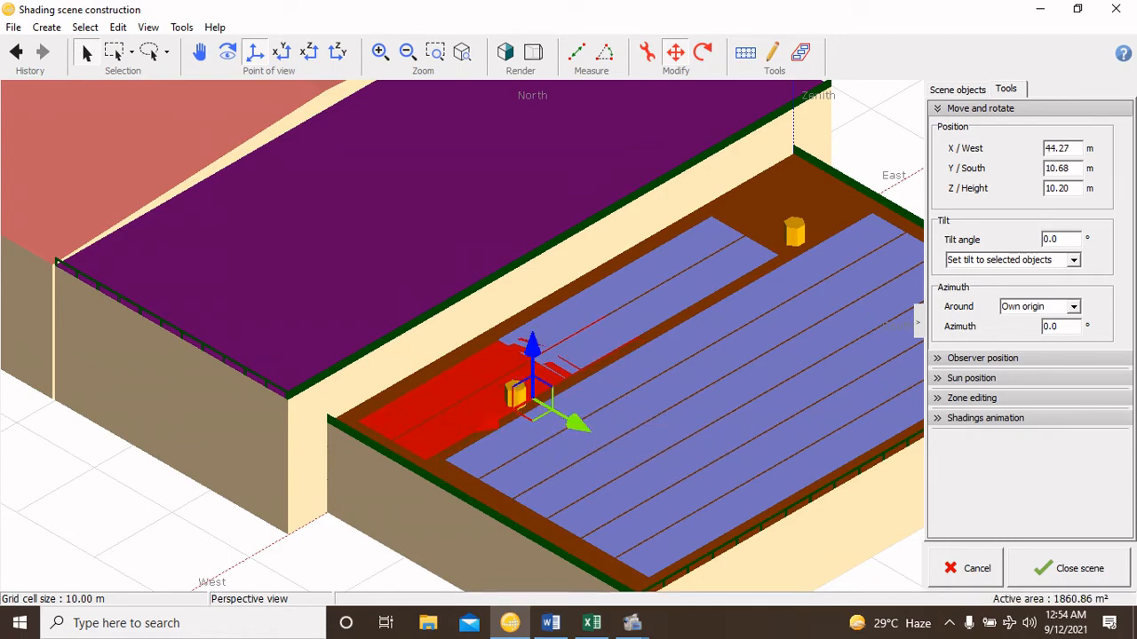
Set the western two-shed field to 12 modules in X and fit its shed size to the modules
click(639, 55)
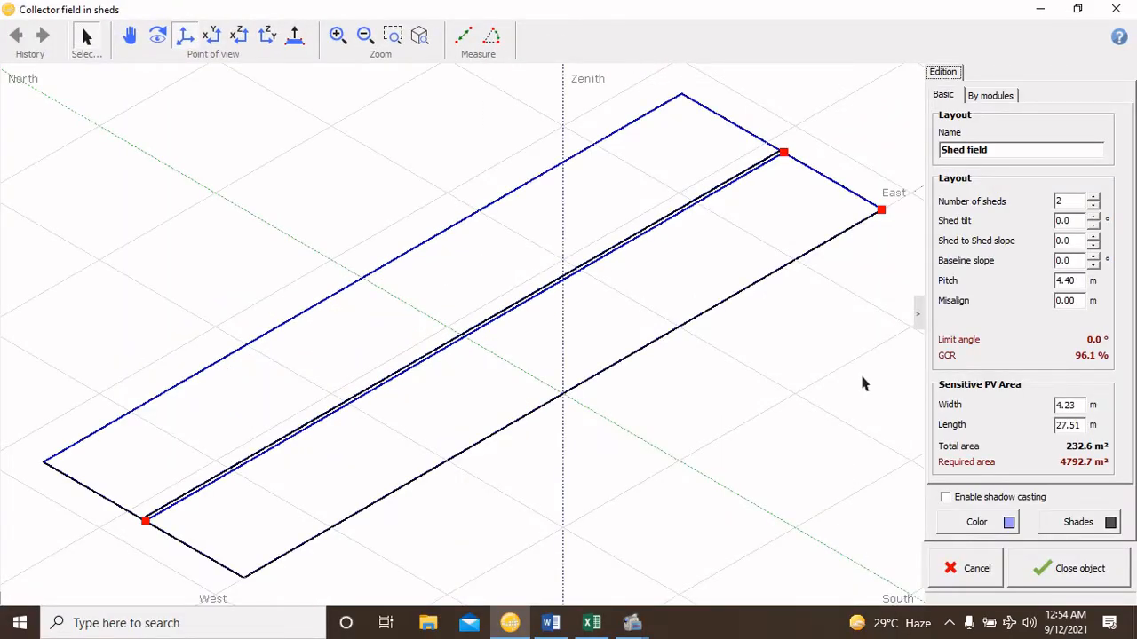
click(945, 95)
click(990, 96)
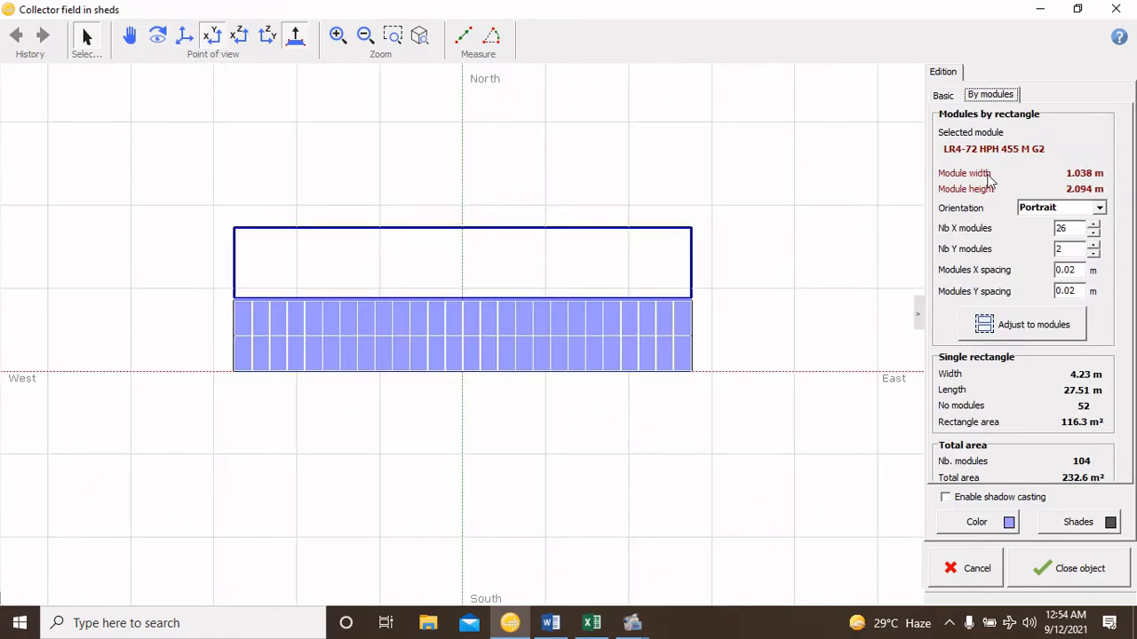
double_click(1066, 228)
text(12)
key(Tab)
click(1072, 330)
click(1075, 572)
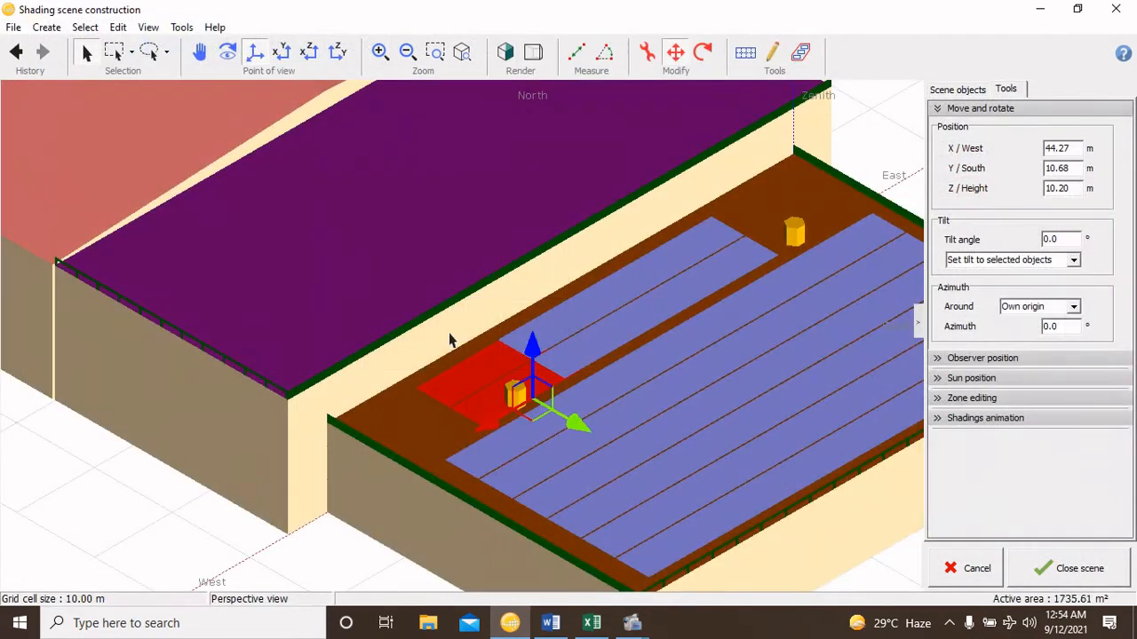
Move the 12-module-wide field west of the prism, to about X 52.48 m and Y 9.14 m, and shift that prism slightly east
drag(531, 404, 454, 438)
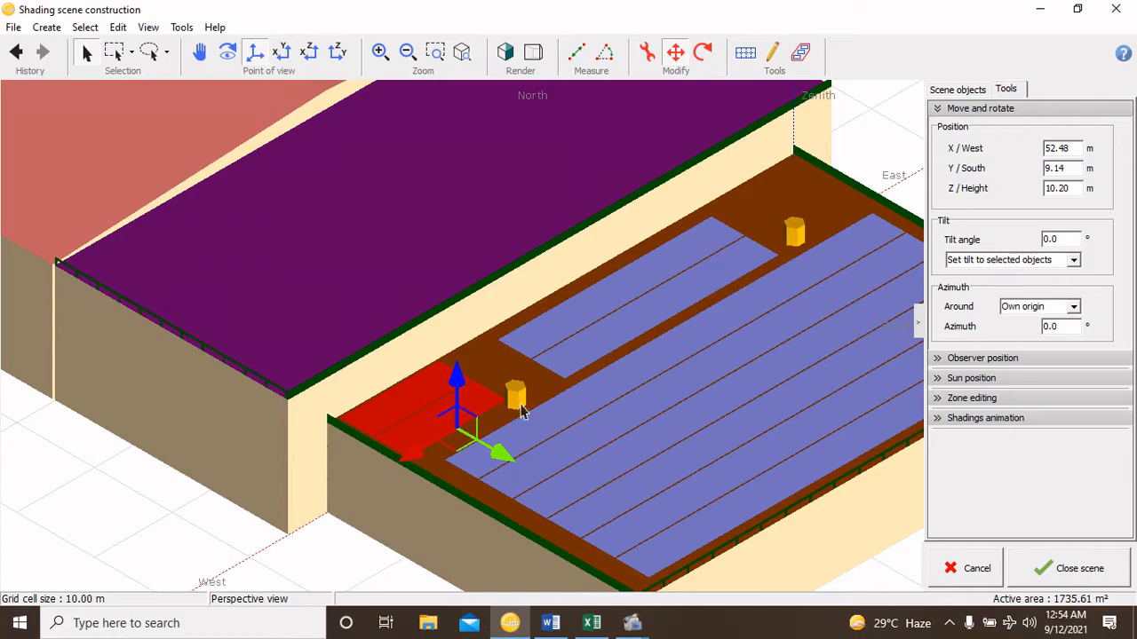
click(516, 398)
drag(516, 504, 530, 484)
Nudge the small western shed field slightly away from the handrails at the brown roof's northwest corner and deselect it
click(453, 422)
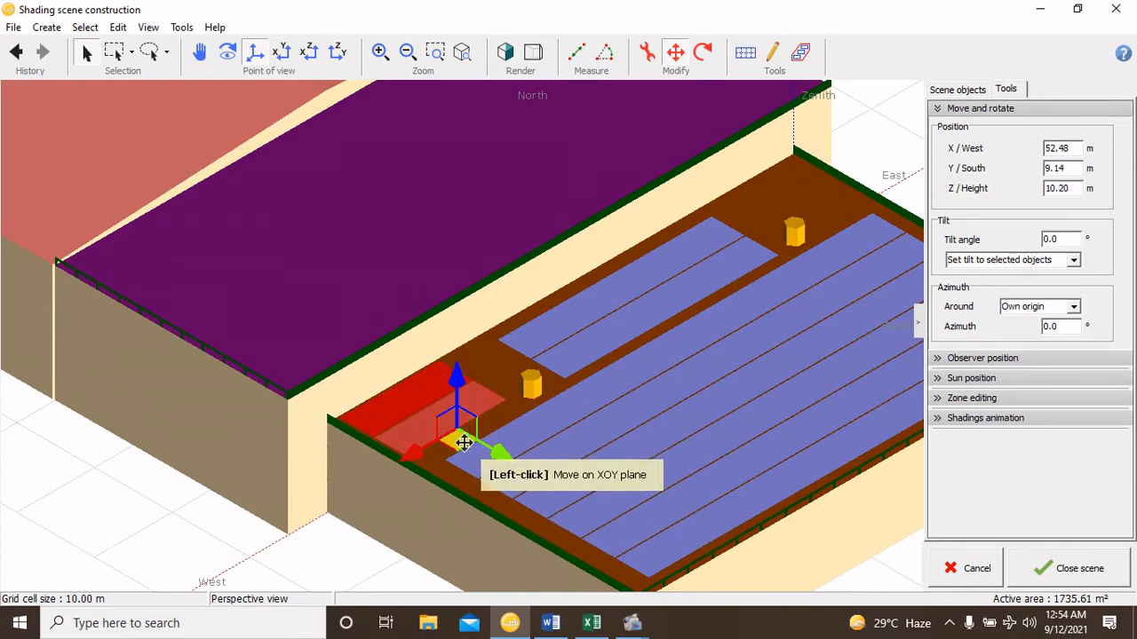
drag(465, 436, 475, 444)
scroll(578, 412, down, 4)
click(756, 241)
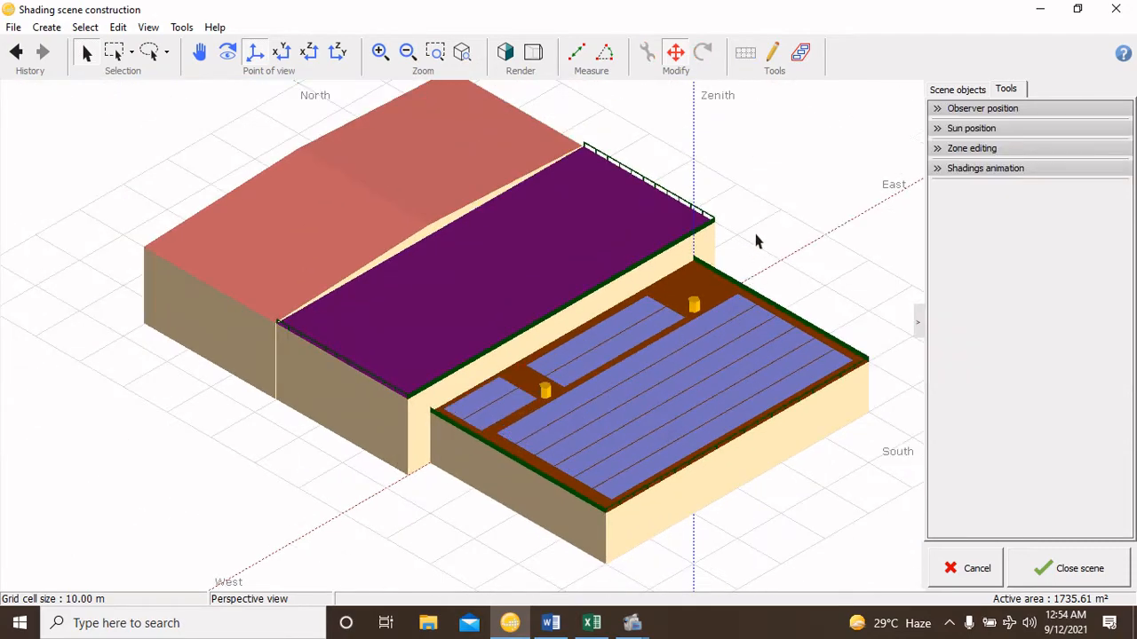
Create a framed PV table of 5 by 2 modules in portrait orientation and fit its size to the modules
scroll(745, 266, up, 4)
scroll(622, 318, up, 2)
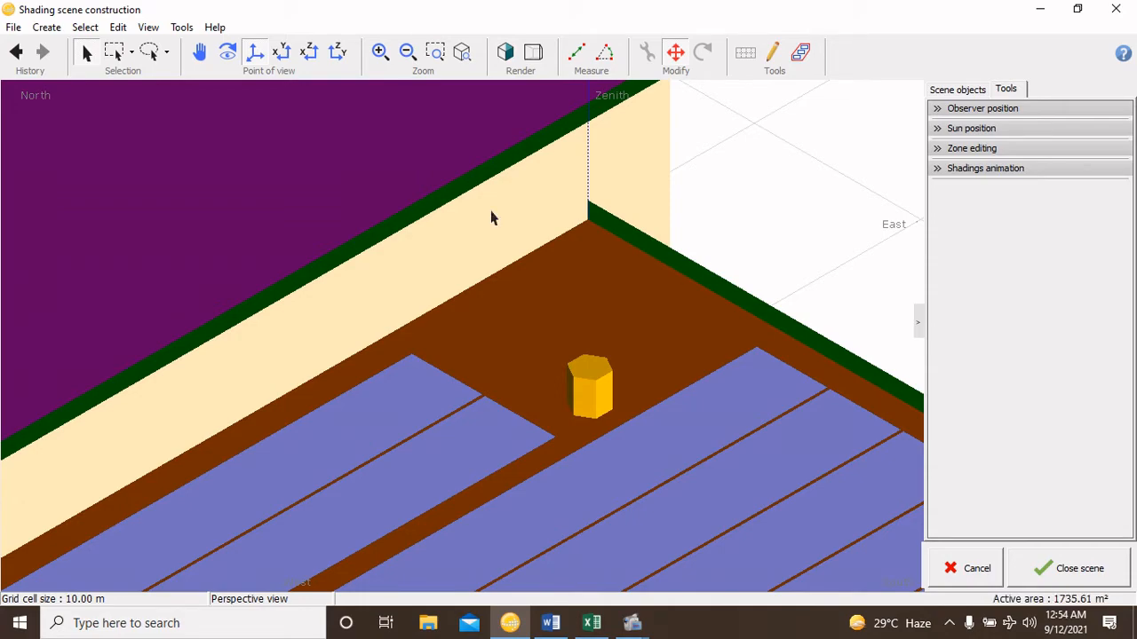
click(53, 28)
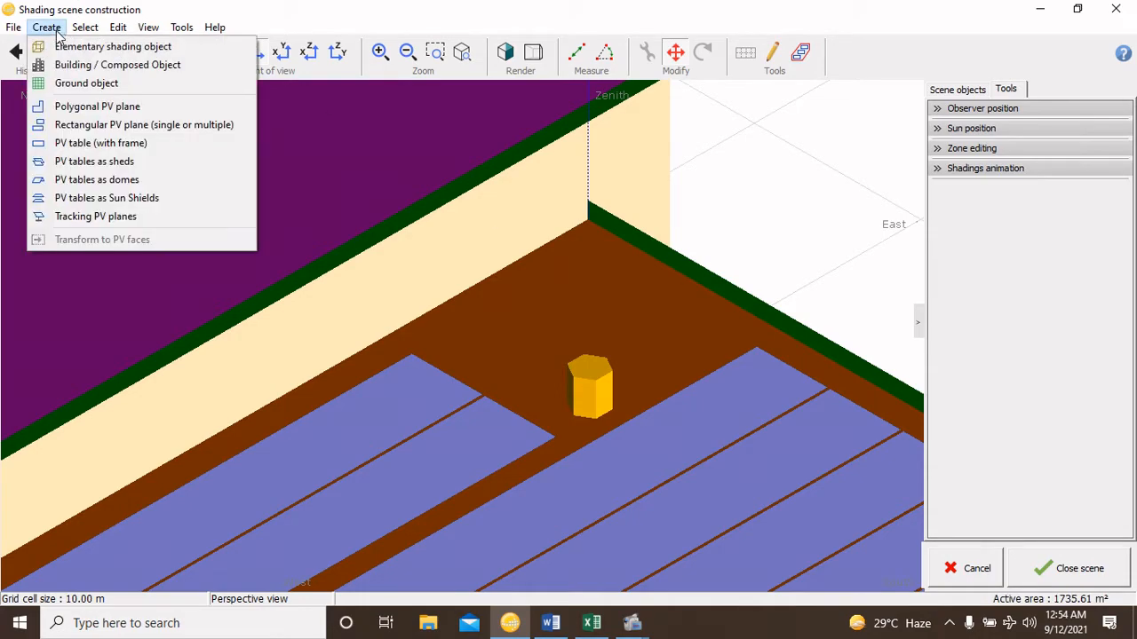
click(108, 151)
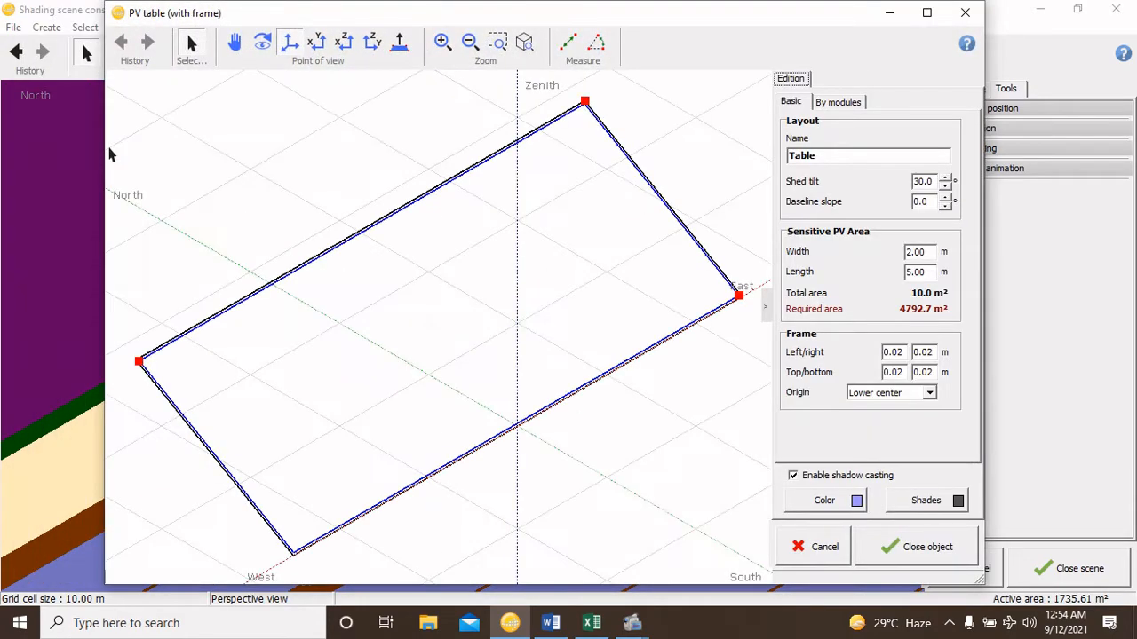
click(804, 105)
click(835, 103)
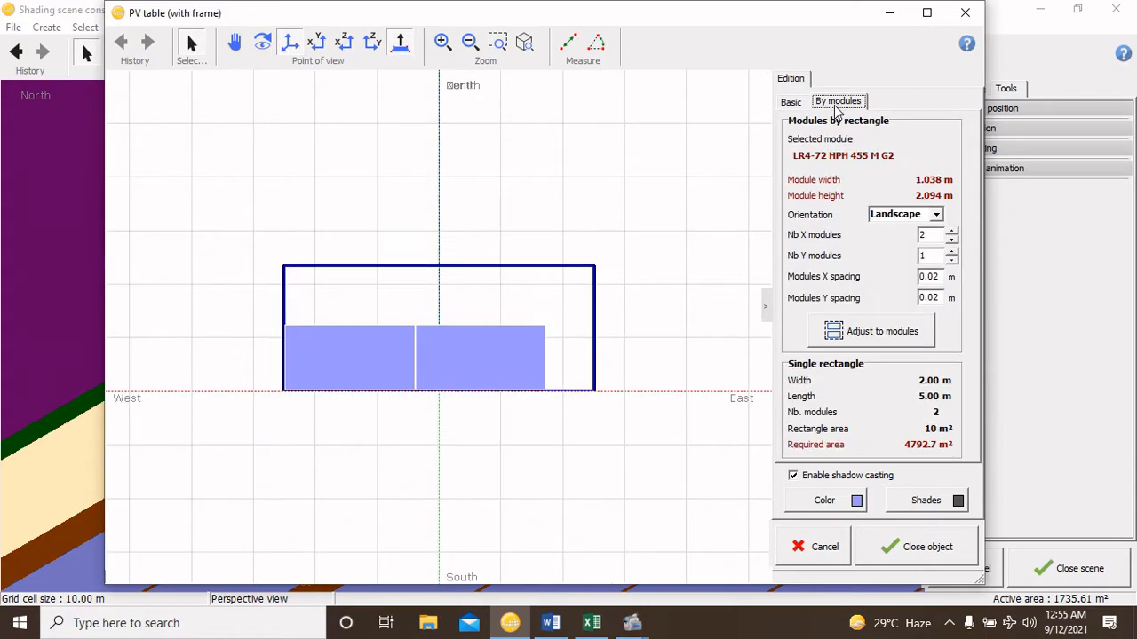
double_click(931, 236)
text(5)
click(938, 214)
click(905, 237)
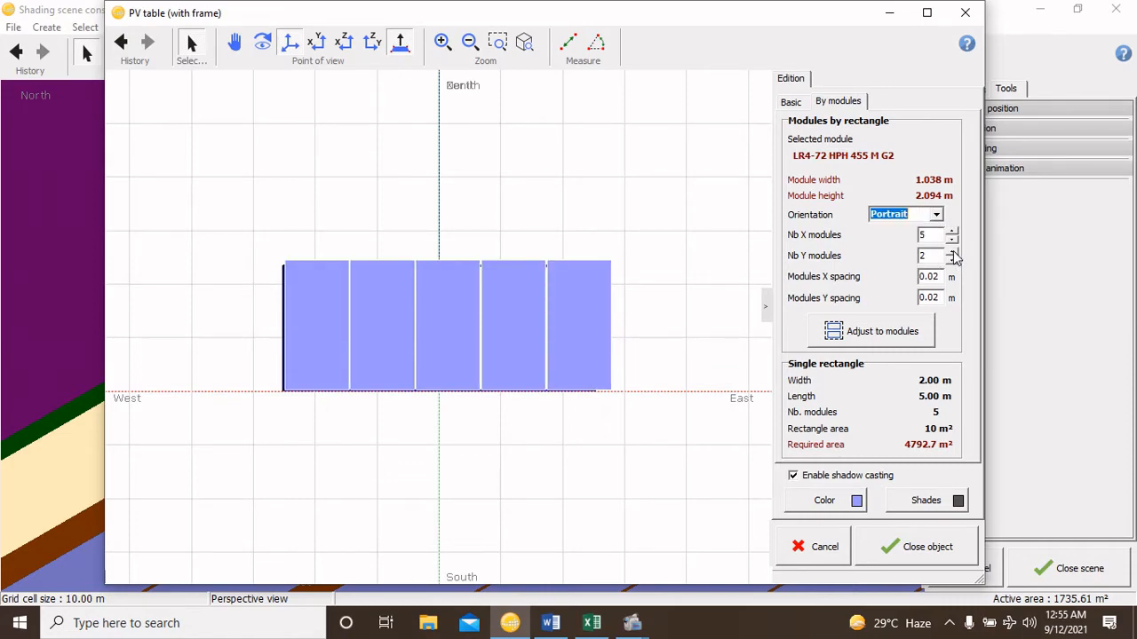
click(915, 334)
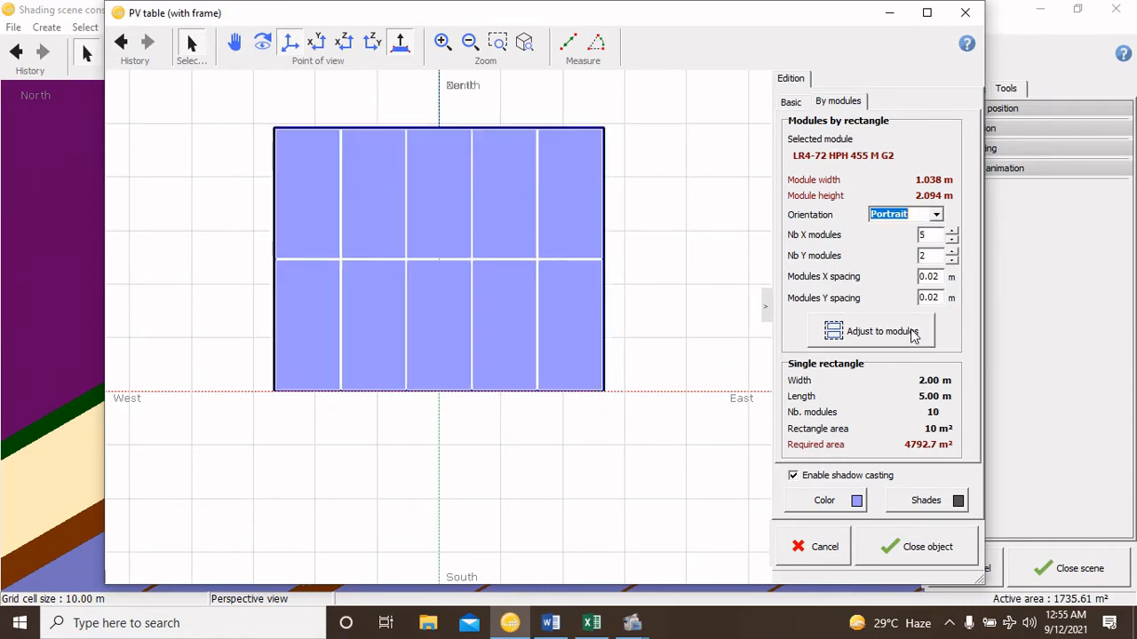
click(906, 557)
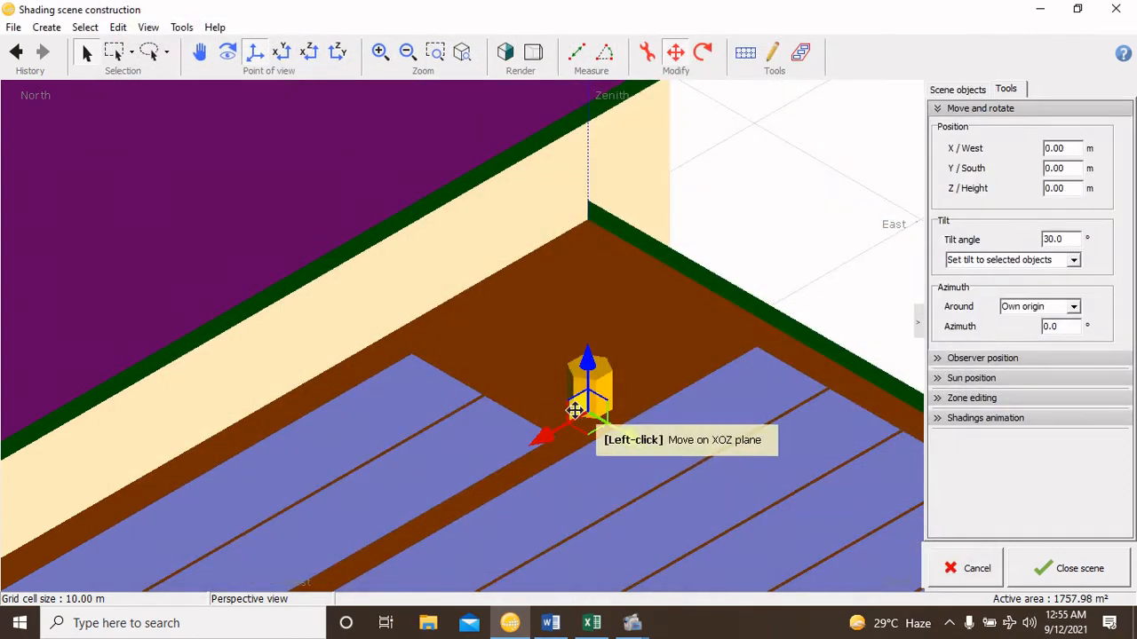
Raise the new PV table to 10.20 m and place it near the brown roof's northeast corner, at about X 4.51 m and Y 6.95 m
drag(579, 398, 774, 268)
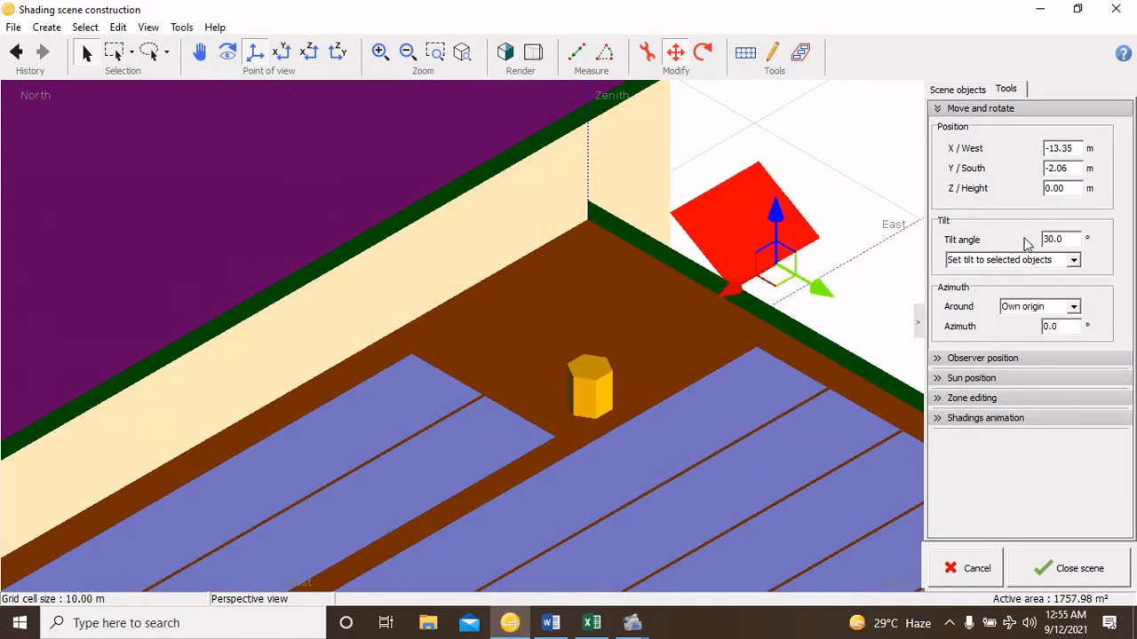
click(1056, 187)
text(10.20)
key(Return)
scroll(771, 212, down, 2)
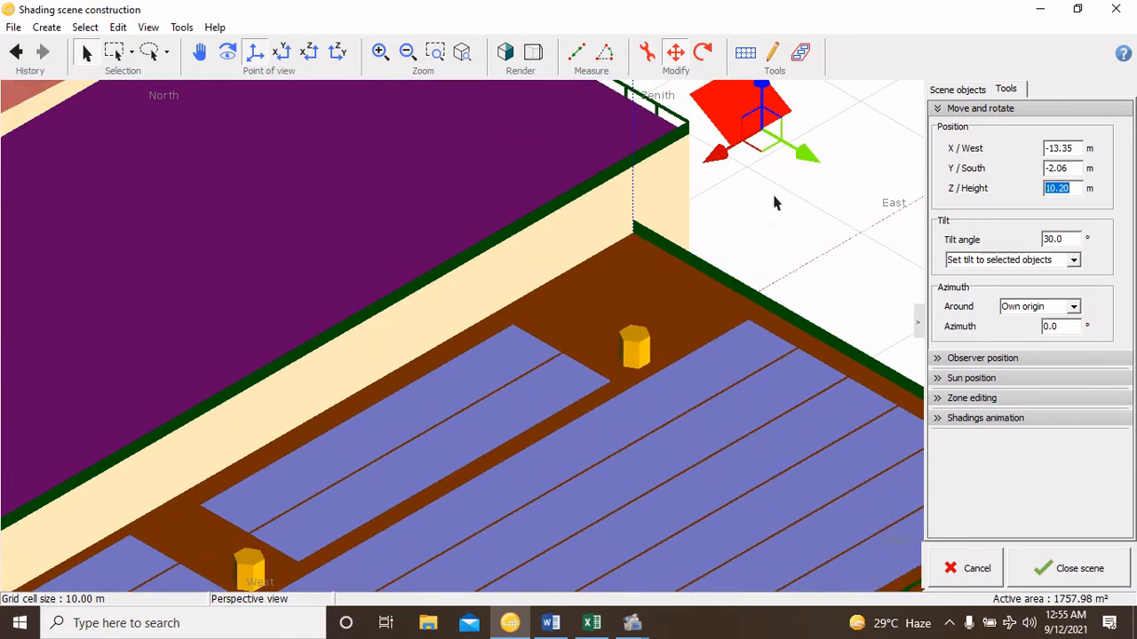
drag(770, 134, 668, 314)
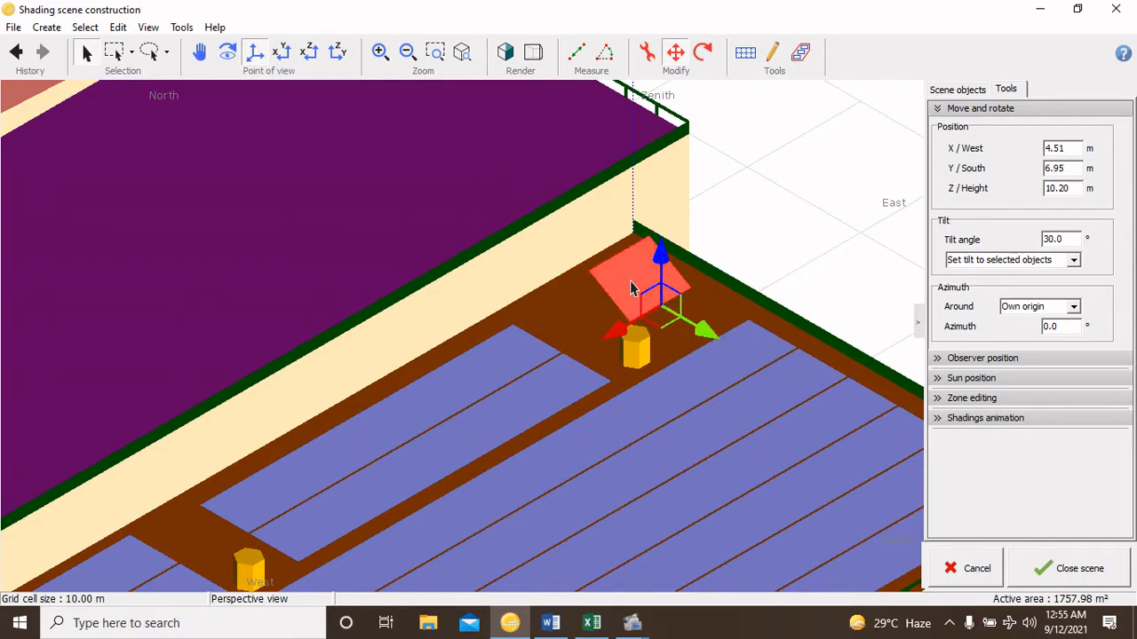
Set the small PV table's tilt to 0° so it lies flat on the brown roof
double_click(630, 279)
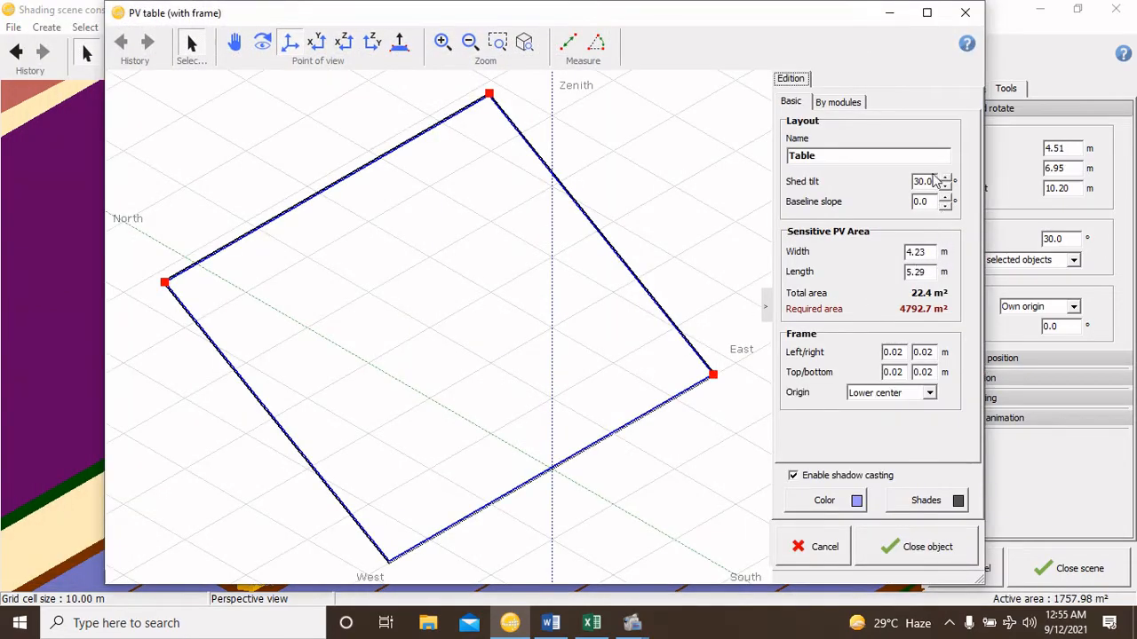
drag(934, 182, 862, 196)
text(0)
key(Return)
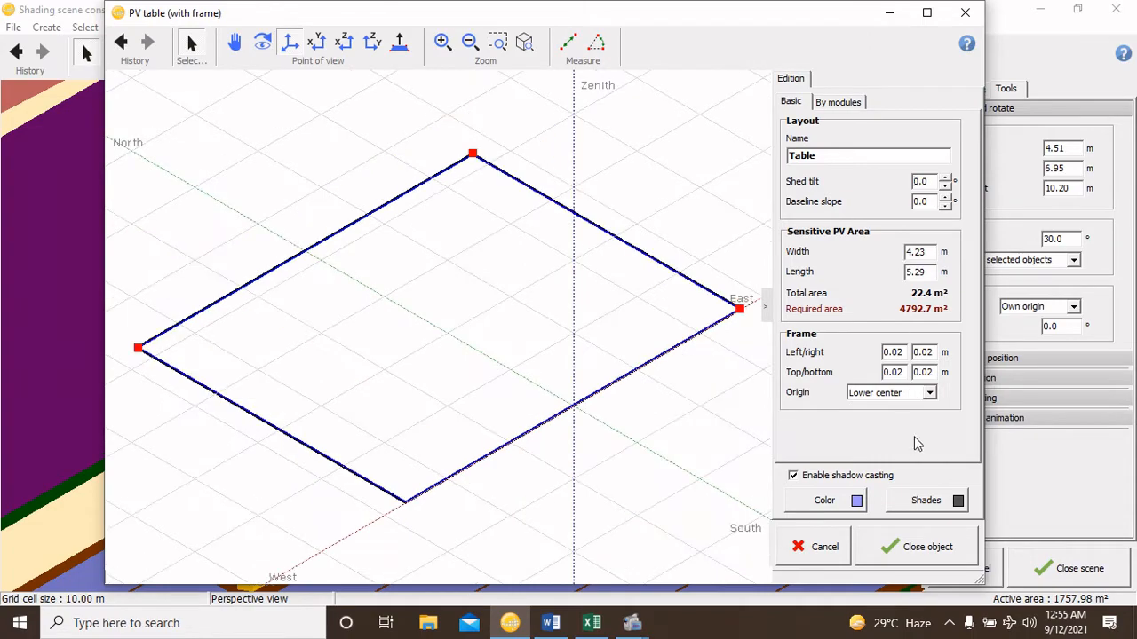
click(891, 546)
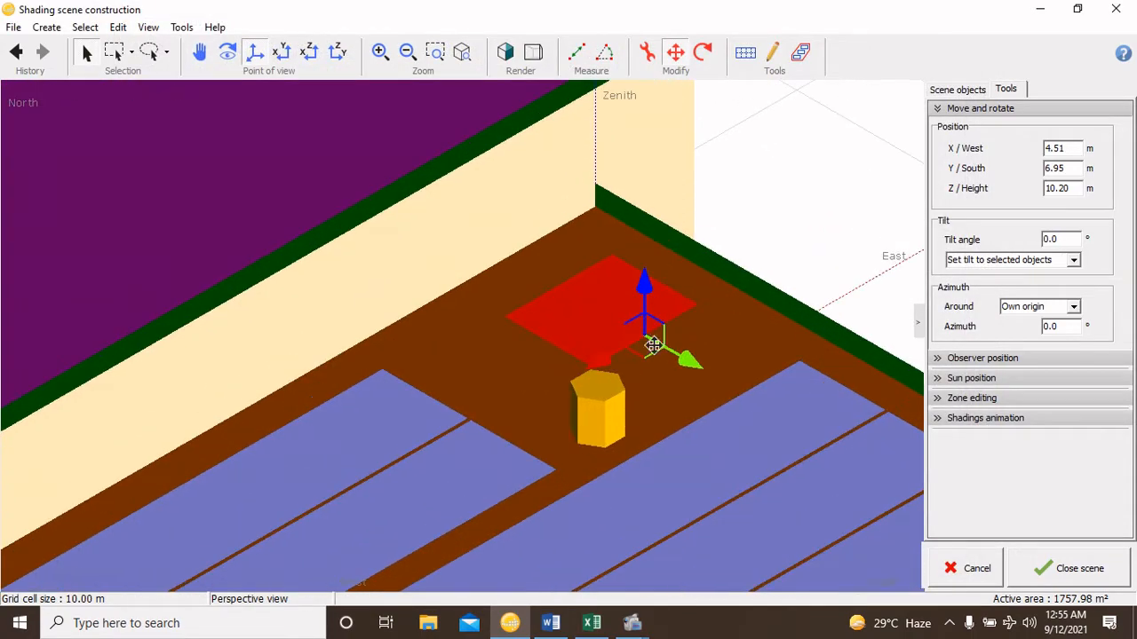
Nudge the flat PV table slightly northeast, to about X 3.90 m and Y 6.63 m, and deselect it
scroll(653, 345, up, 2)
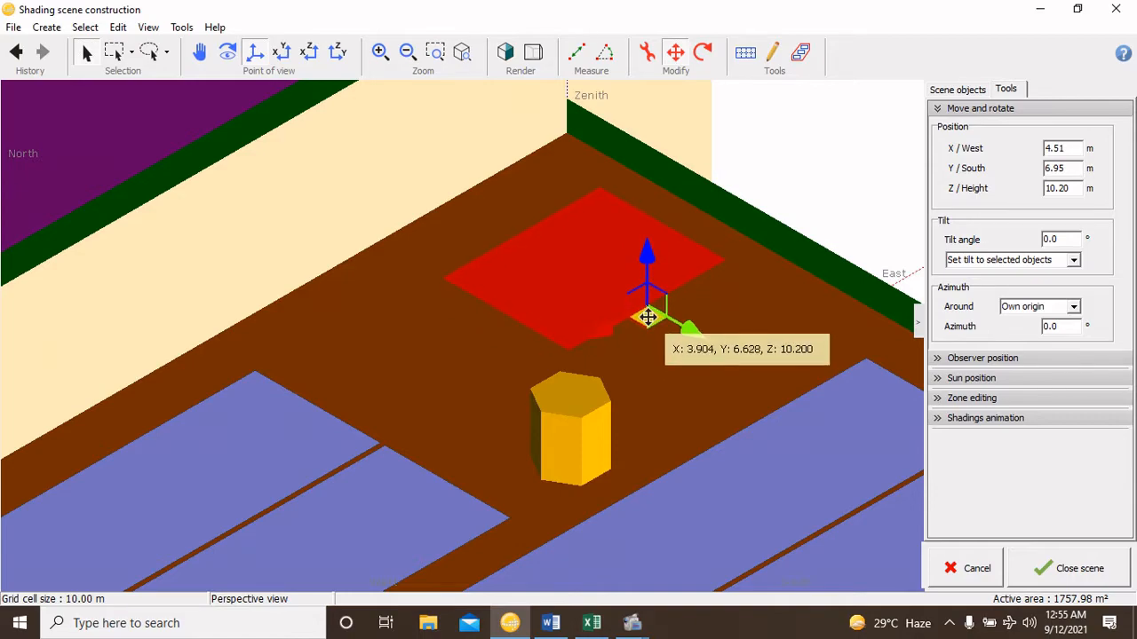
scroll(654, 332, down, 3)
click(715, 238)
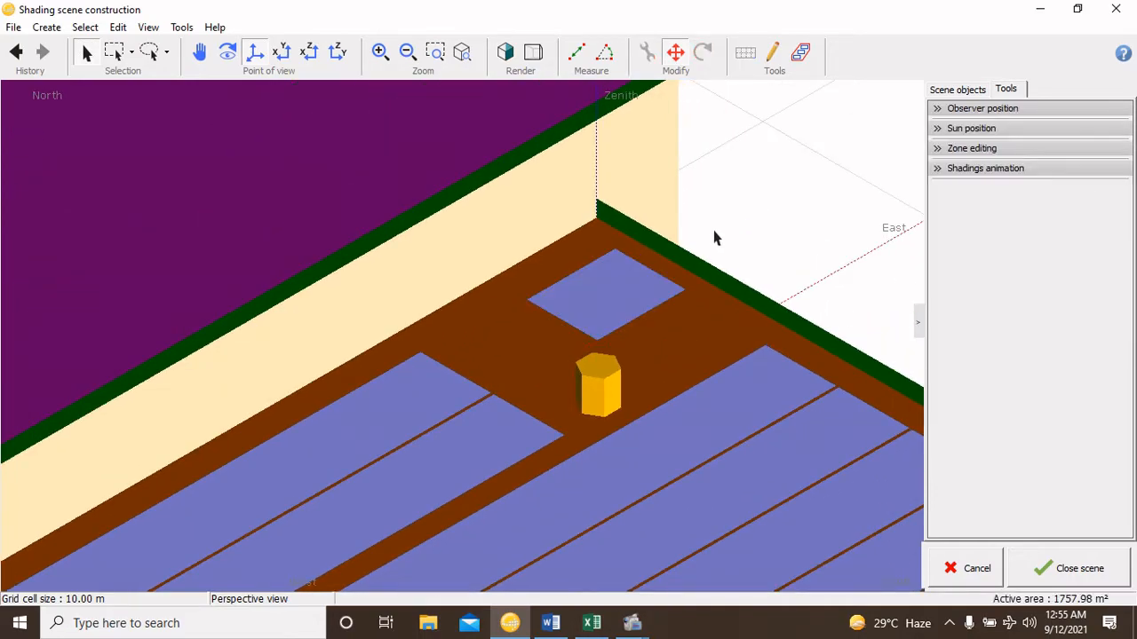
Copy the brown roof's large six-shed field, raise the copy to 15.20 m and place it on the purple roof at about X 27.76 m, Y -1.40 m
scroll(717, 240, down, 4)
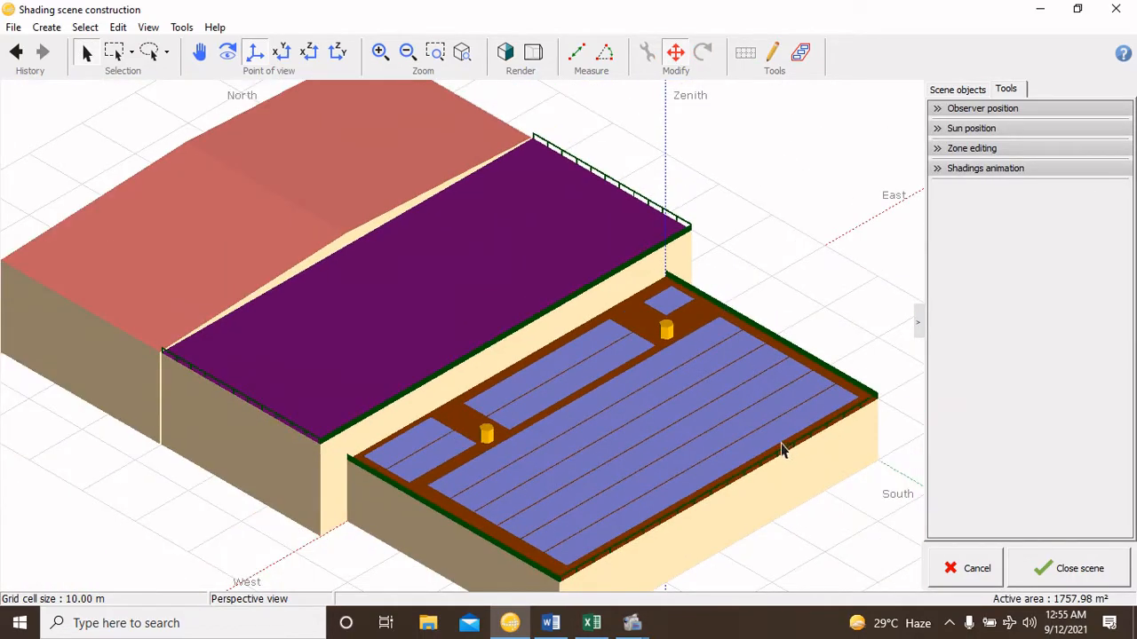
click(725, 437)
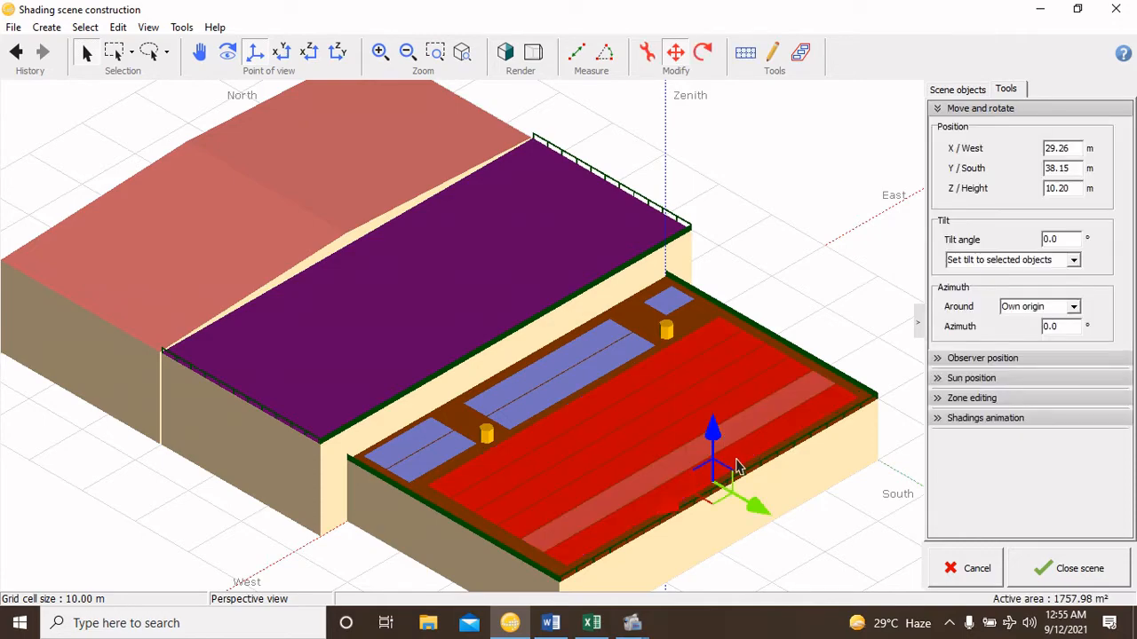
key(ctrl+v)
drag(734, 409, 648, 264)
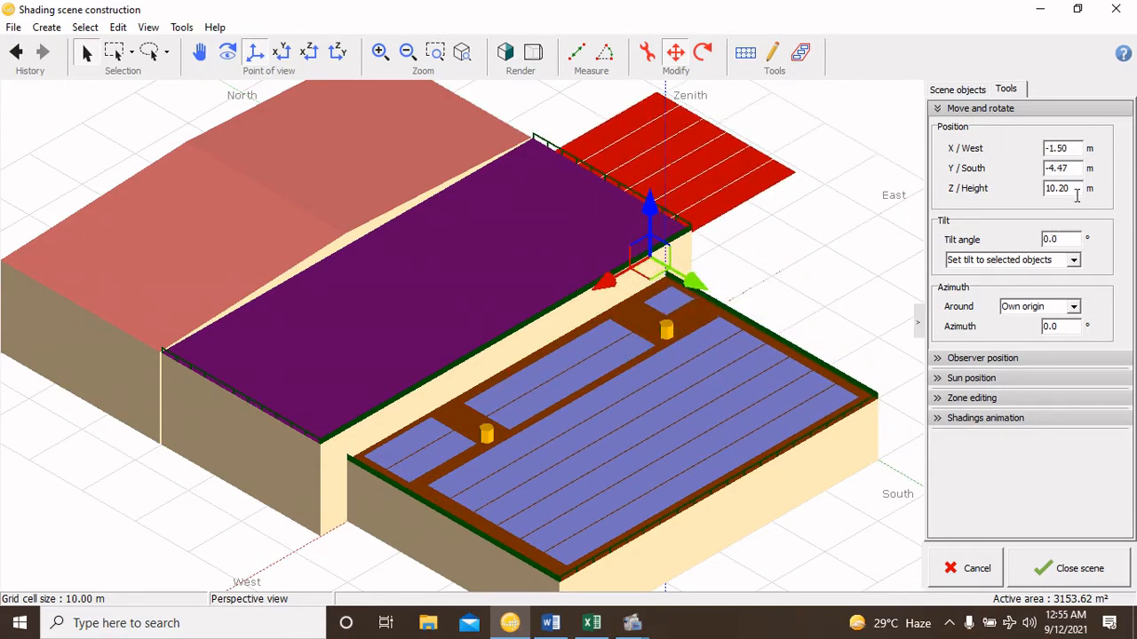
drag(1077, 195, 974, 188)
text(15.2)
key(Return)
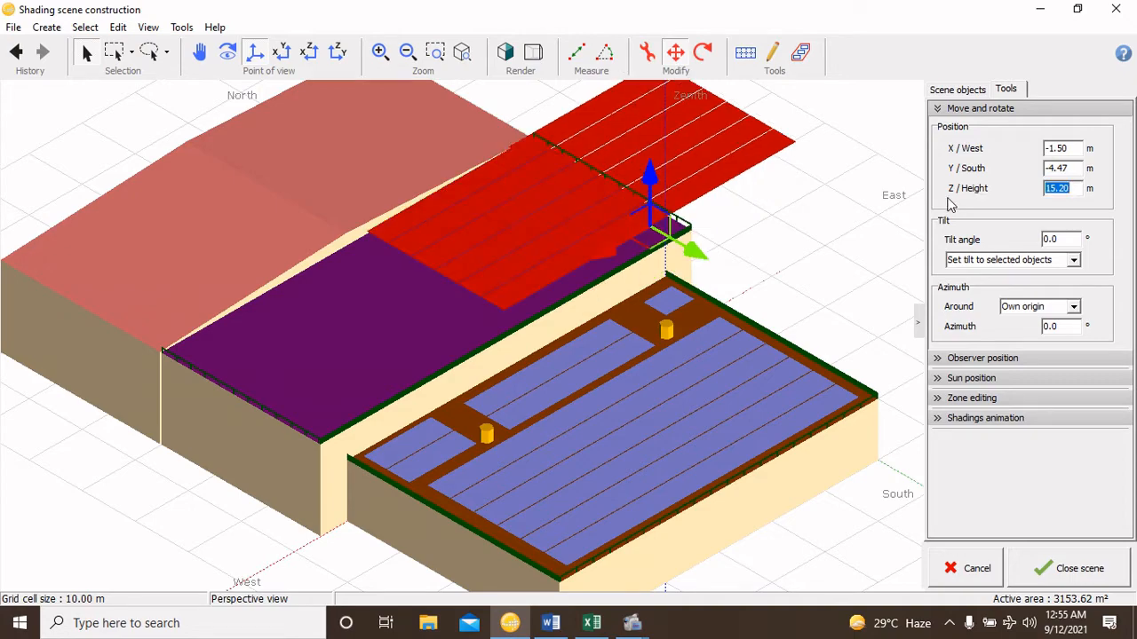
drag(652, 240, 513, 336)
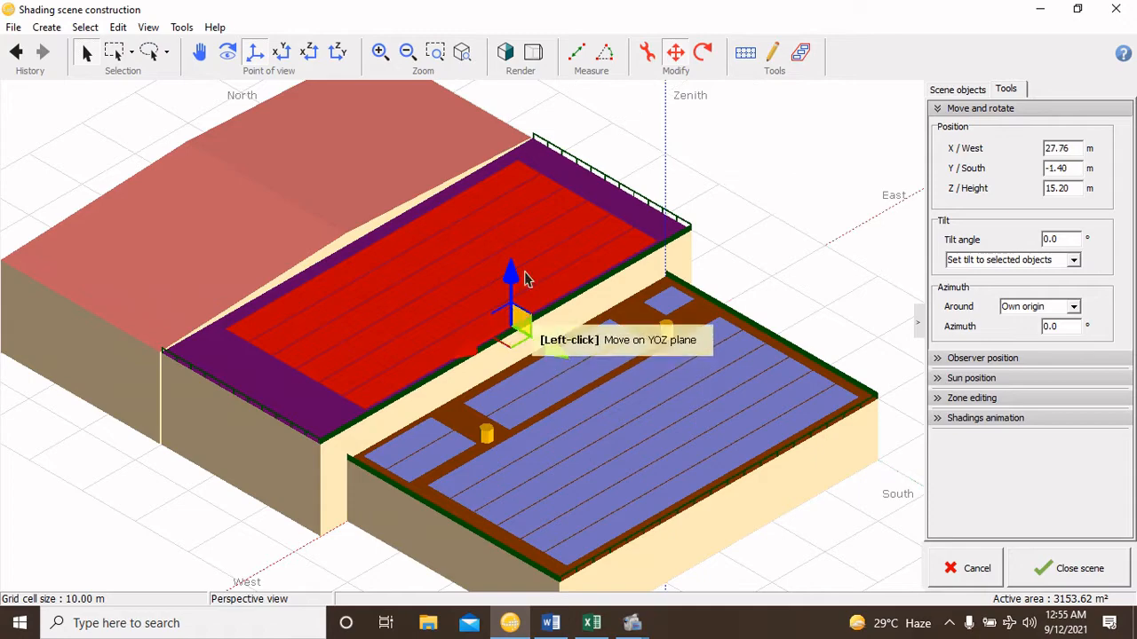
Set the purple roof's shed field to 63 modules in X and fit its shed size to the modules
click(645, 55)
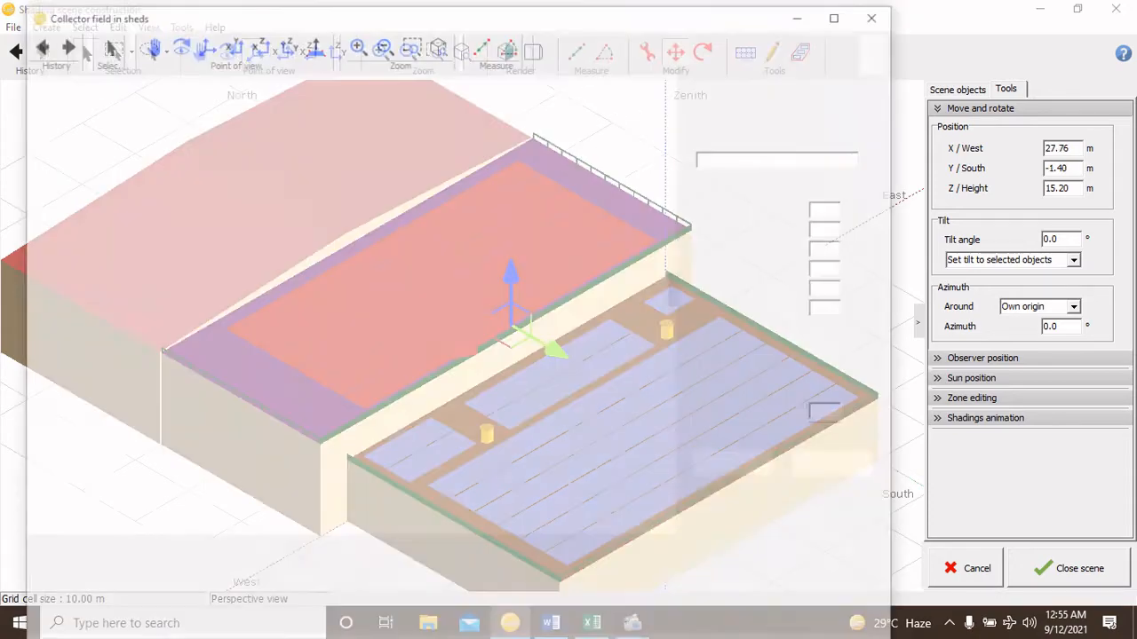
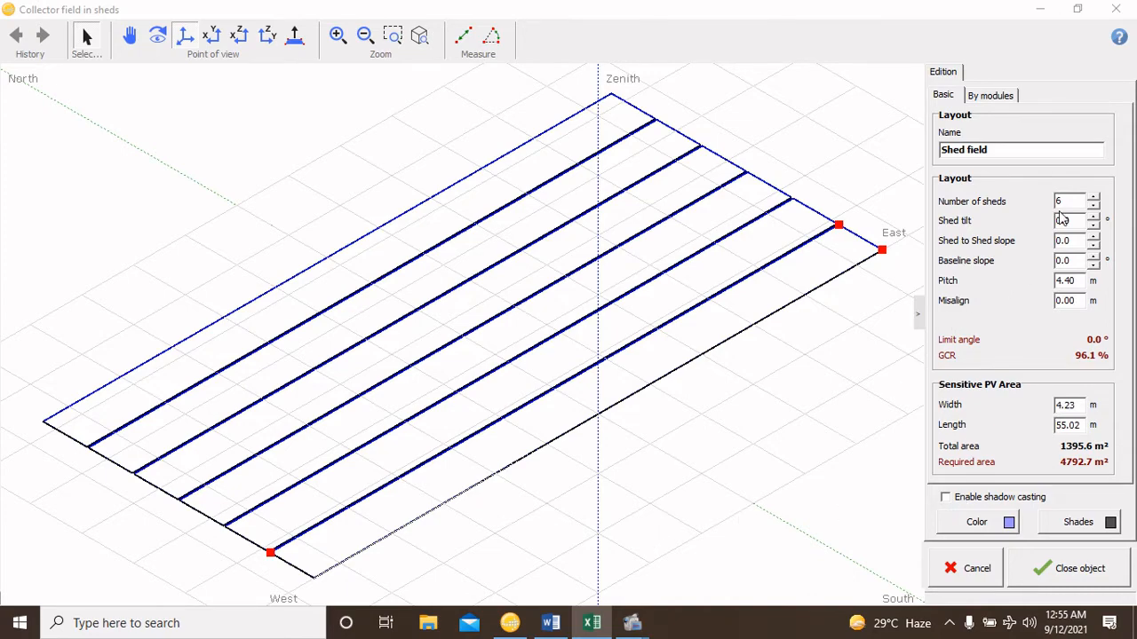
click(999, 96)
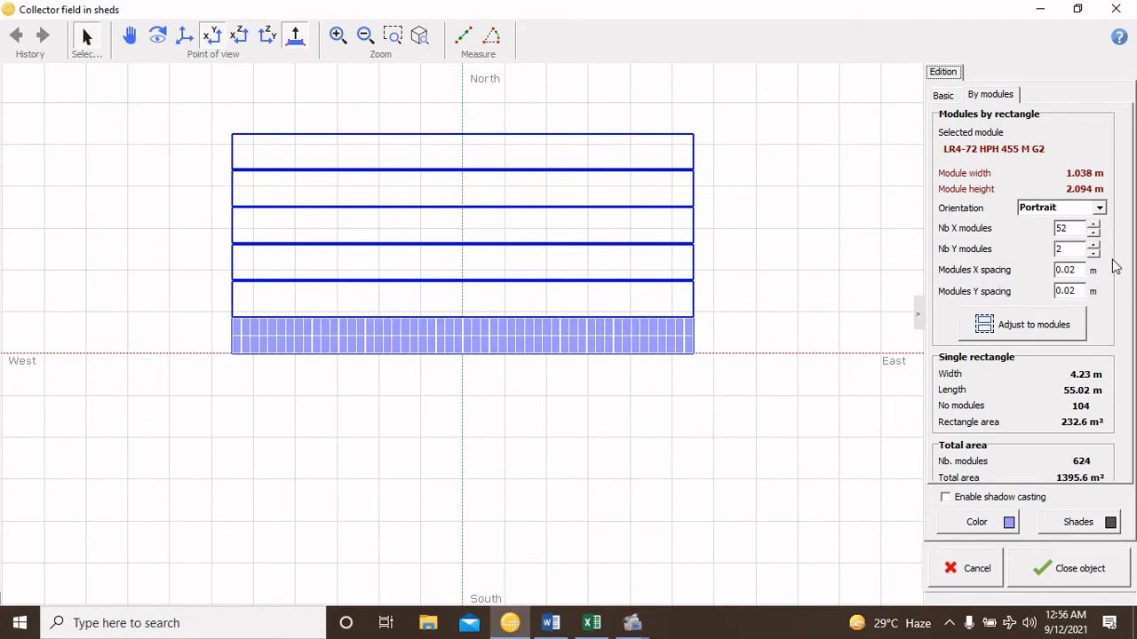
drag(1079, 230, 1023, 231)
text(63)
key(Return)
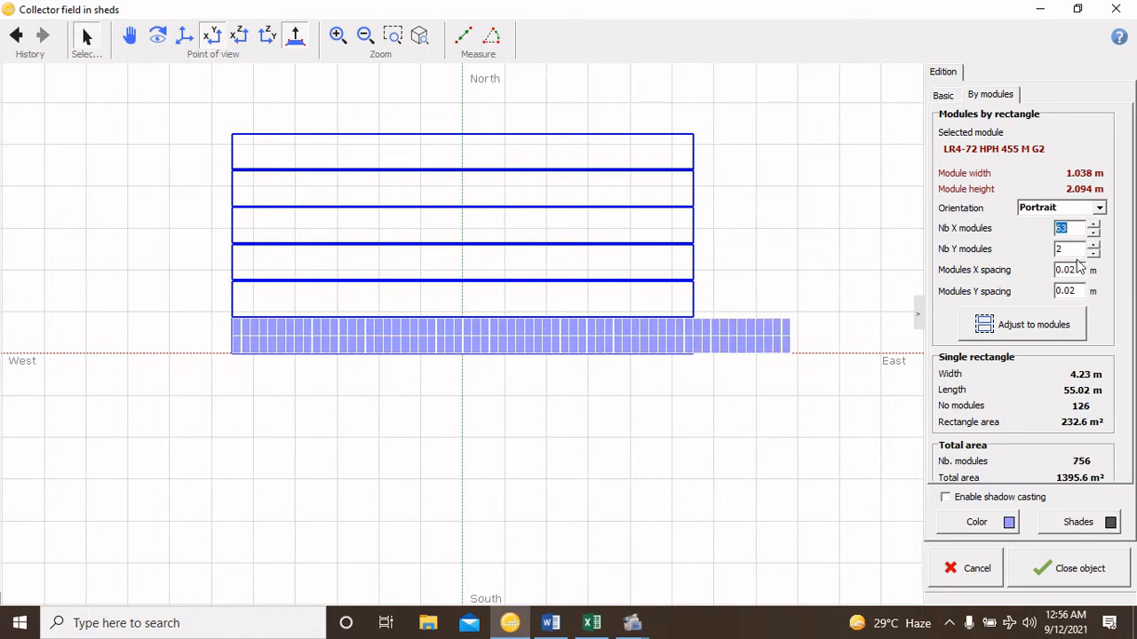
click(1039, 324)
click(1068, 573)
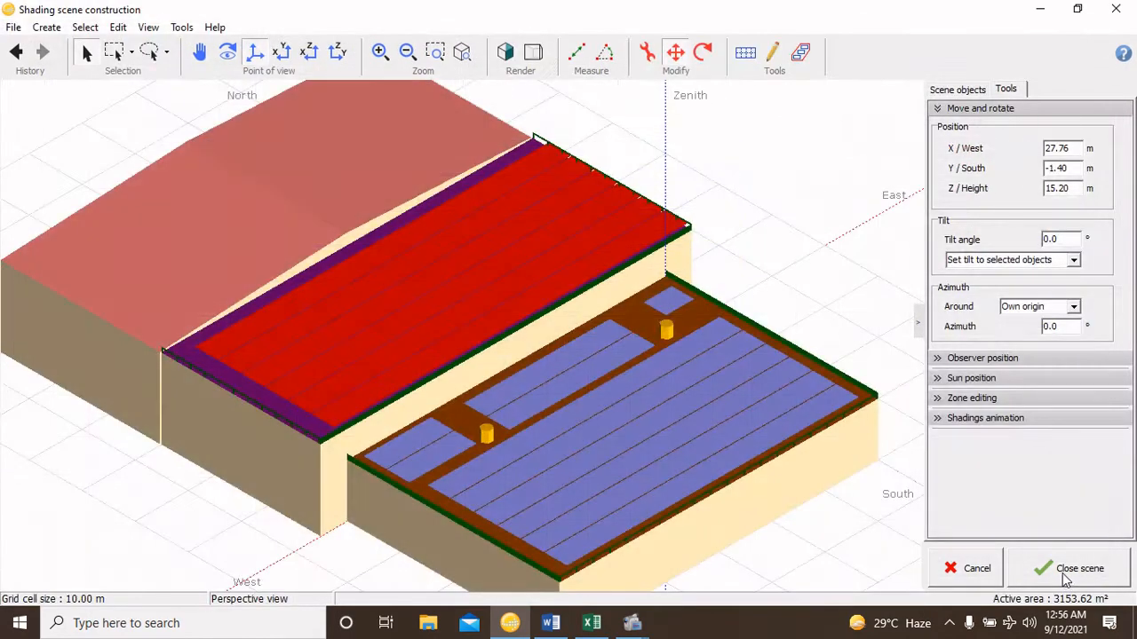
Centre the 63-module-wide field within the purple roof's handrails, at about X 29.39 m and Y -2.66 m, and deselect it
scroll(561, 277, up, 2)
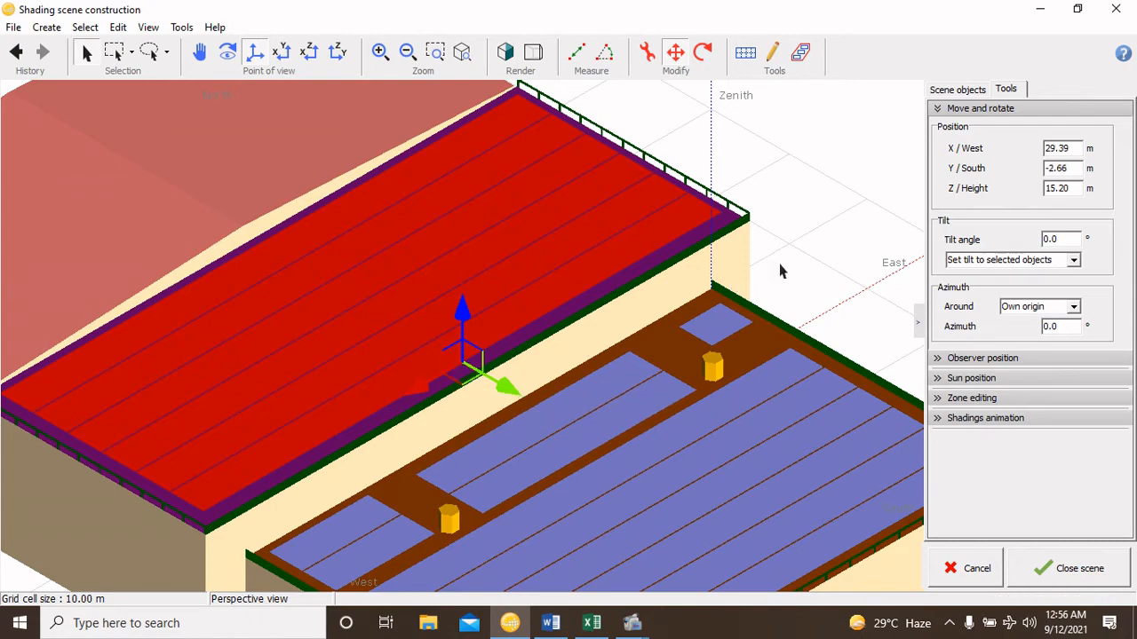
click(826, 236)
scroll(835, 286, down, 3)
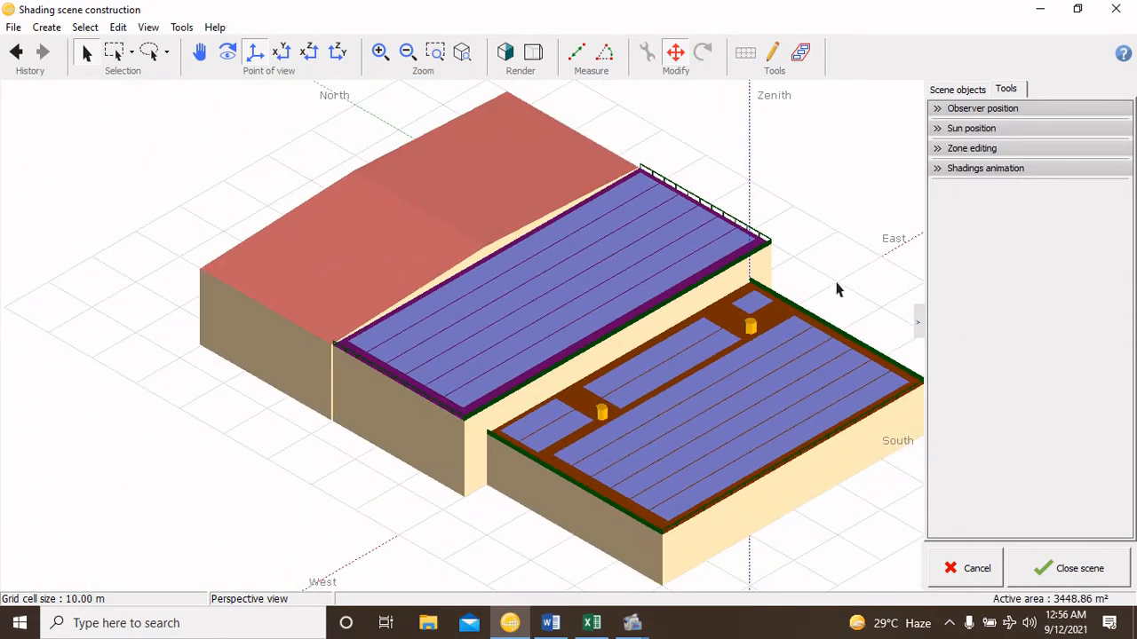
Copy the purple roof's shed field, move the copy to about X -2.98 m and Y -31.25 m, and set its height to 18 m
click(644, 307)
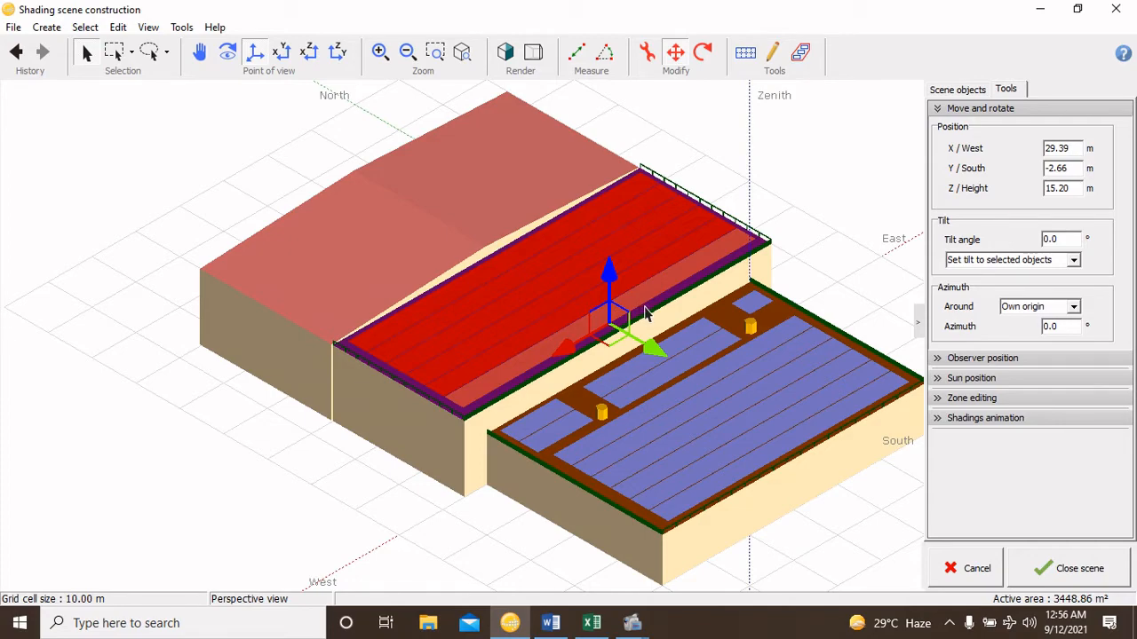
key(ctrl+v)
drag(647, 237, 630, 178)
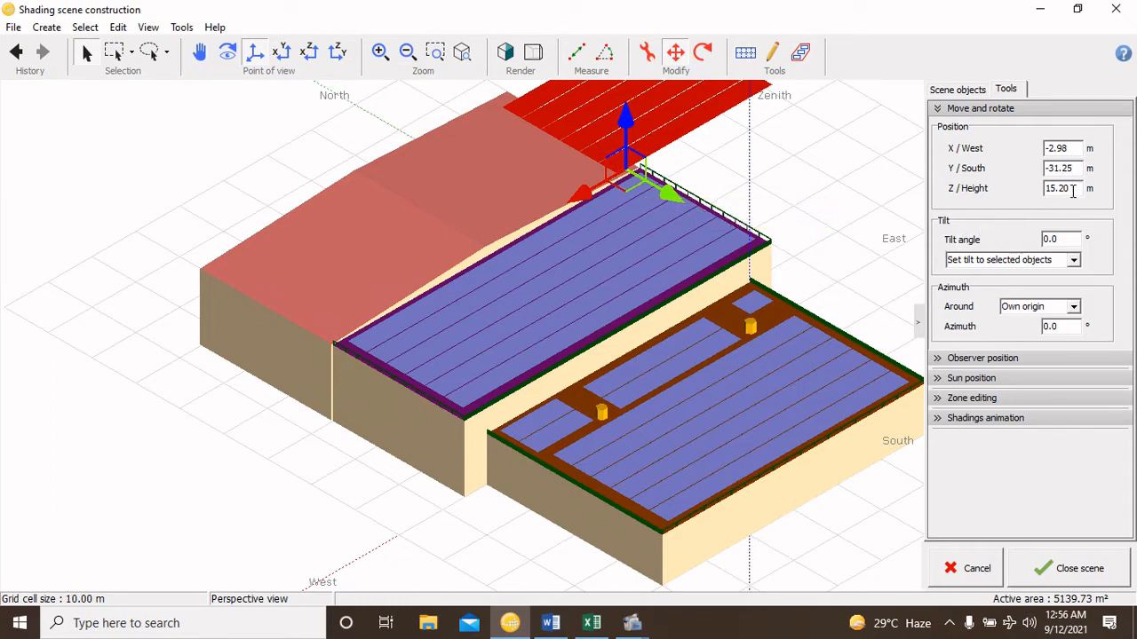
drag(1072, 191, 1005, 199)
text(18)
key(Return)
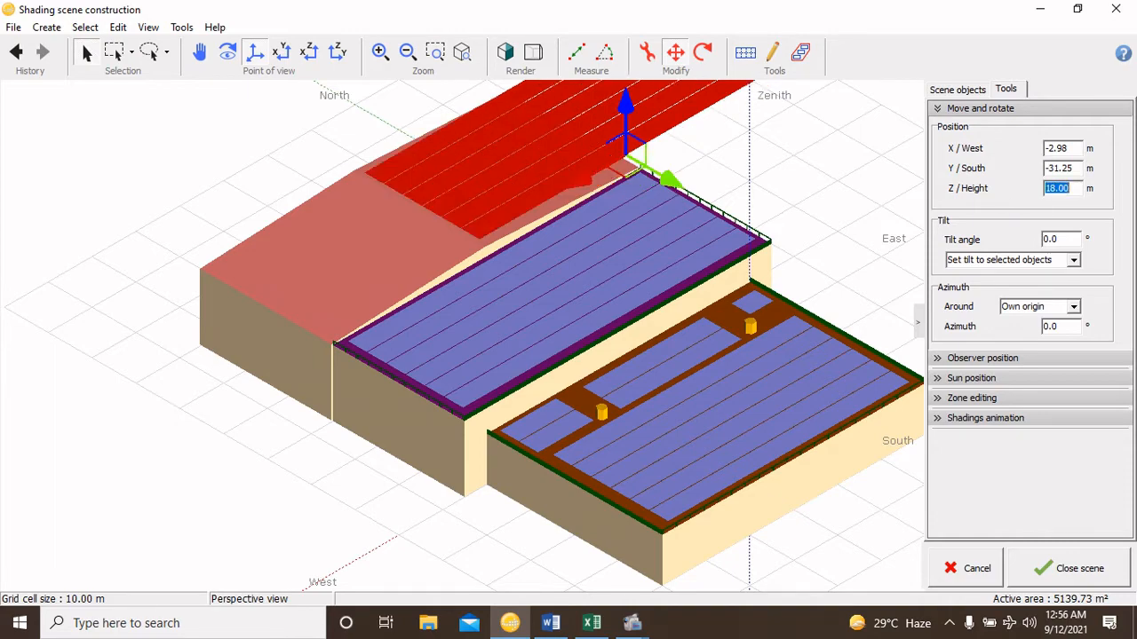
Set the copied field beside the red roof to 32 modules in X and fit its shed size to the modules
click(646, 55)
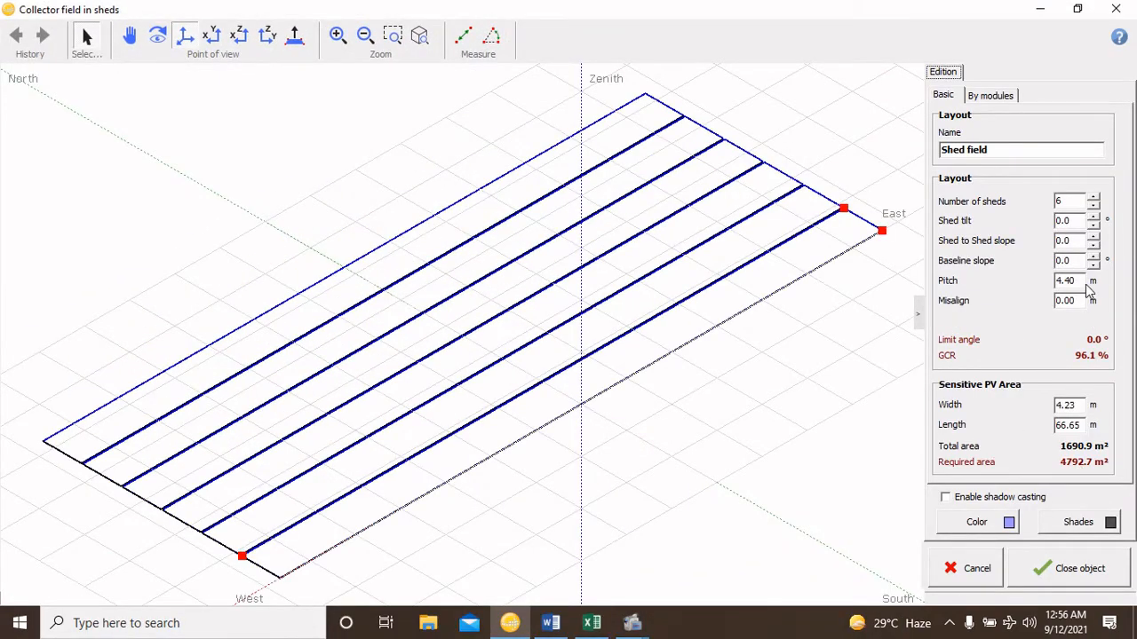
click(947, 97)
click(993, 96)
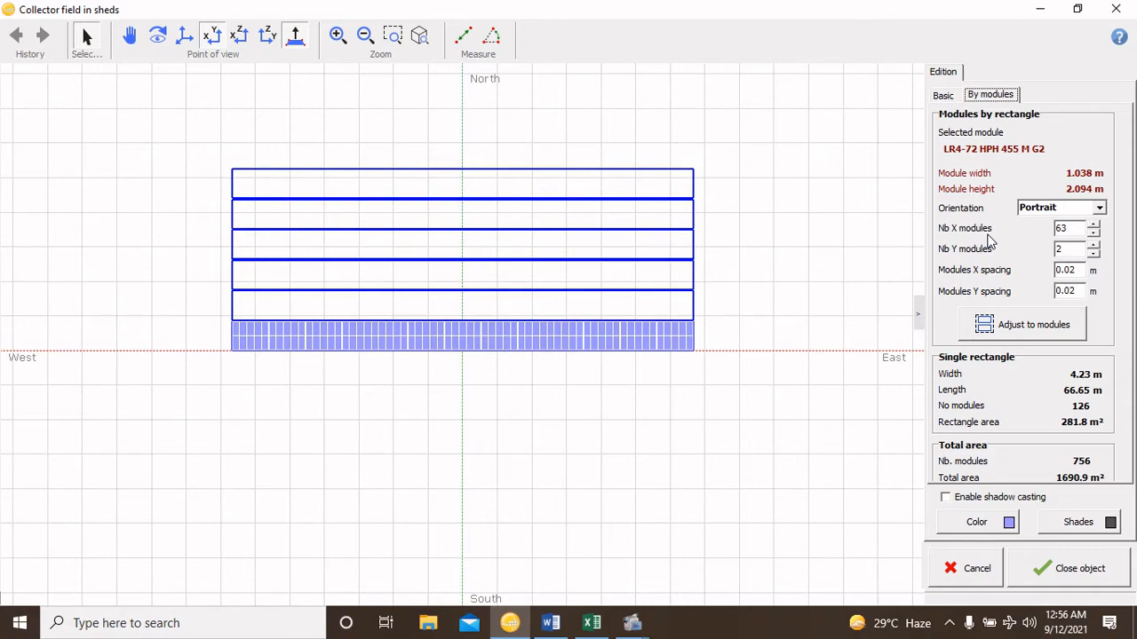
double_click(1072, 229)
key(Tab)
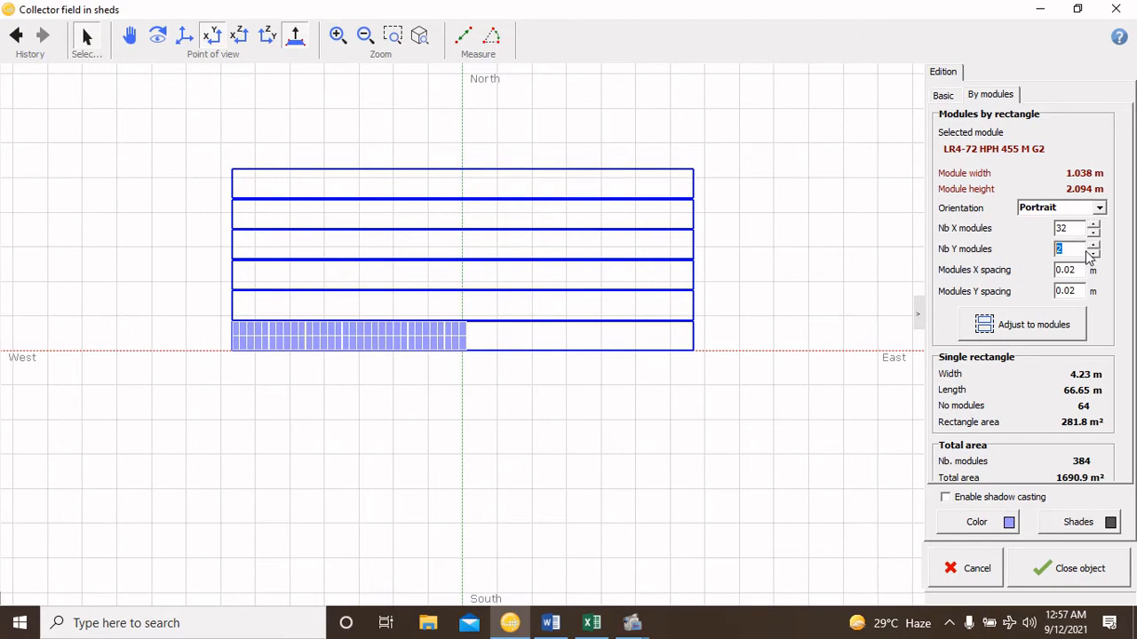
click(1031, 331)
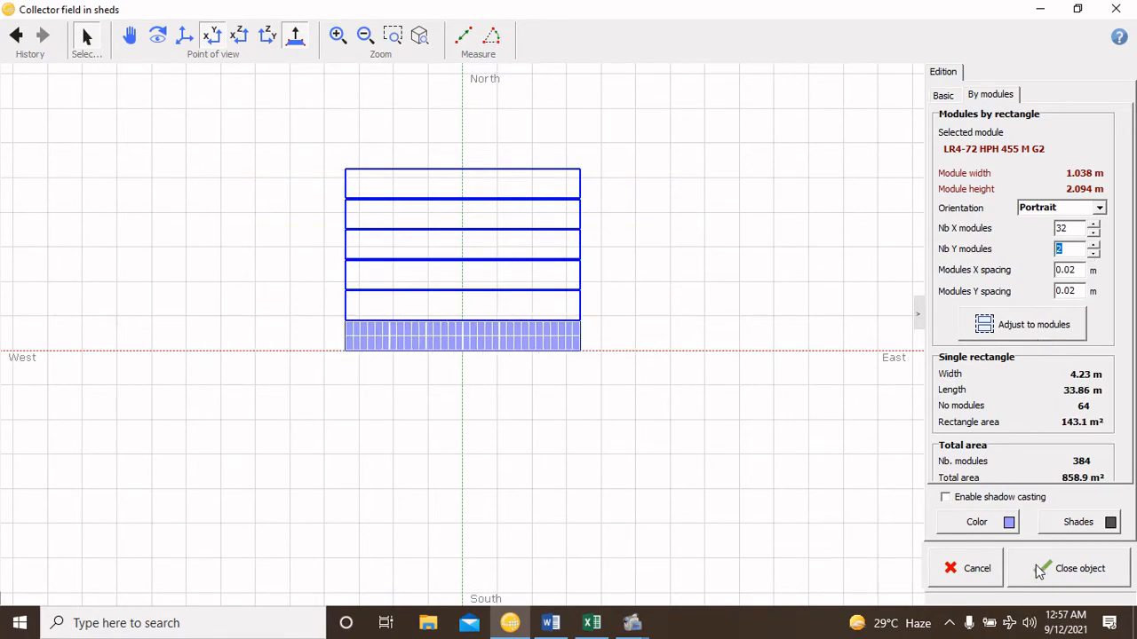
click(1069, 568)
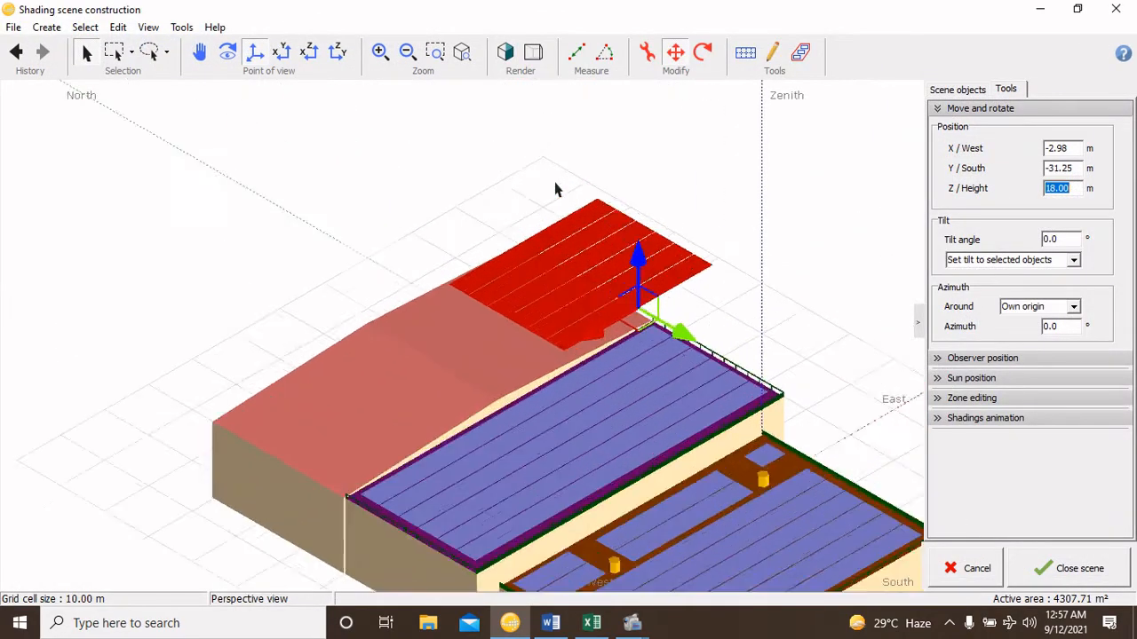
Move the 32-module field onto the red roof's eastern half, at about X 15.16 m and Y -30 m, and place a copy on its western half
drag(680, 336, 606, 385)
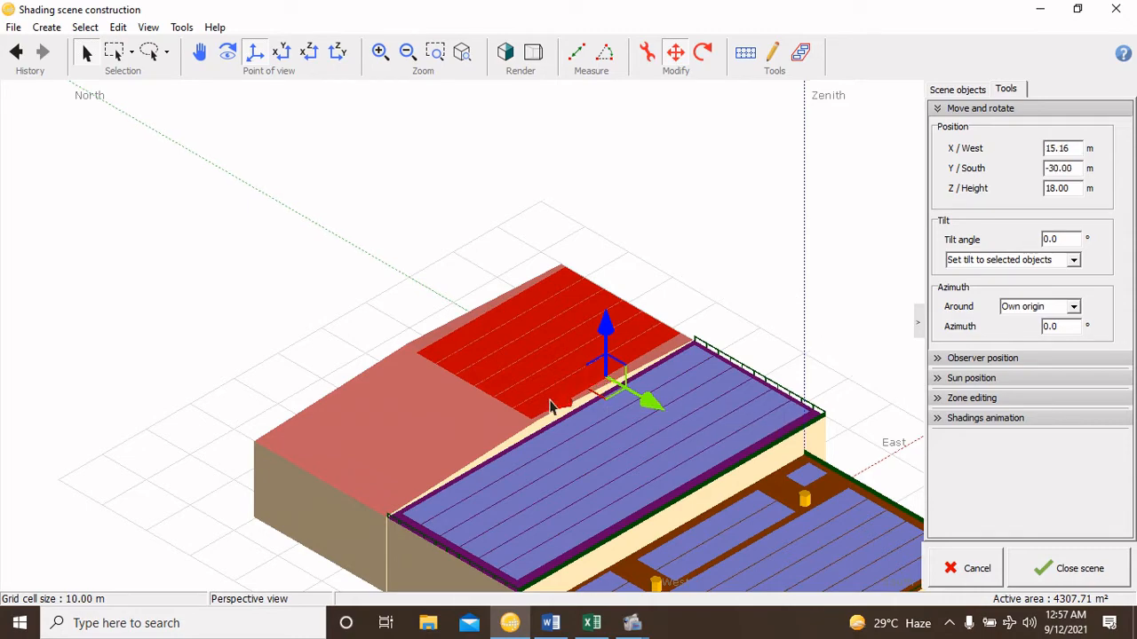
key(ctrl+v)
scroll(598, 247, down, 3)
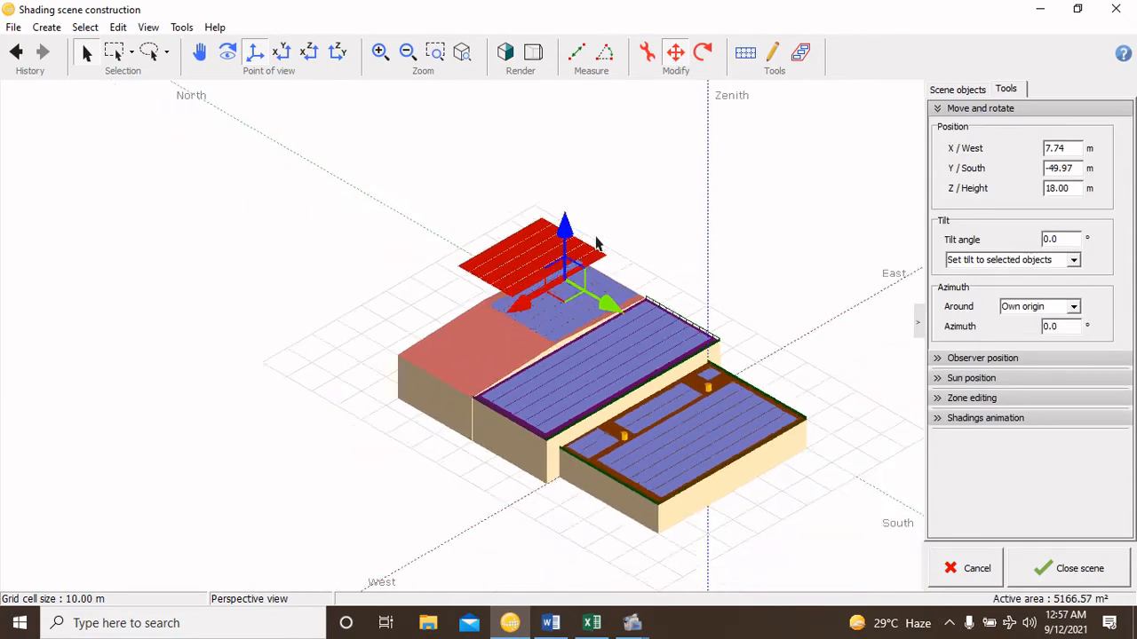
scroll(556, 316, up, 4)
drag(574, 254, 445, 451)
click(410, 175)
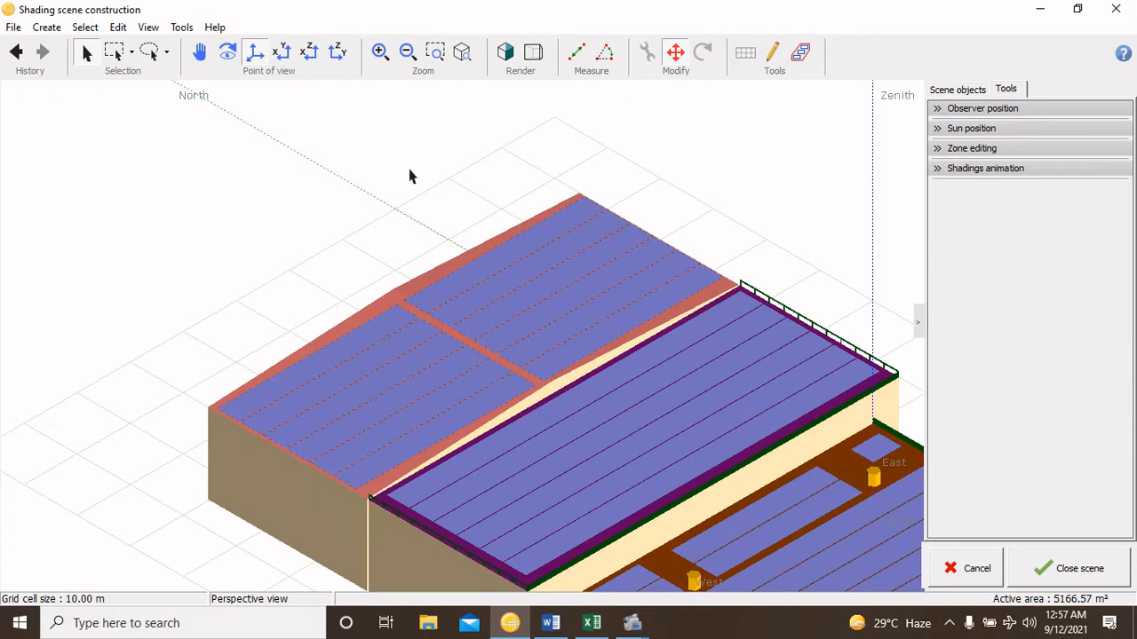
From the top view, reposition the red roof's eastern field to about X 14.77 m, Y -31.18 m and its western field to X 50.49 m, Y -29.96 m
scroll(409, 175, down, 3)
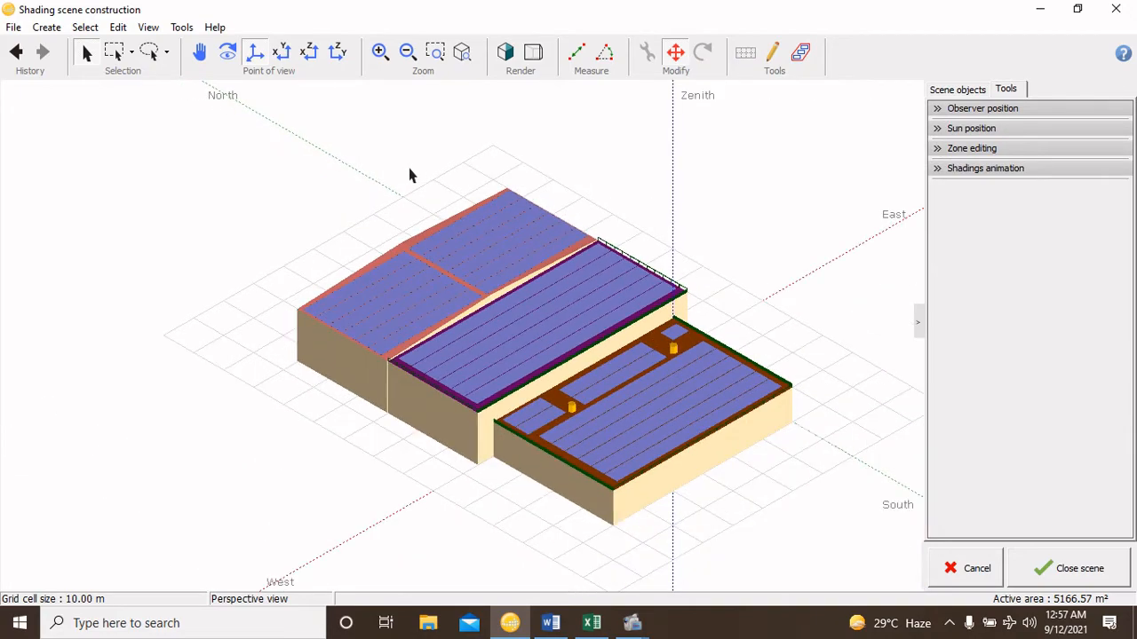
click(282, 51)
click(696, 238)
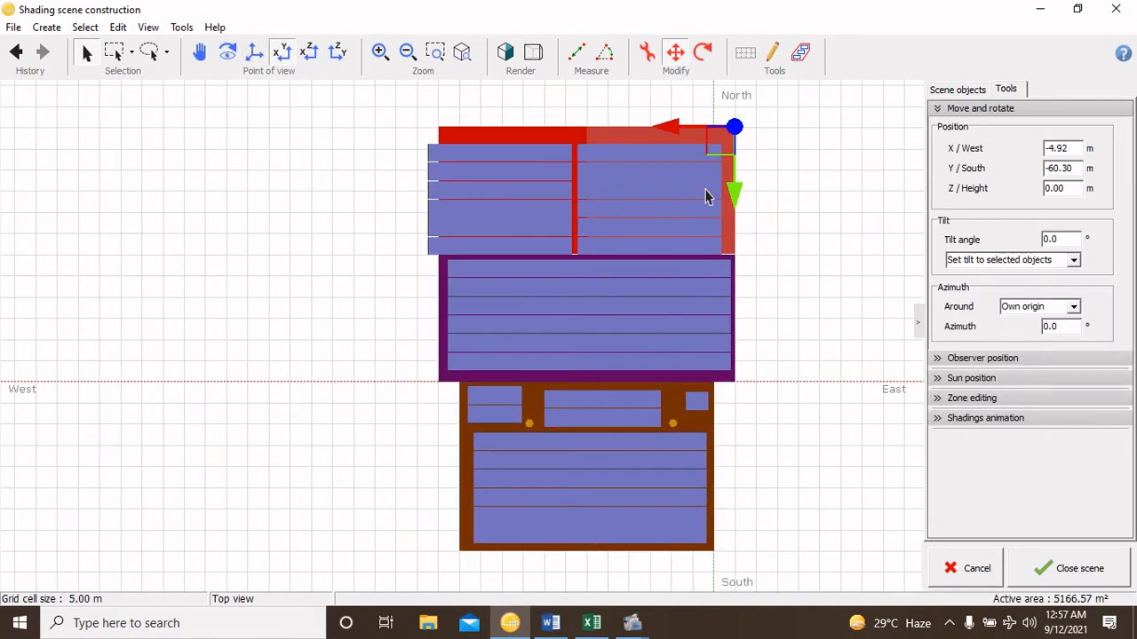
drag(715, 145, 721, 142)
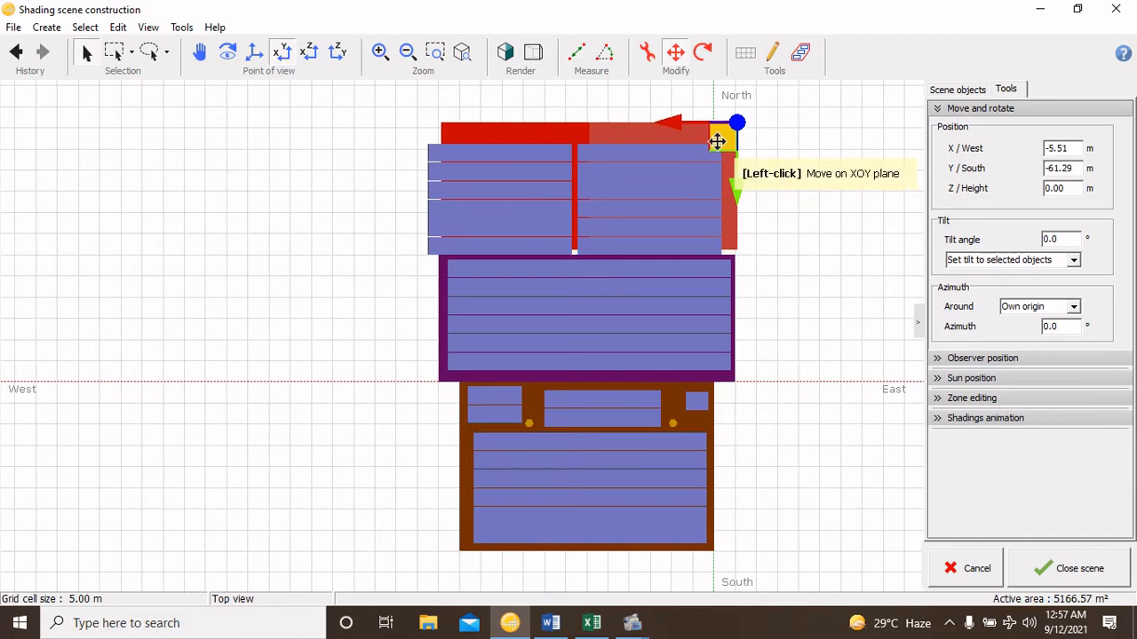
click(697, 210)
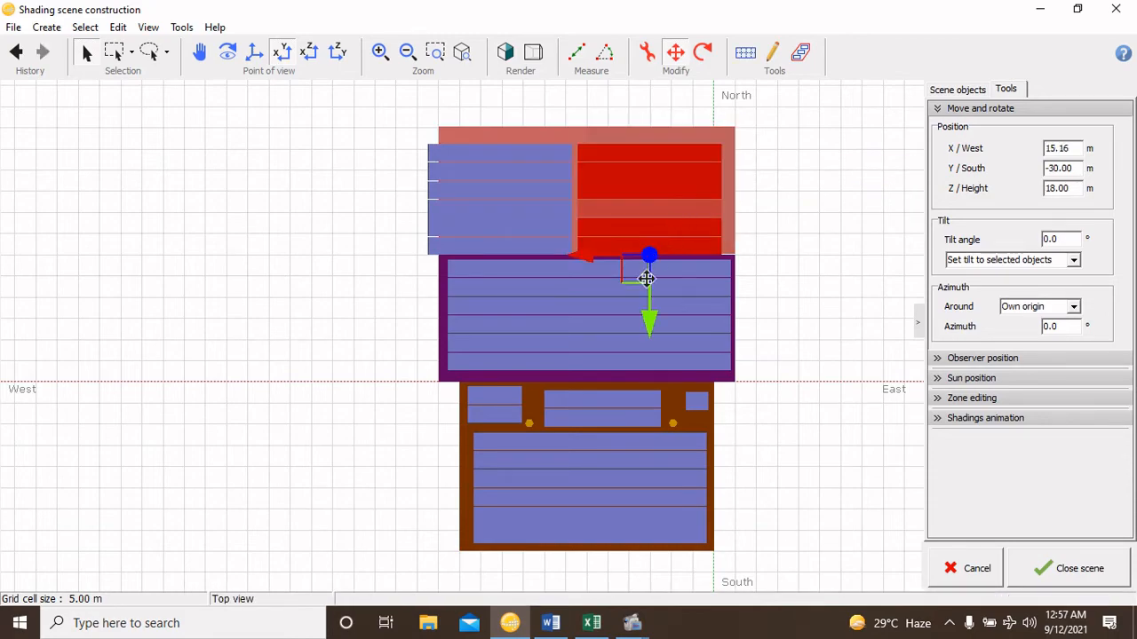
drag(634, 272, 489, 269)
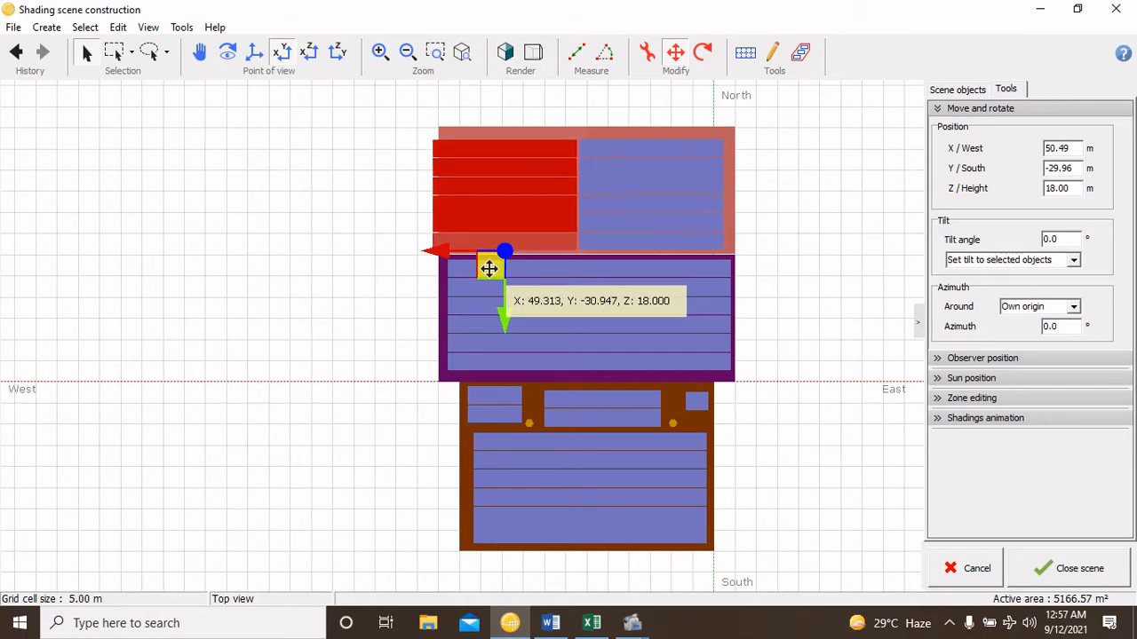
Nudge the purple roof's shed field to about X 29.78 m and Y -2.27 m, and clear the selection
click(525, 351)
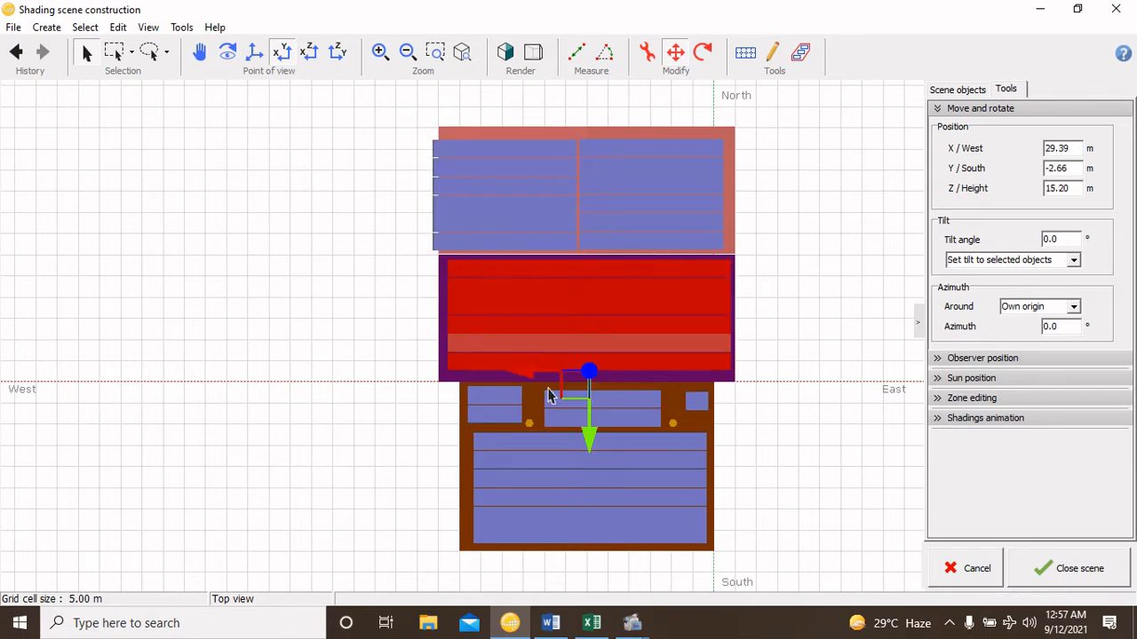
drag(567, 382, 567, 384)
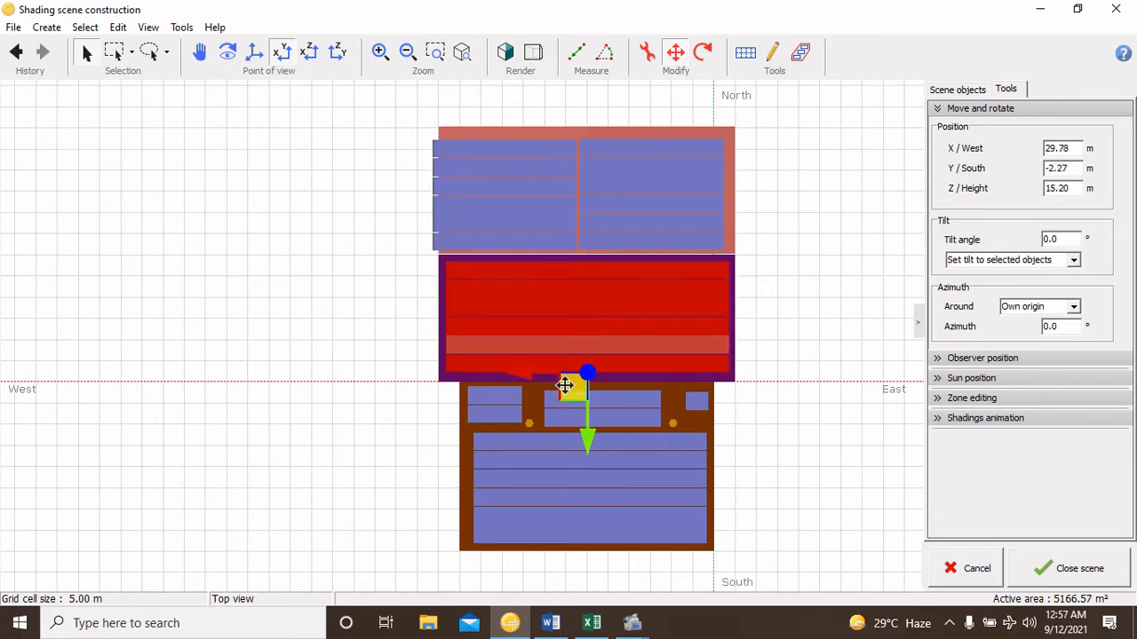
click(577, 508)
click(821, 449)
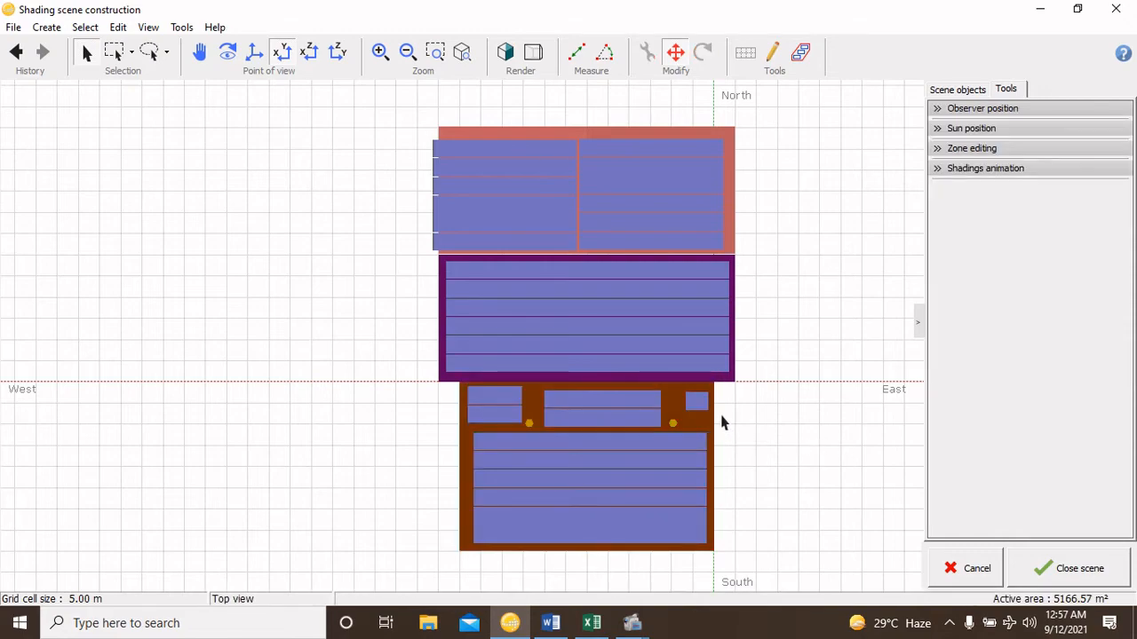
Shift the red roof's eastern shed field slightly farther east and north, widening the gap between the two fields, and deselect it
click(662, 209)
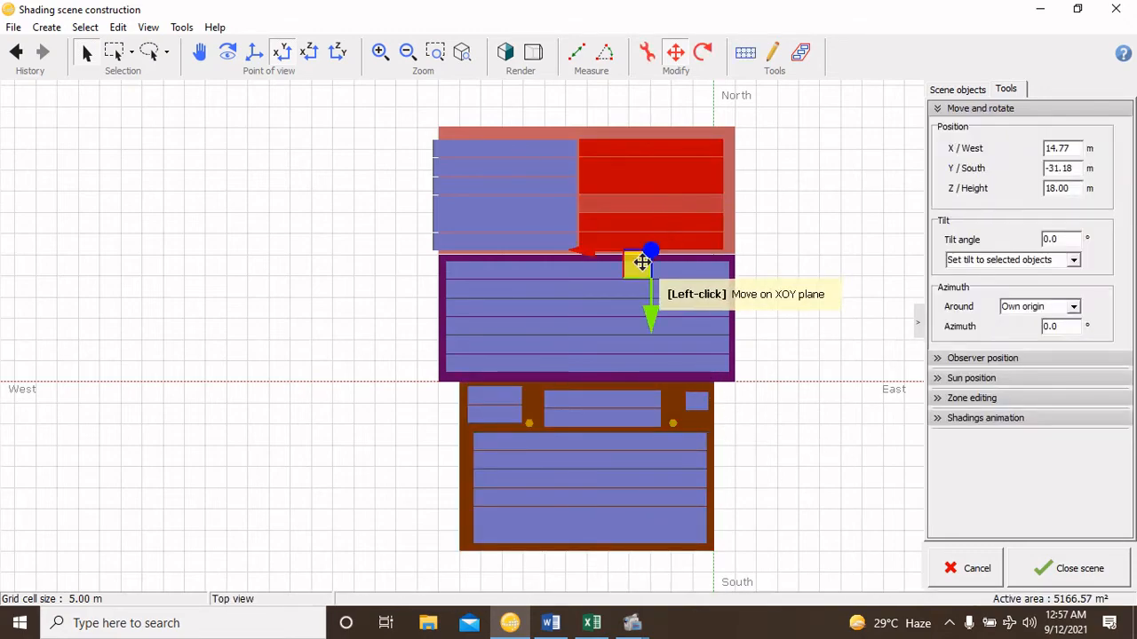
drag(636, 263, 544, 255)
key(Escape)
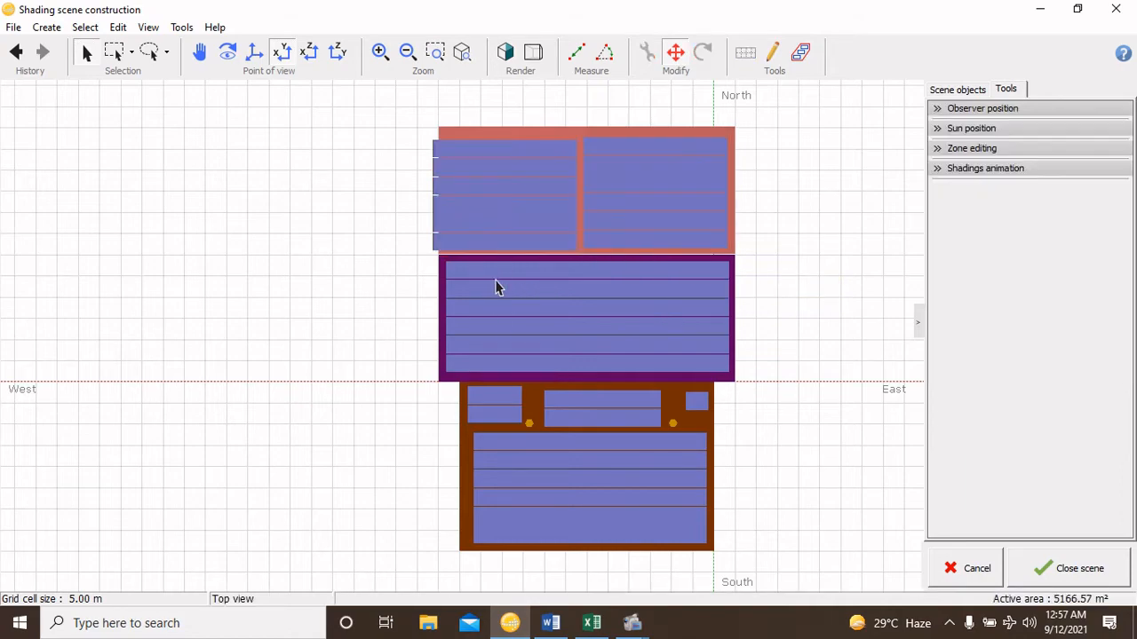
Inspect the finished scene in front, left, top and perspective views, checking the PV fields on all three roofs
click(310, 53)
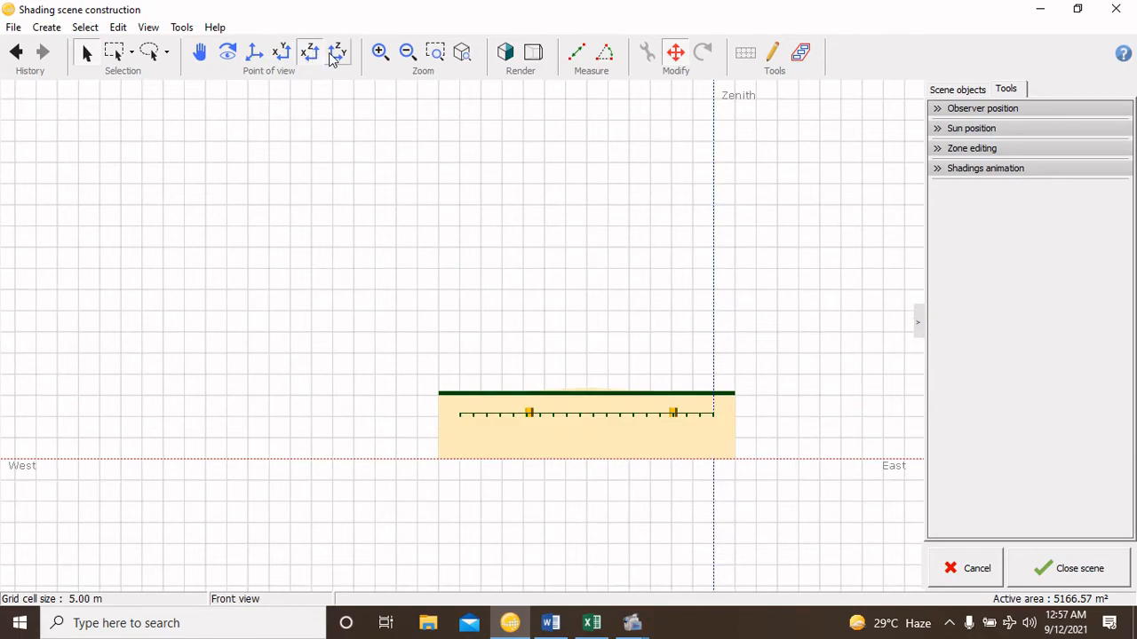
click(338, 54)
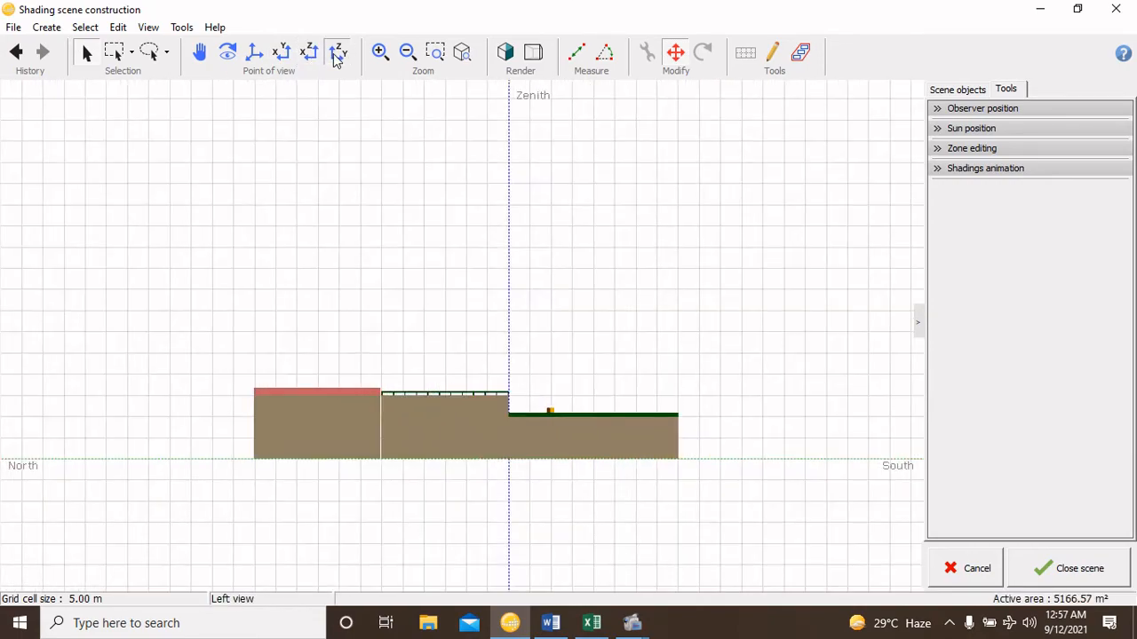
click(283, 53)
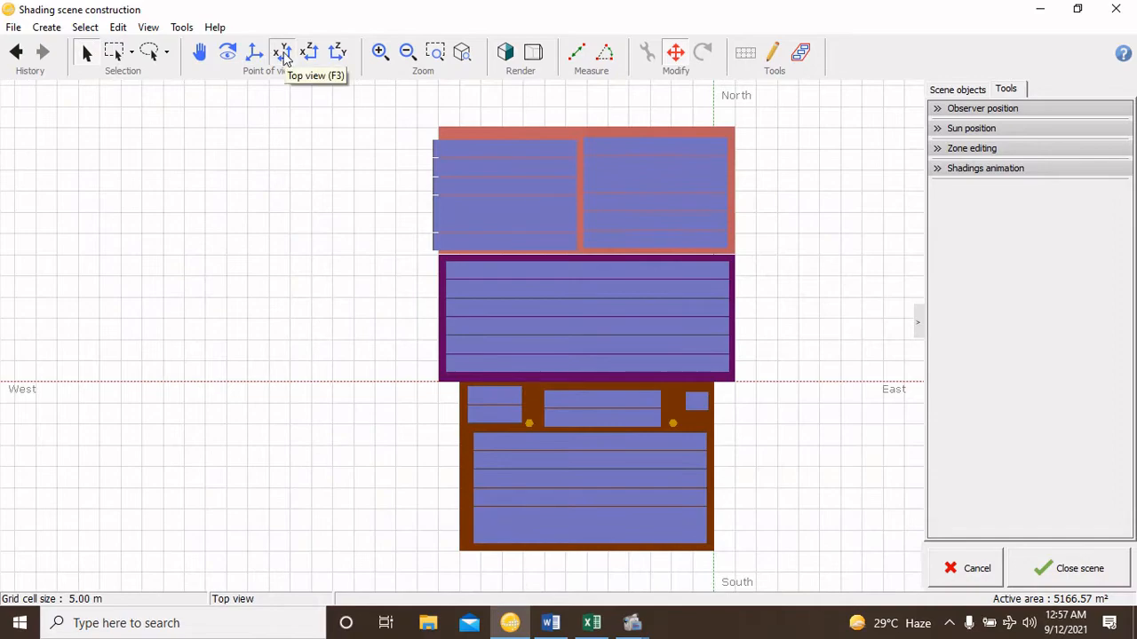
click(255, 53)
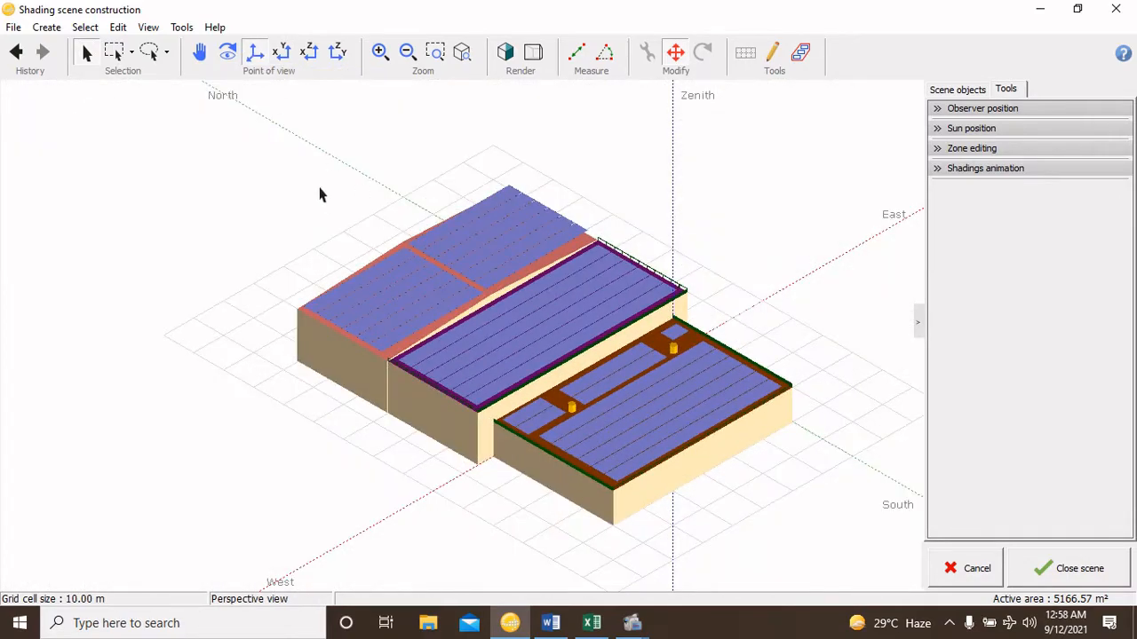
scroll(634, 444, up, 3)
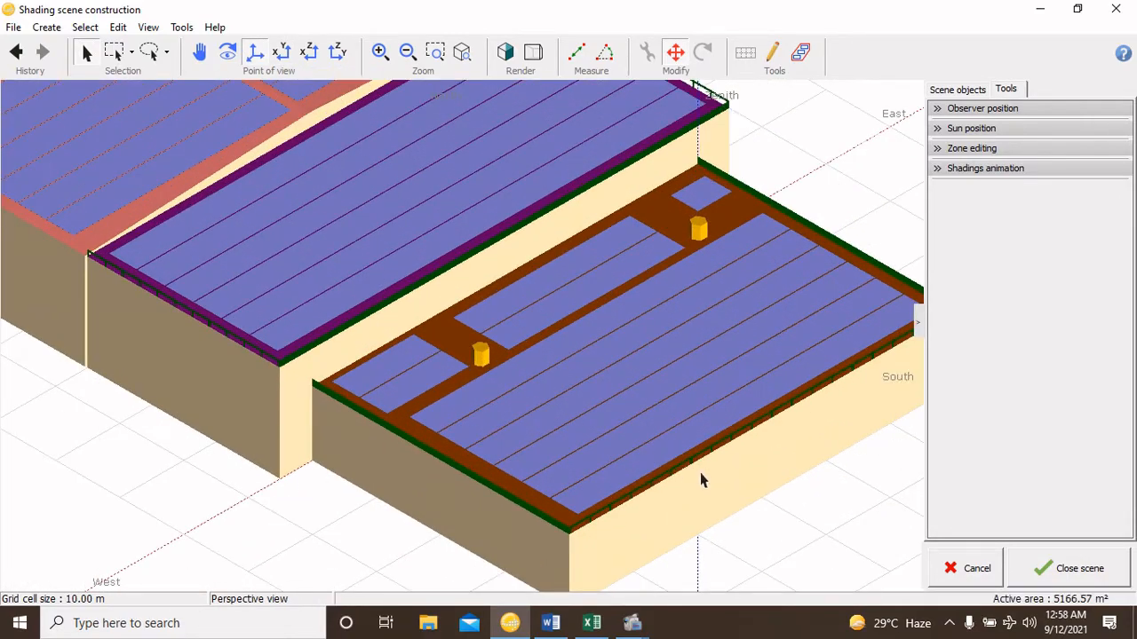
scroll(632, 319, down, 5)
scroll(636, 346, down, 2)
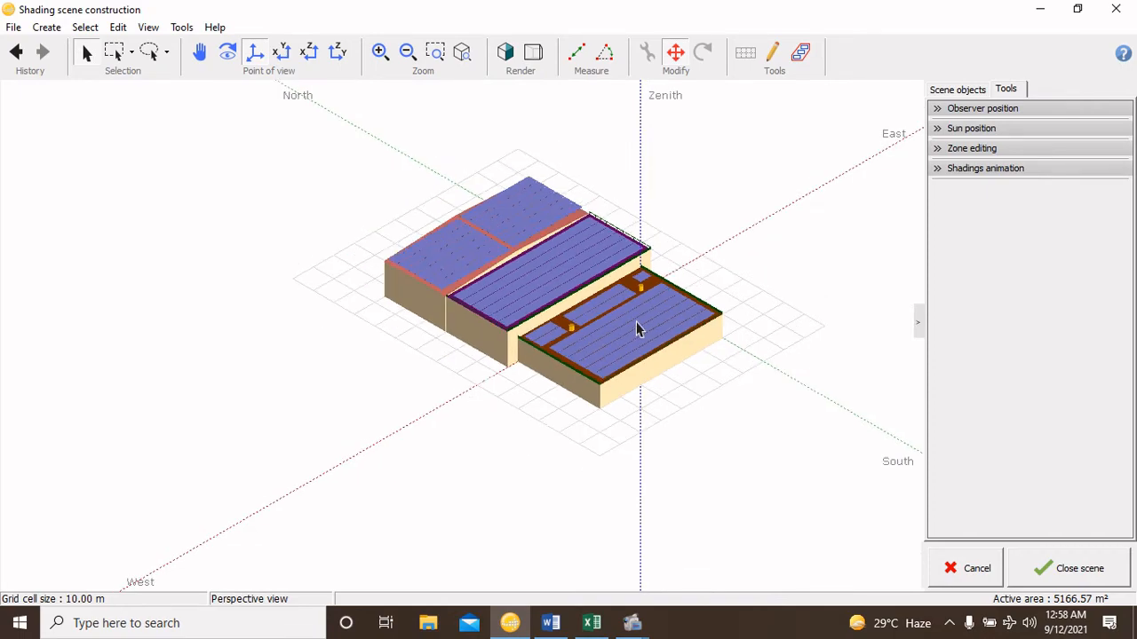
scroll(694, 231, up, 4)
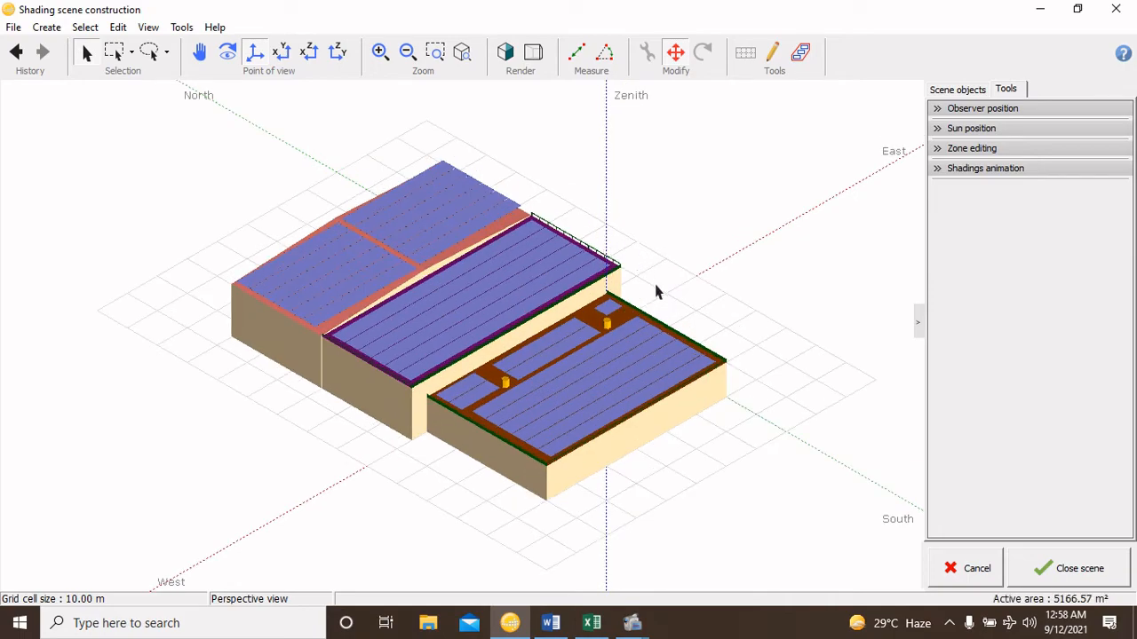
scroll(658, 293, down, 1)
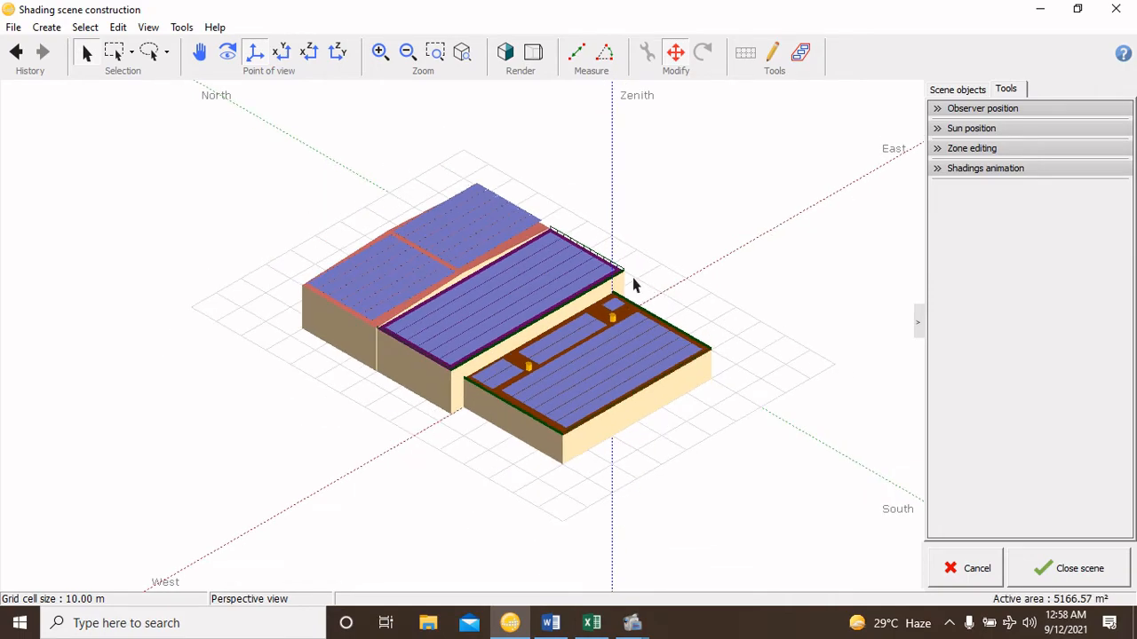
Close the shading scene, compute its linear shading factor table, and accept the near-shadings definition
click(1080, 576)
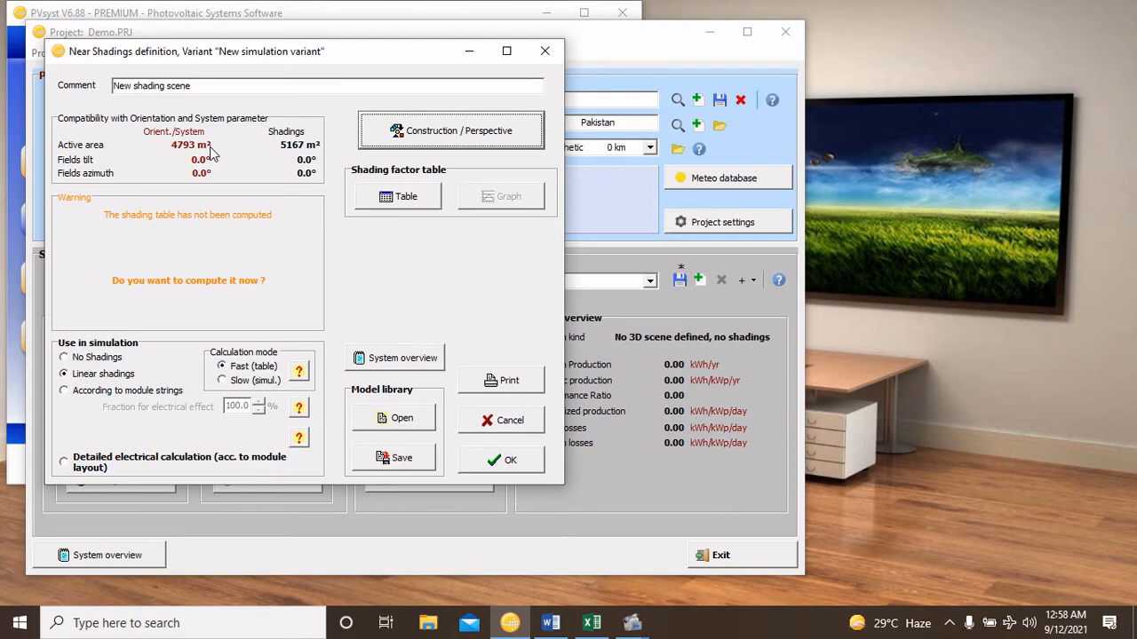
click(397, 198)
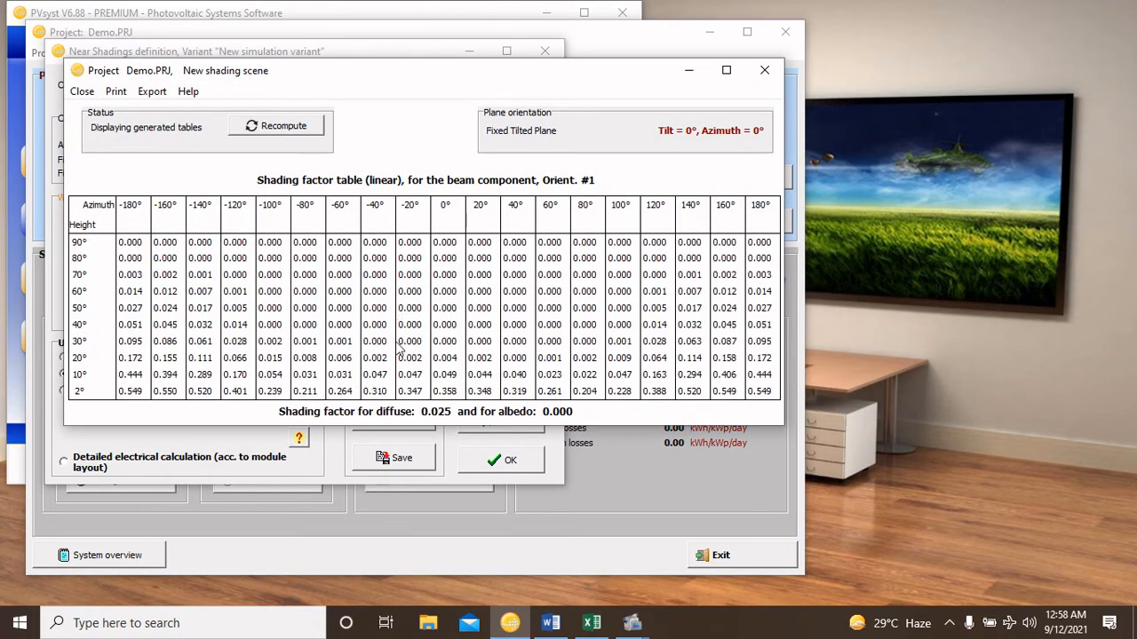
click(765, 71)
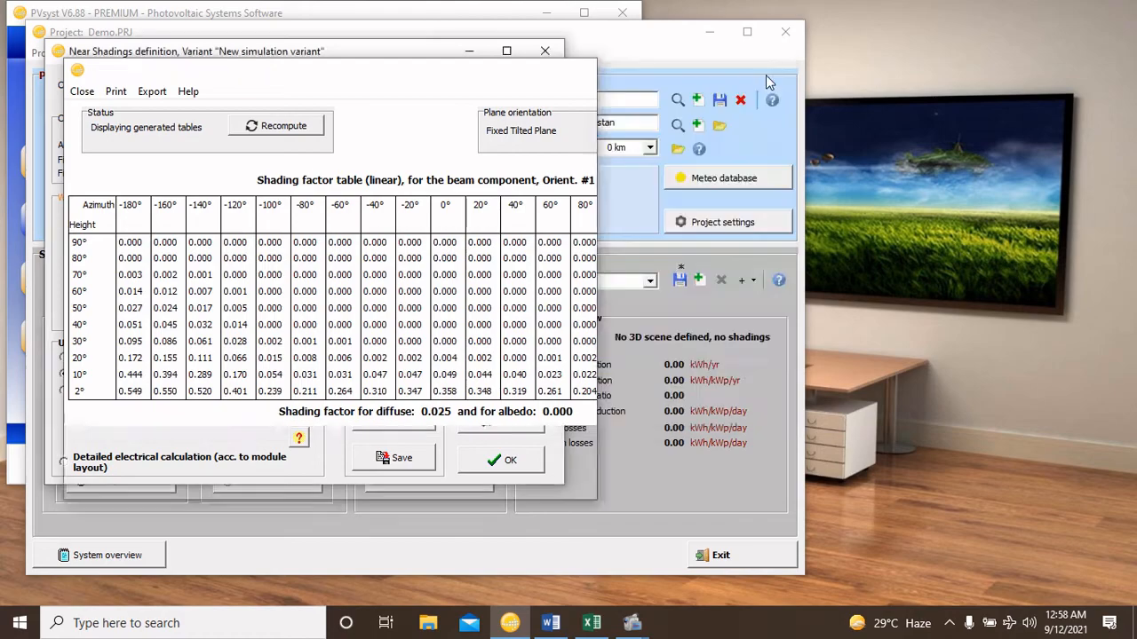
click(503, 462)
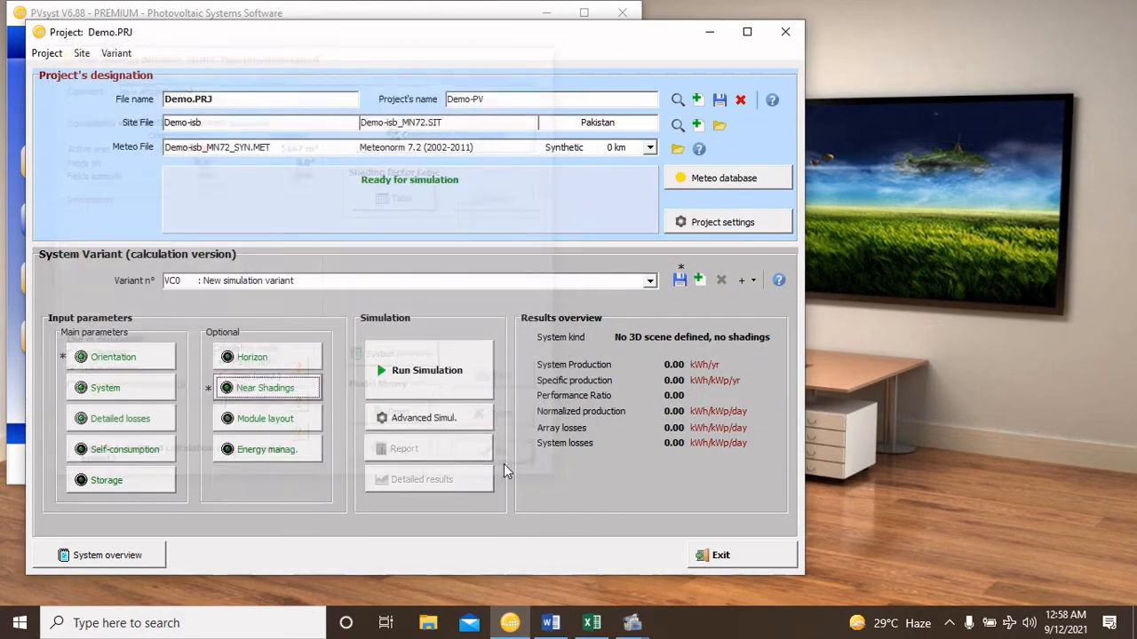
Run the simulation and save the variant as "New simulation variant" in Demo.VC0
click(424, 371)
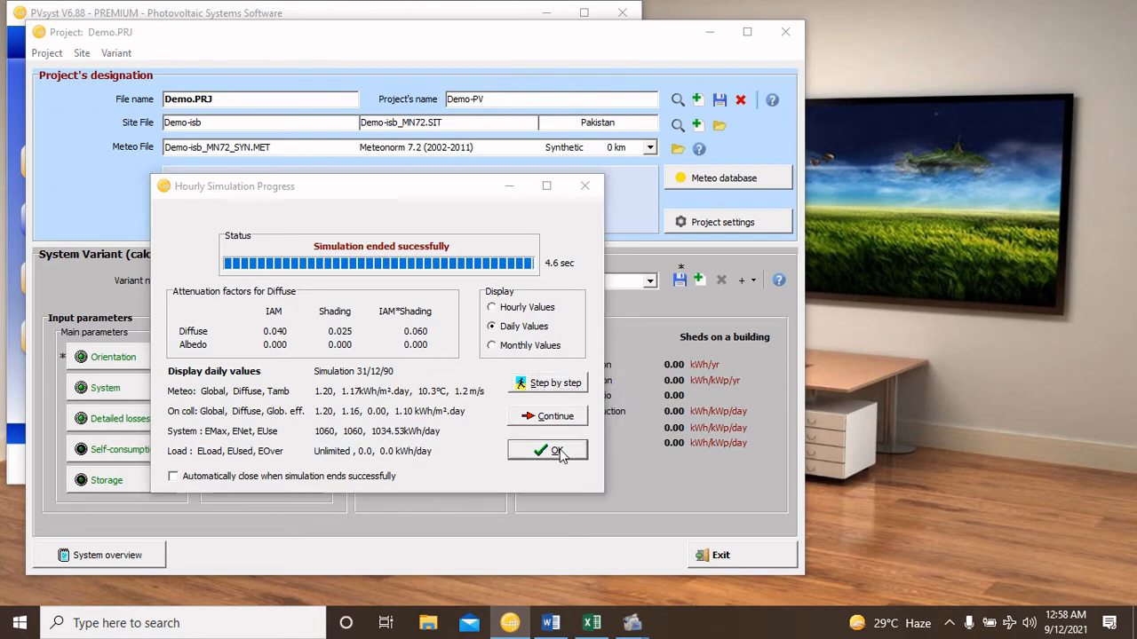
click(557, 451)
click(533, 326)
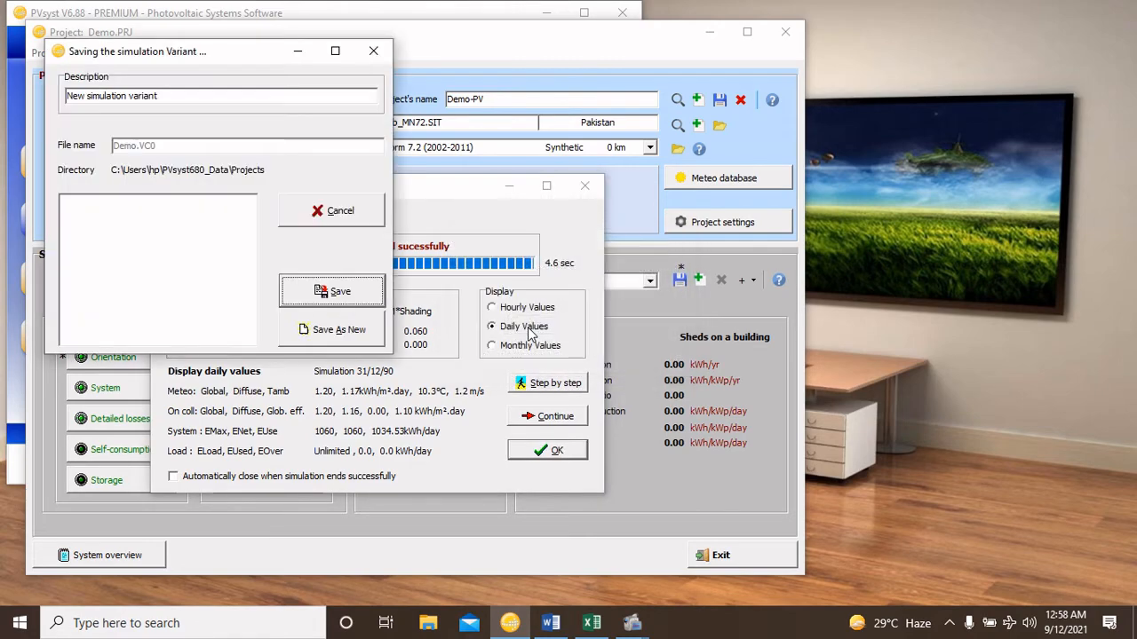
click(331, 292)
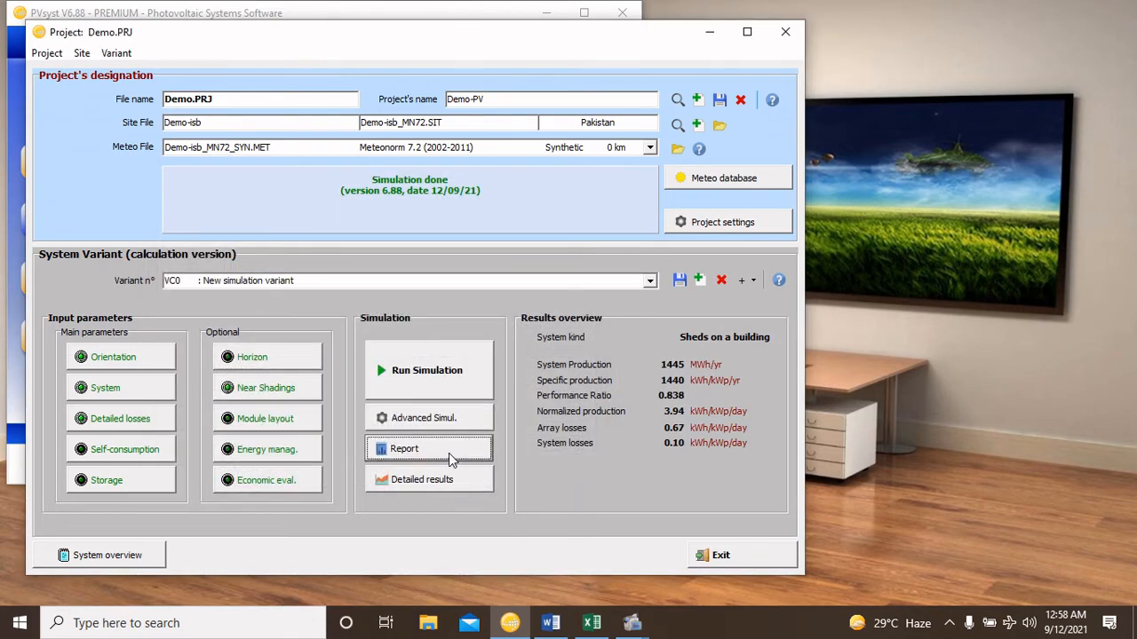
Open the simulation report at page width and examine the array loss factors and the perspective drawing of the PV fields and shading scene
click(450, 453)
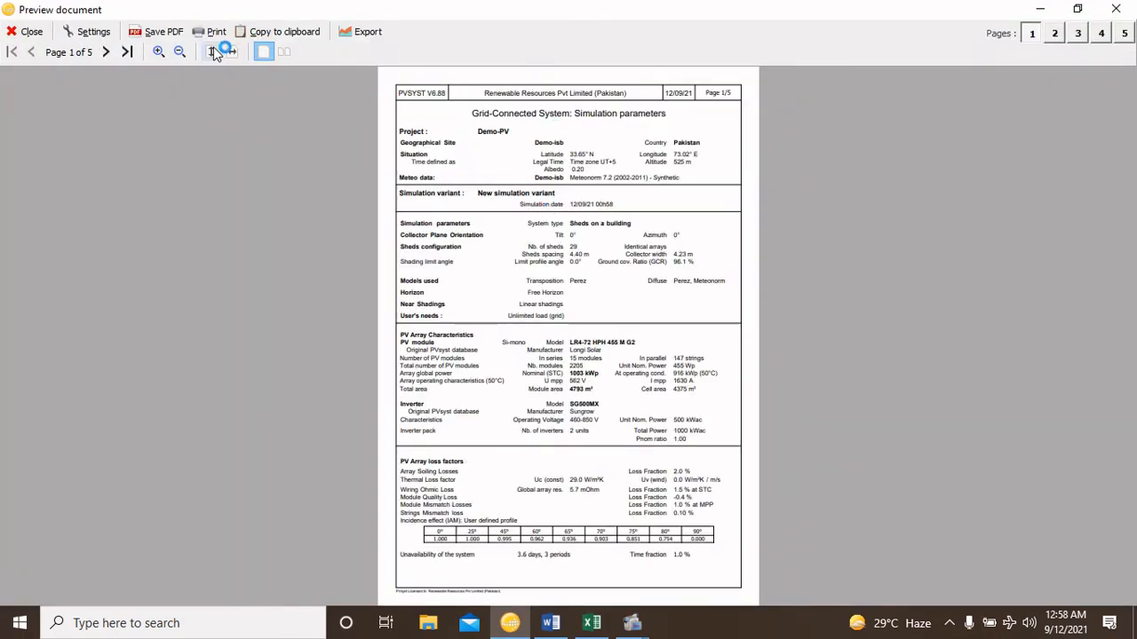
click(228, 51)
scroll(507, 396, down, 10)
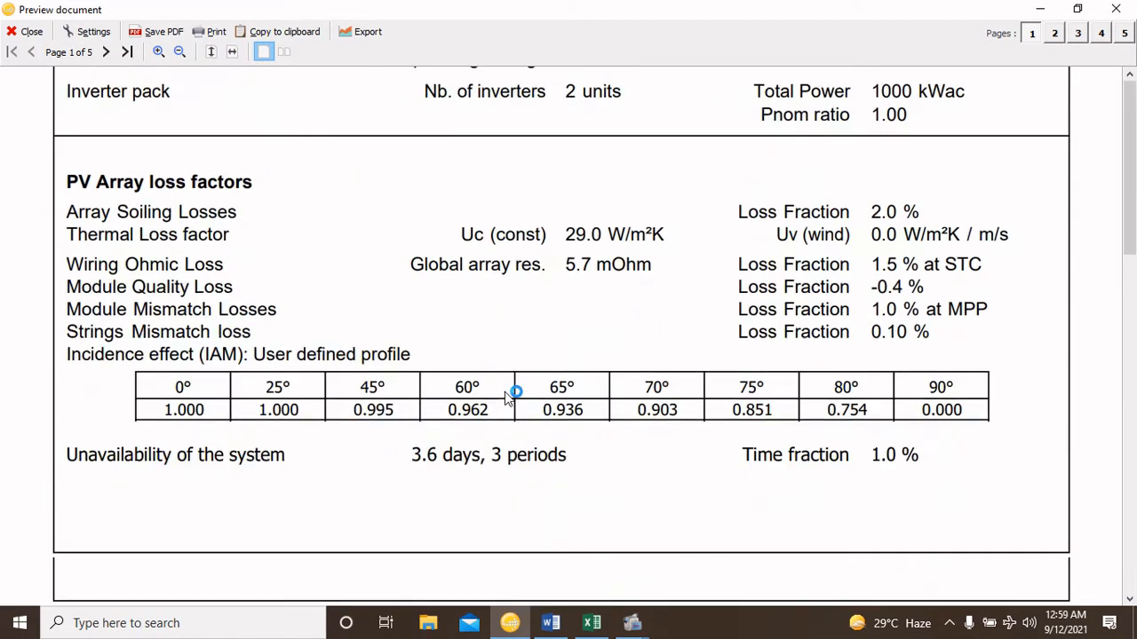
scroll(505, 395, down, 8)
scroll(672, 440, up, 3)
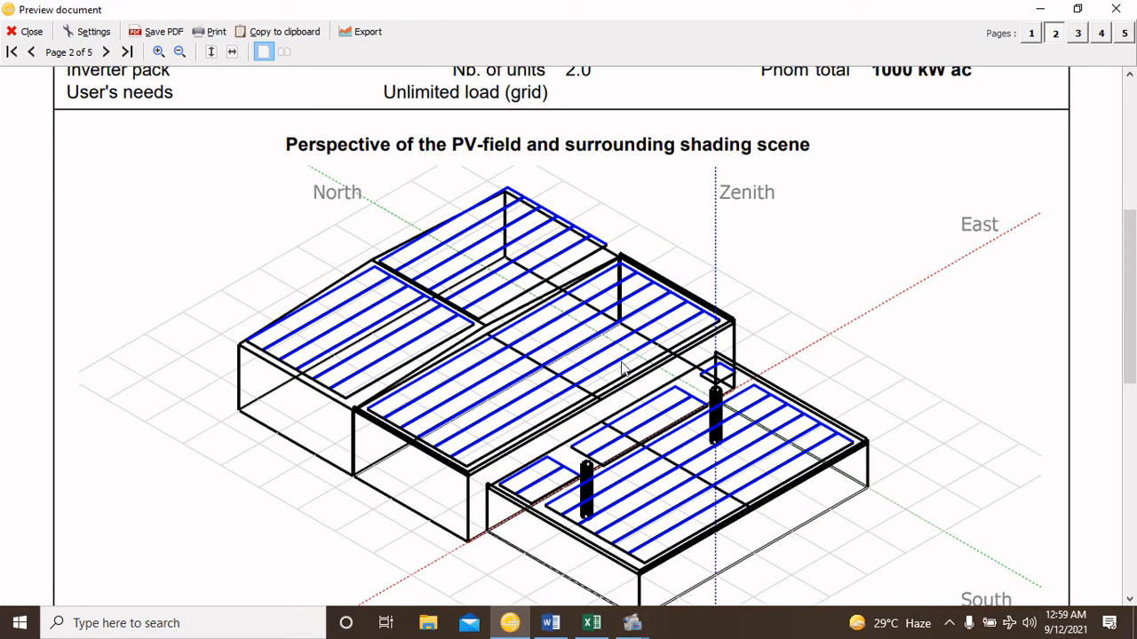
scroll(626, 304, down, 3)
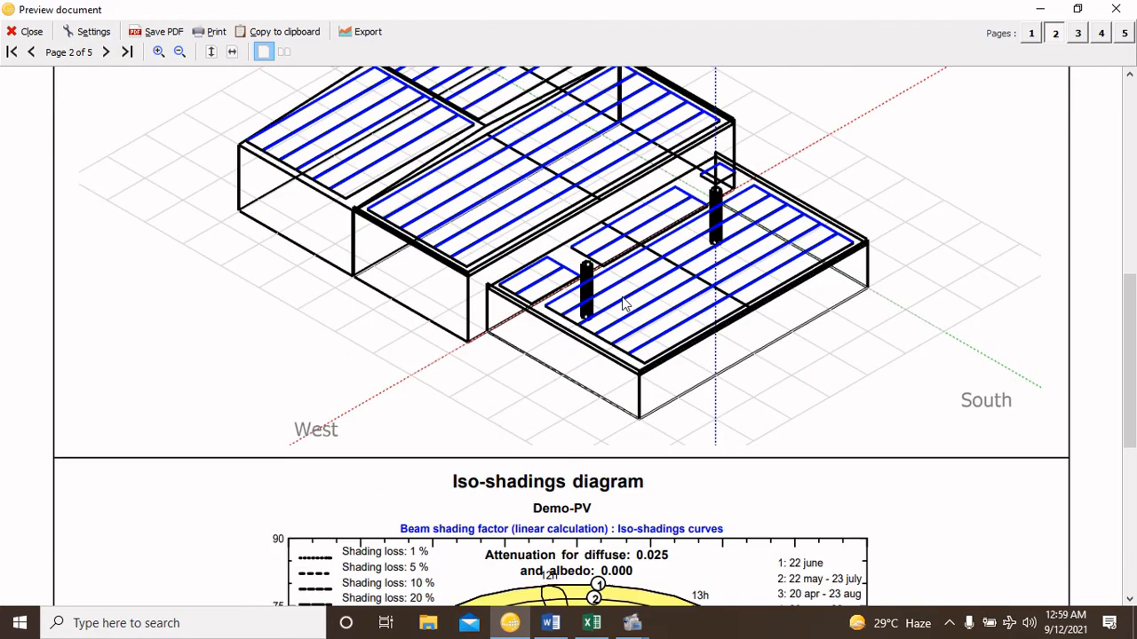
scroll(622, 297, up, 3)
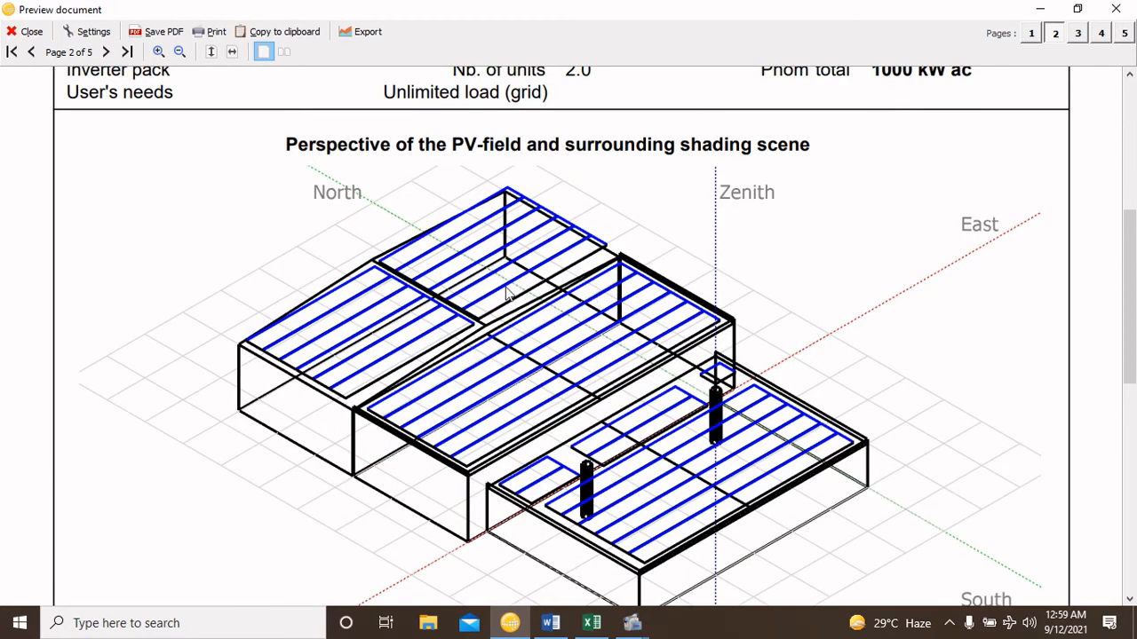
scroll(564, 331, down, 2)
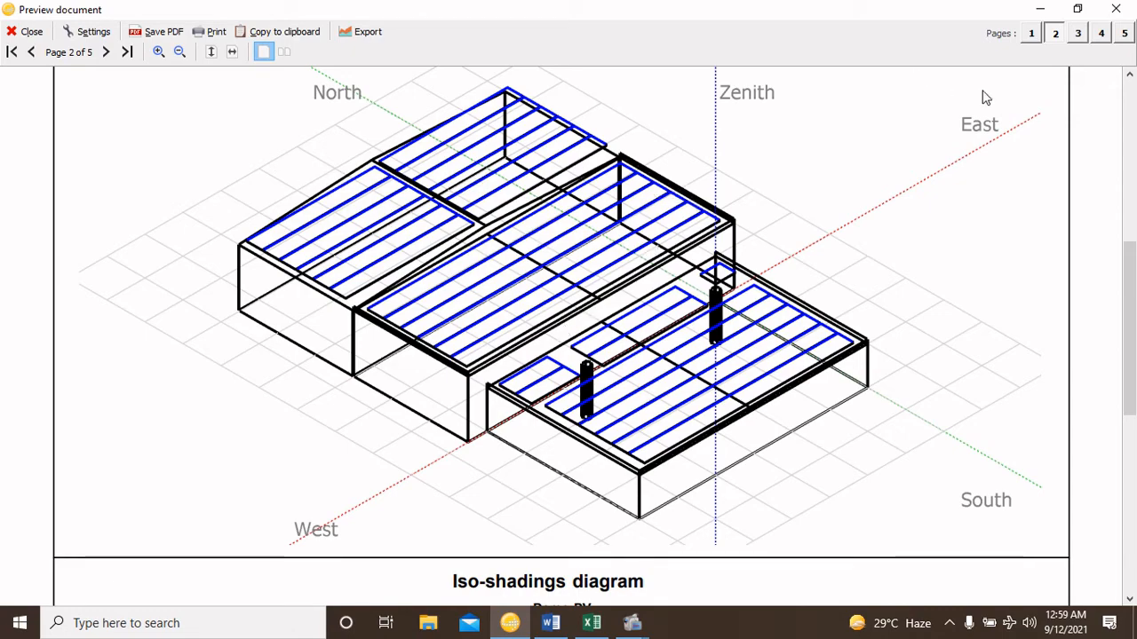
Close the simulation report, reopen the near-shadings 3D construction scene and render it in realistic shaded view
click(1115, 9)
click(240, 392)
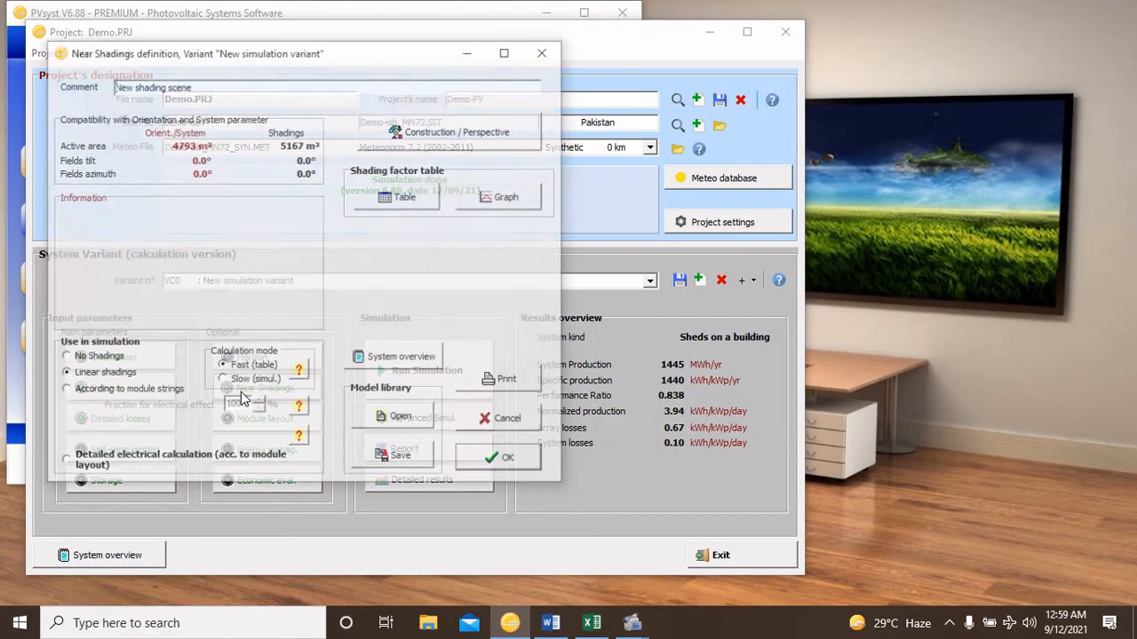
click(433, 140)
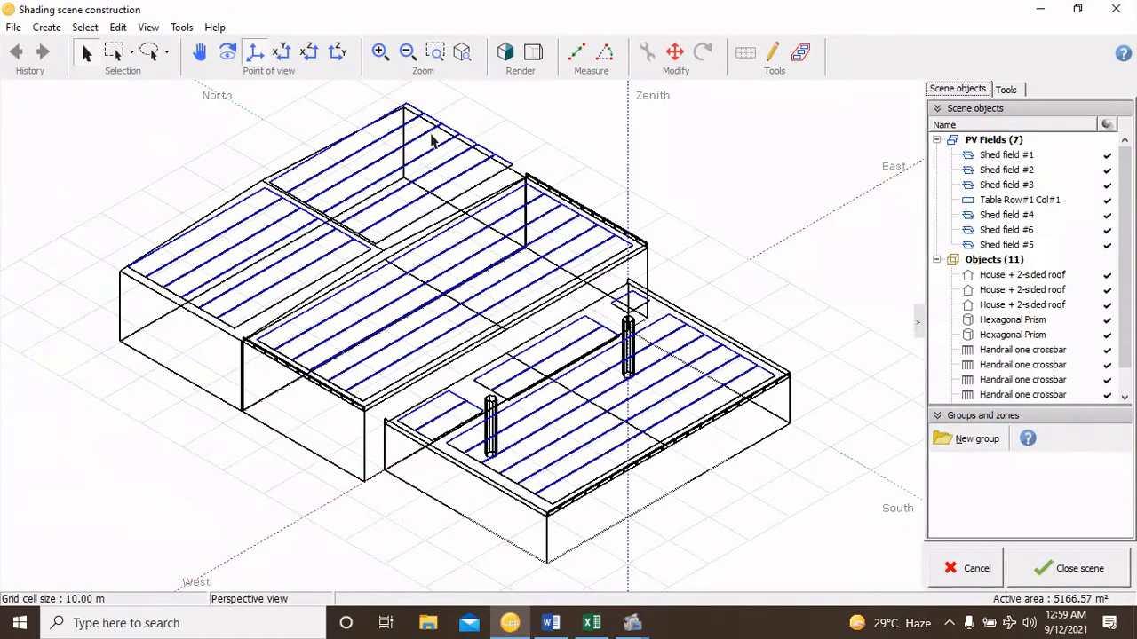
click(505, 51)
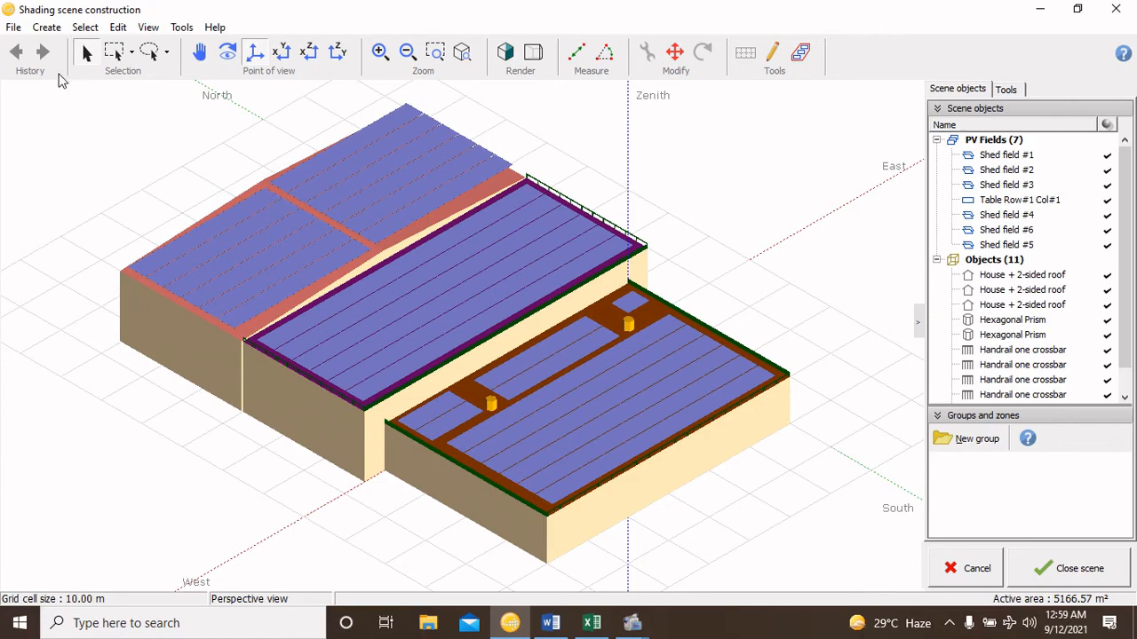
Save the shading scene to a BMP image named "Demo Scene" on the New Volume (E:) drive
click(20, 32)
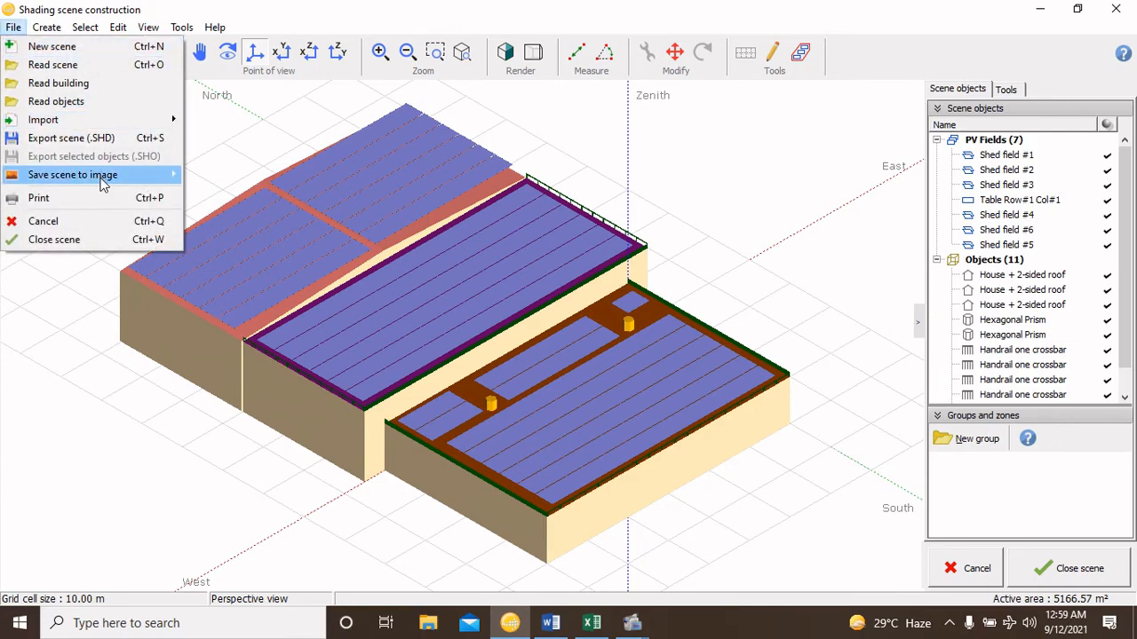
mouse_move(109, 177)
click(243, 175)
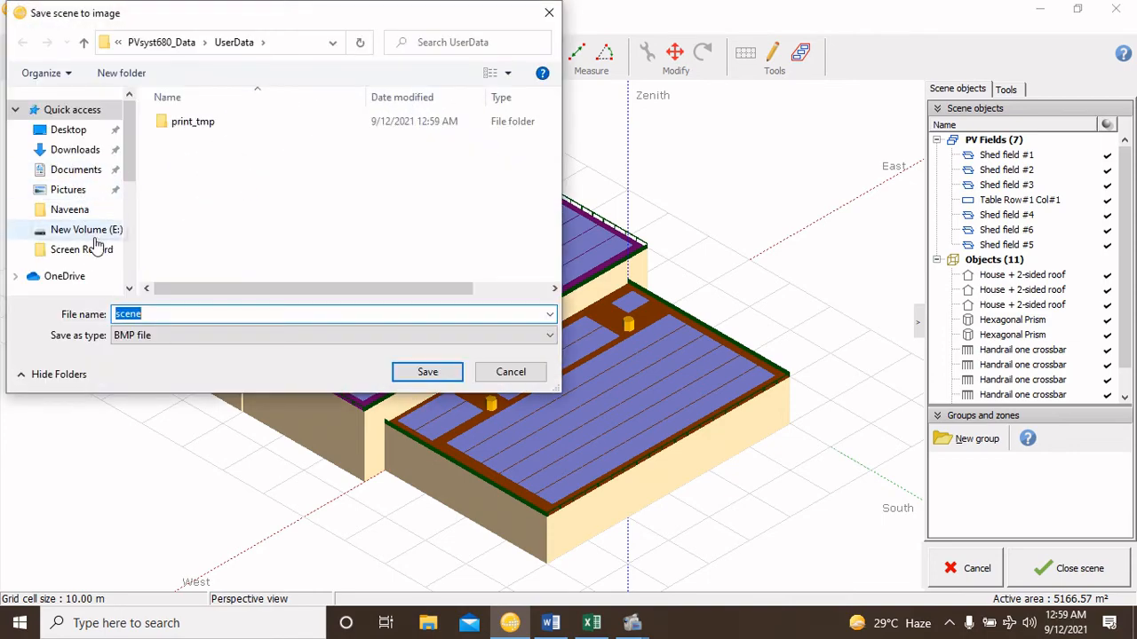
scroll(93, 250, down, 1)
scroll(94, 253, up, 1)
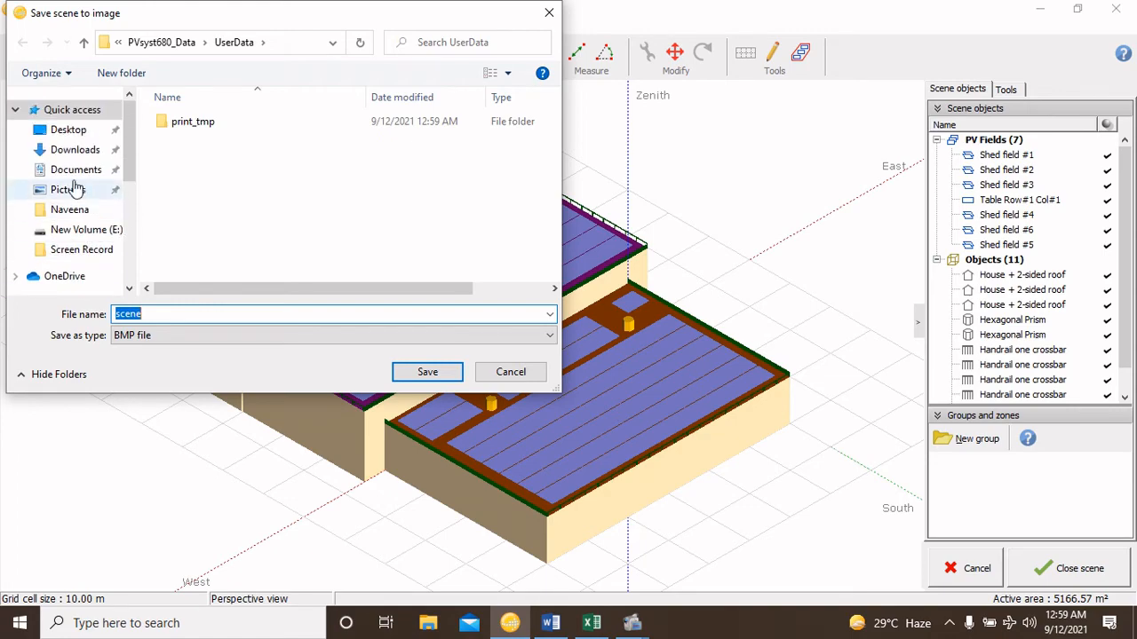
scroll(101, 285, down, 1)
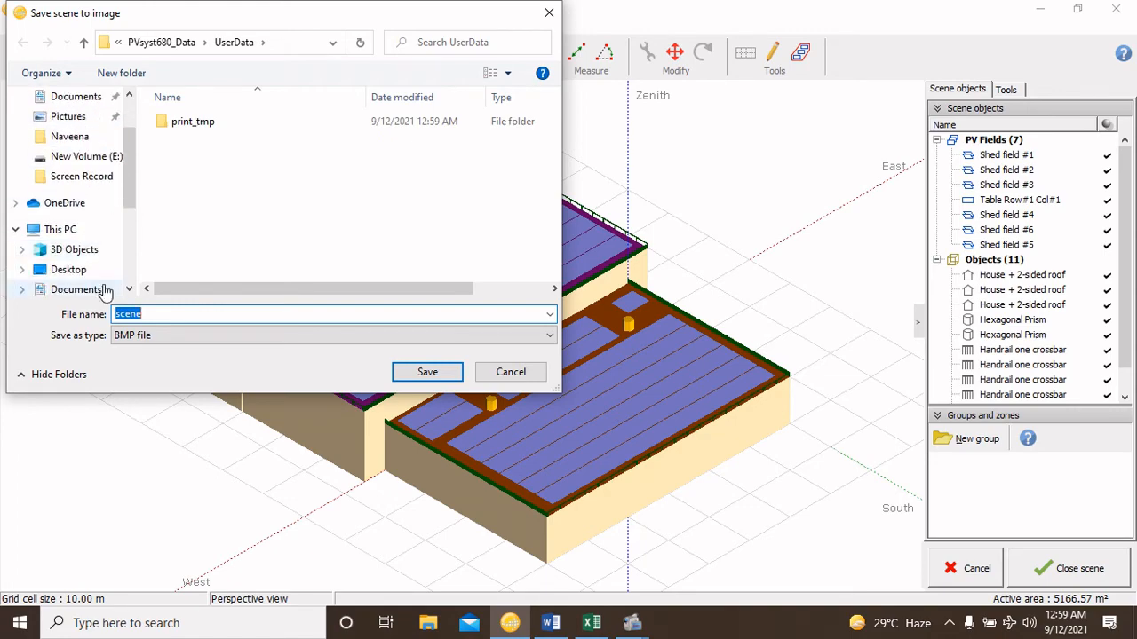
click(97, 157)
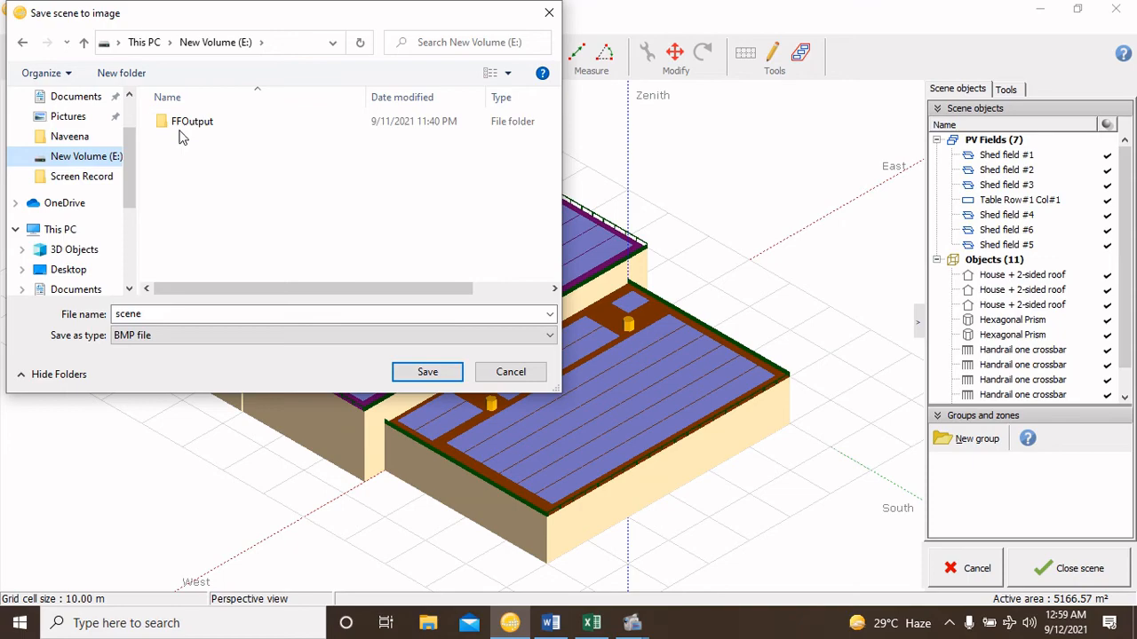
double_click(116, 313)
text(Demo)
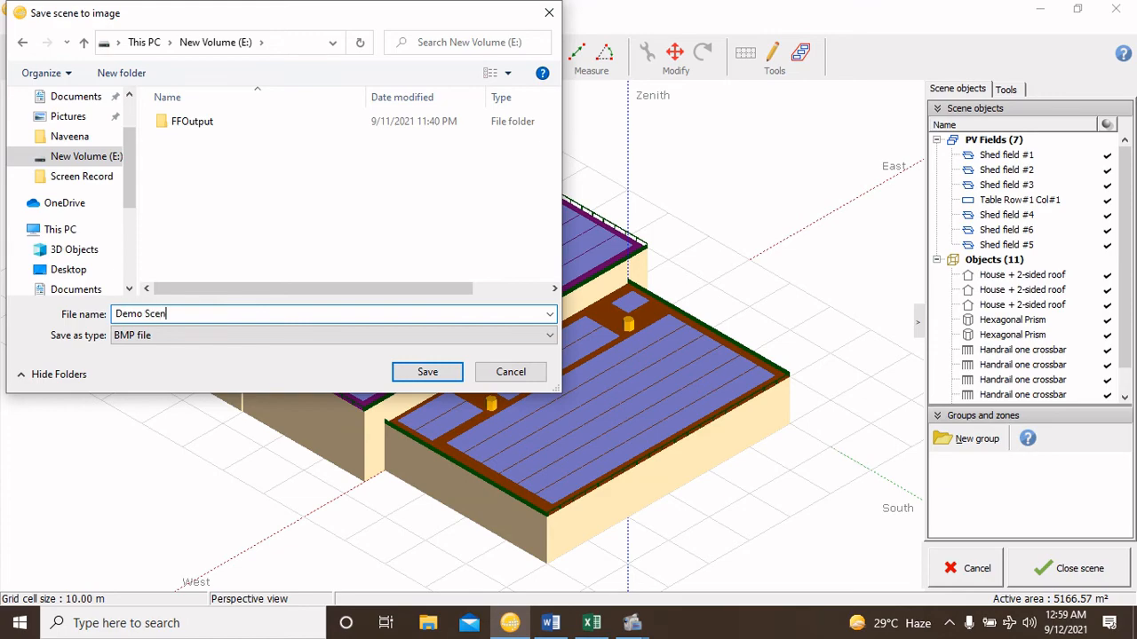
click(440, 378)
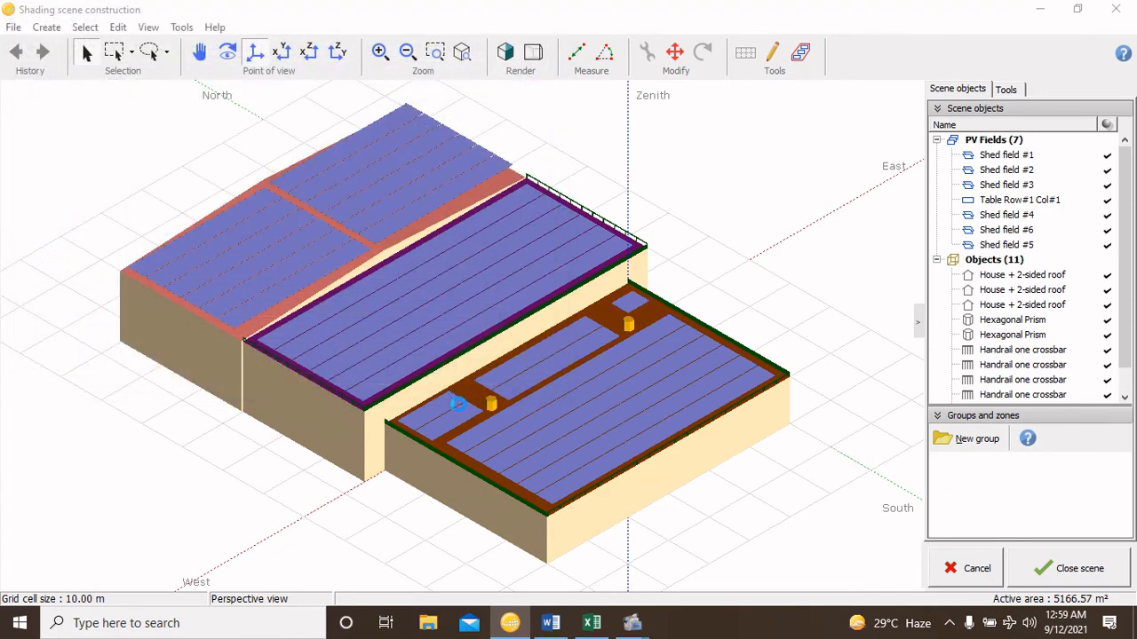
click(636, 368)
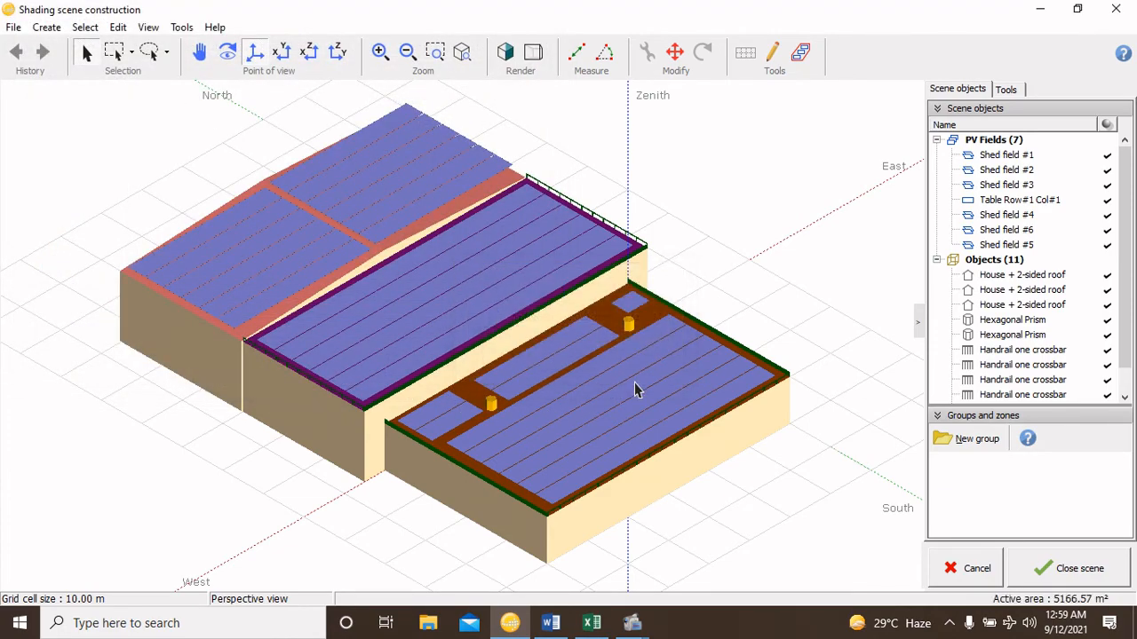
Switch to File Explorer, open the Demo Scene image from New Volume (E:) to check it, and close the viewer
click(430, 625)
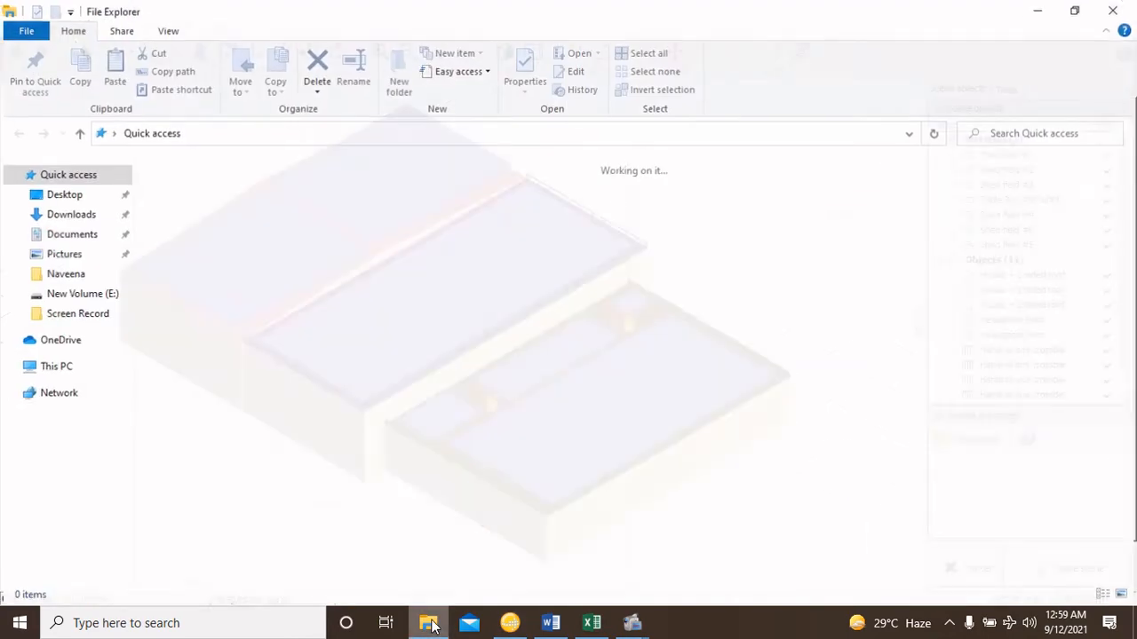
click(75, 297)
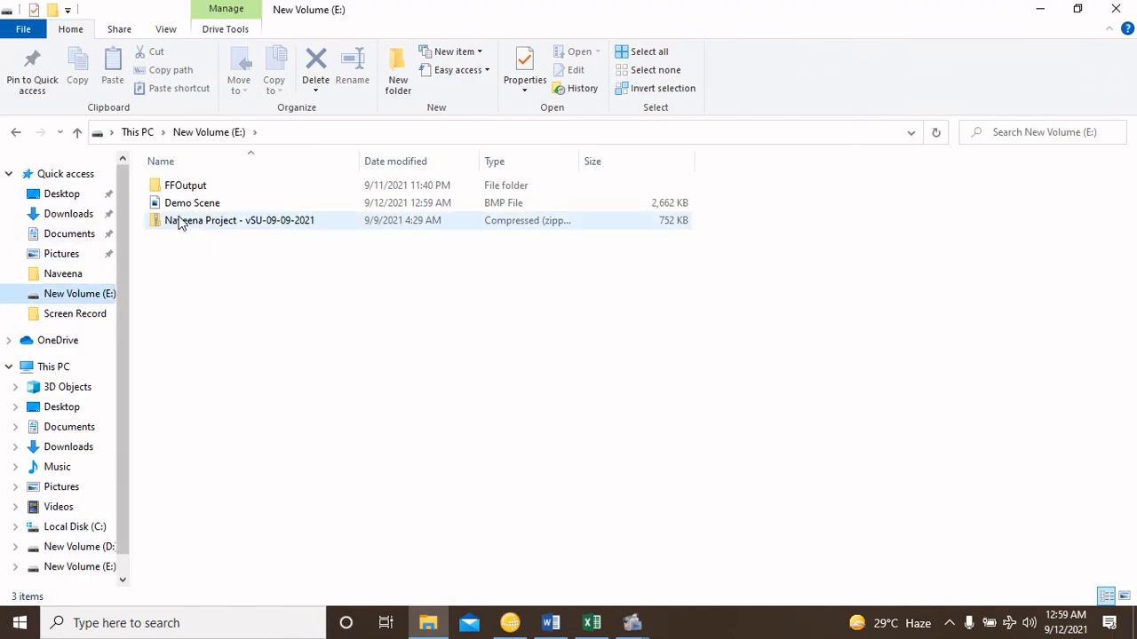
click(223, 207)
double_click(223, 207)
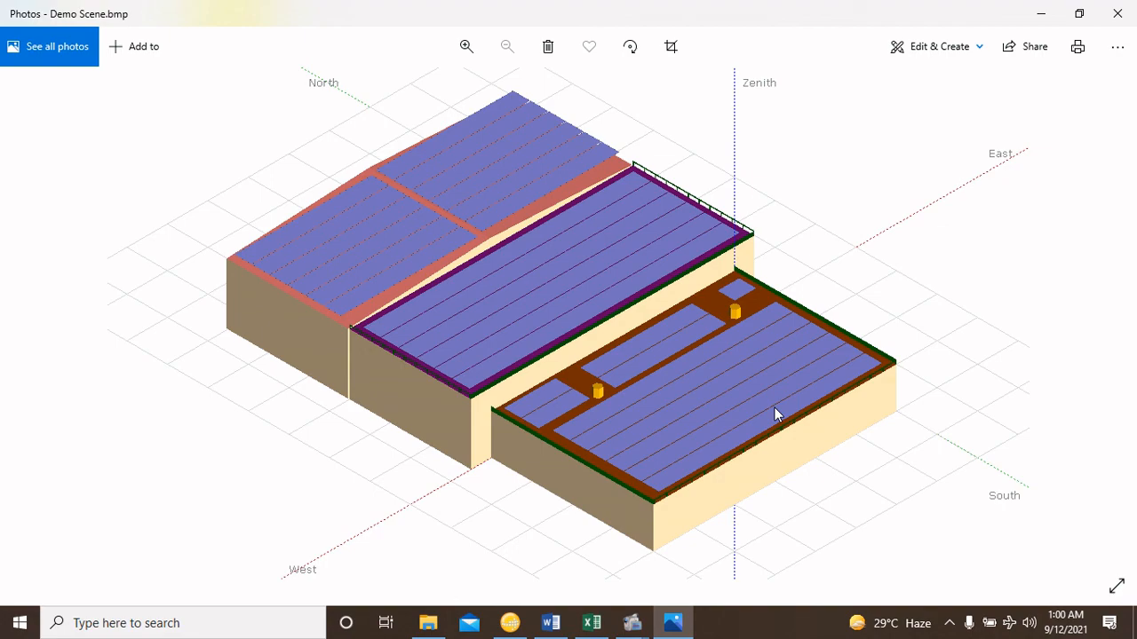
click(1121, 14)
mouse_move(632, 623)
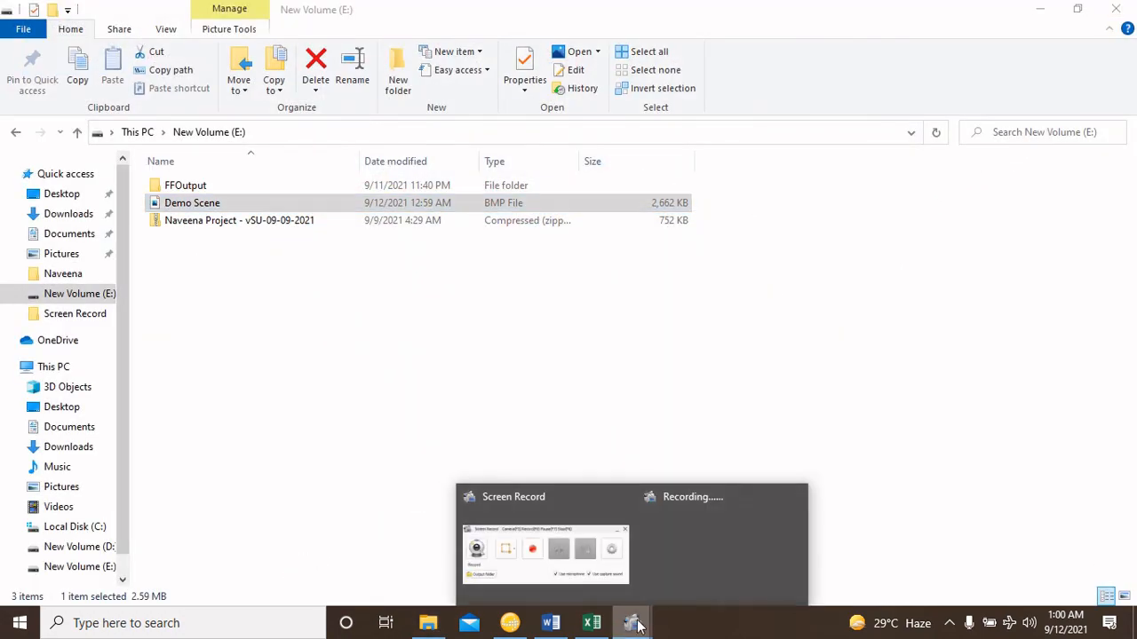
click(581, 577)
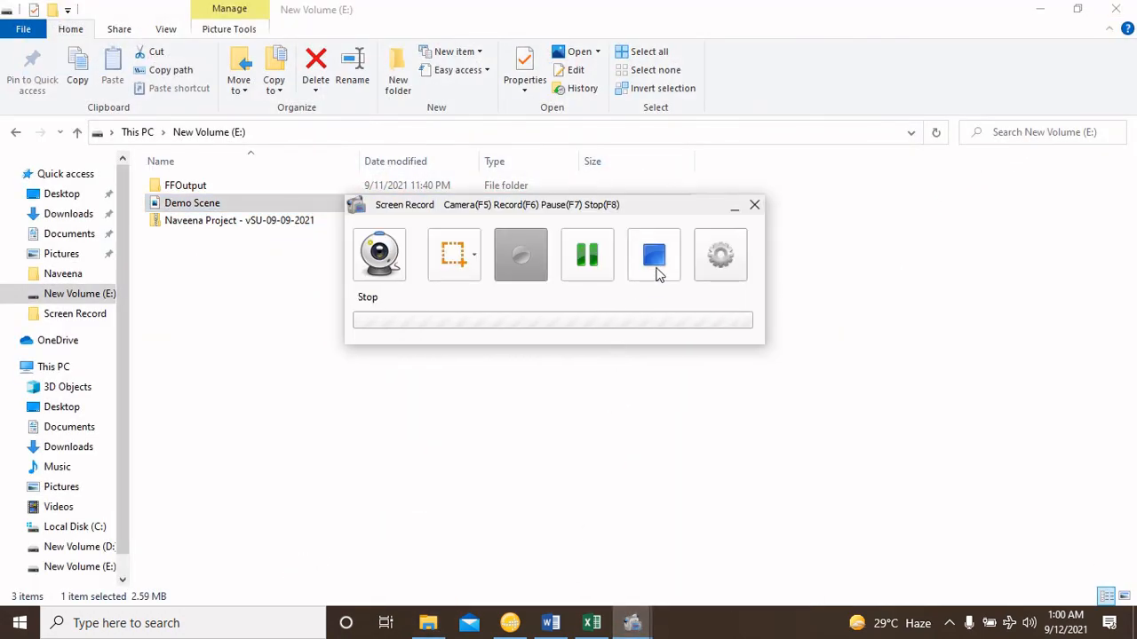